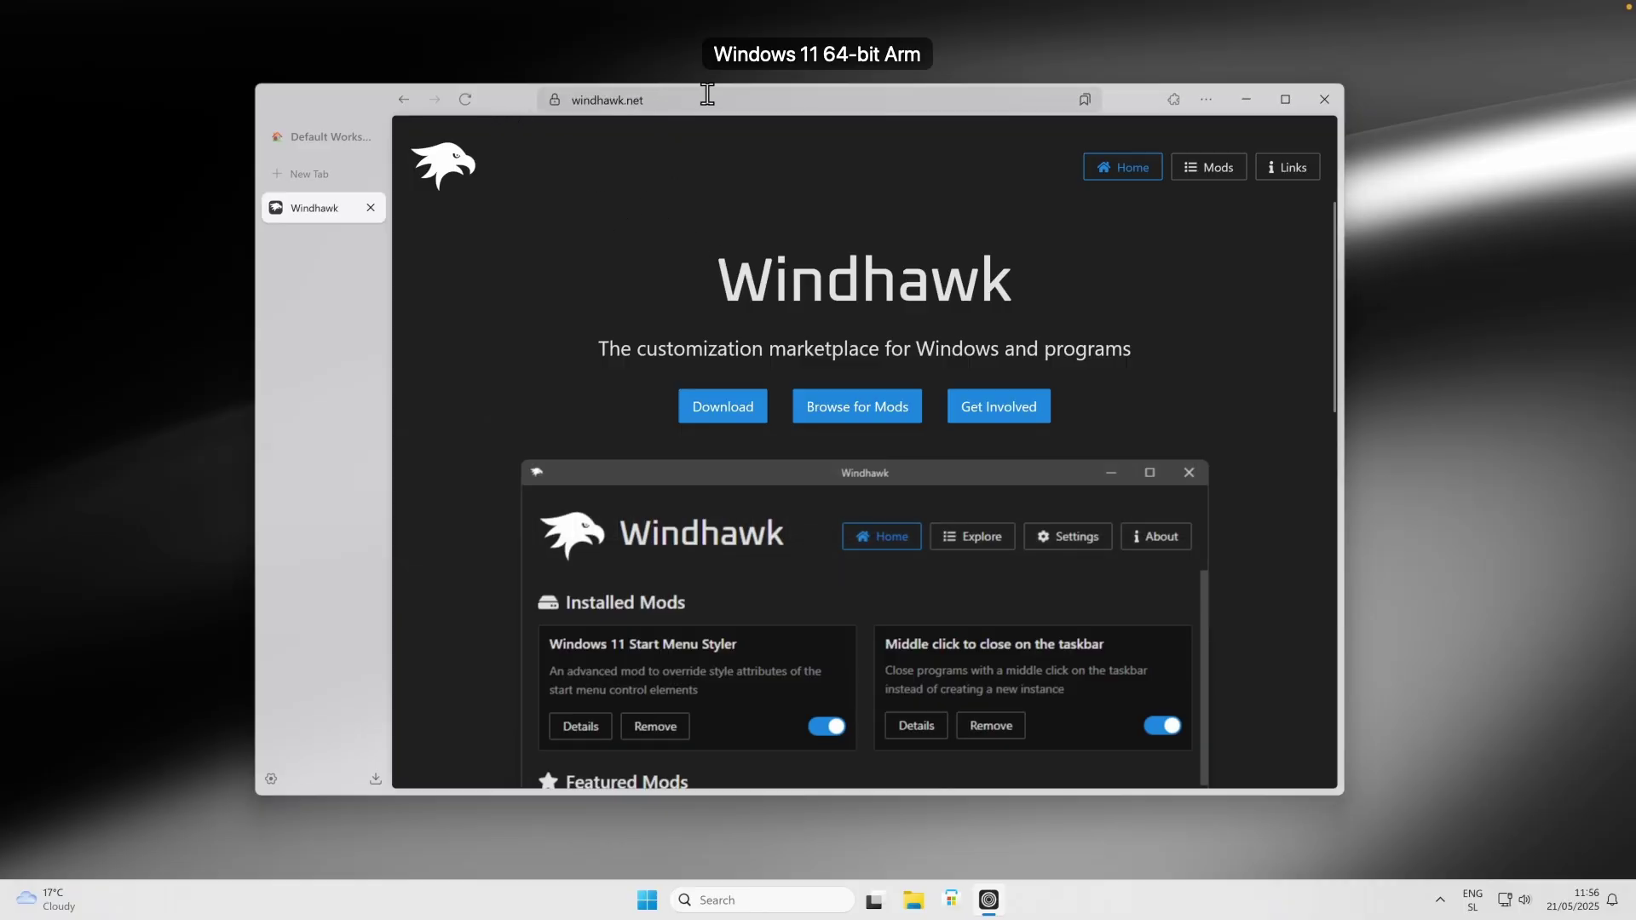
# Step: Highlight the windhawk.net address and the Windhawk page heading, then bring up File Explorer on This PC
pyautogui.click(660, 101)
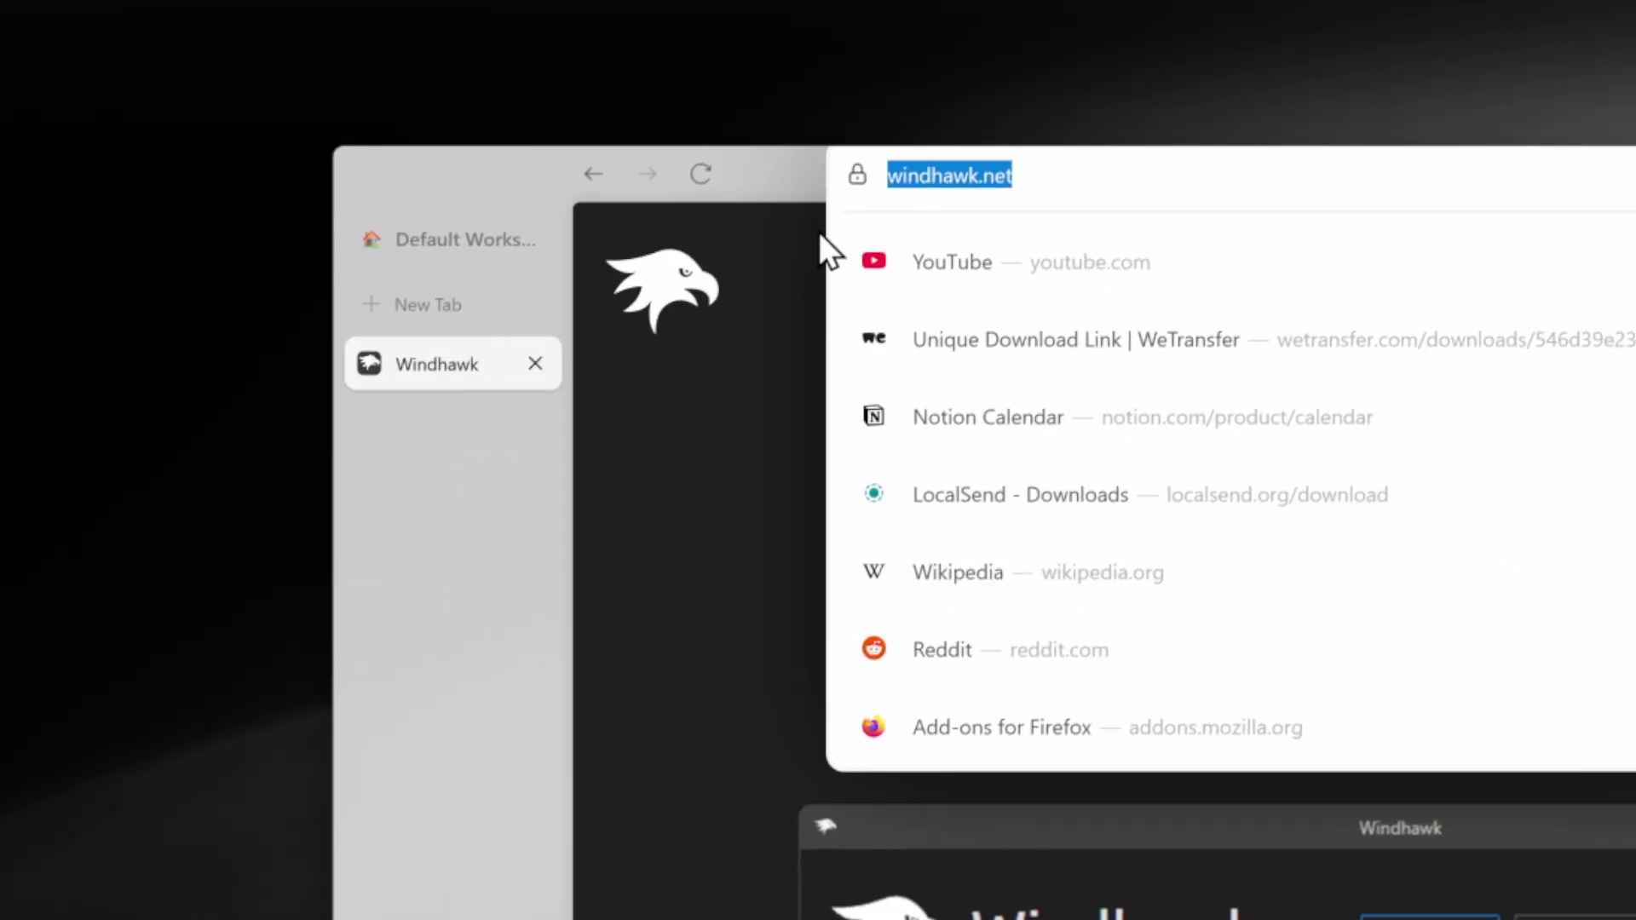
pyautogui.click(820, 238)
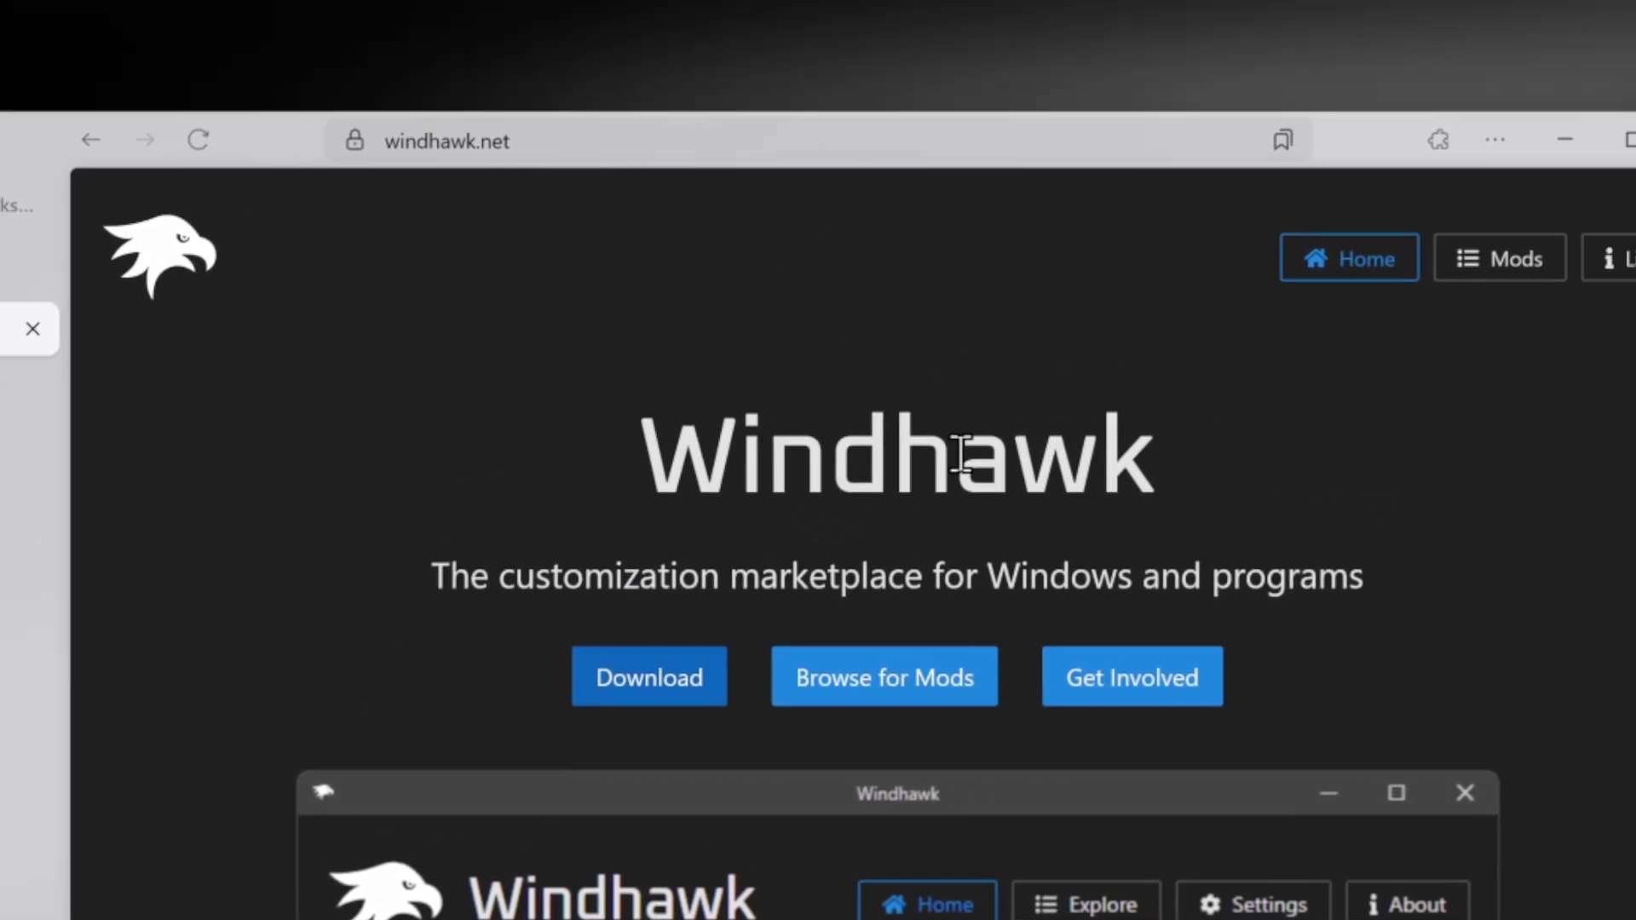
pyautogui.moveTo(960, 454); pyautogui.dragTo(972, 753)
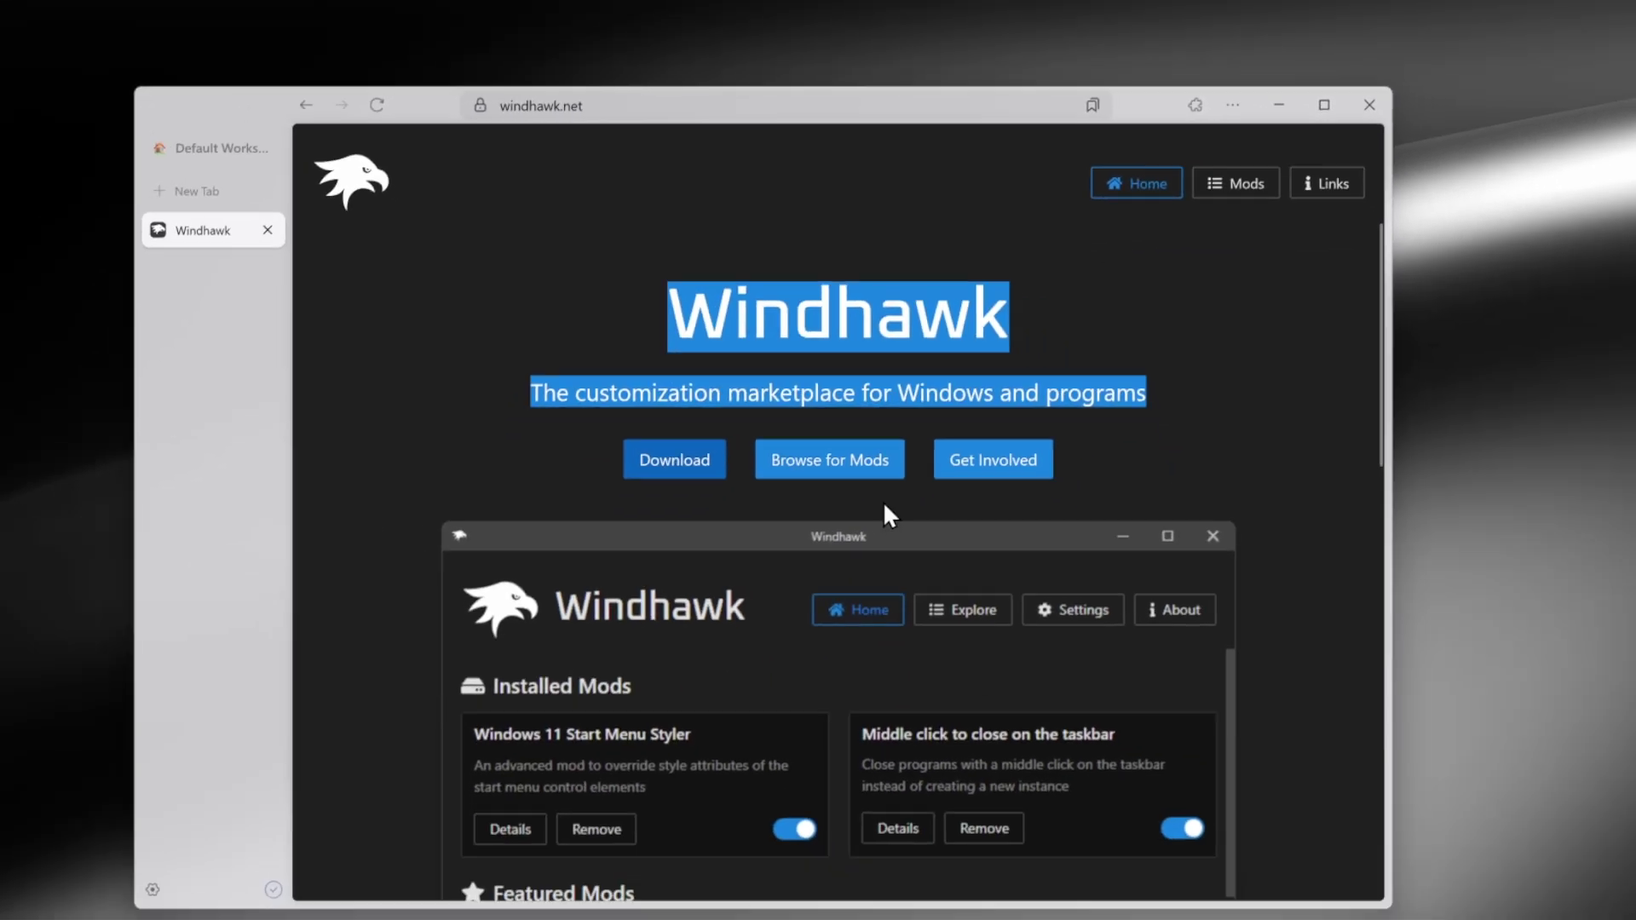
pyautogui.press('super+e')
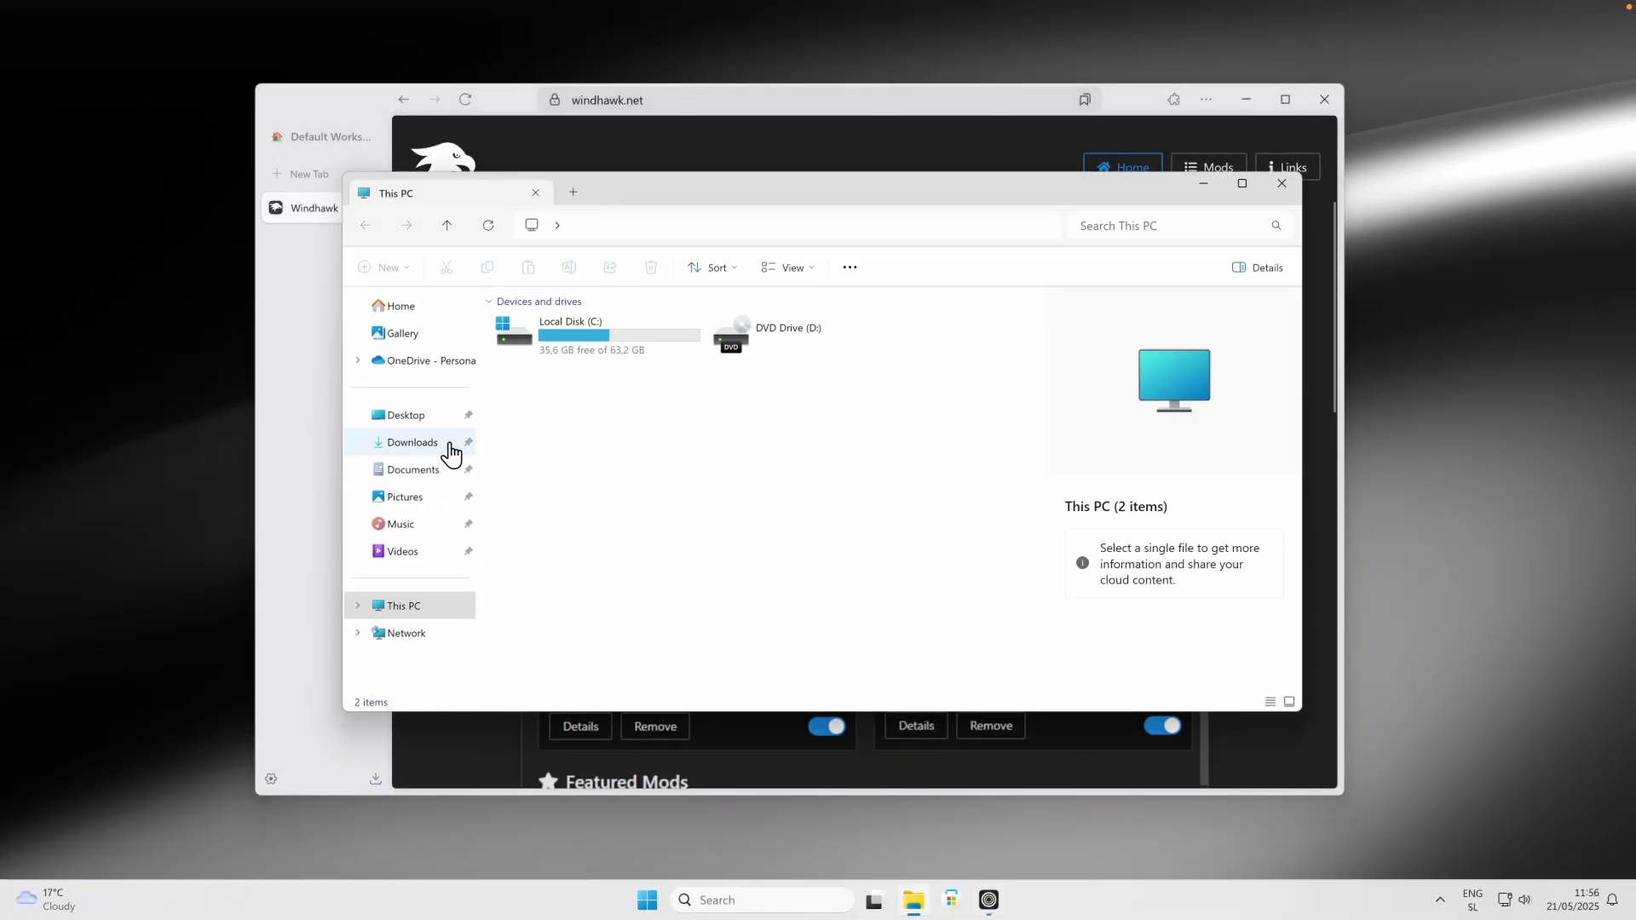
# Step: Open the Downloads folder in File Explorer's navigation pane
pyautogui.click(451, 455)
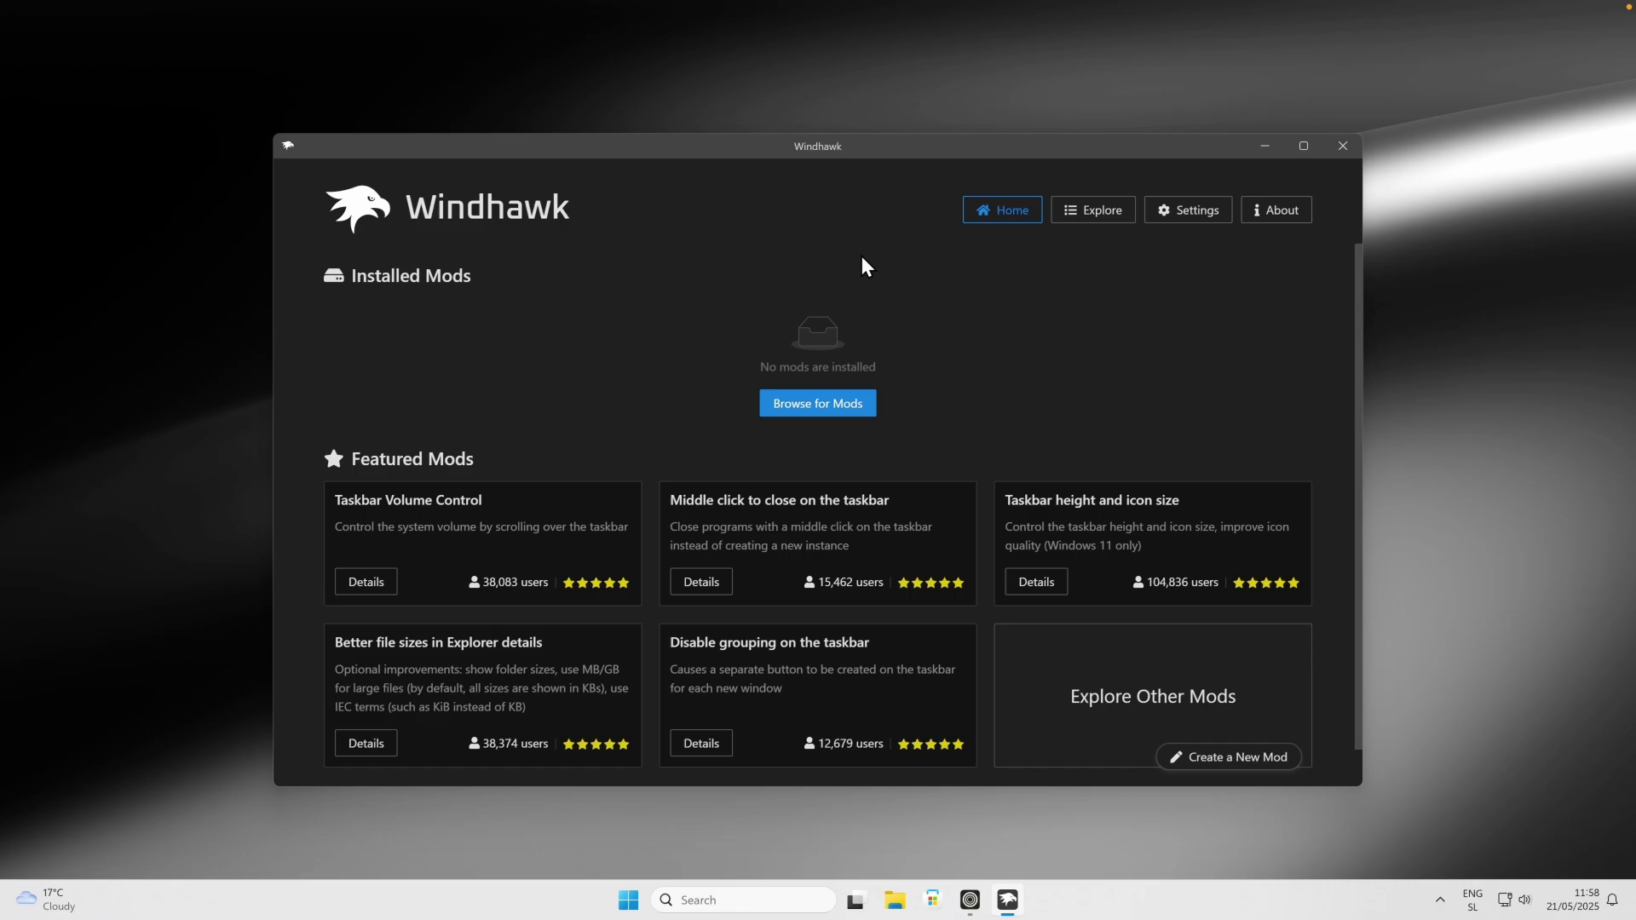
# Step: Install Taskbar Volume Control 1.2.2 from its details page, accepting the risk prompt
pyautogui.hotkey('ctrl', 'a')
pyautogui.click(545, 380)
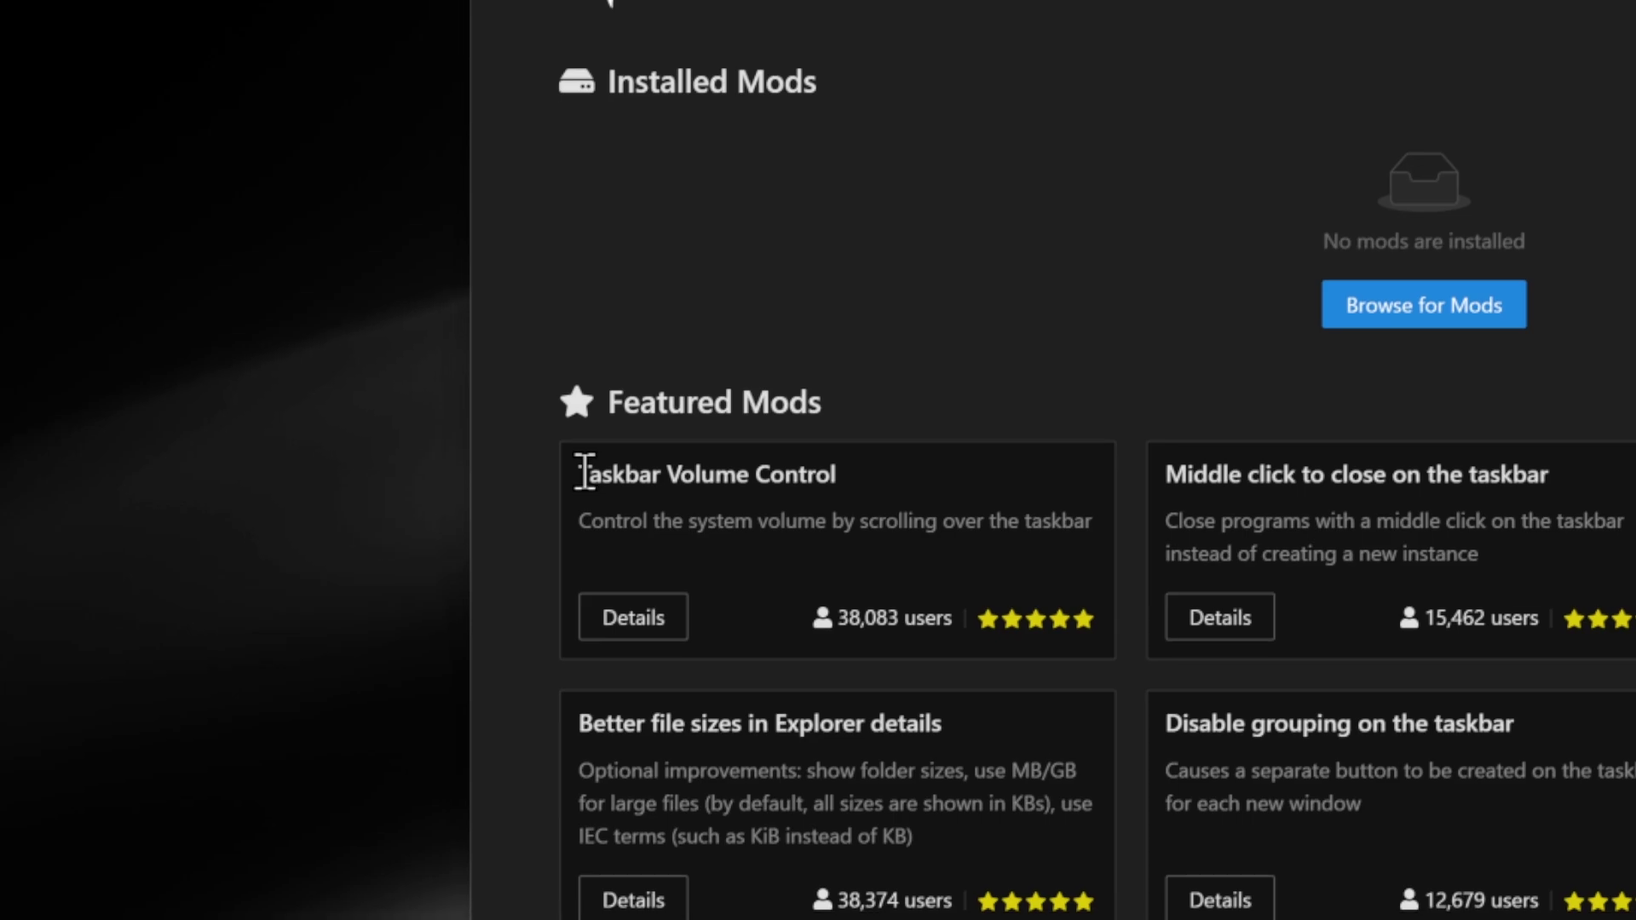
pyautogui.moveTo(415, 708); pyautogui.dragTo(735, 697)
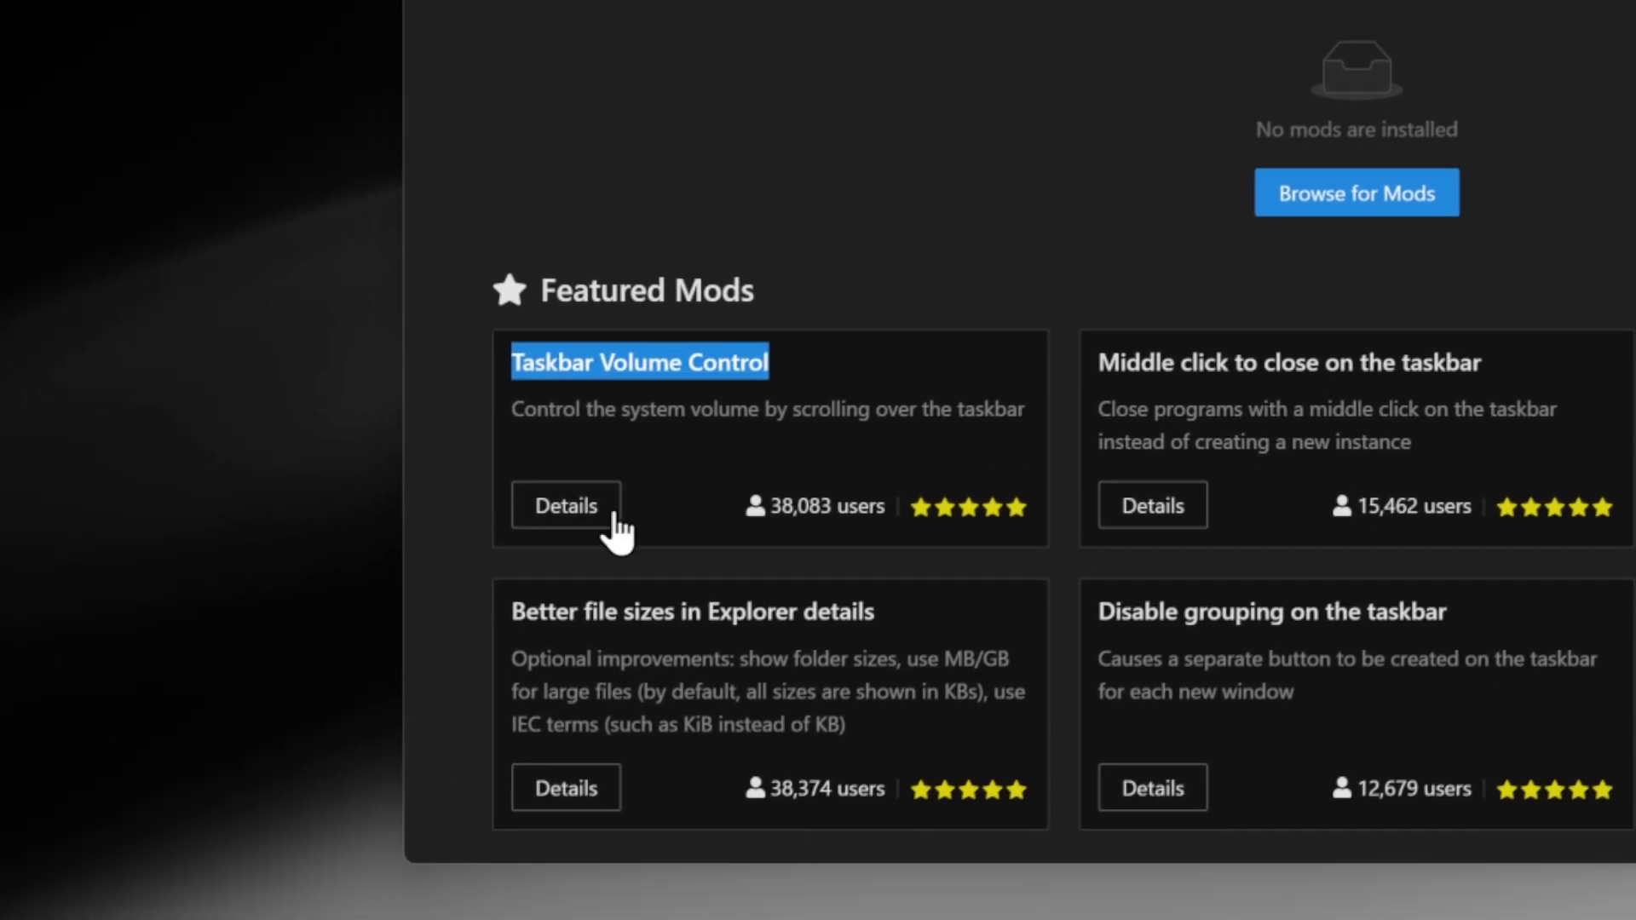
pyautogui.click(613, 518)
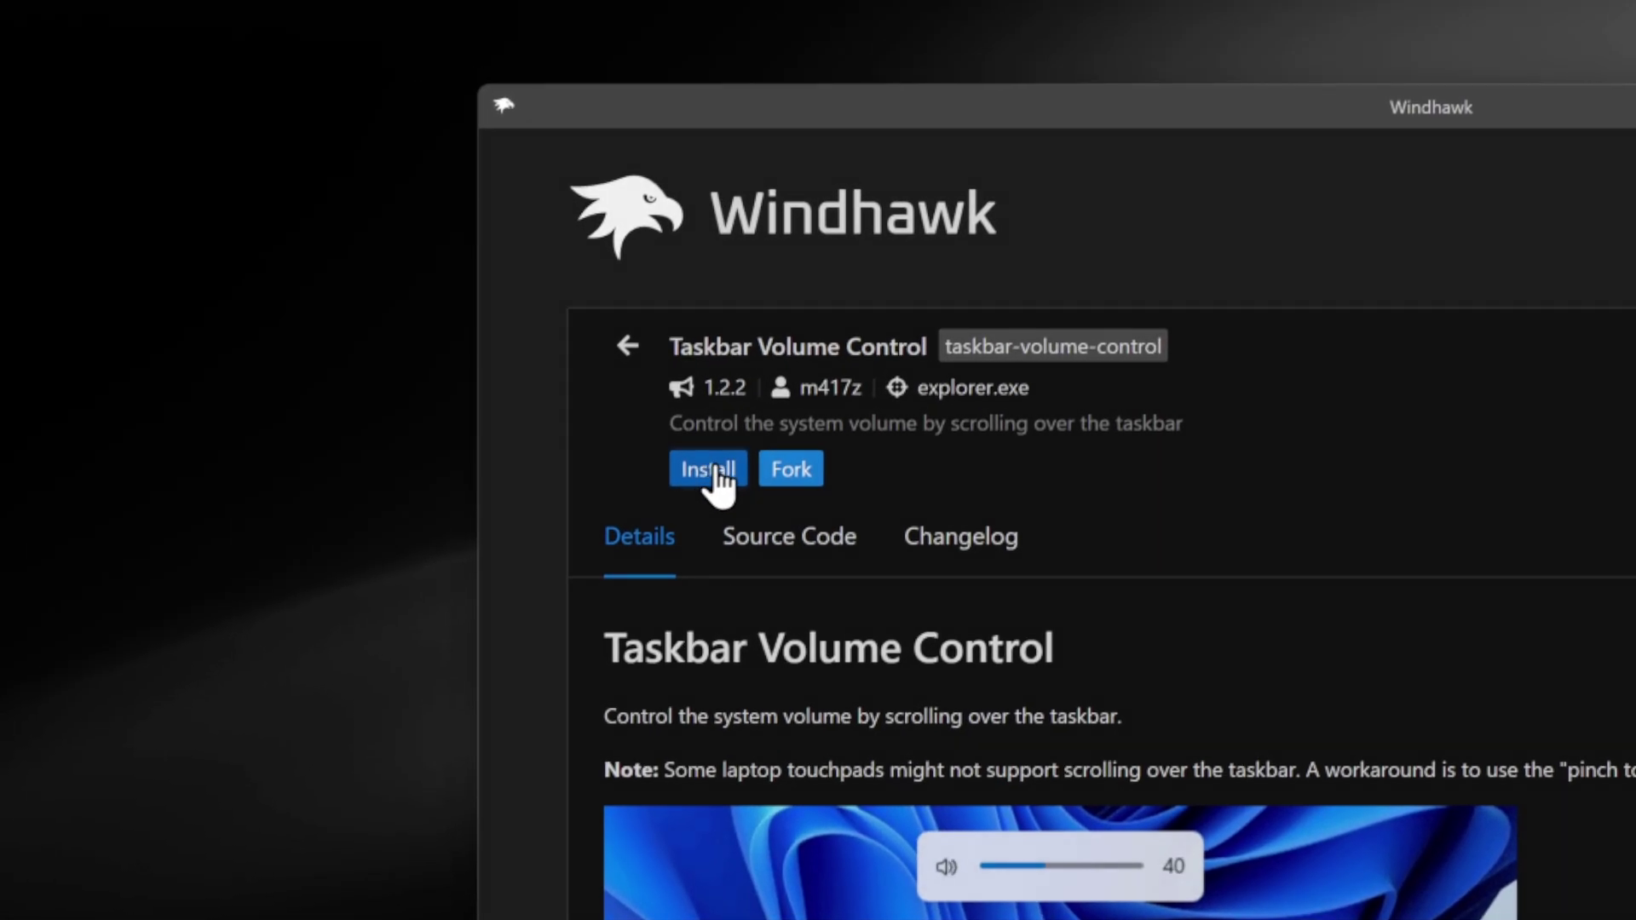
pyautogui.click(712, 474)
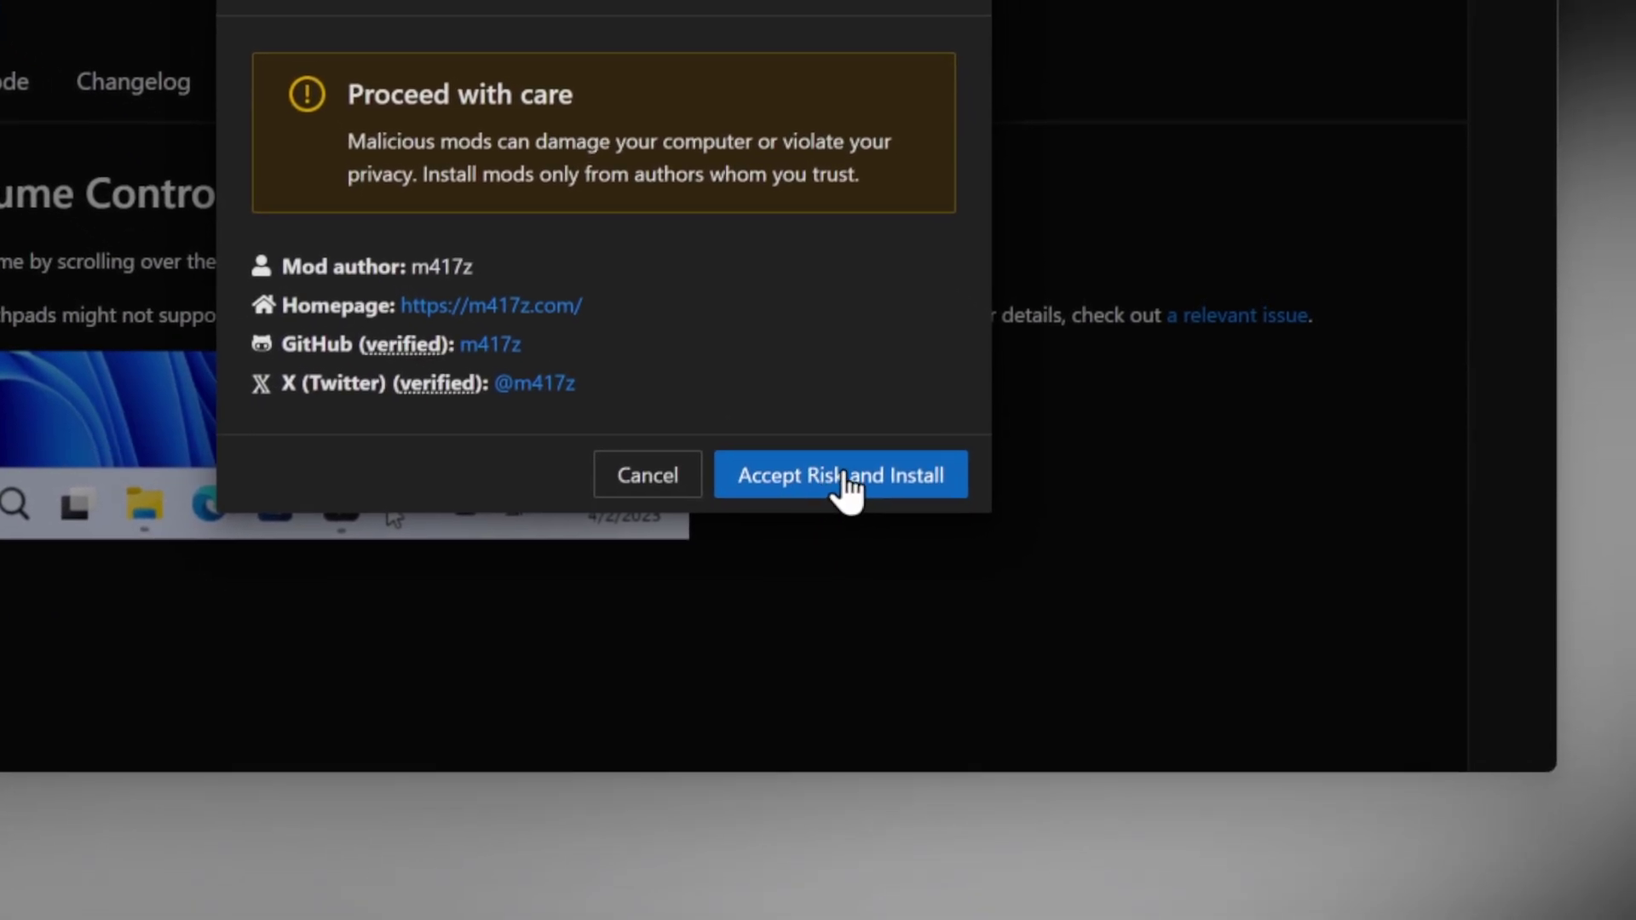
pyautogui.press('Return')
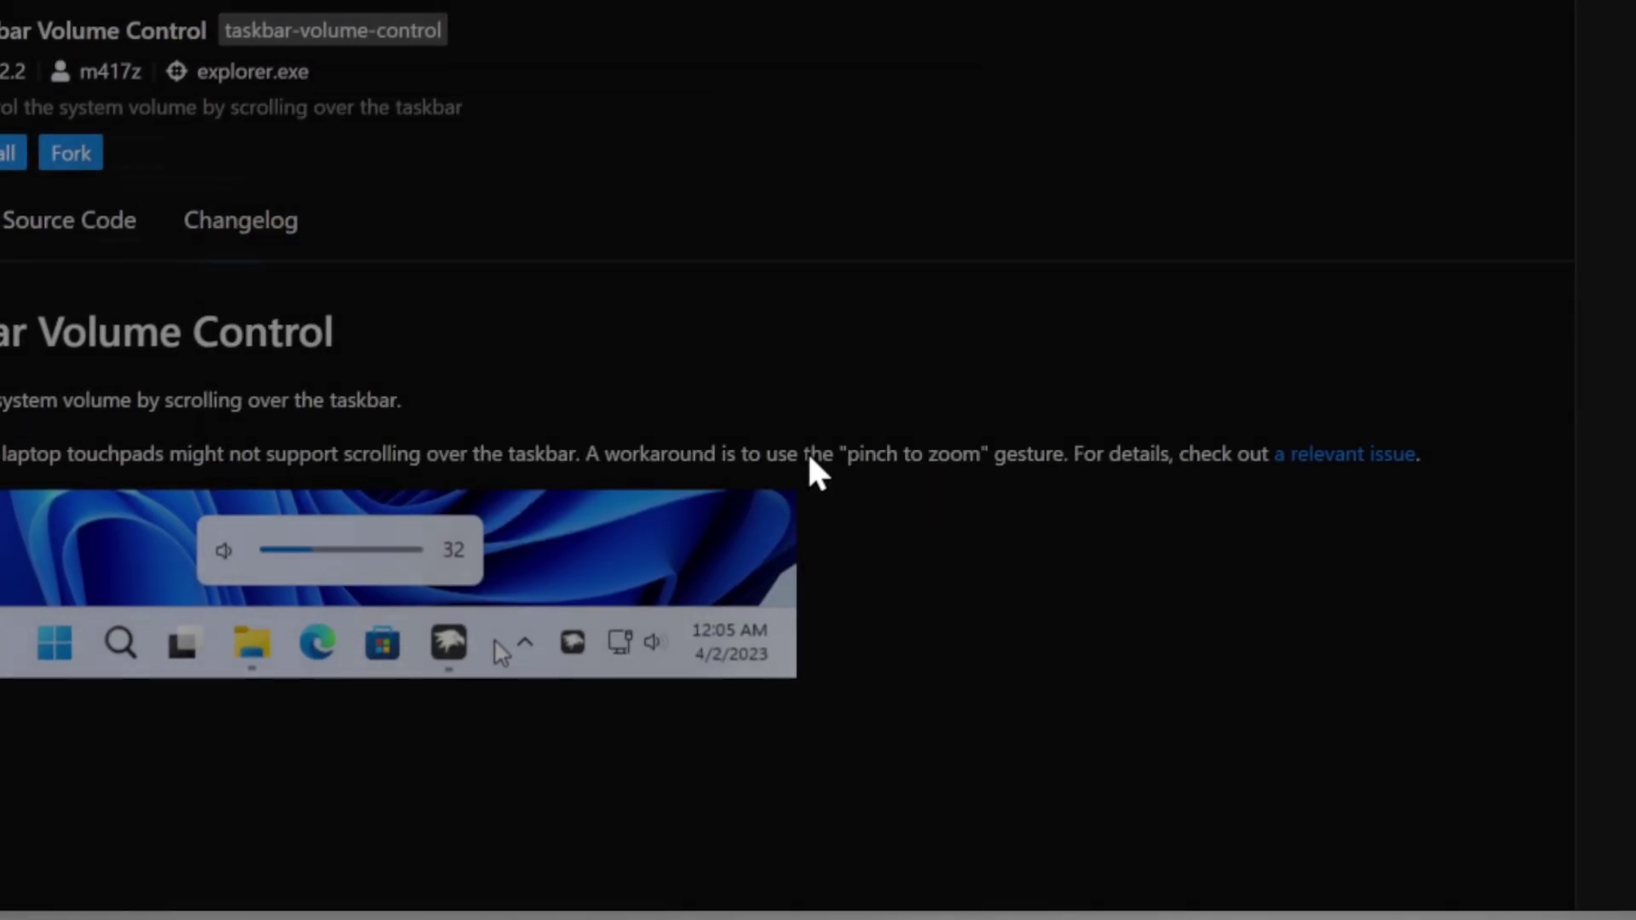
pyautogui.hotkey('ctrl', 'a')
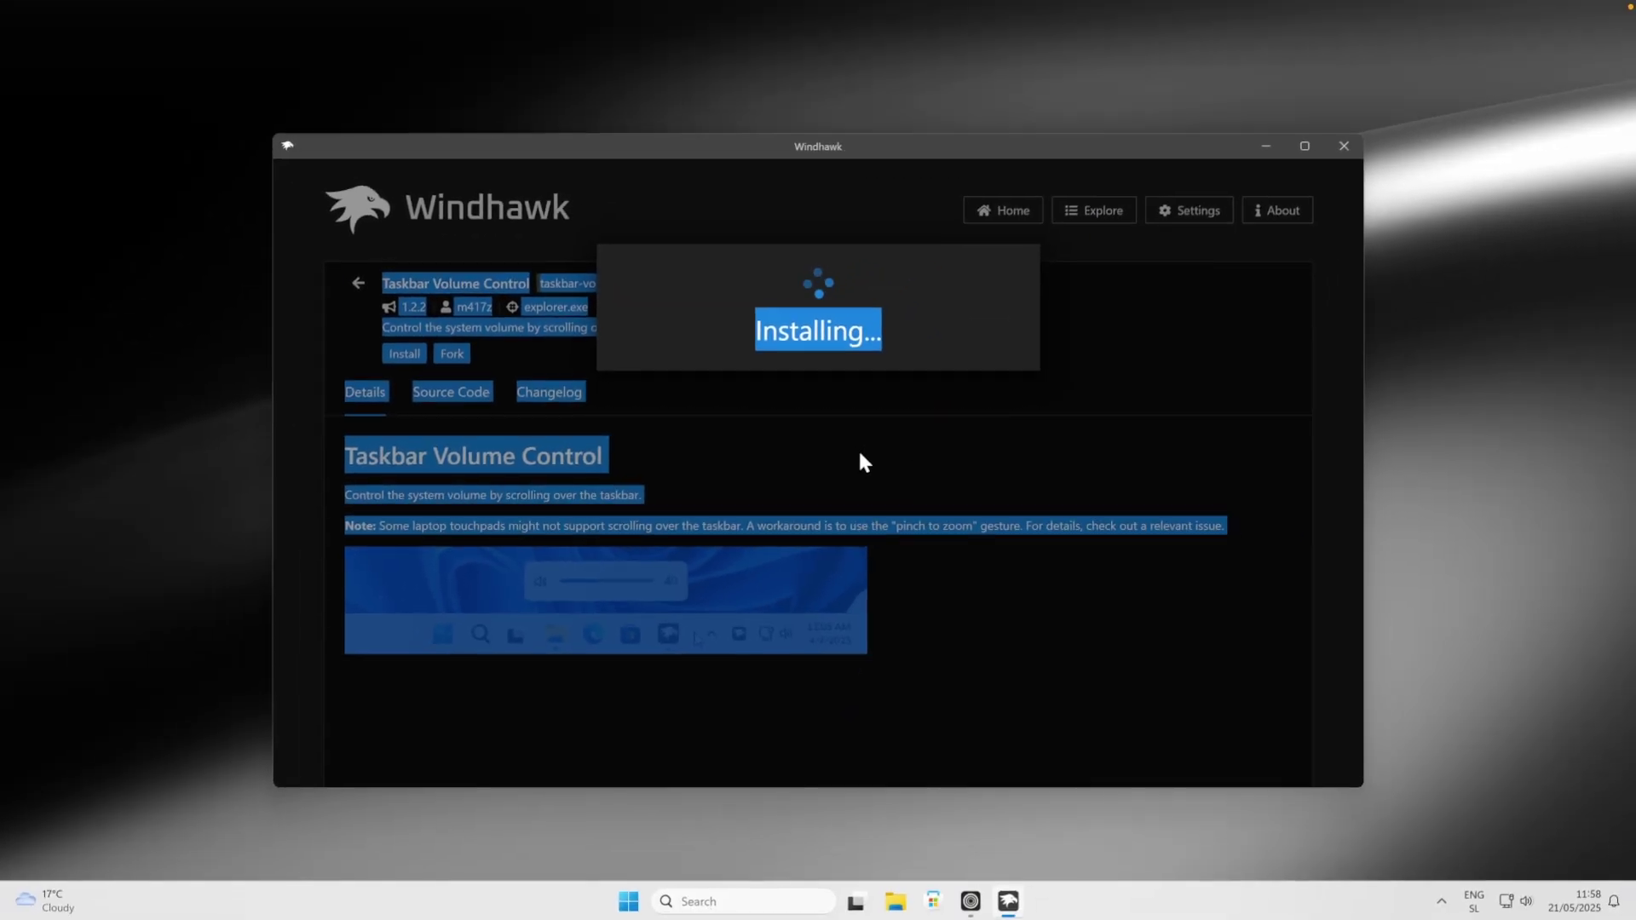
pyautogui.click(857, 460)
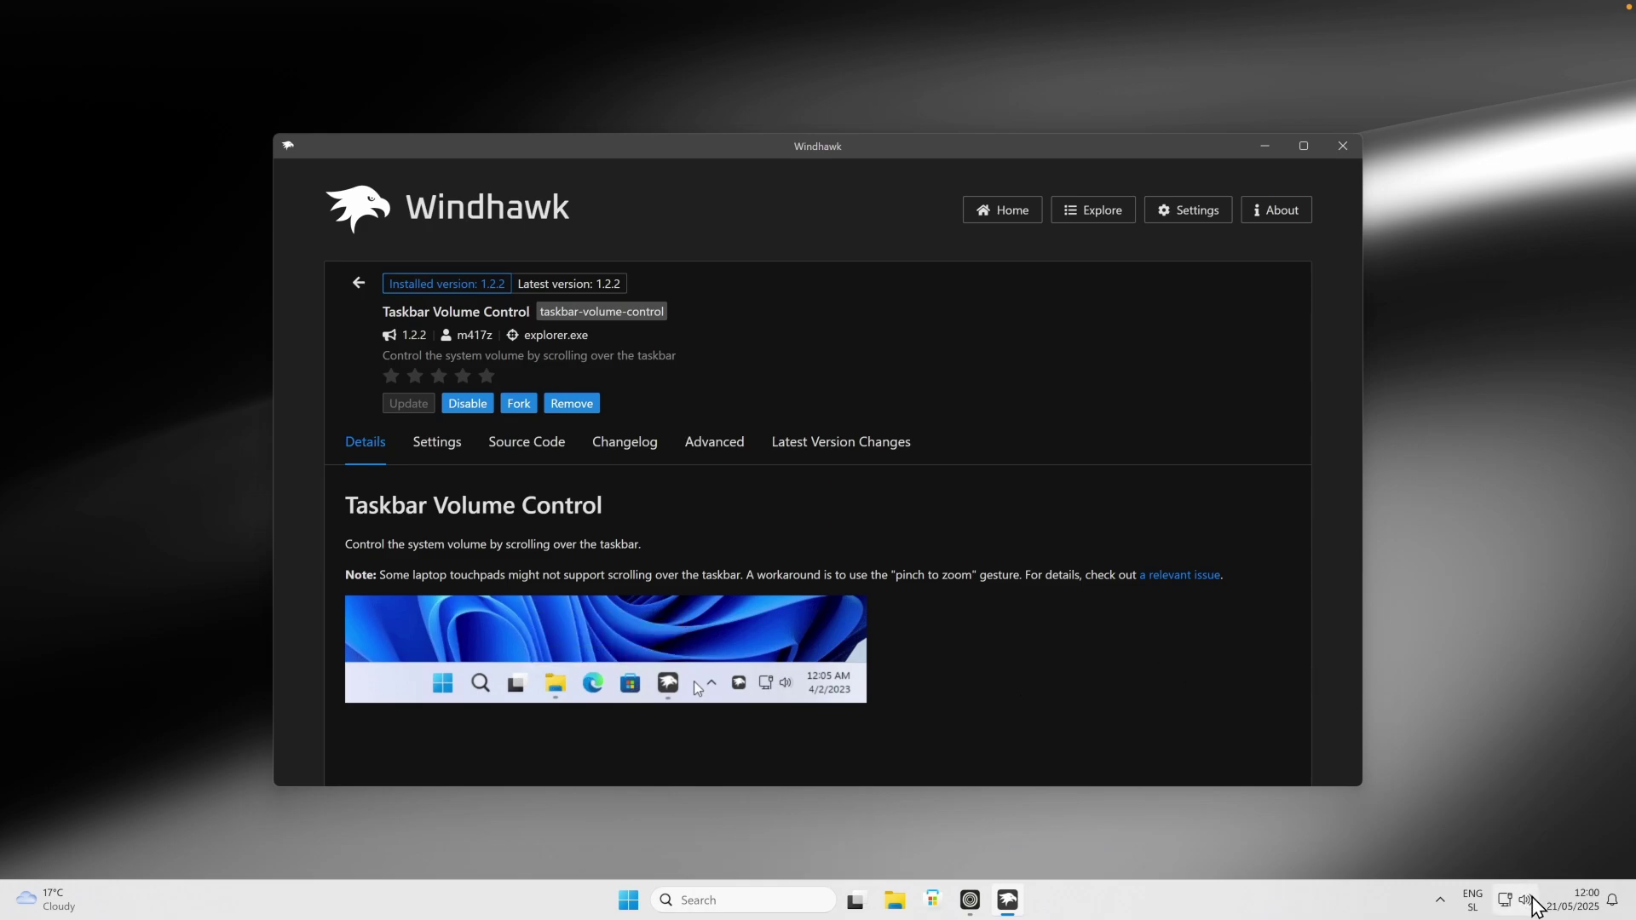
# Step: In the mod's settings, set the volume indicator to Windows 7, then back to Windows 11
pyautogui.scroll(12, 1527, 903)
pyautogui.scroll(-8, 1530, 910)
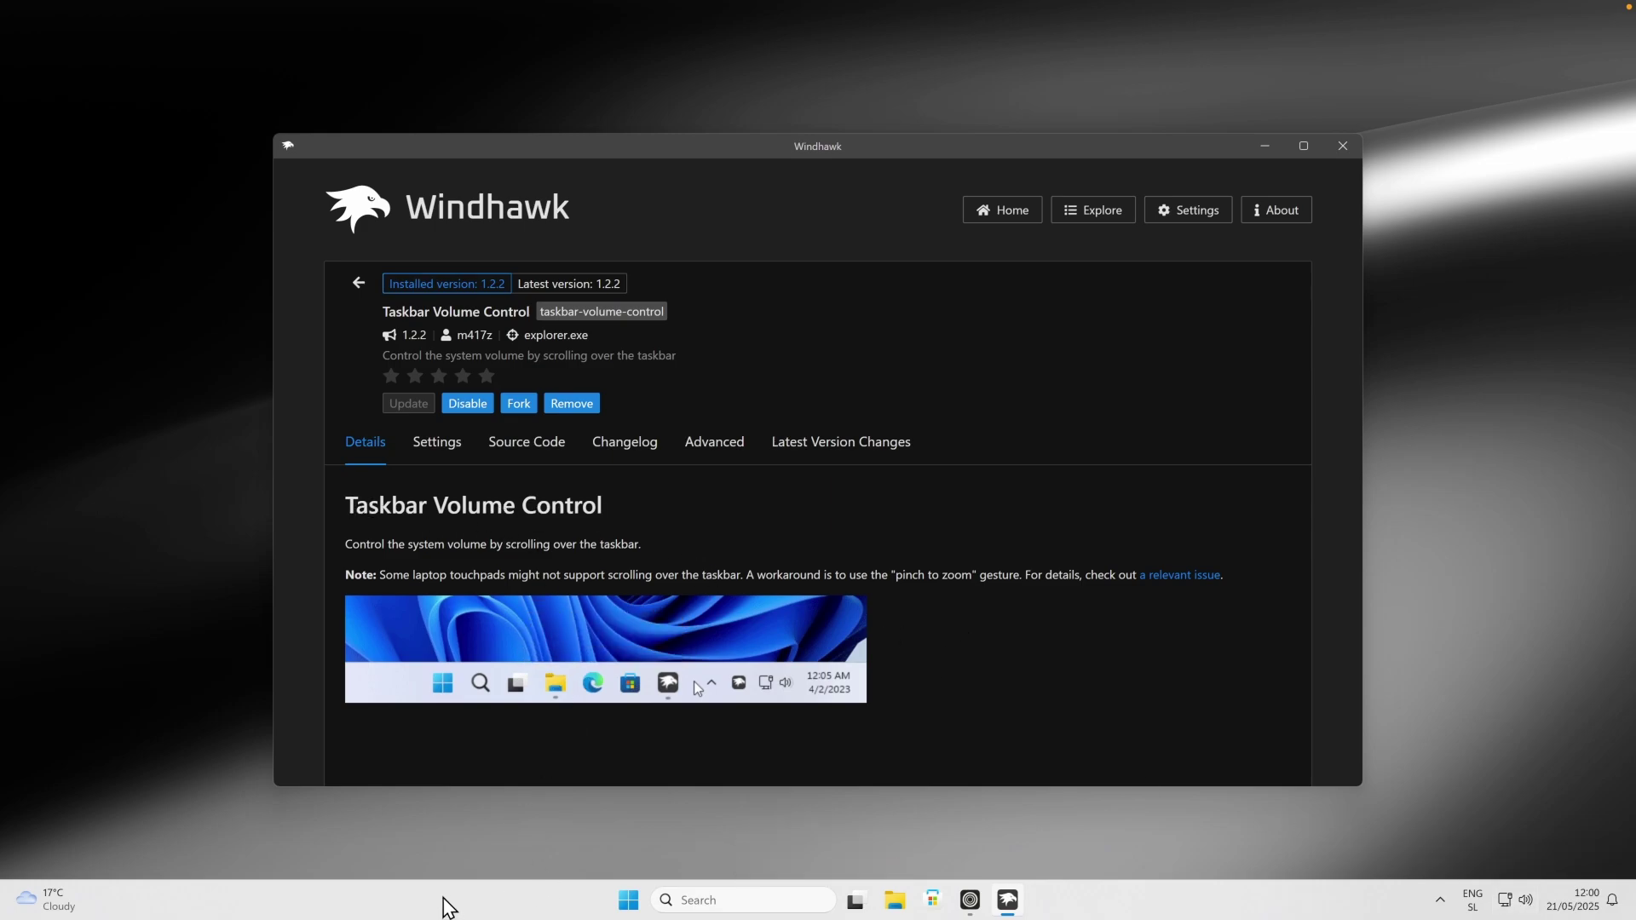
pyautogui.scroll(-20, 443, 906)
pyautogui.scroll(20, 444, 906)
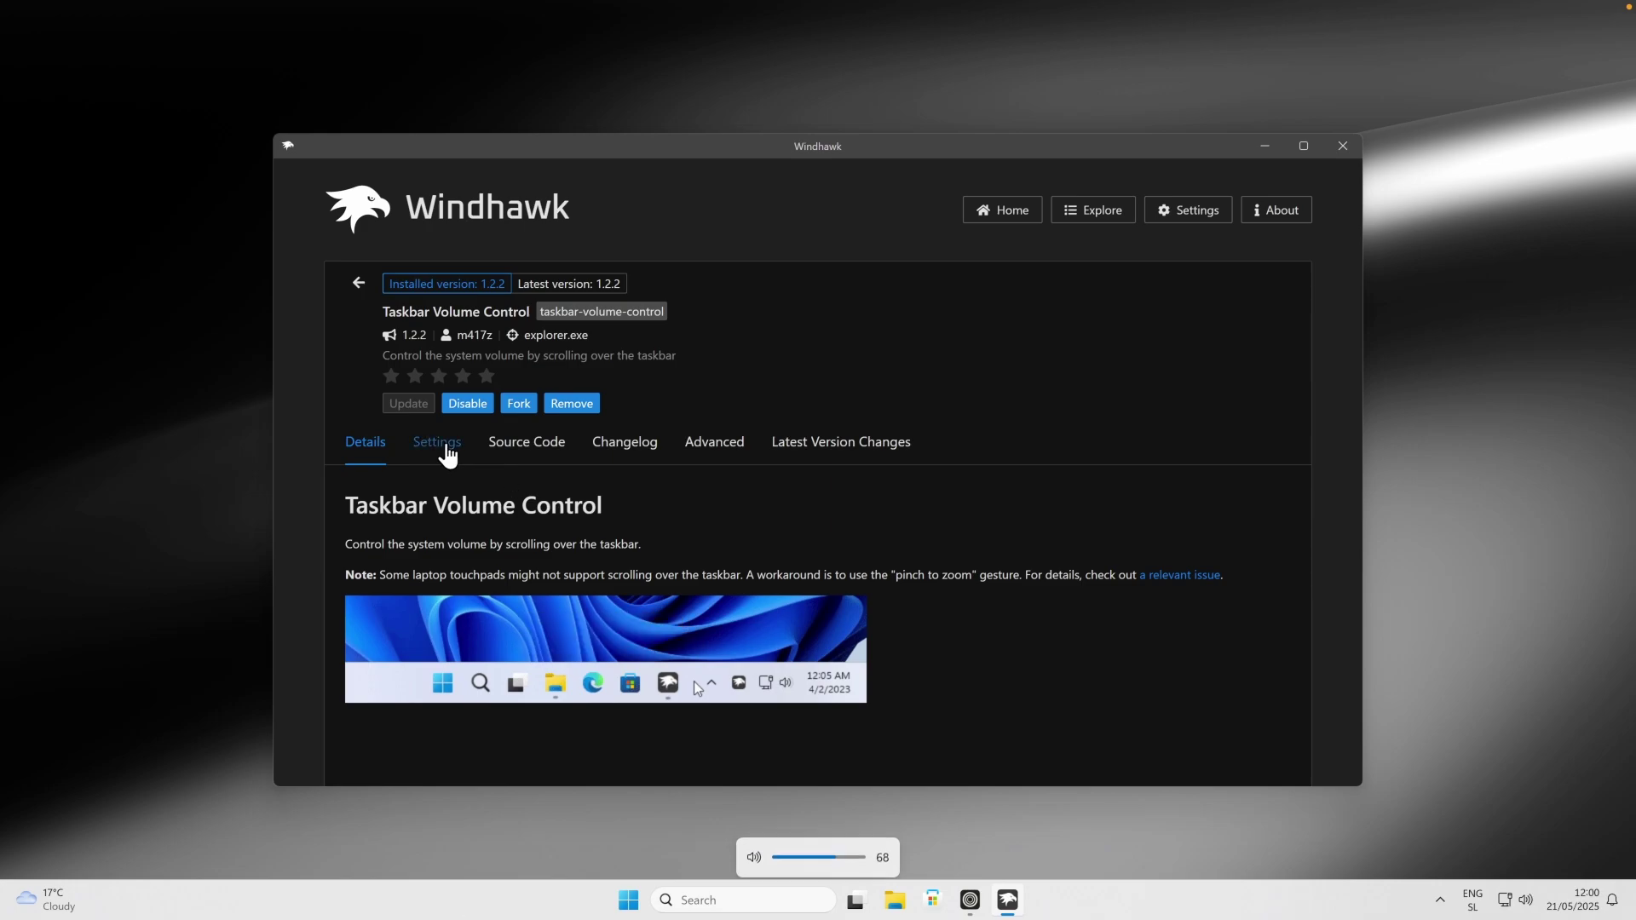
pyautogui.click(438, 450)
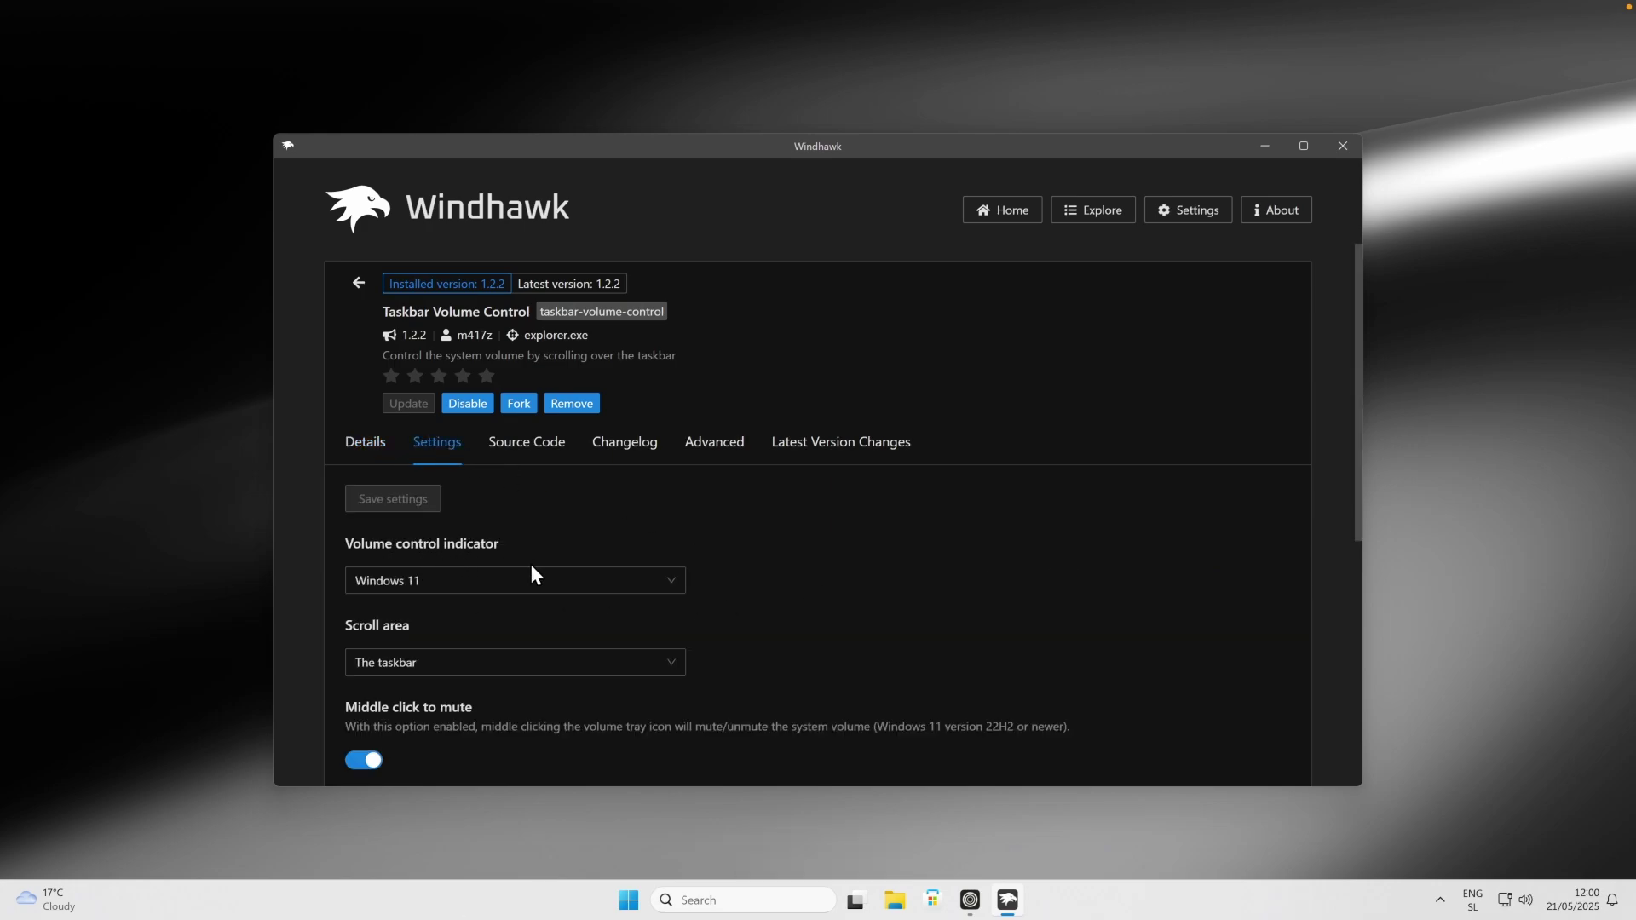
pyautogui.click(534, 587)
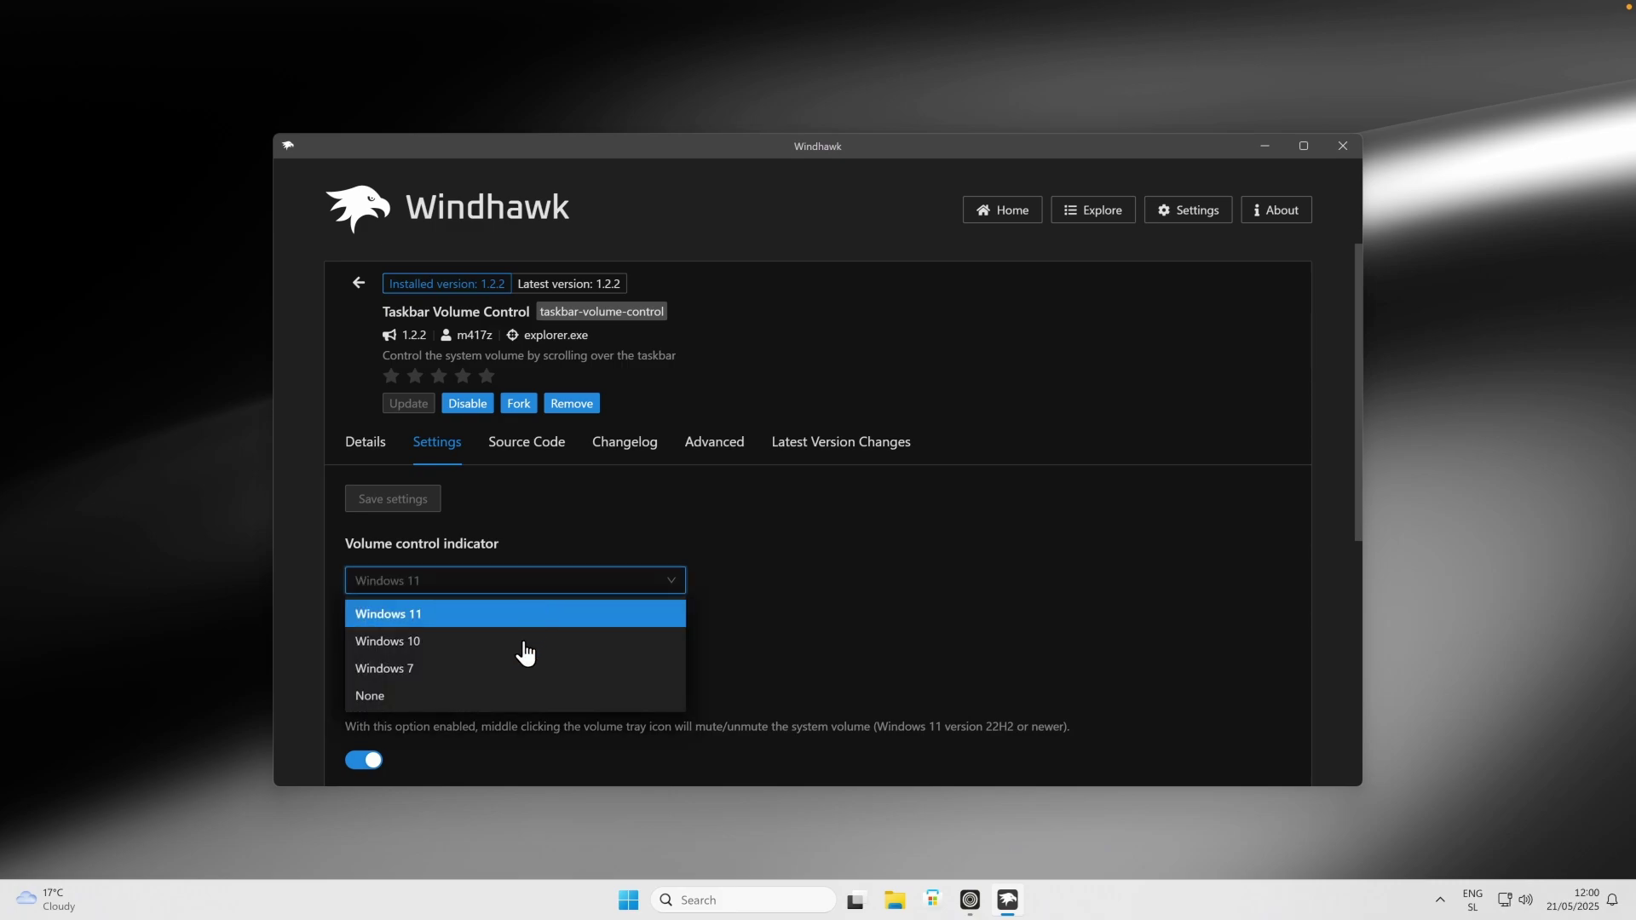
pyautogui.click(475, 678)
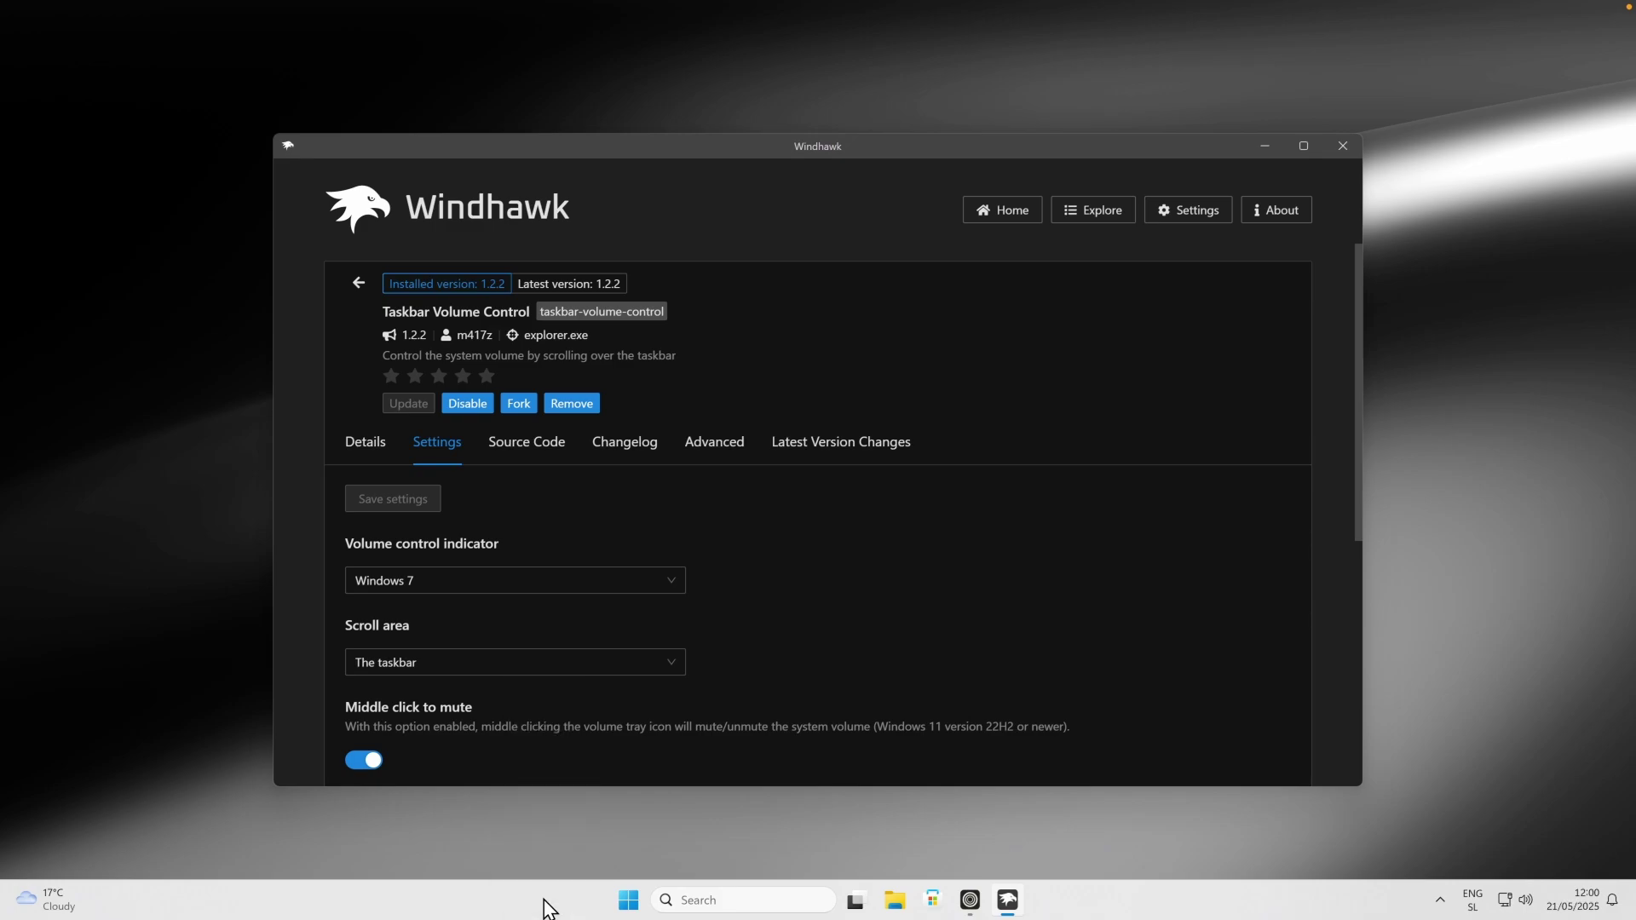
pyautogui.click(449, 582)
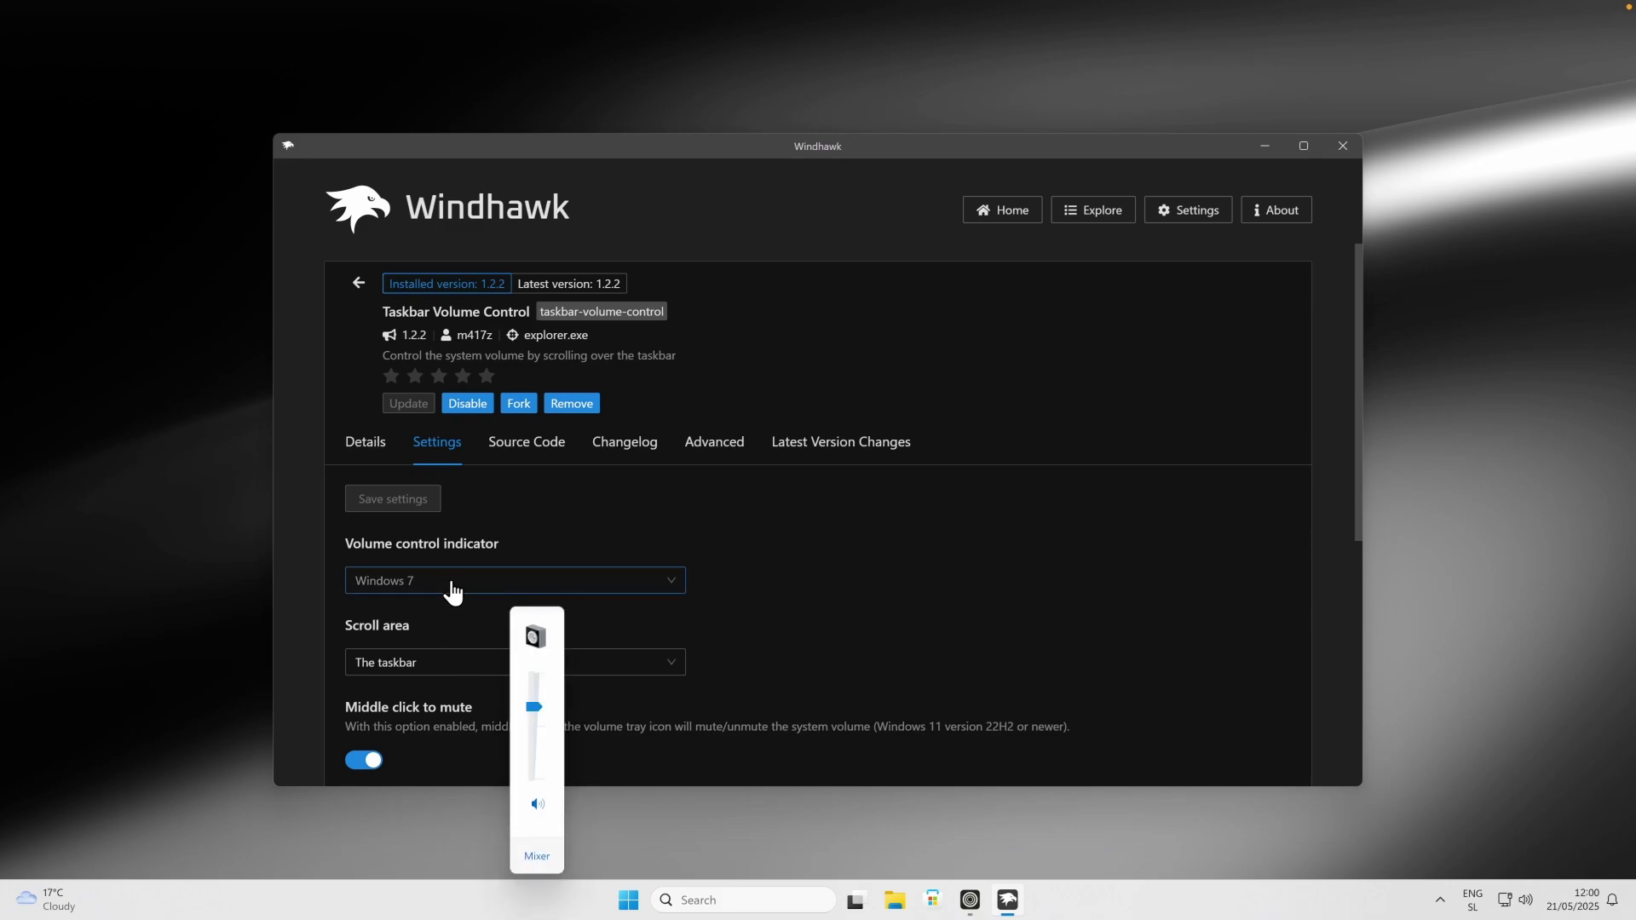
pyautogui.click(438, 613)
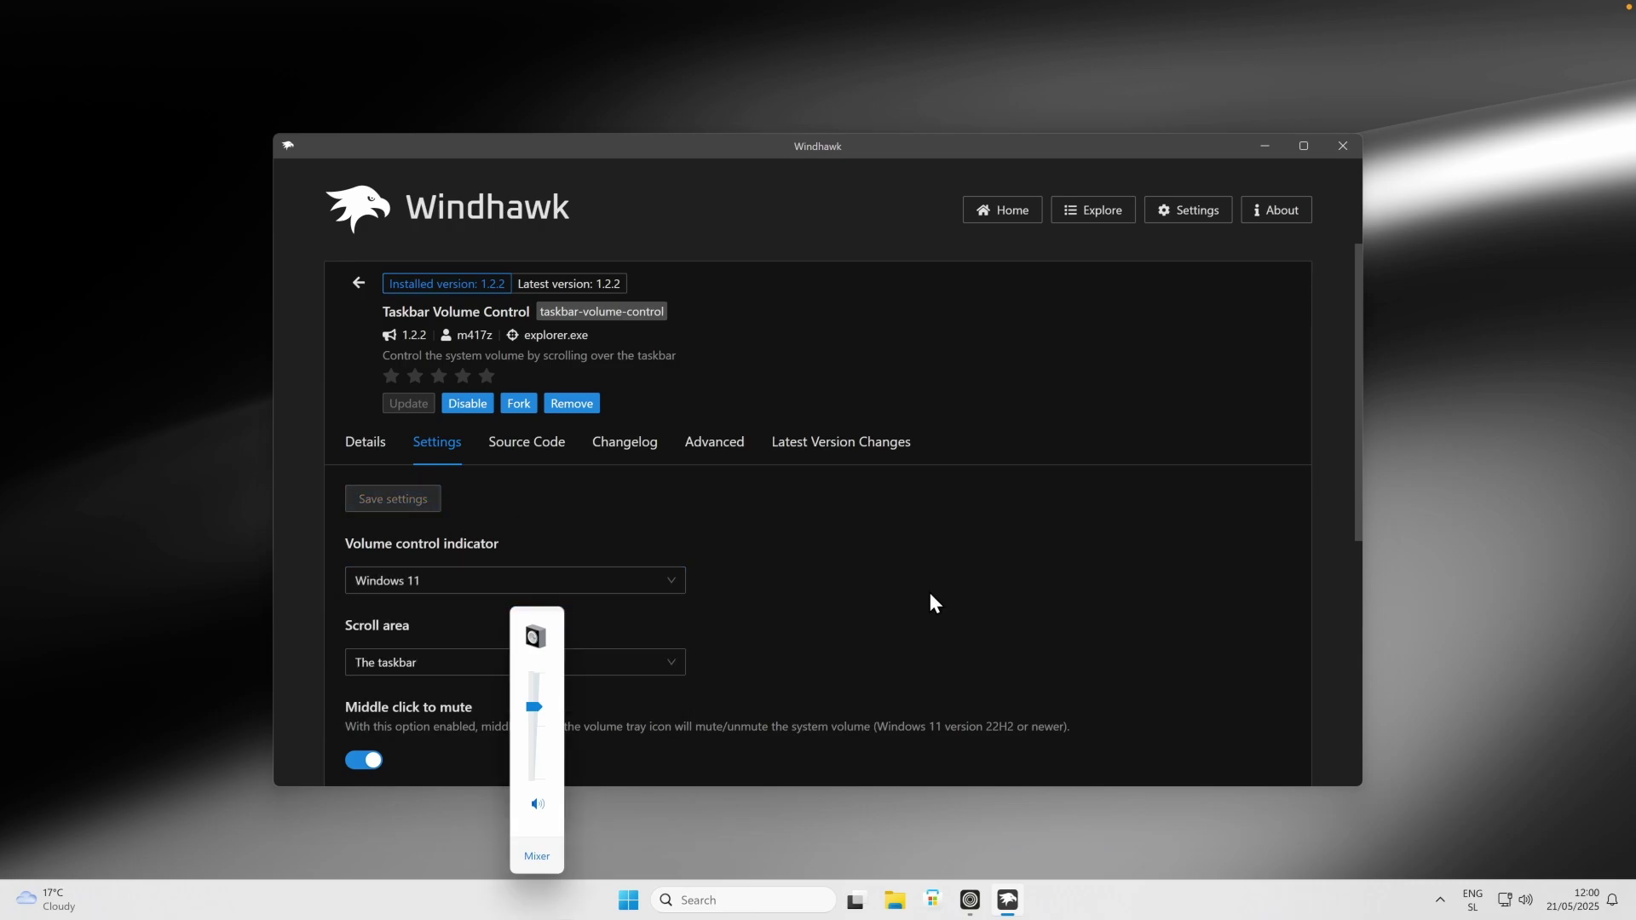
# Step: Look over the rest of the settings and return to the Windhawk home page
pyautogui.scroll(-3, 908, 618)
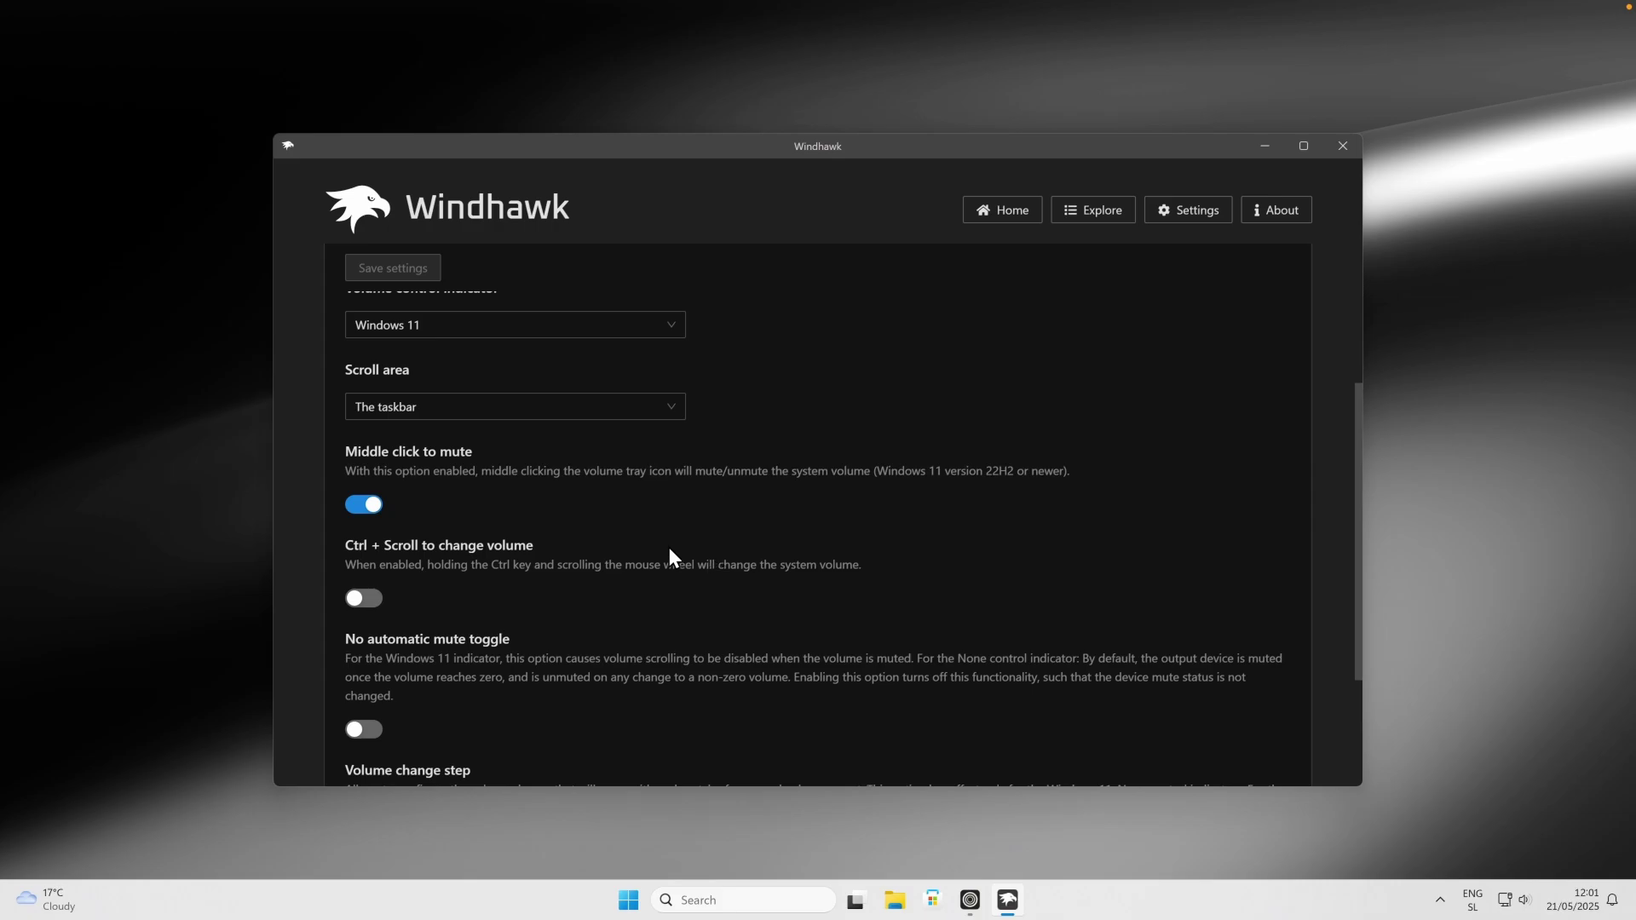
pyautogui.scroll(-2, 645, 520)
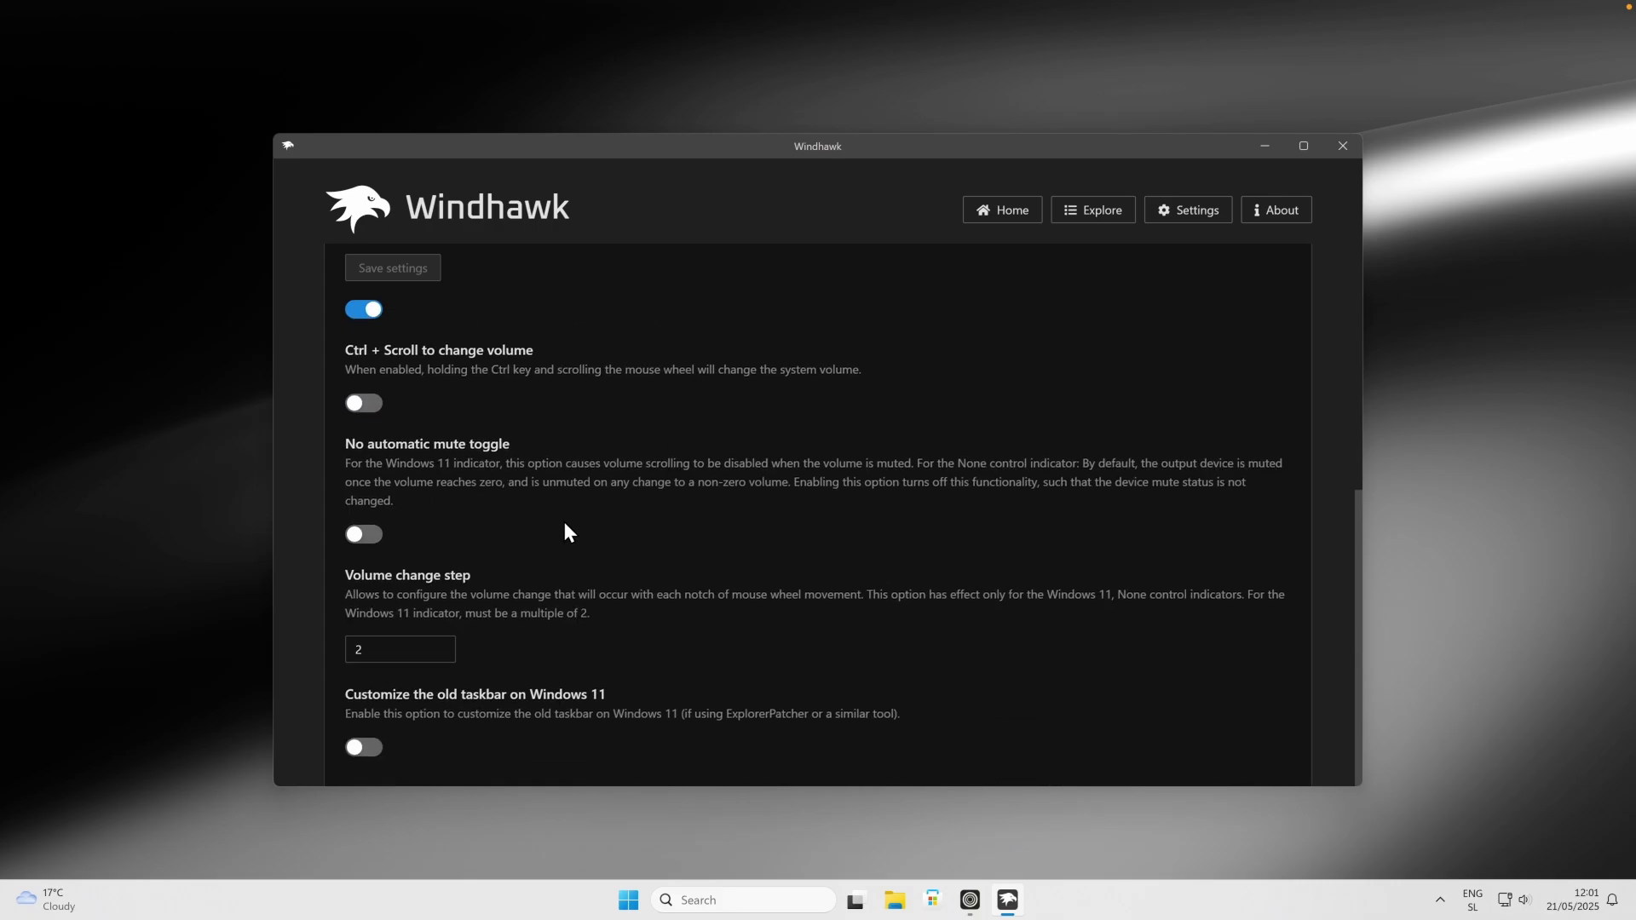
pyautogui.scroll(1, 563, 622)
pyautogui.scroll(3, 550, 630)
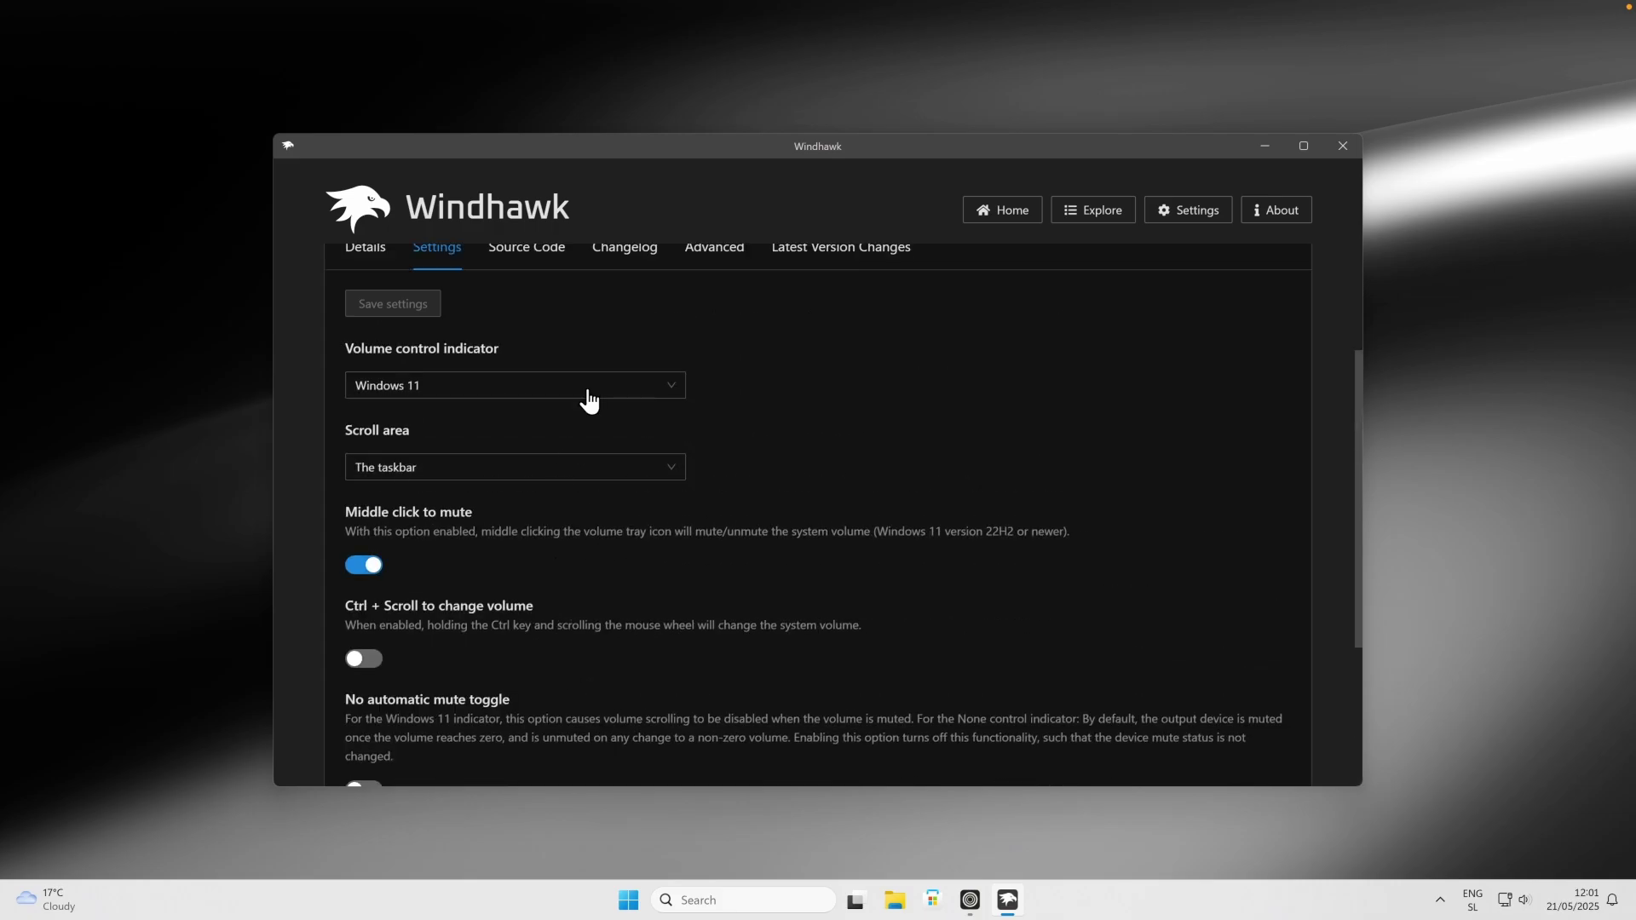
pyautogui.hotkey('alt', 'Left')
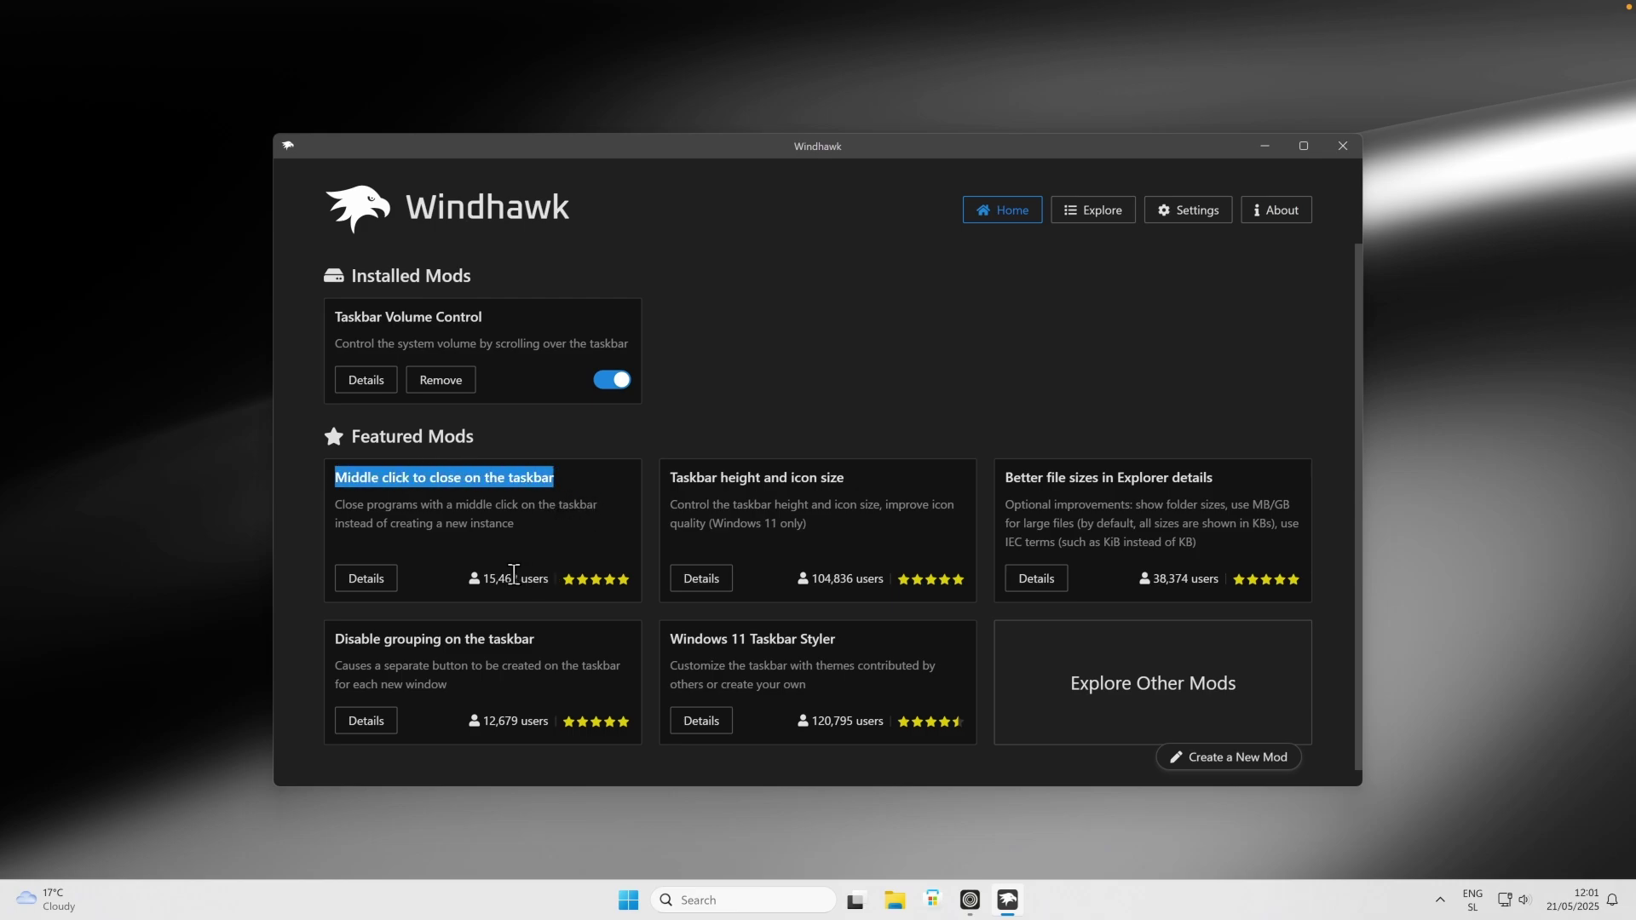
# Step: Open Middle click to close on the taskbar details and start its install, accepting the risk
pyautogui.click(383, 579)
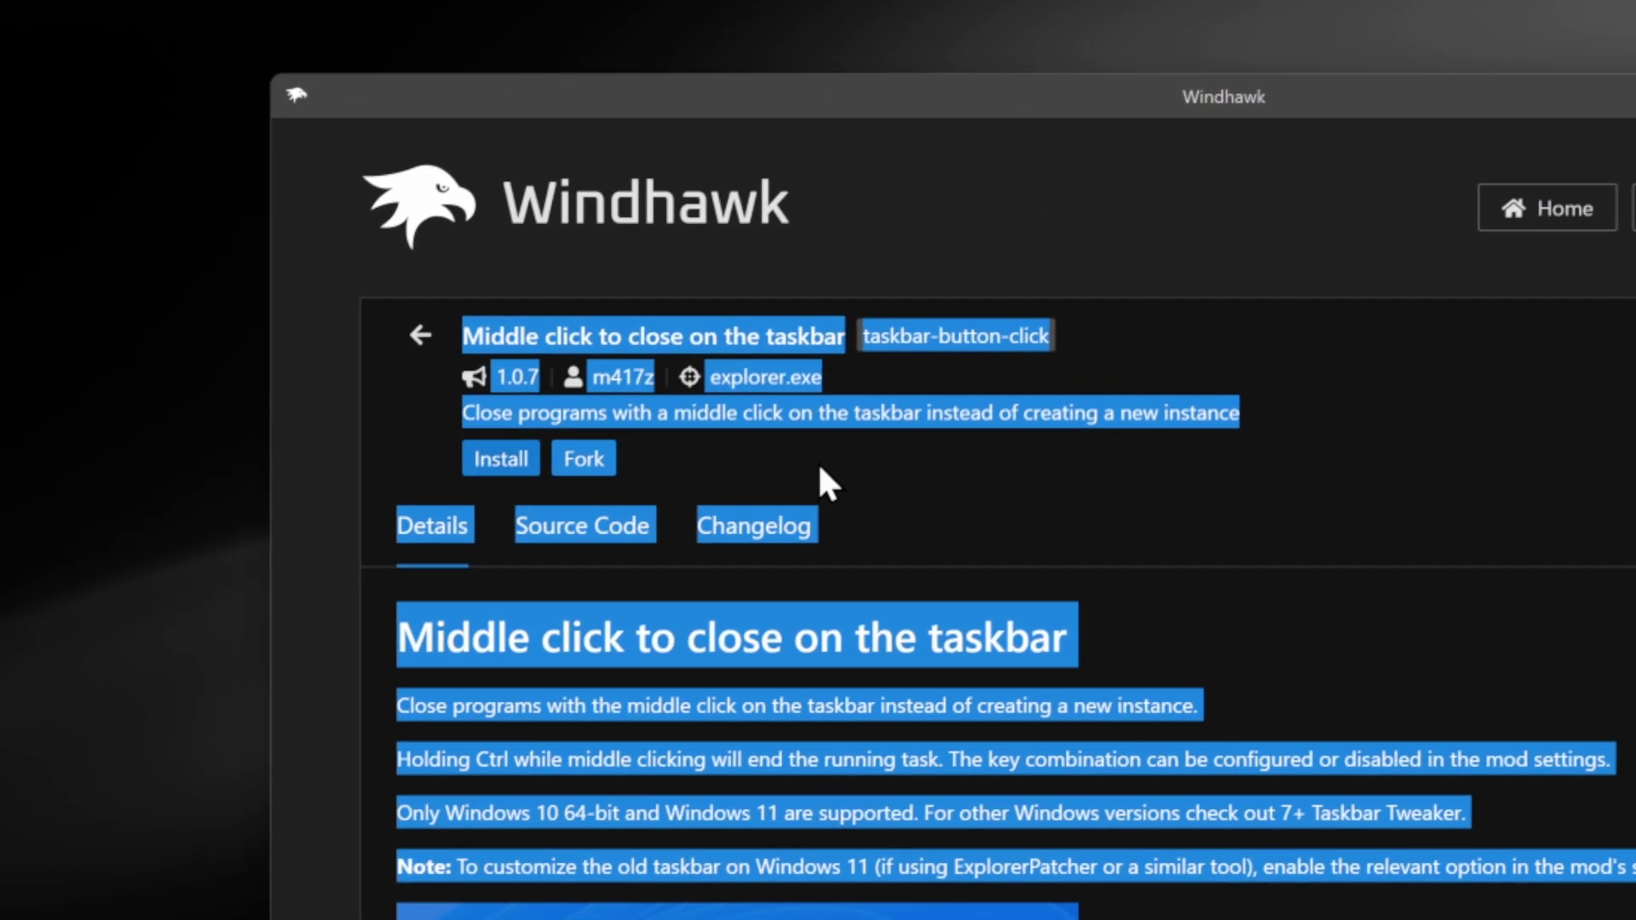
pyautogui.click(711, 467)
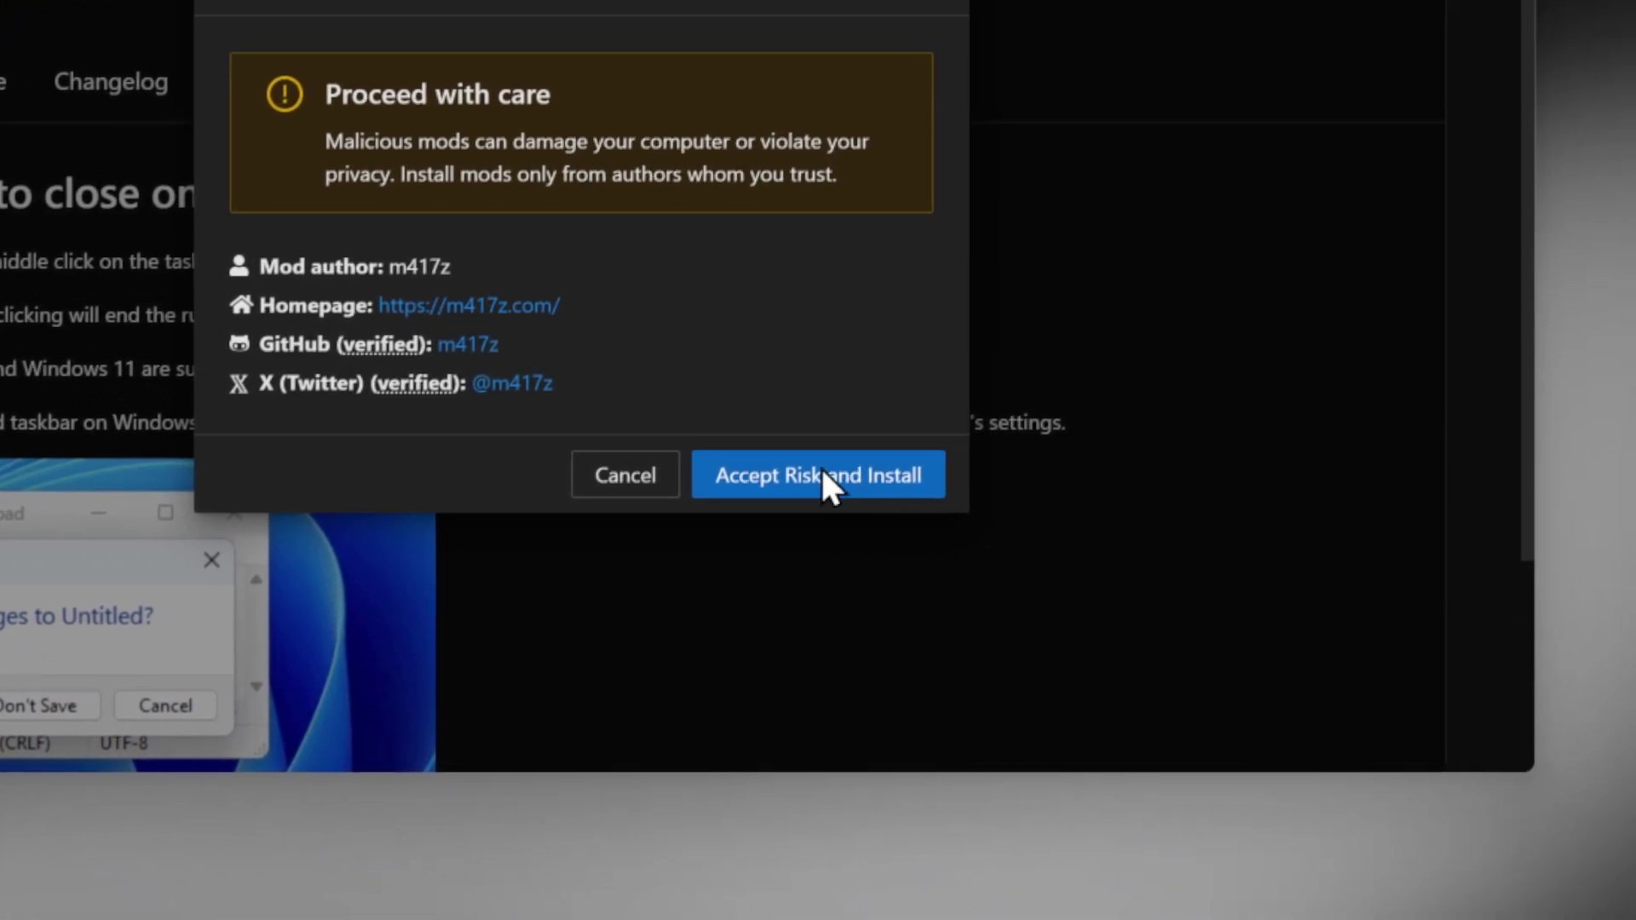
pyautogui.click(933, 537)
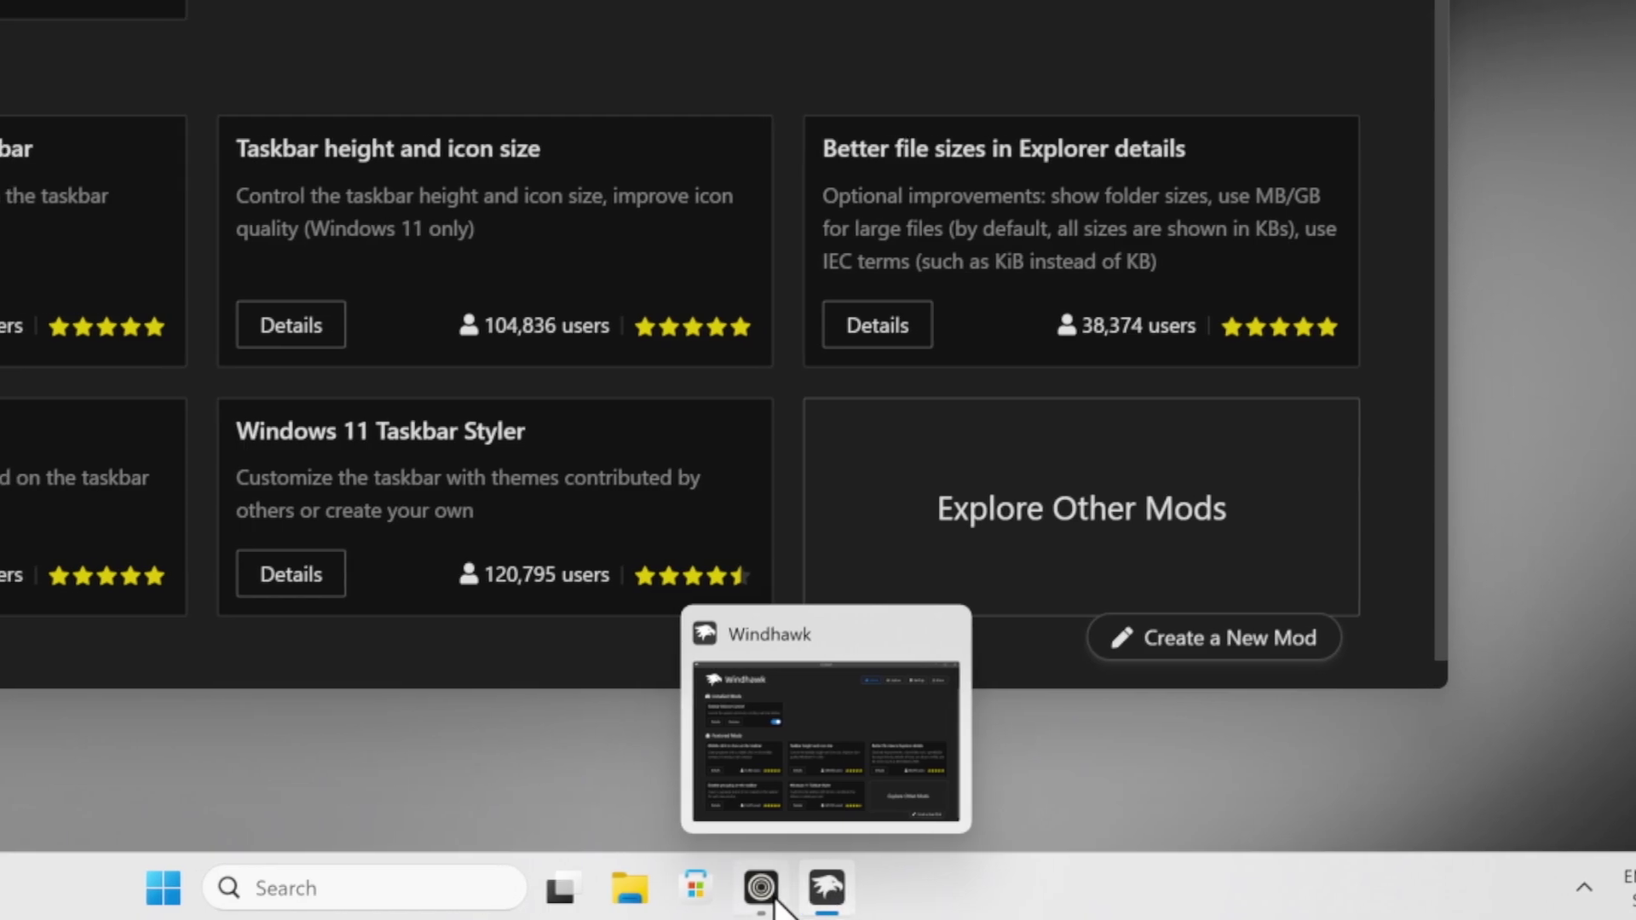
pyautogui.moveTo(787, 893)
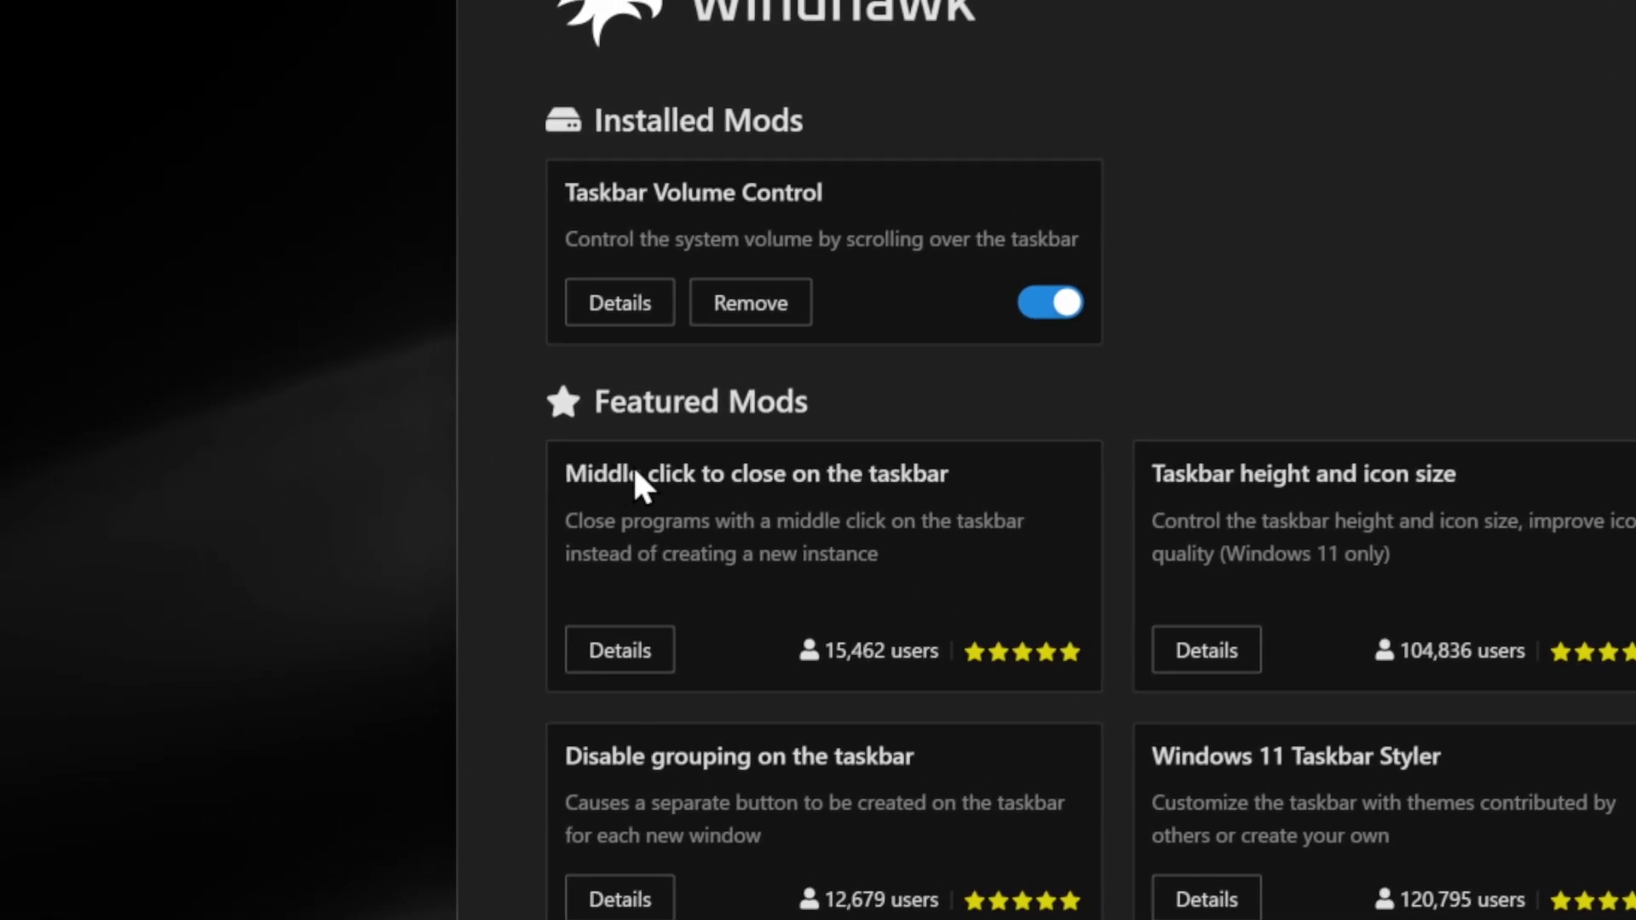
# Step: Install Better file sizes in Explorer details from its card, accepting the risk prompt
pyautogui.moveTo(131, 363); pyautogui.dragTo(549, 366)
pyautogui.click(1010, 76)
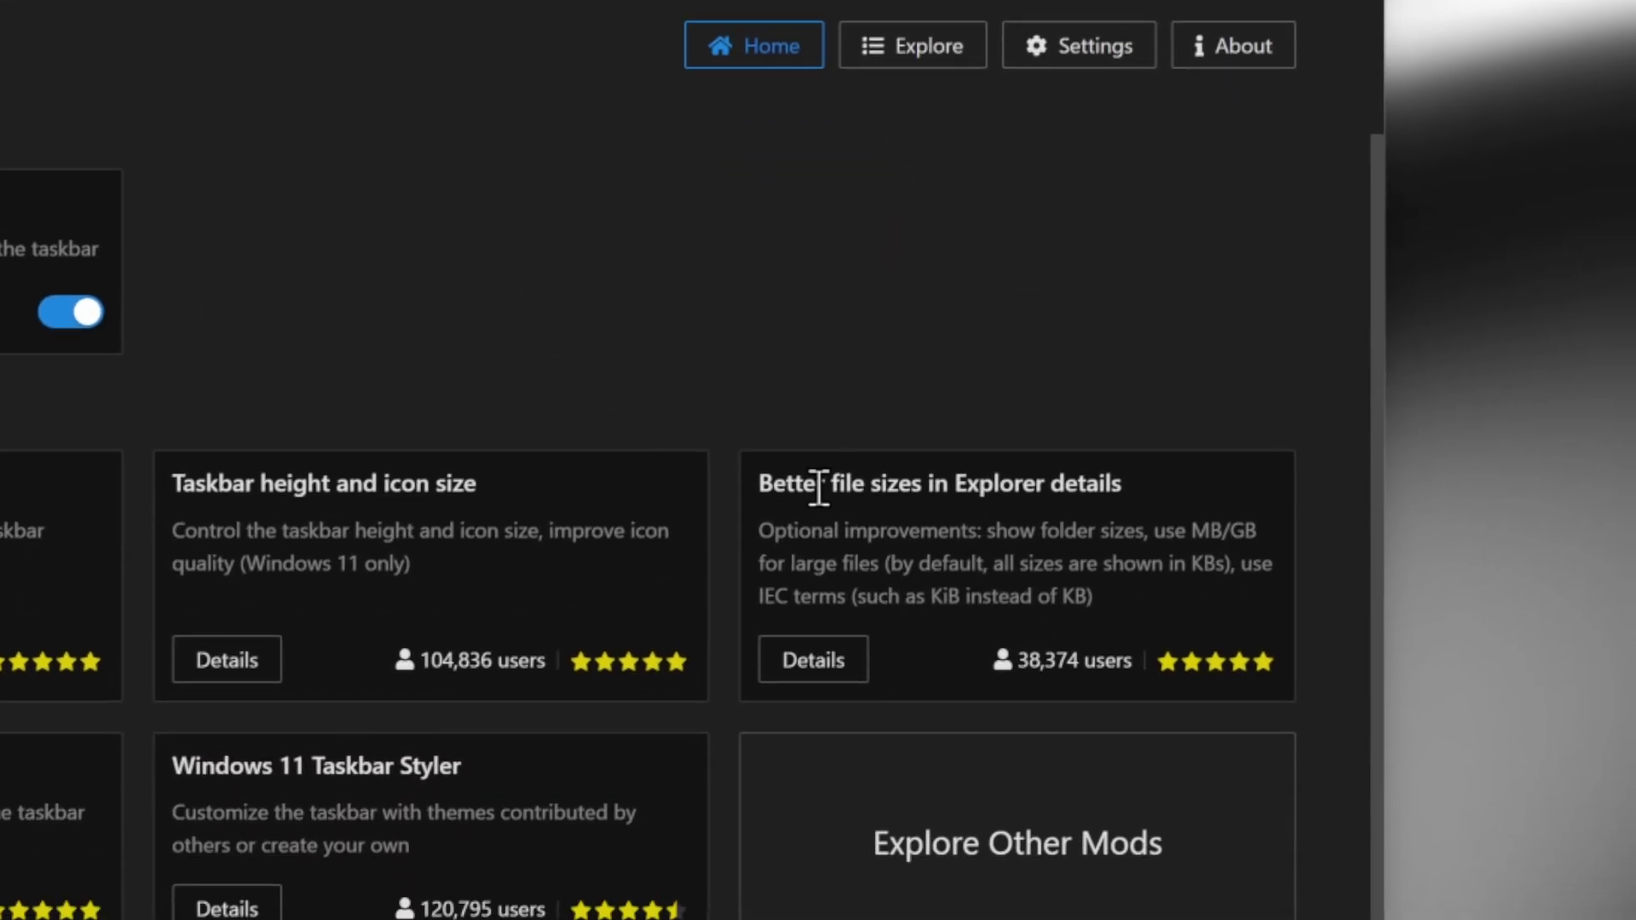
pyautogui.moveTo(1223, 805); pyautogui.dragTo(1354, 807)
pyautogui.moveTo(899, 467); pyautogui.dragTo(1167, 481)
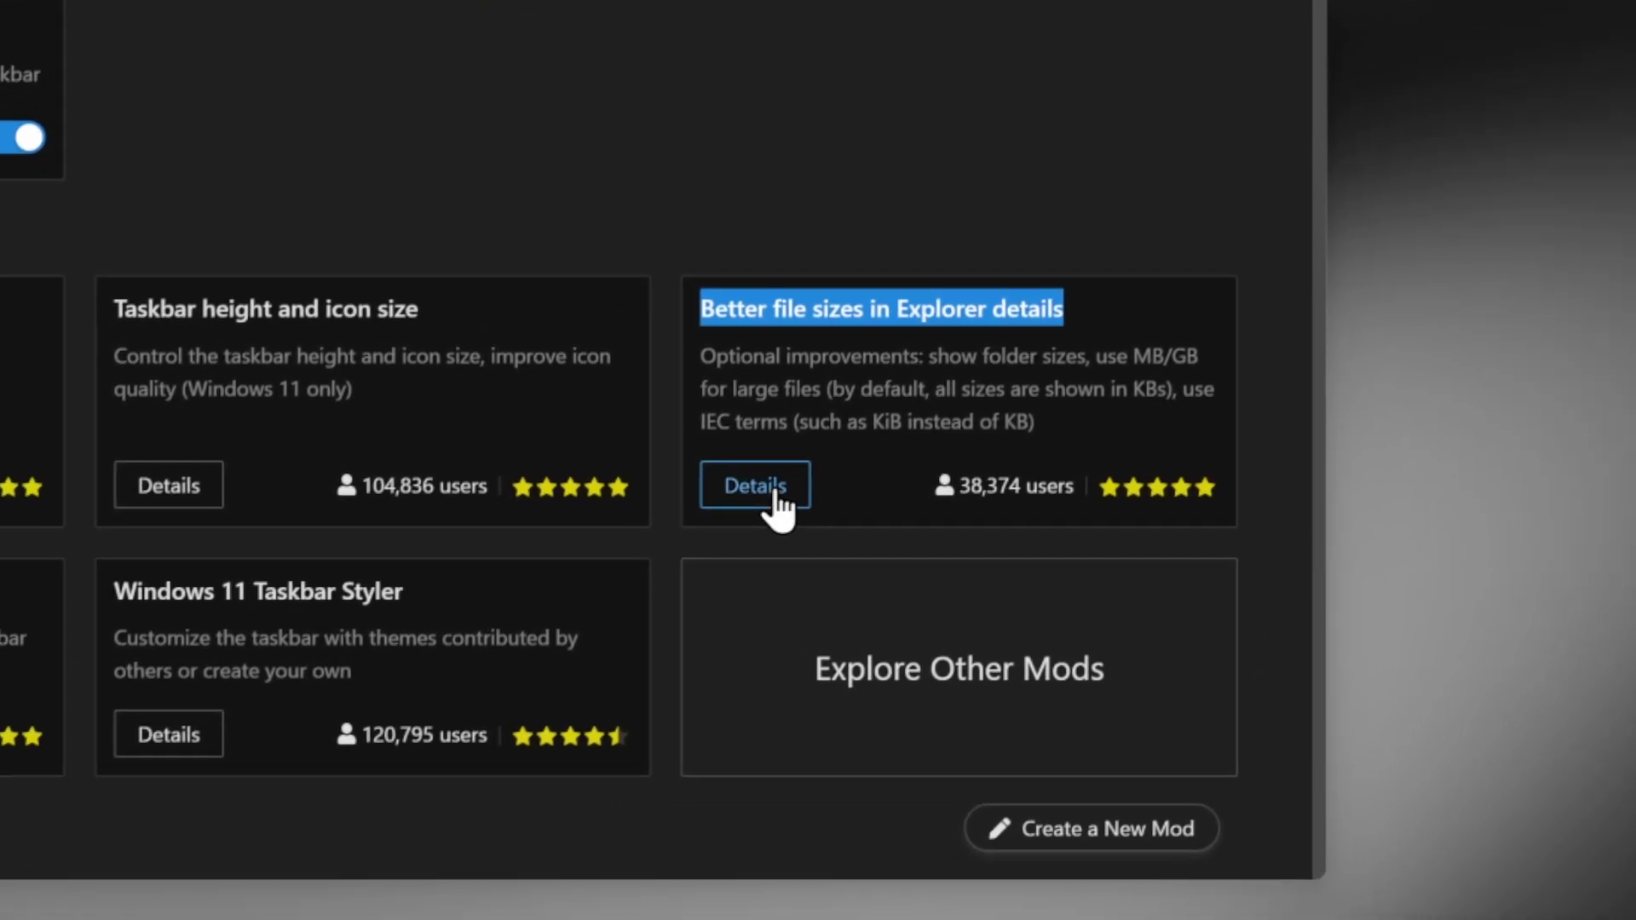
pyautogui.click(673, 596)
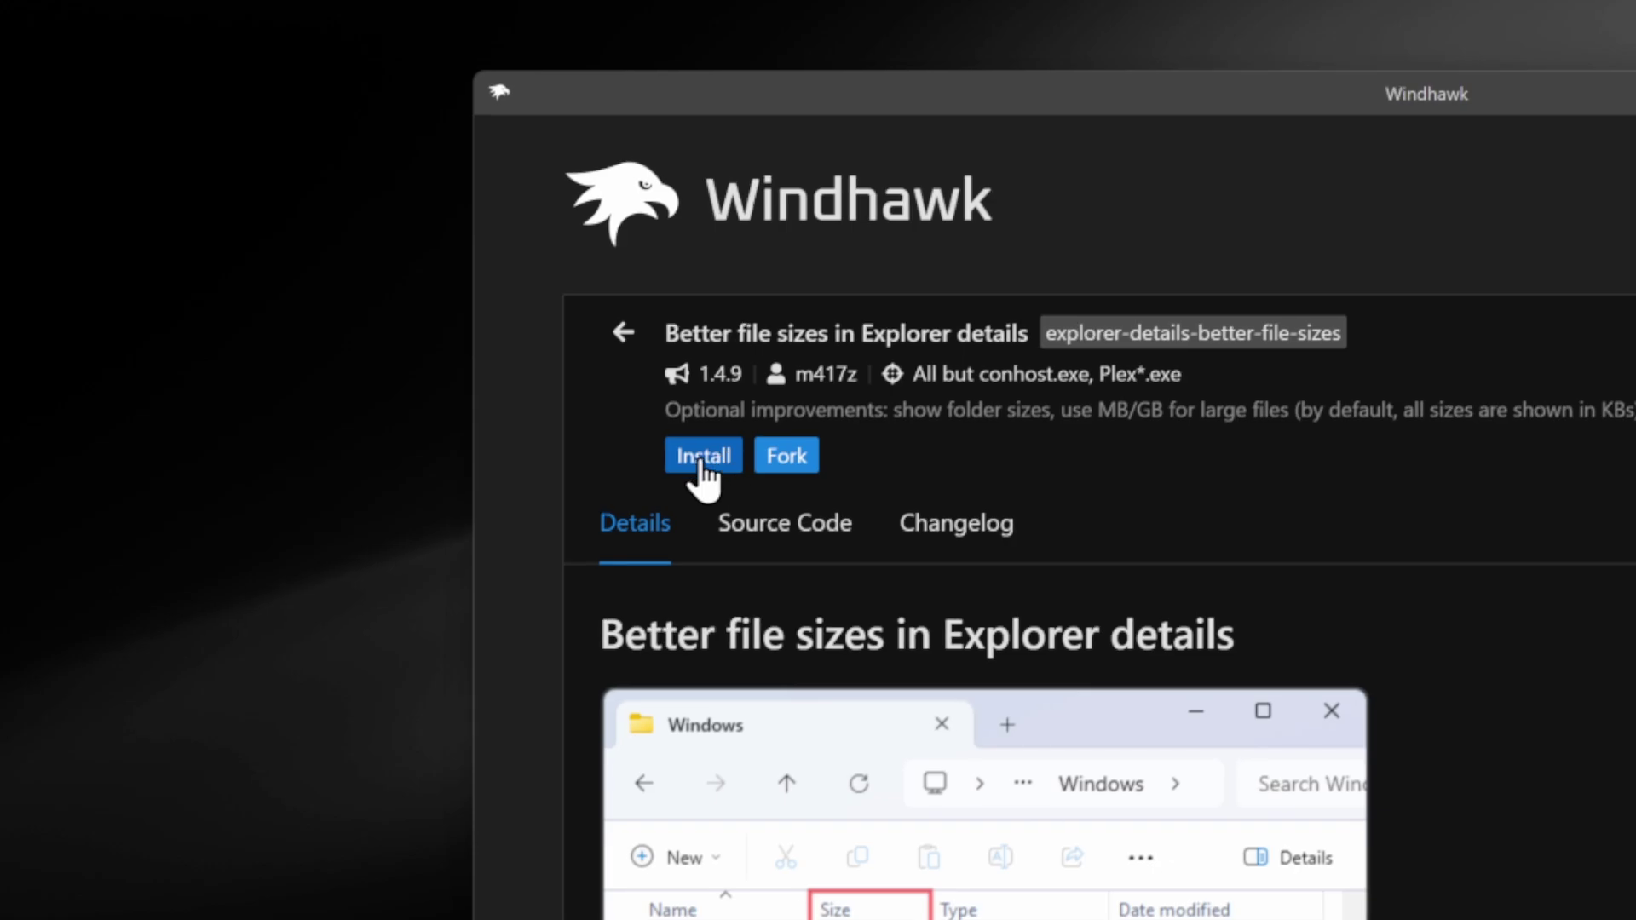
pyautogui.click(573, 368)
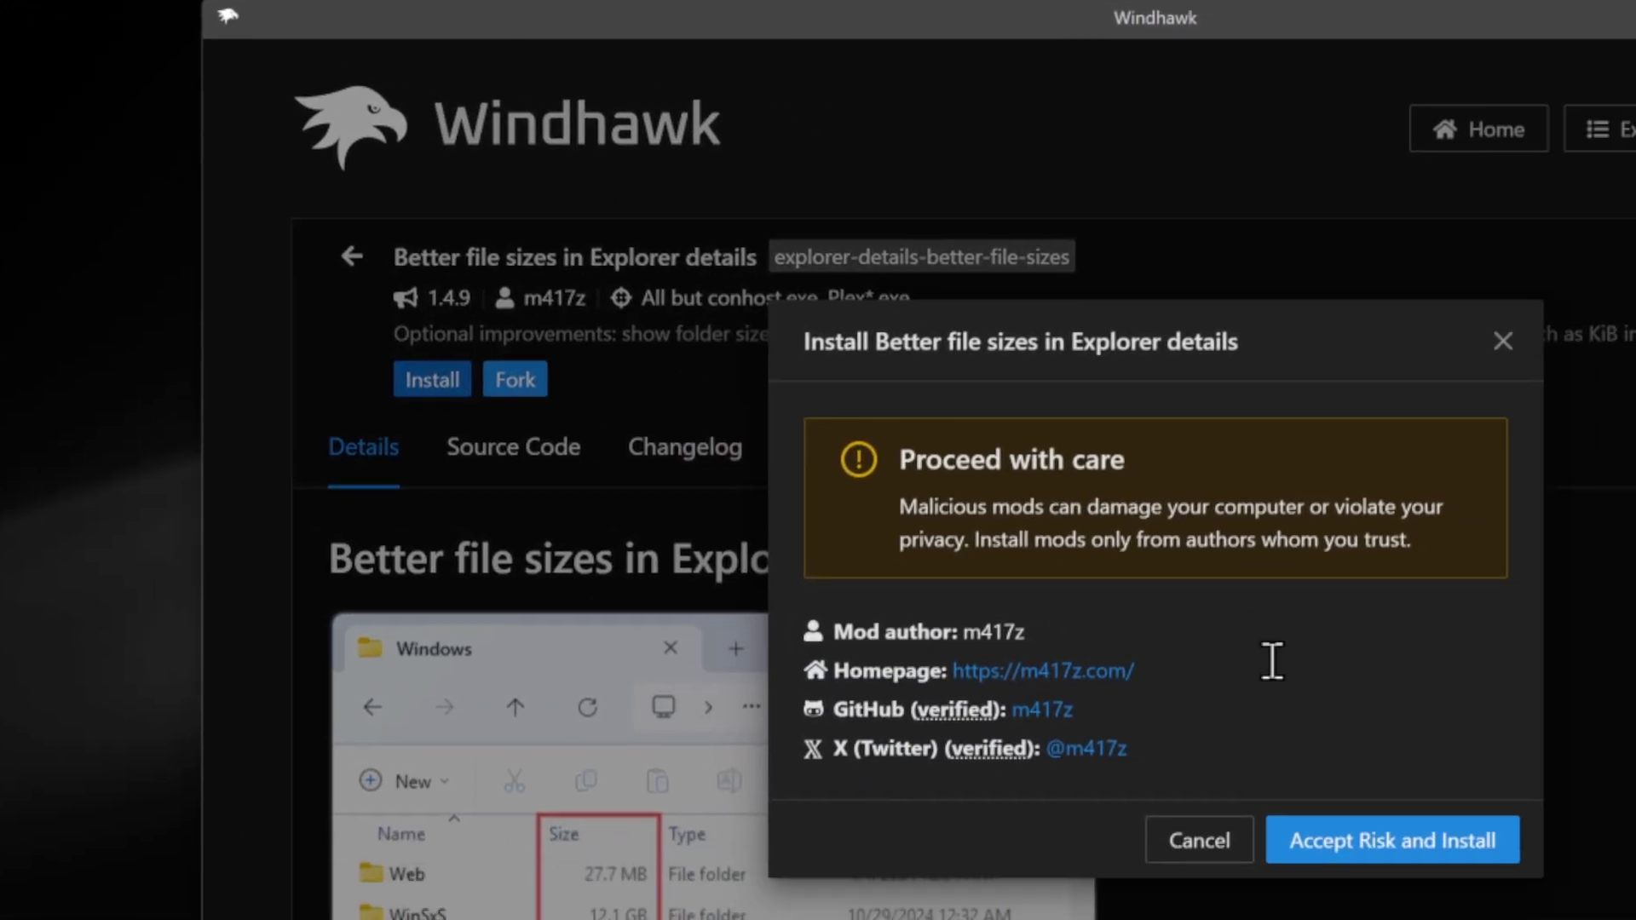
pyautogui.click(1392, 841)
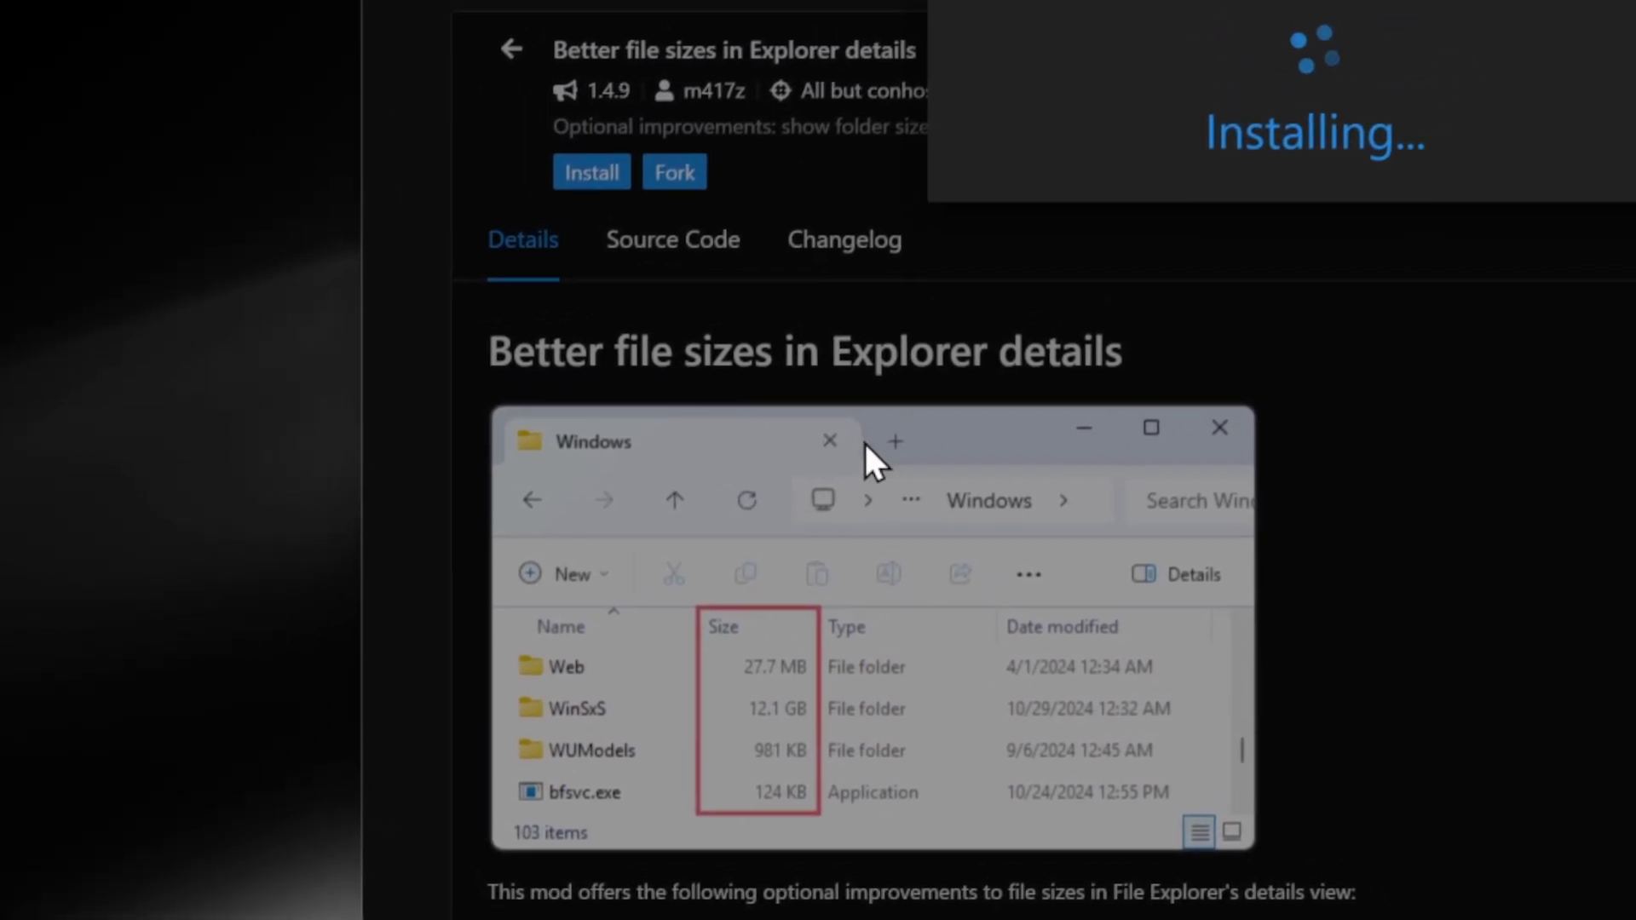
pyautogui.hotkey('ctrl', 'a')
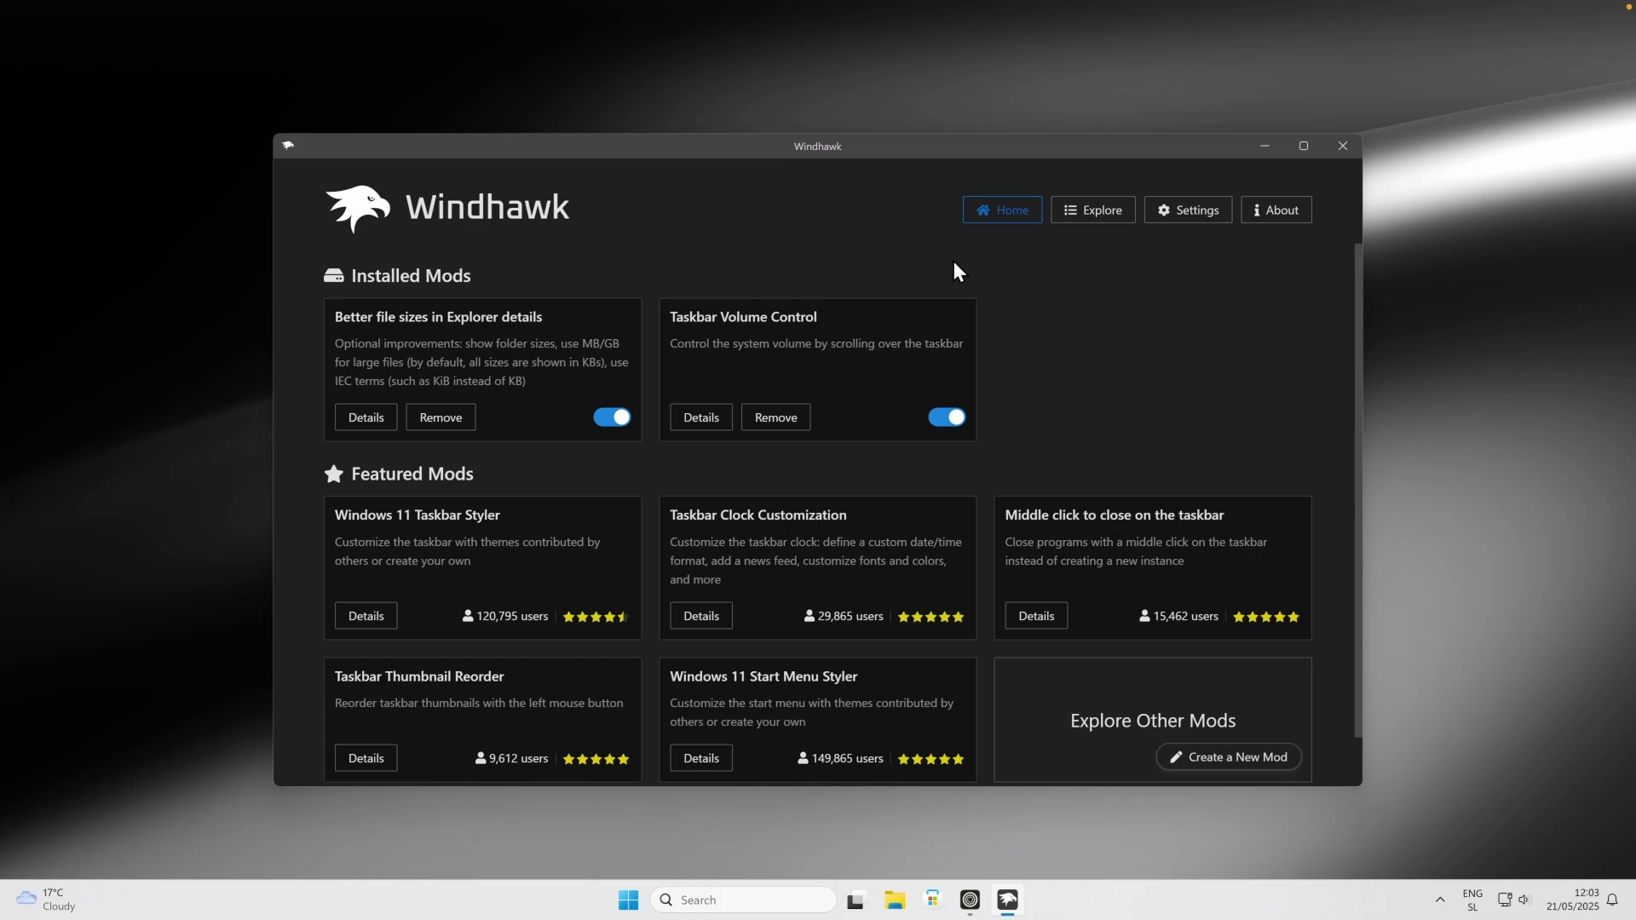
# Step: Browse all mods and scroll through the Windows 11 Start Menu Styler theme previews
pyautogui.click(1092, 224)
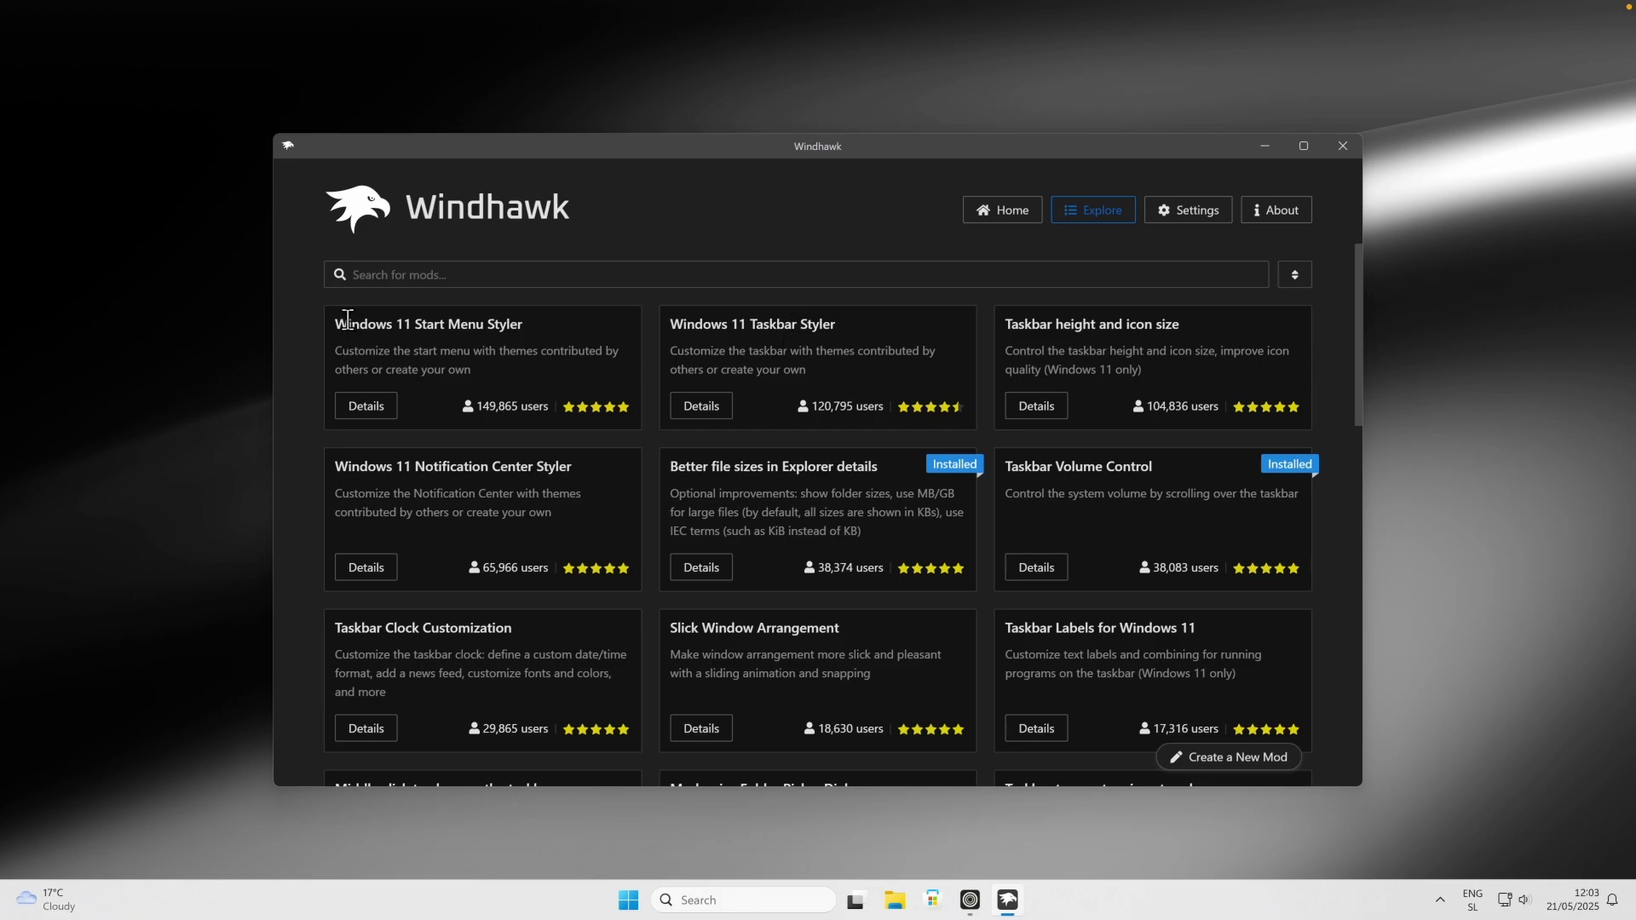
pyautogui.hotkey('ctrl', 'a')
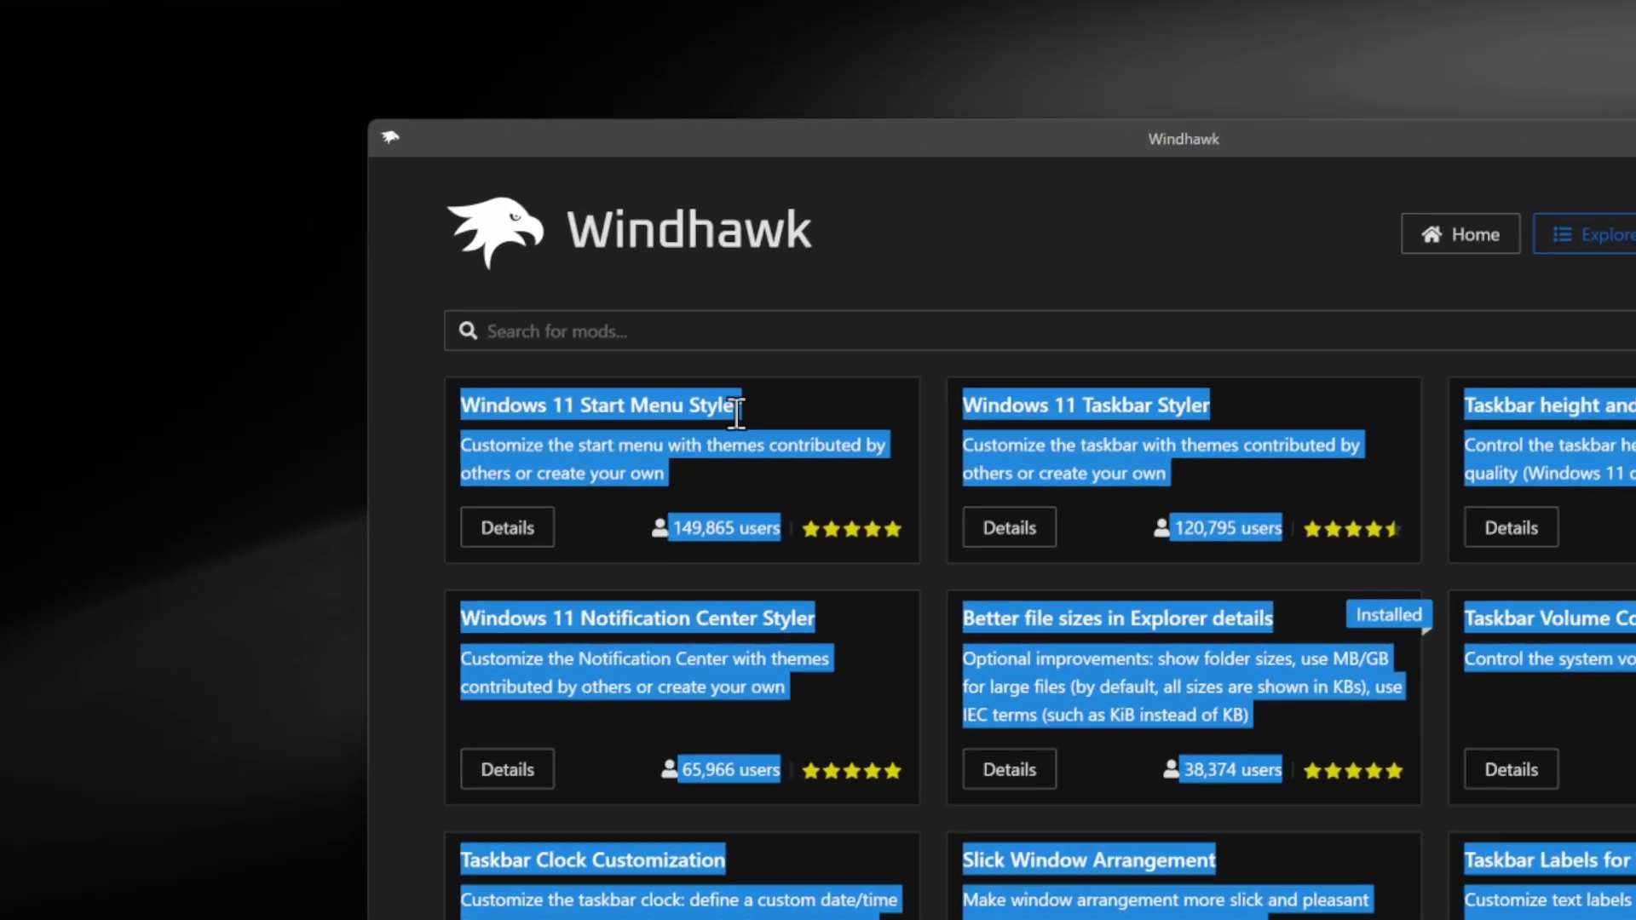
pyautogui.click(539, 345)
pyautogui.click(367, 406)
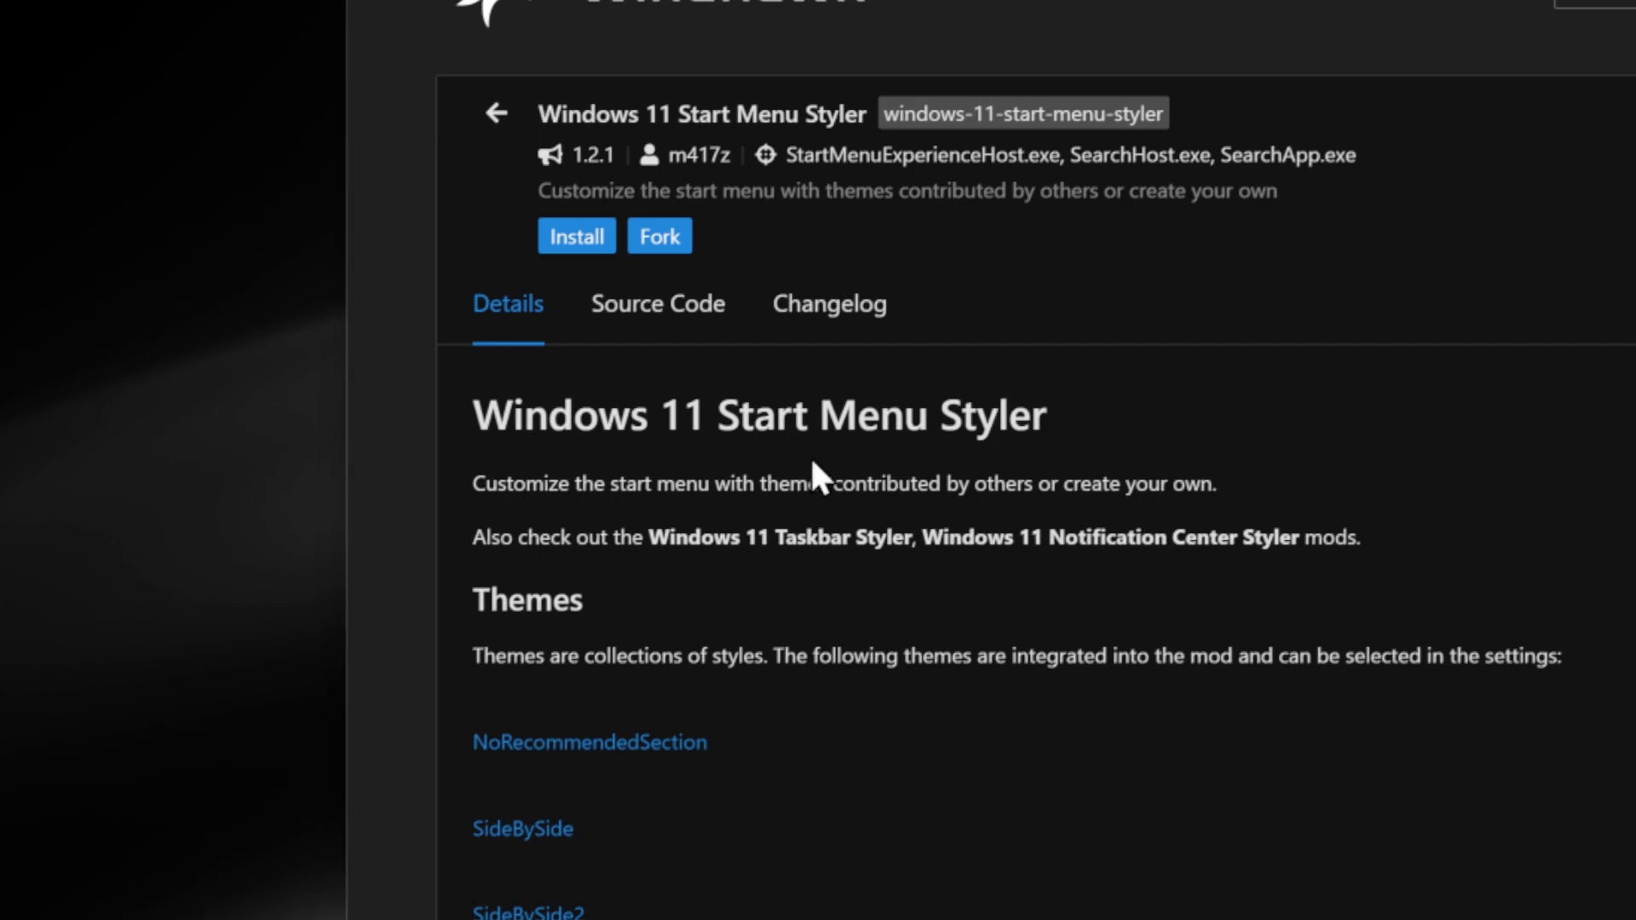
pyautogui.scroll(-5, 810, 475)
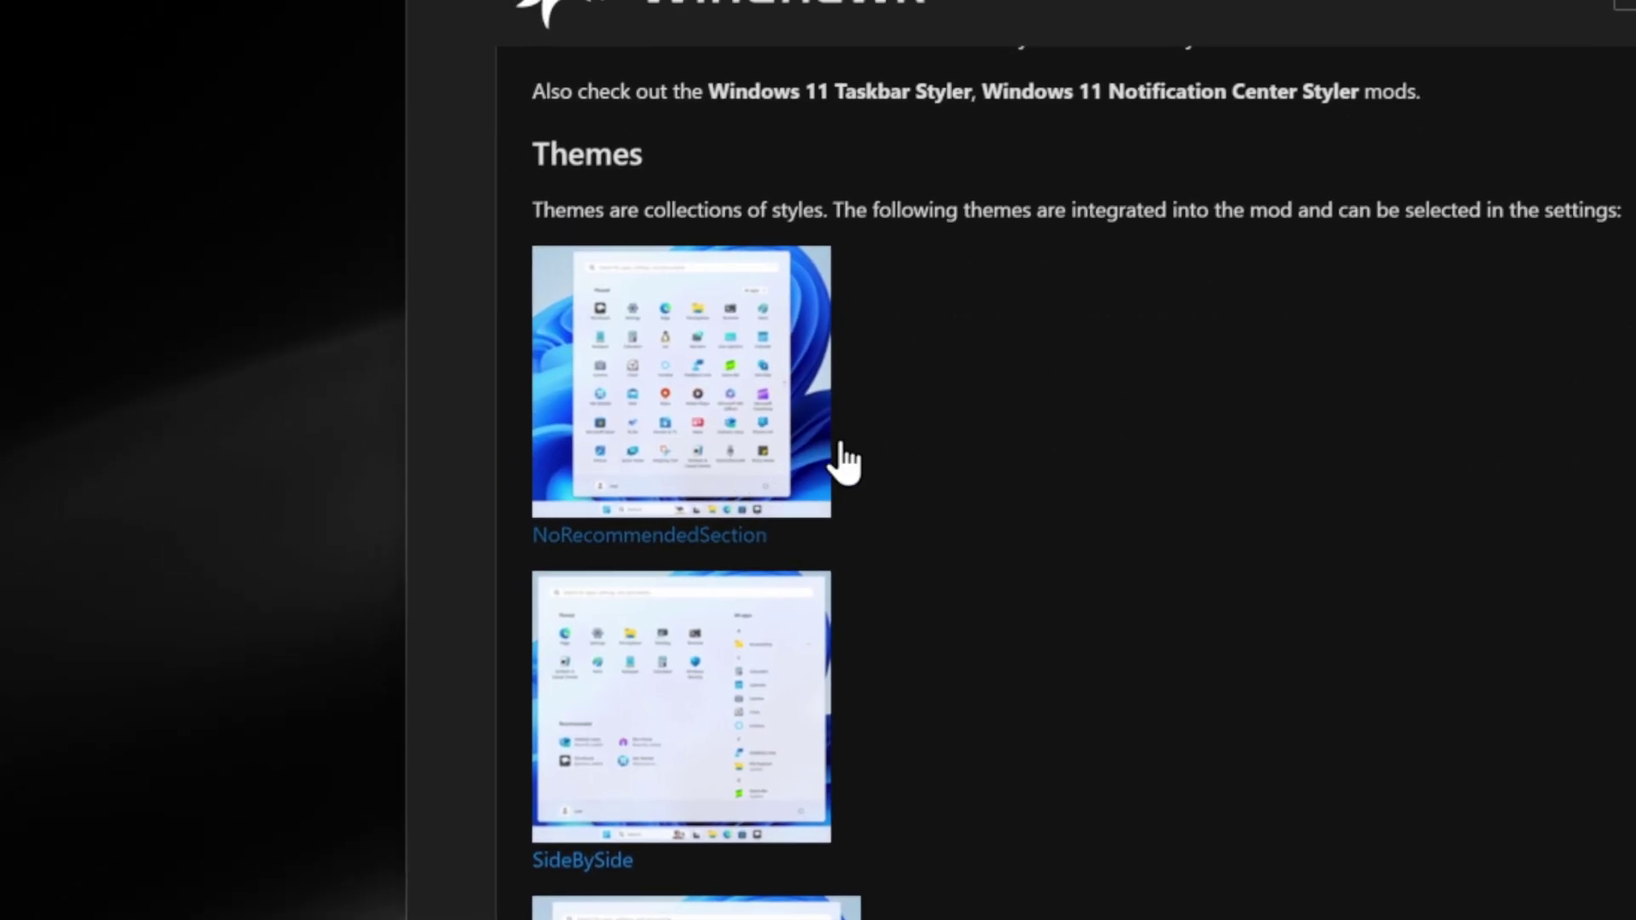
pyautogui.scroll(-15, 714, 473)
pyautogui.scroll(20, 820, 481)
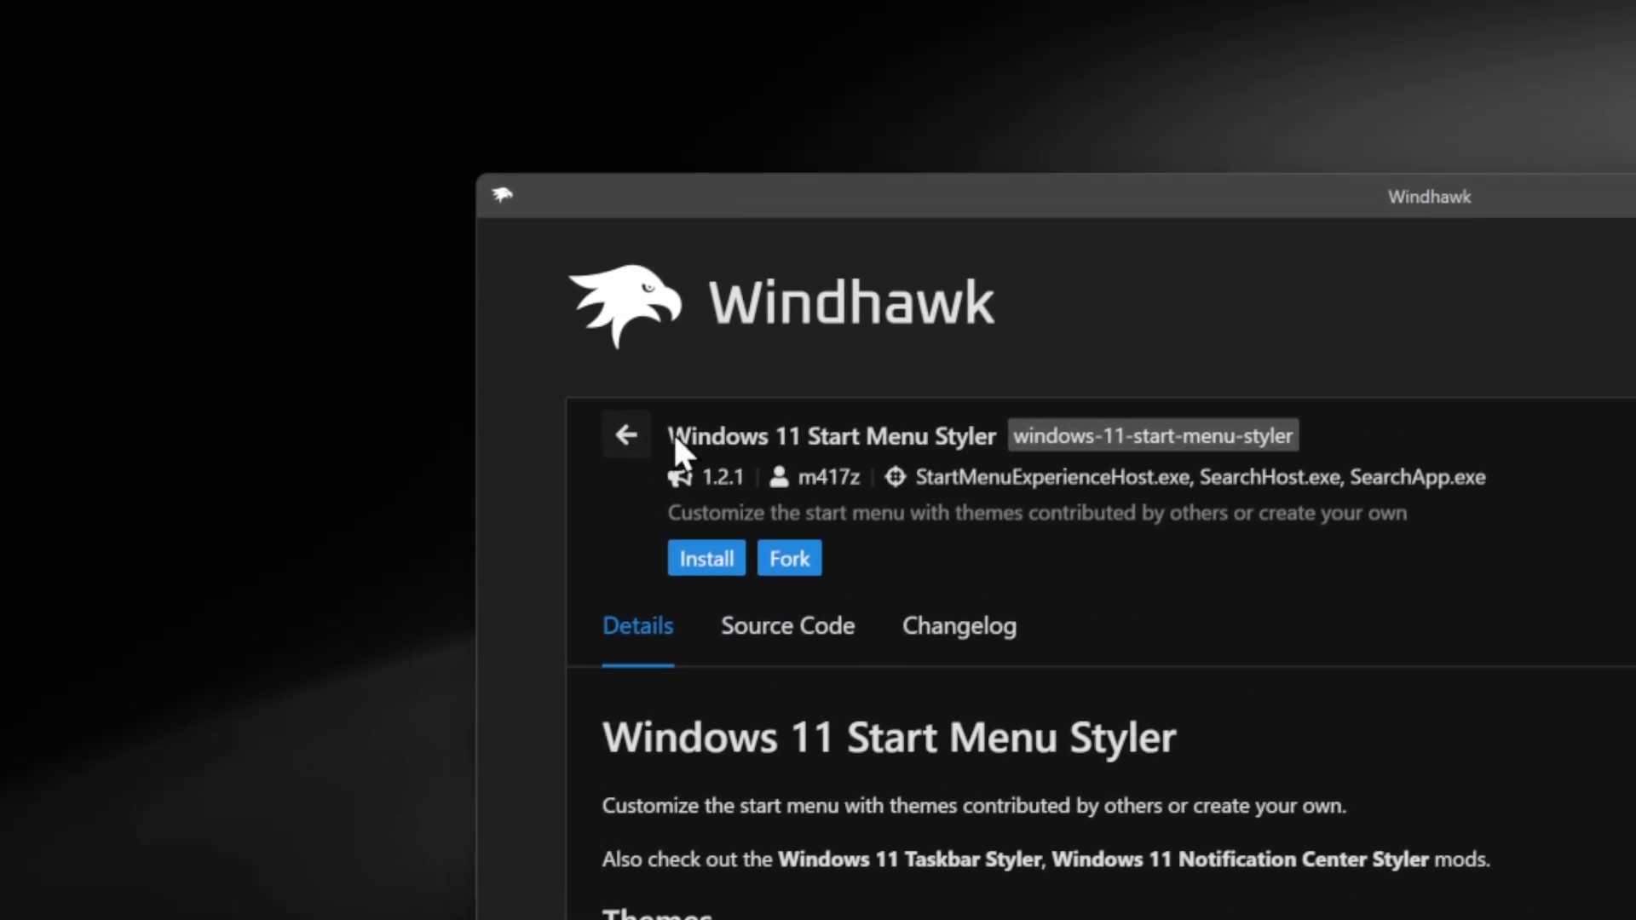
pyautogui.click(627, 435)
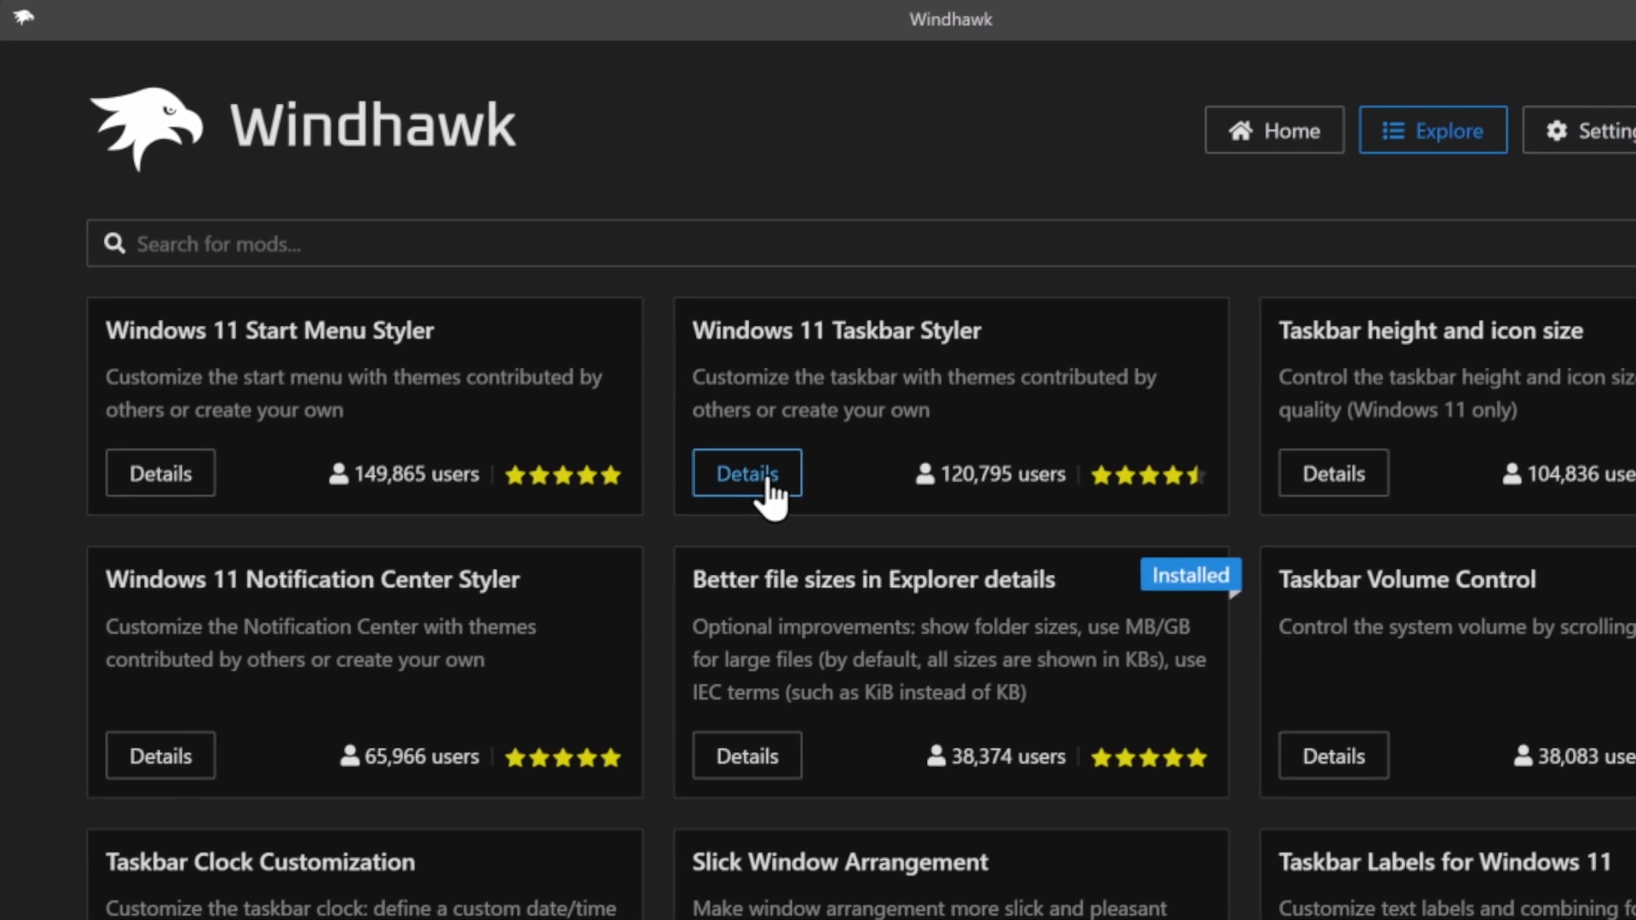
# Step: Scroll through the Windows 11 Taskbar Styler theme previews, then minimize Windhawk
pyautogui.click(652, 610)
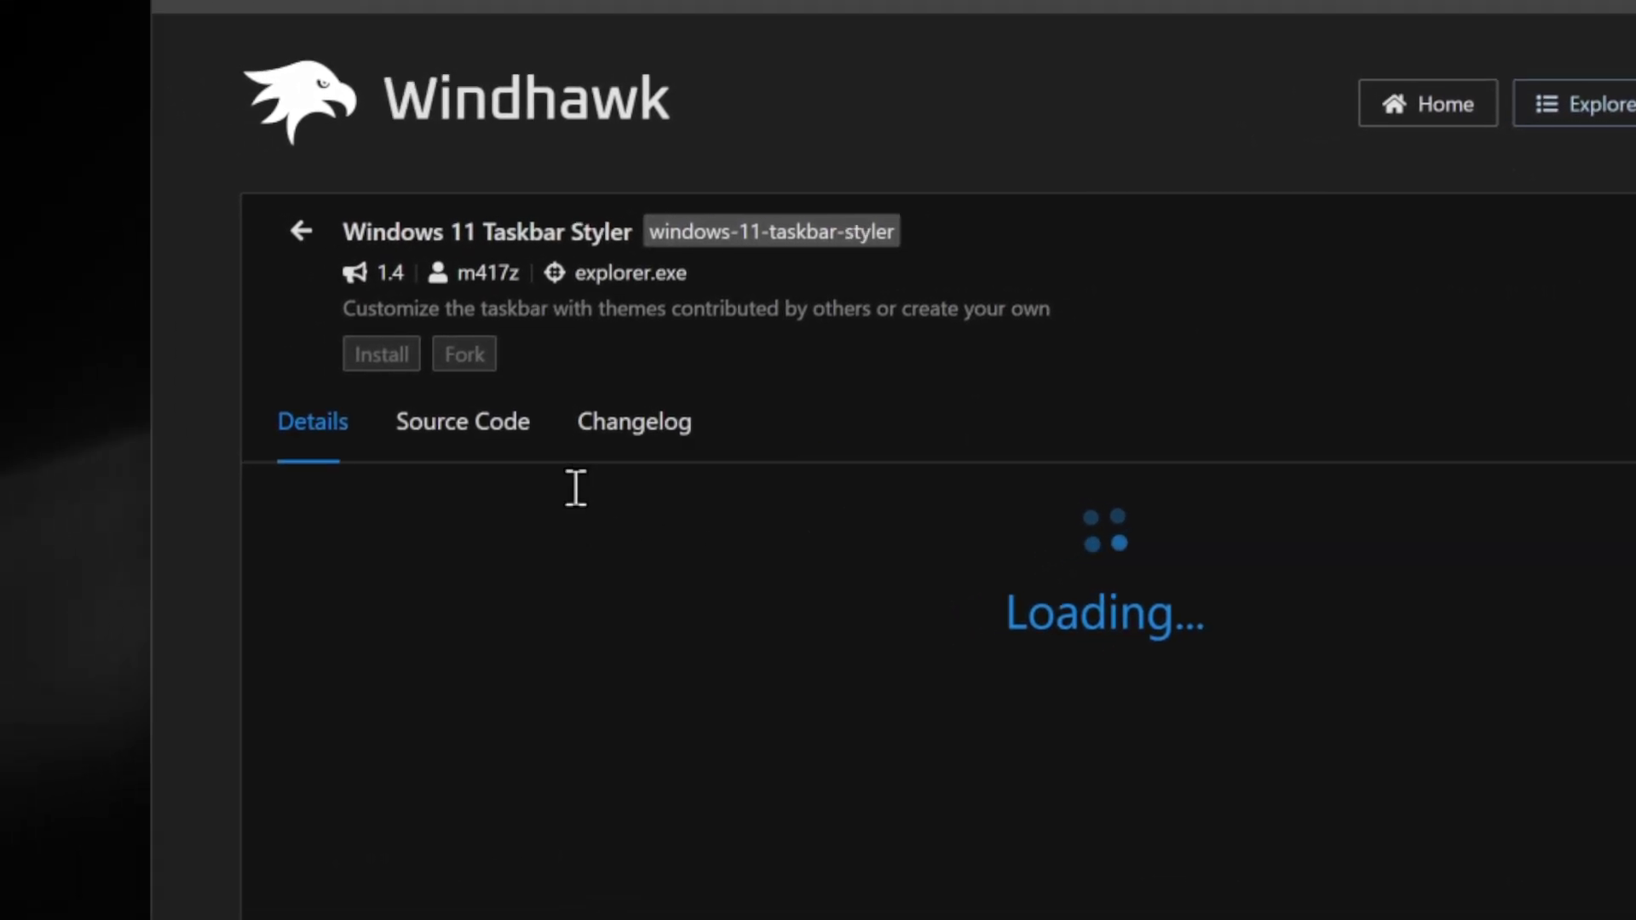
pyautogui.scroll(-15, 831, 477)
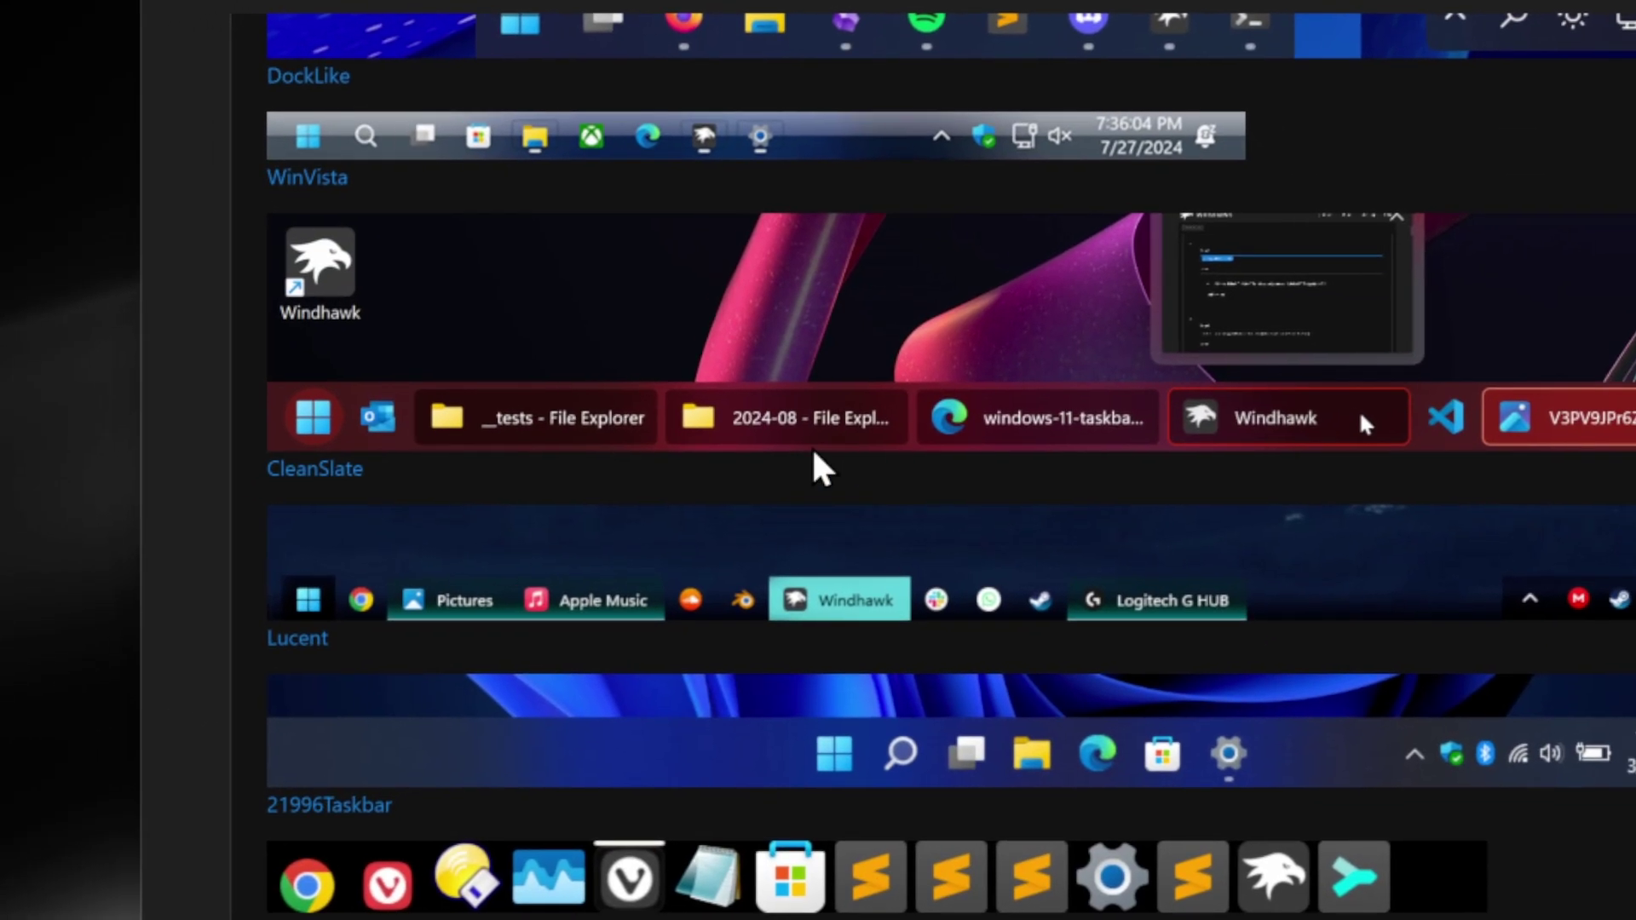
pyautogui.scroll(15, 831, 494)
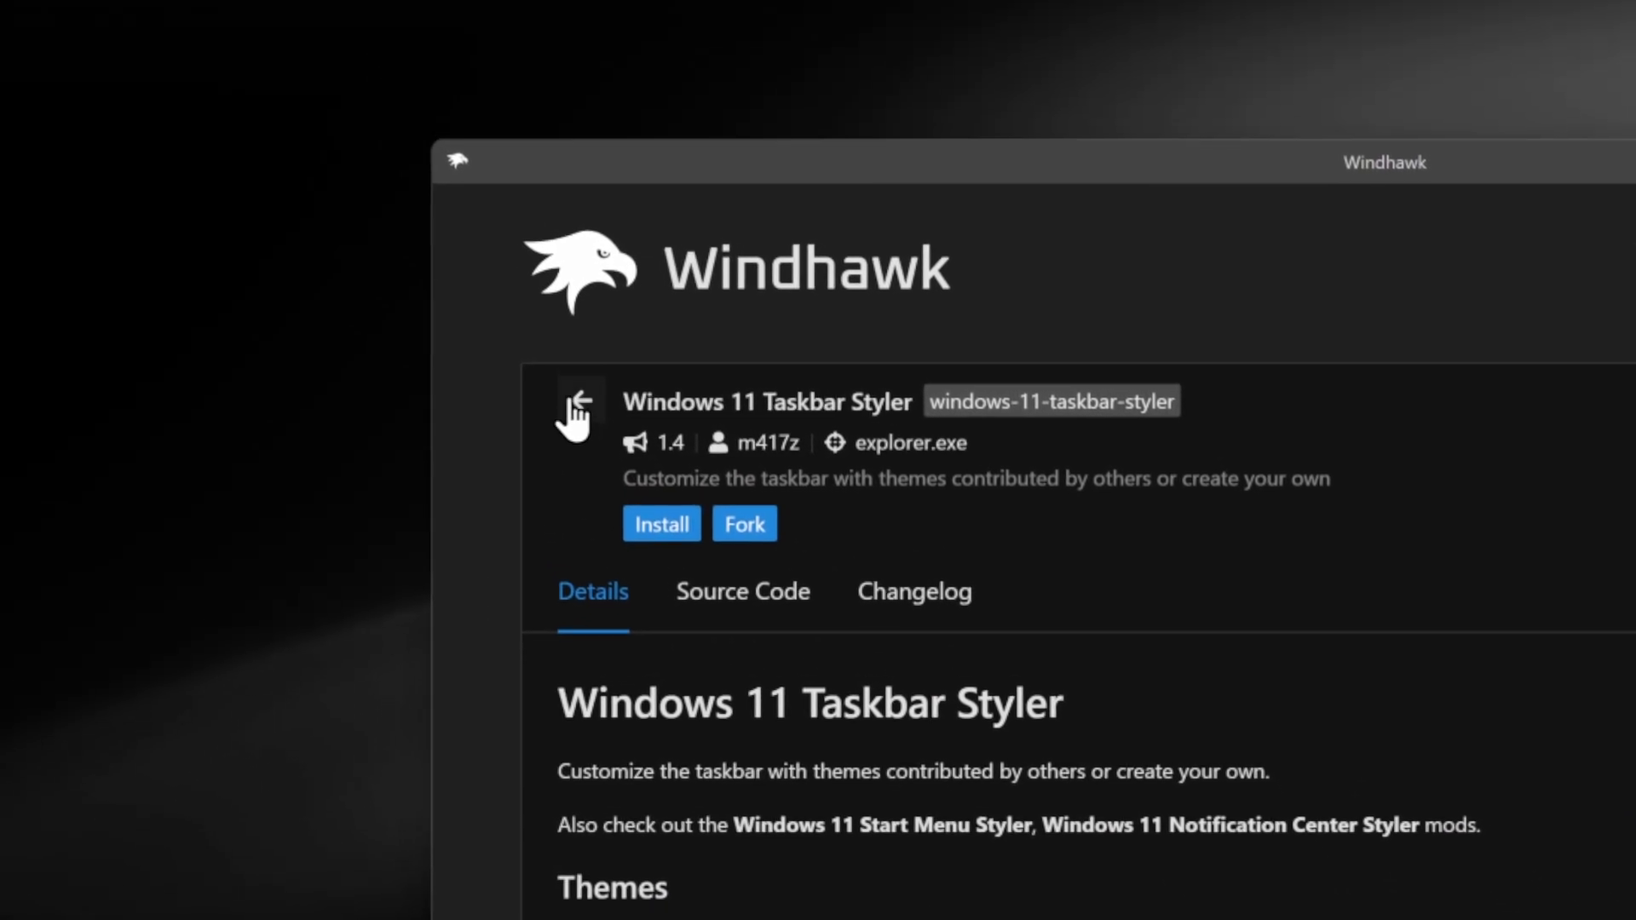
pyautogui.click(409, 183)
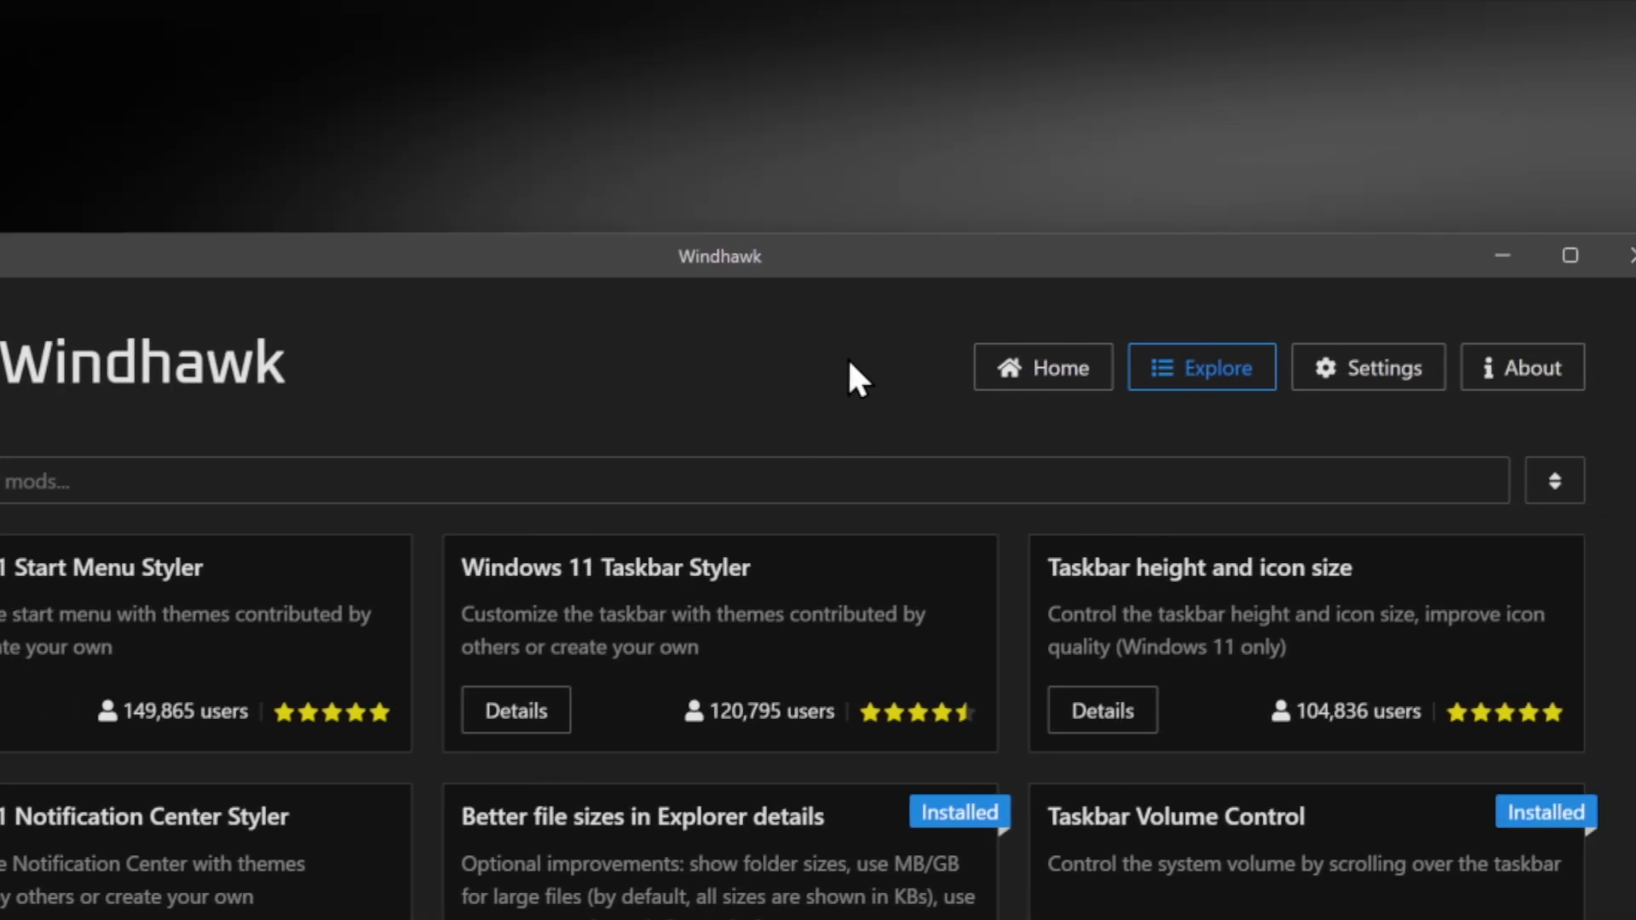
pyautogui.hotkey('ctrl', 'a')
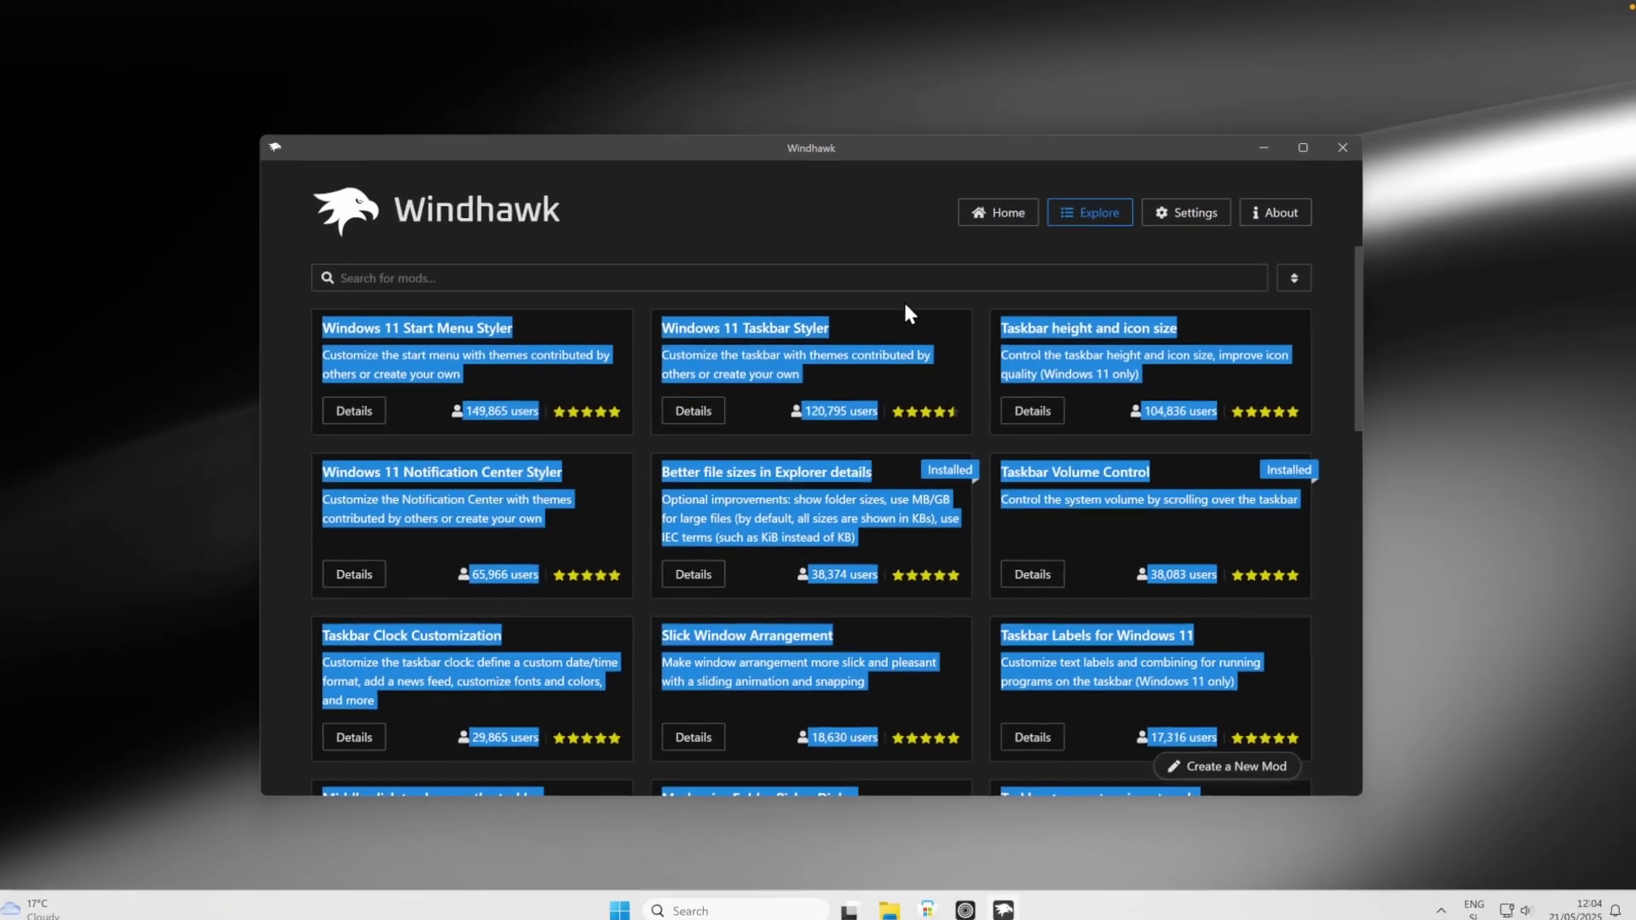
pyautogui.click(489, 520)
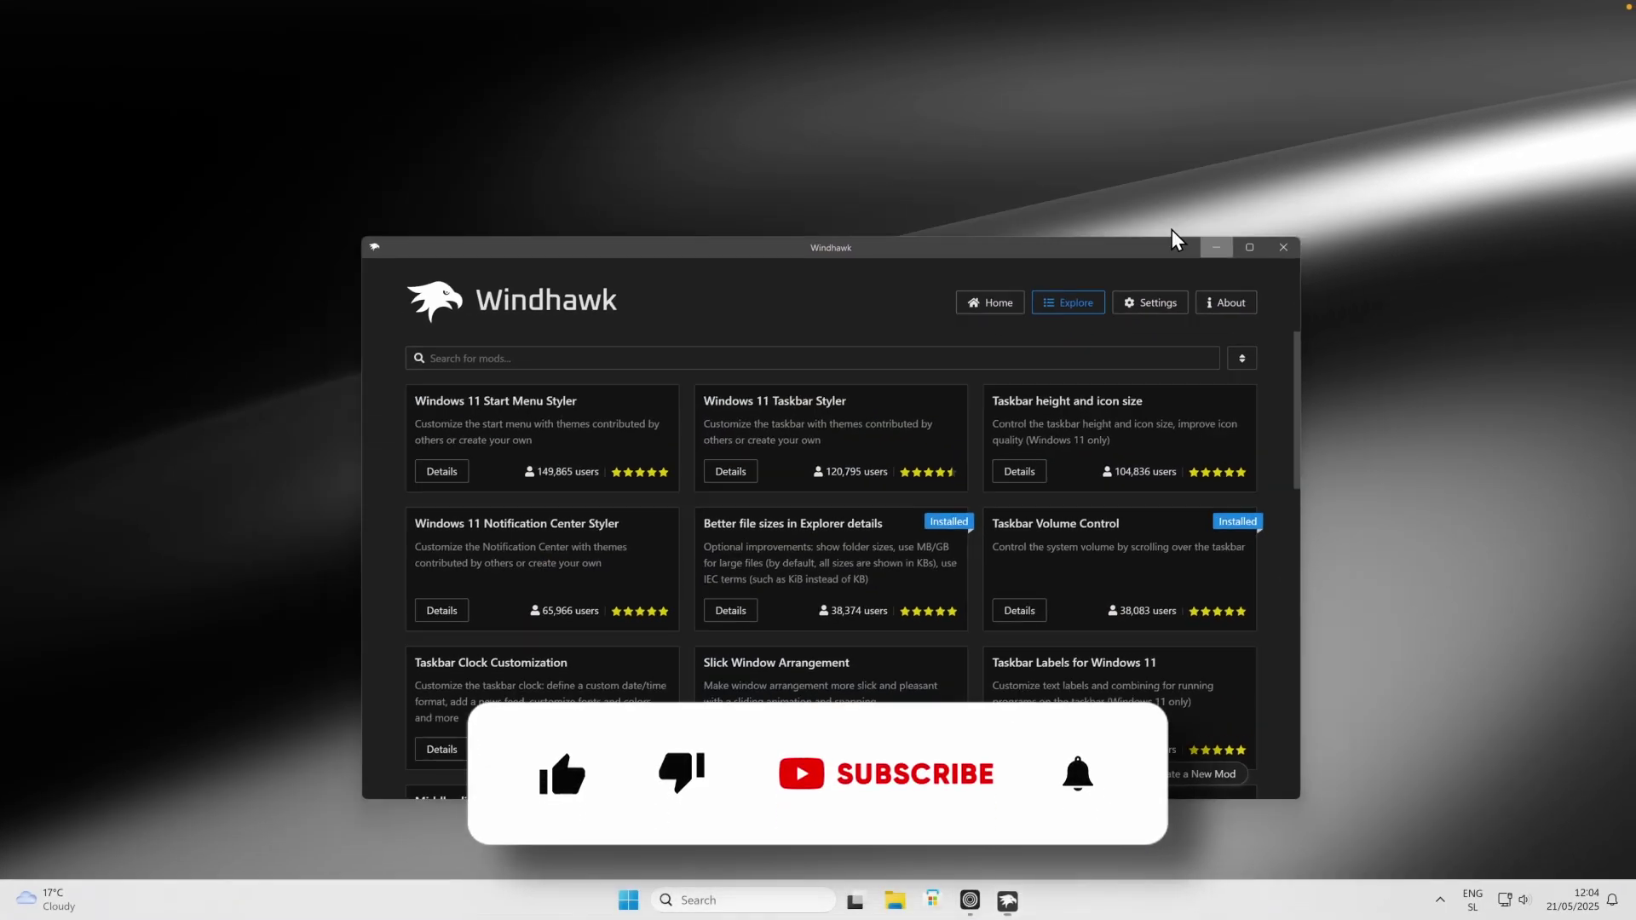
pyautogui.click(1216, 247)
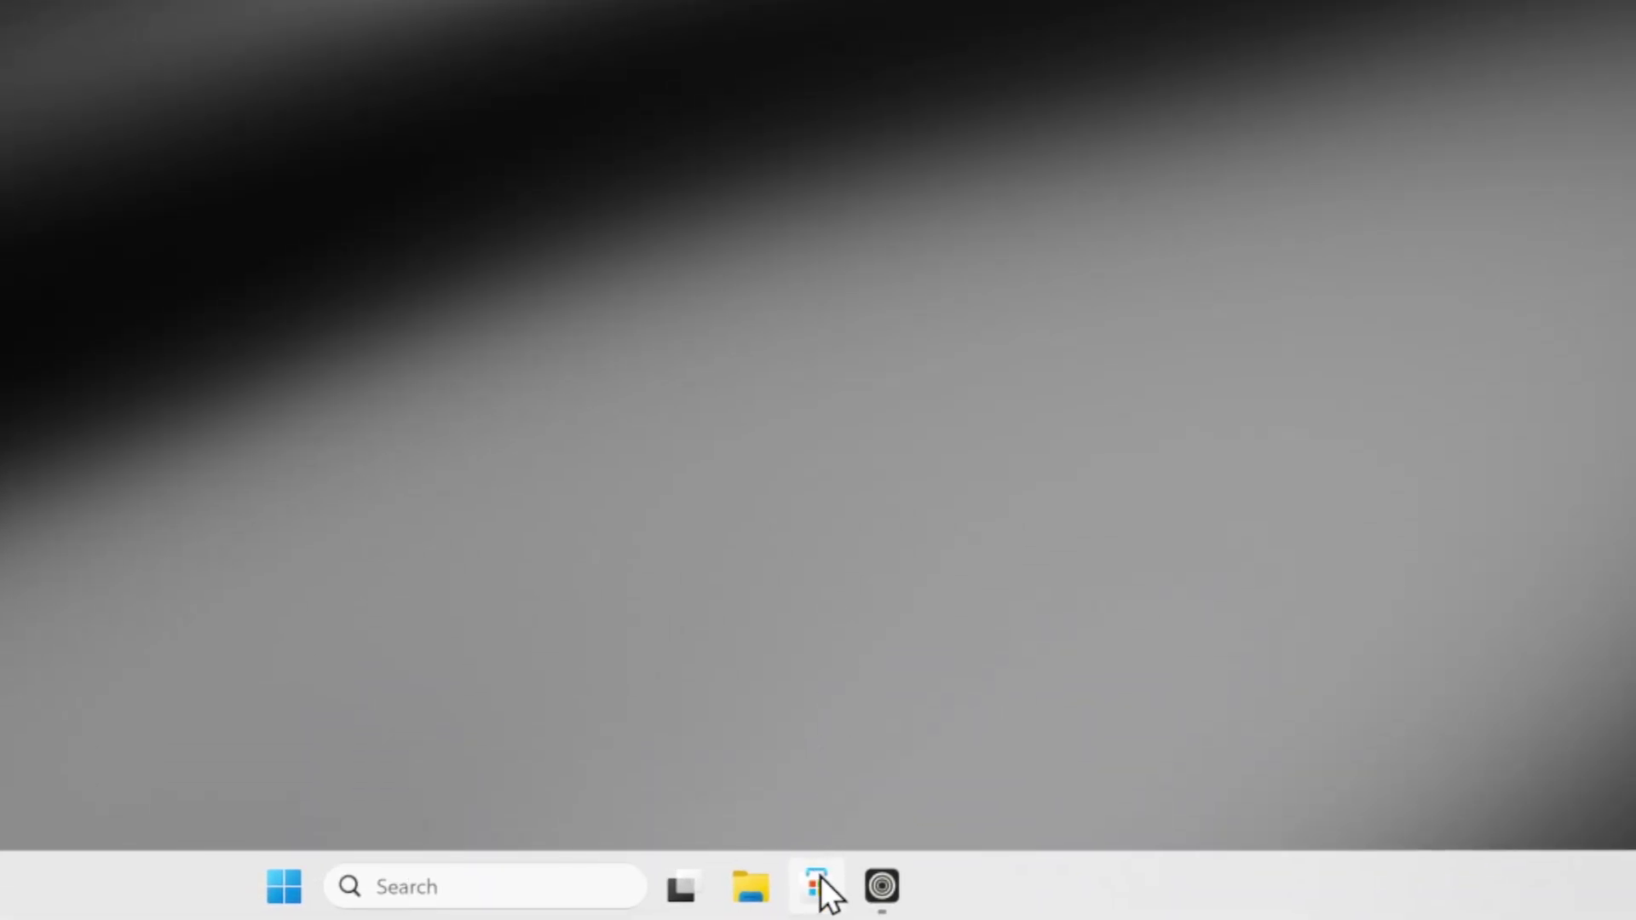
# Step: Search Microsoft Store for 'quick look' and open the installed QuickLook app
pyautogui.click(818, 882)
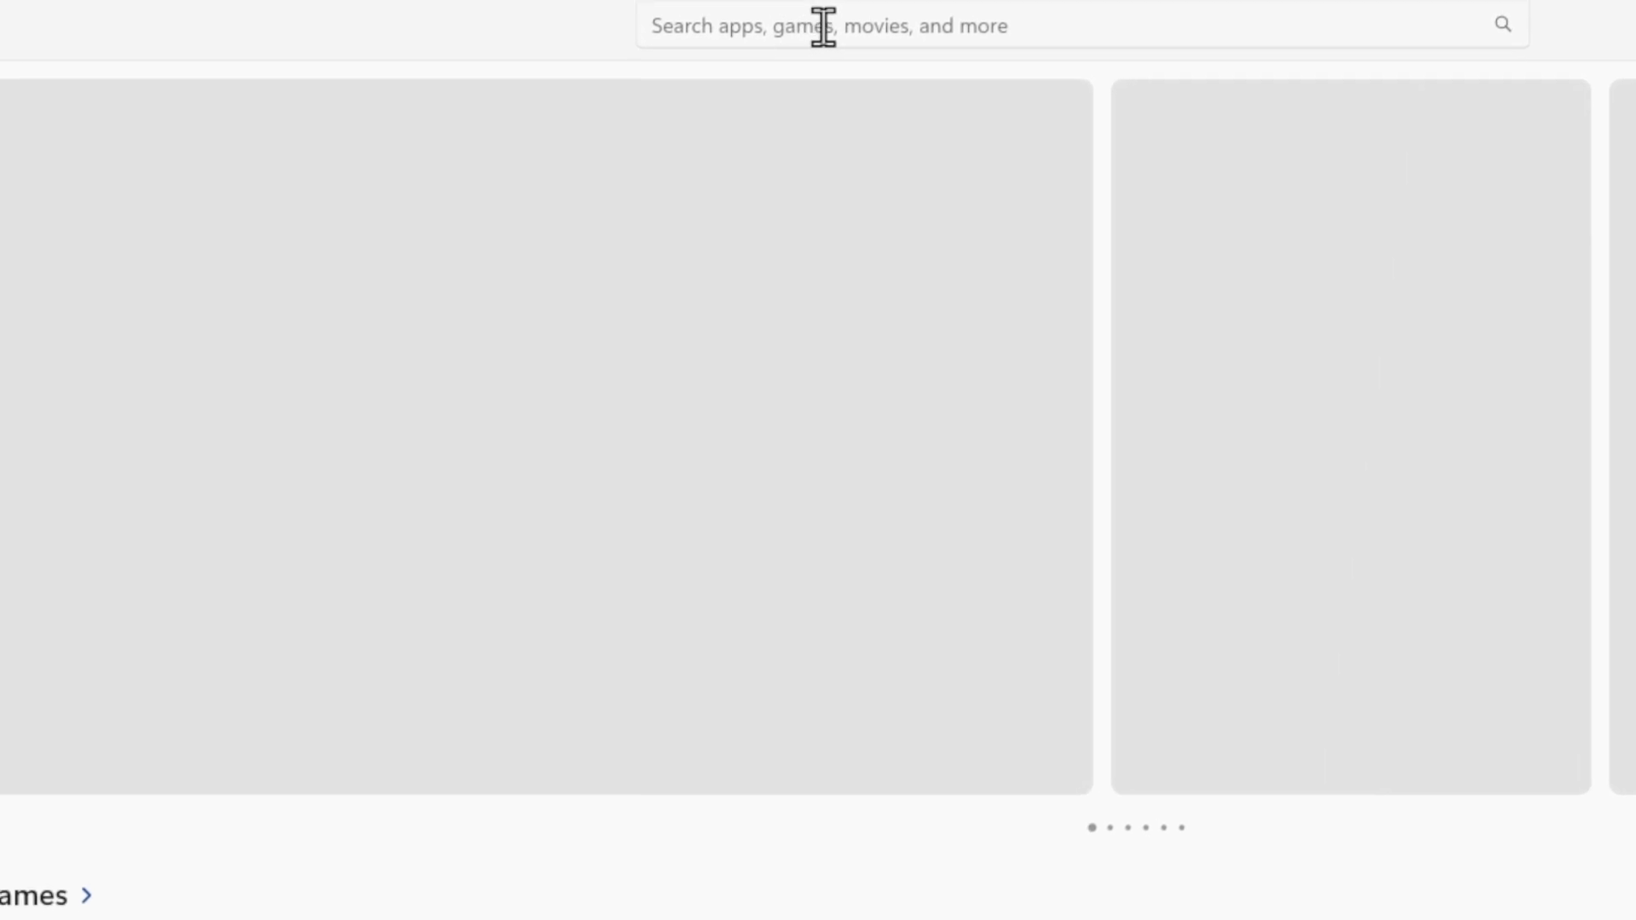
pyautogui.click(823, 26)
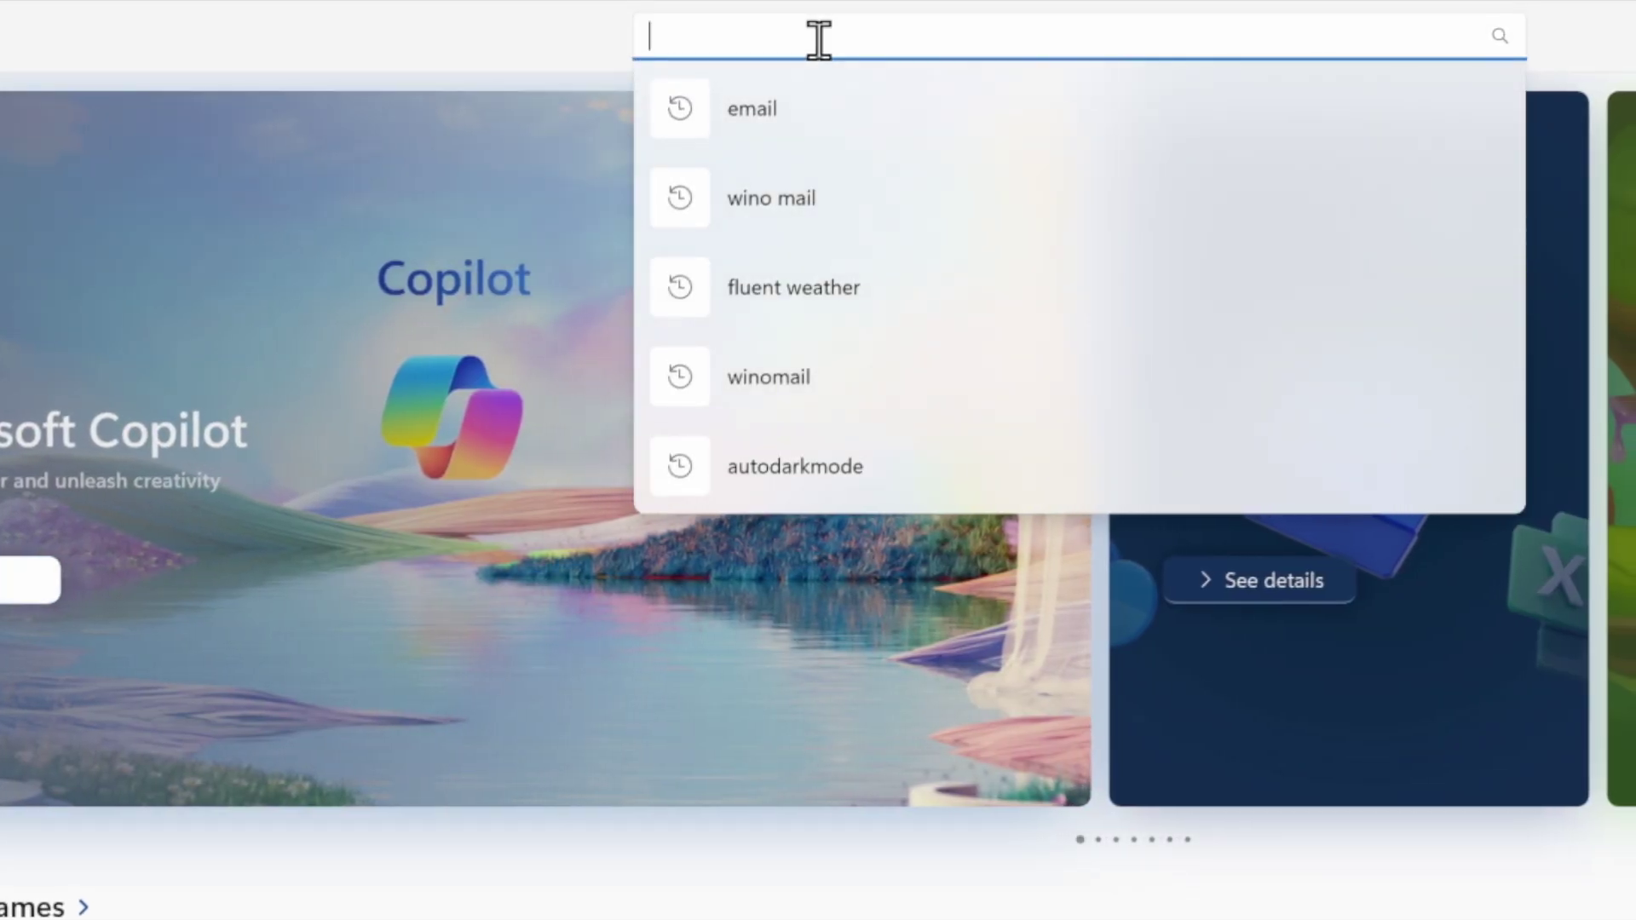
pyautogui.write('quick look')
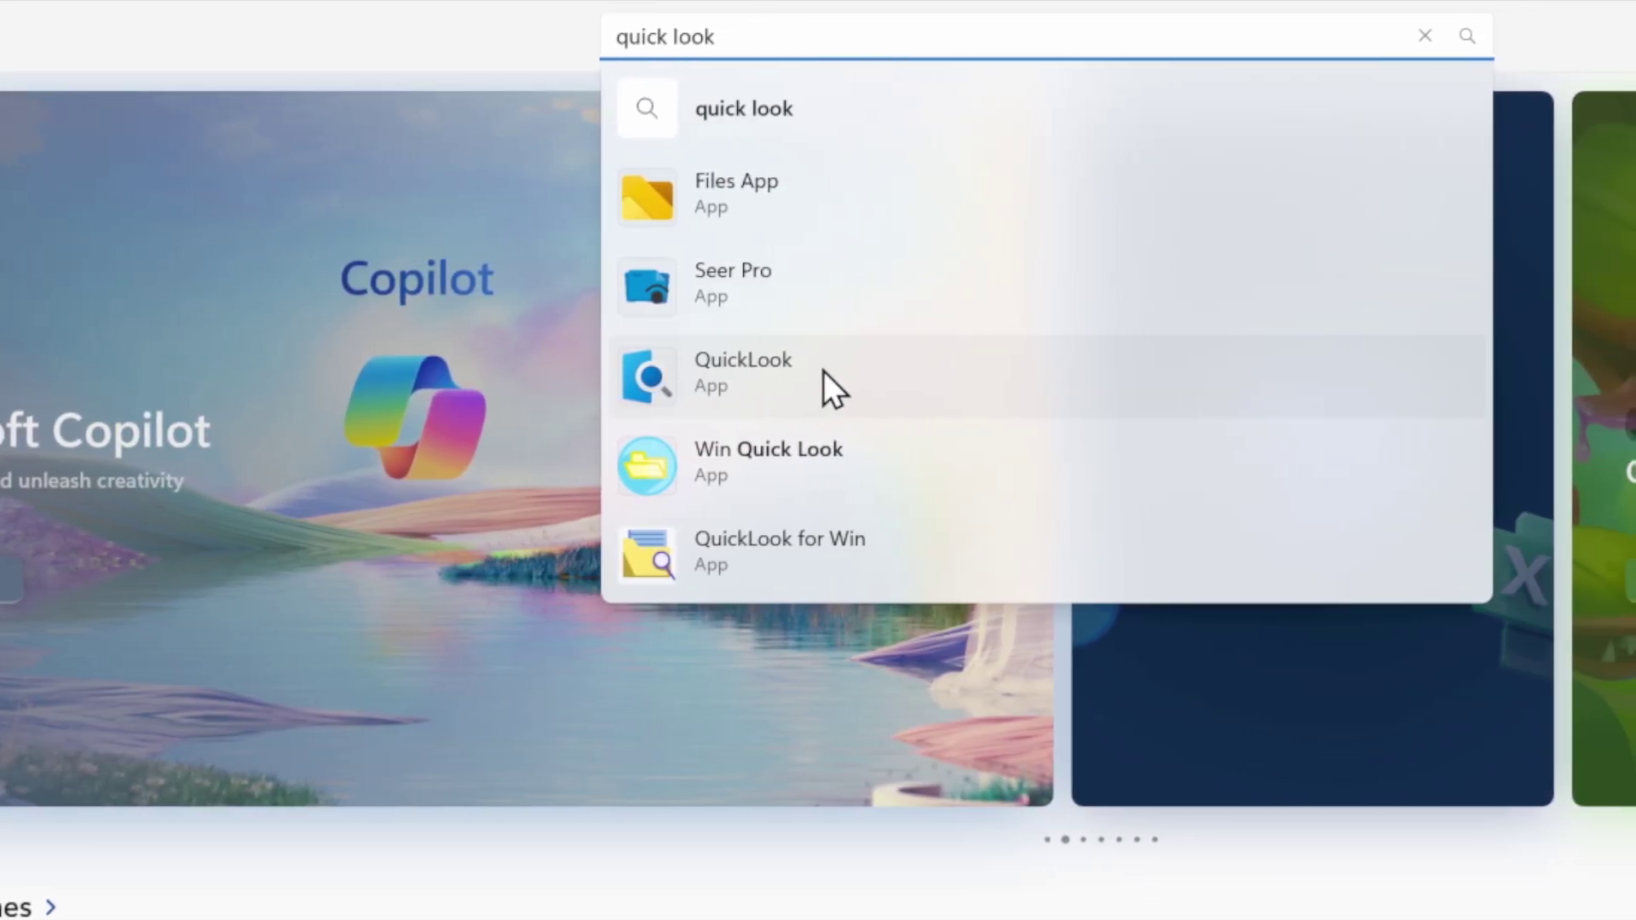
pyautogui.click(823, 372)
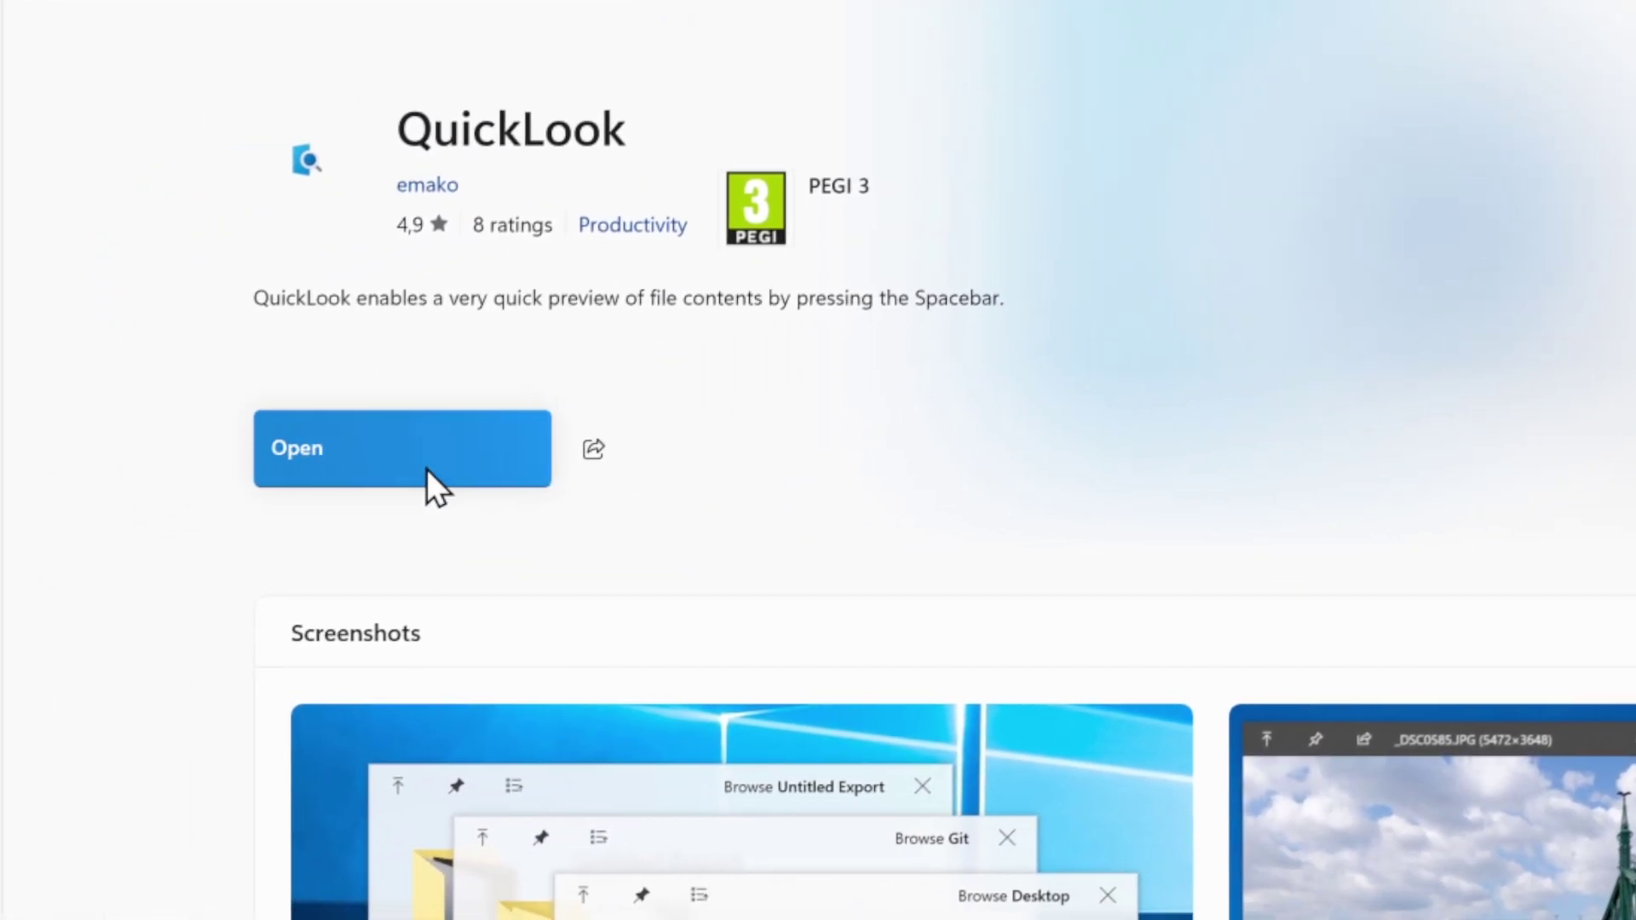
pyautogui.click(243, 612)
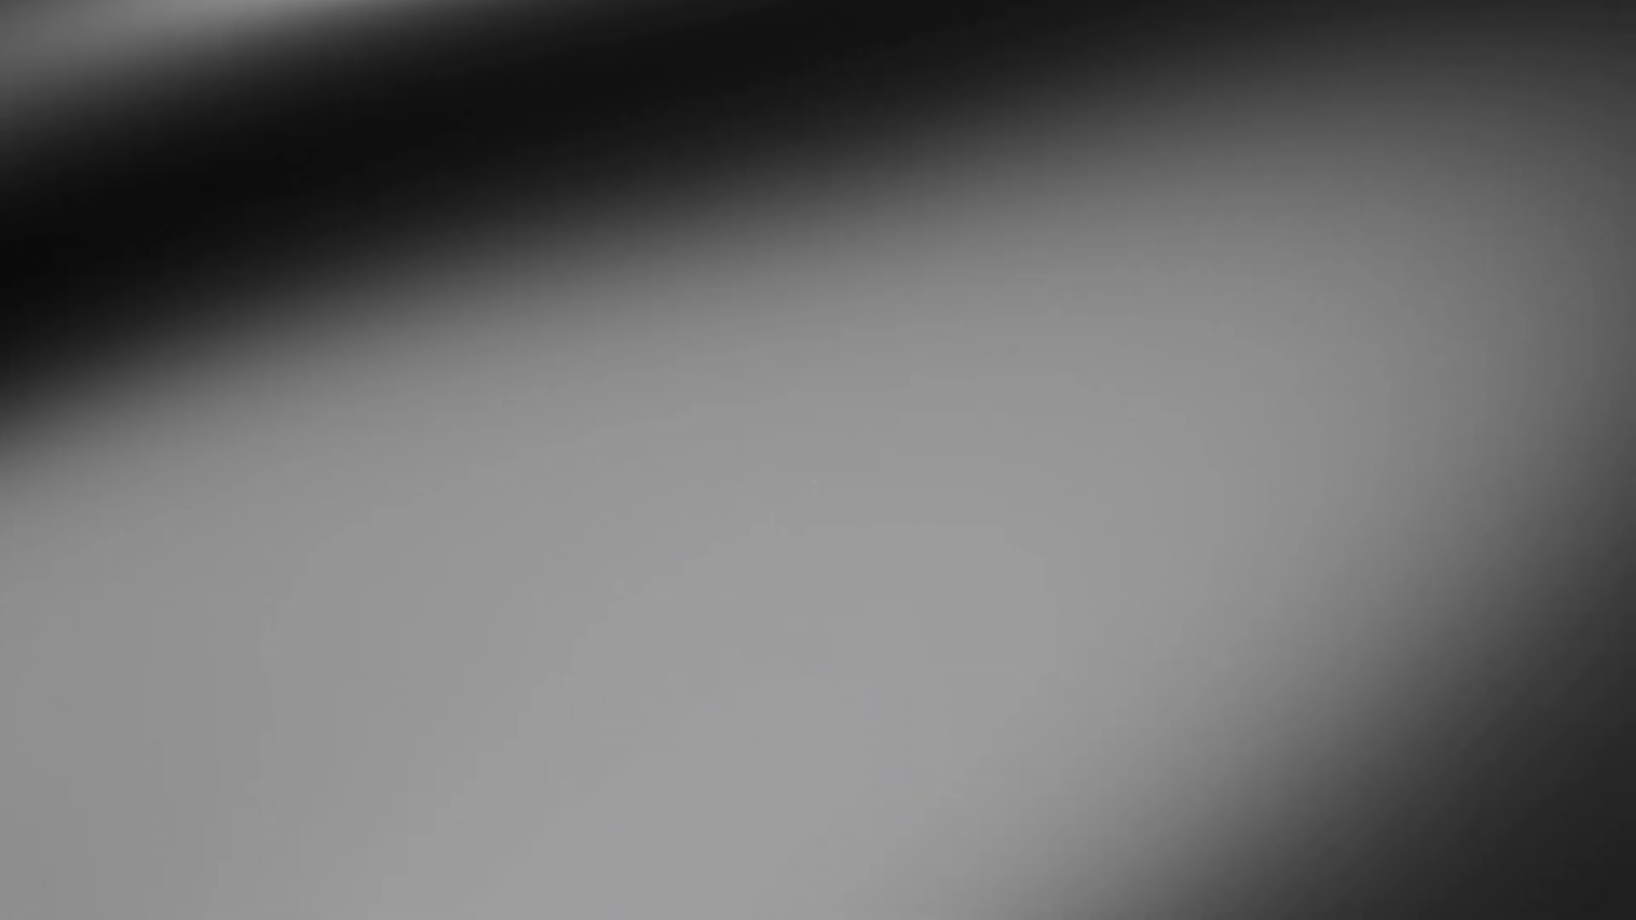
# Step: Open Pictures in File Explorer and view image 1 full size, then close the preview
pyautogui.click(1296, 890)
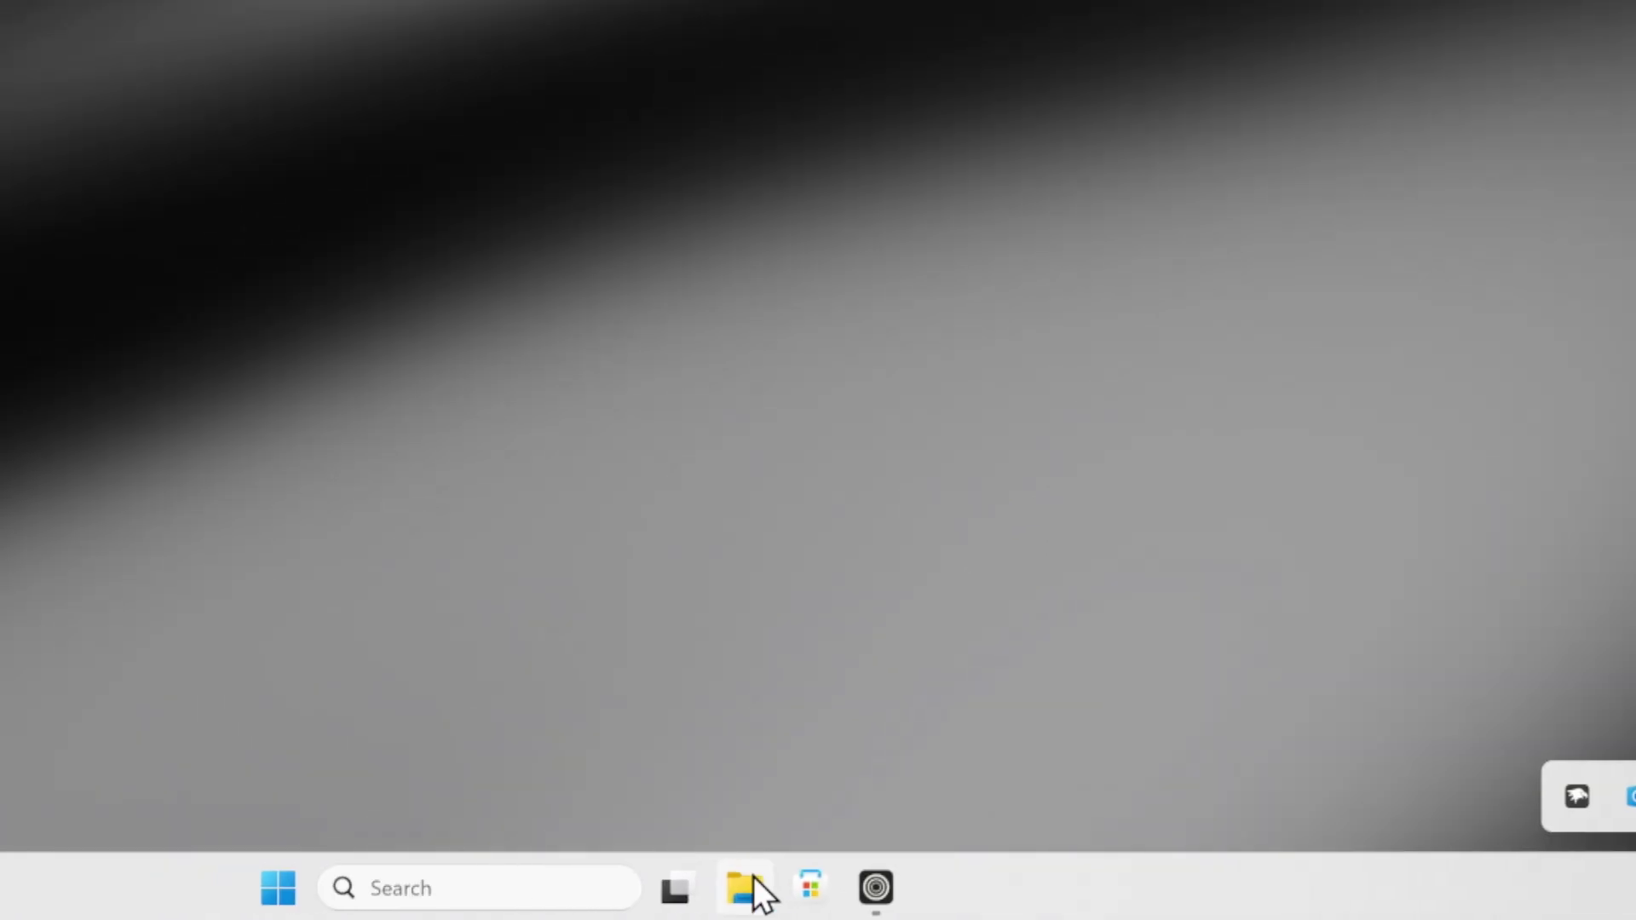
pyautogui.click(375, 887)
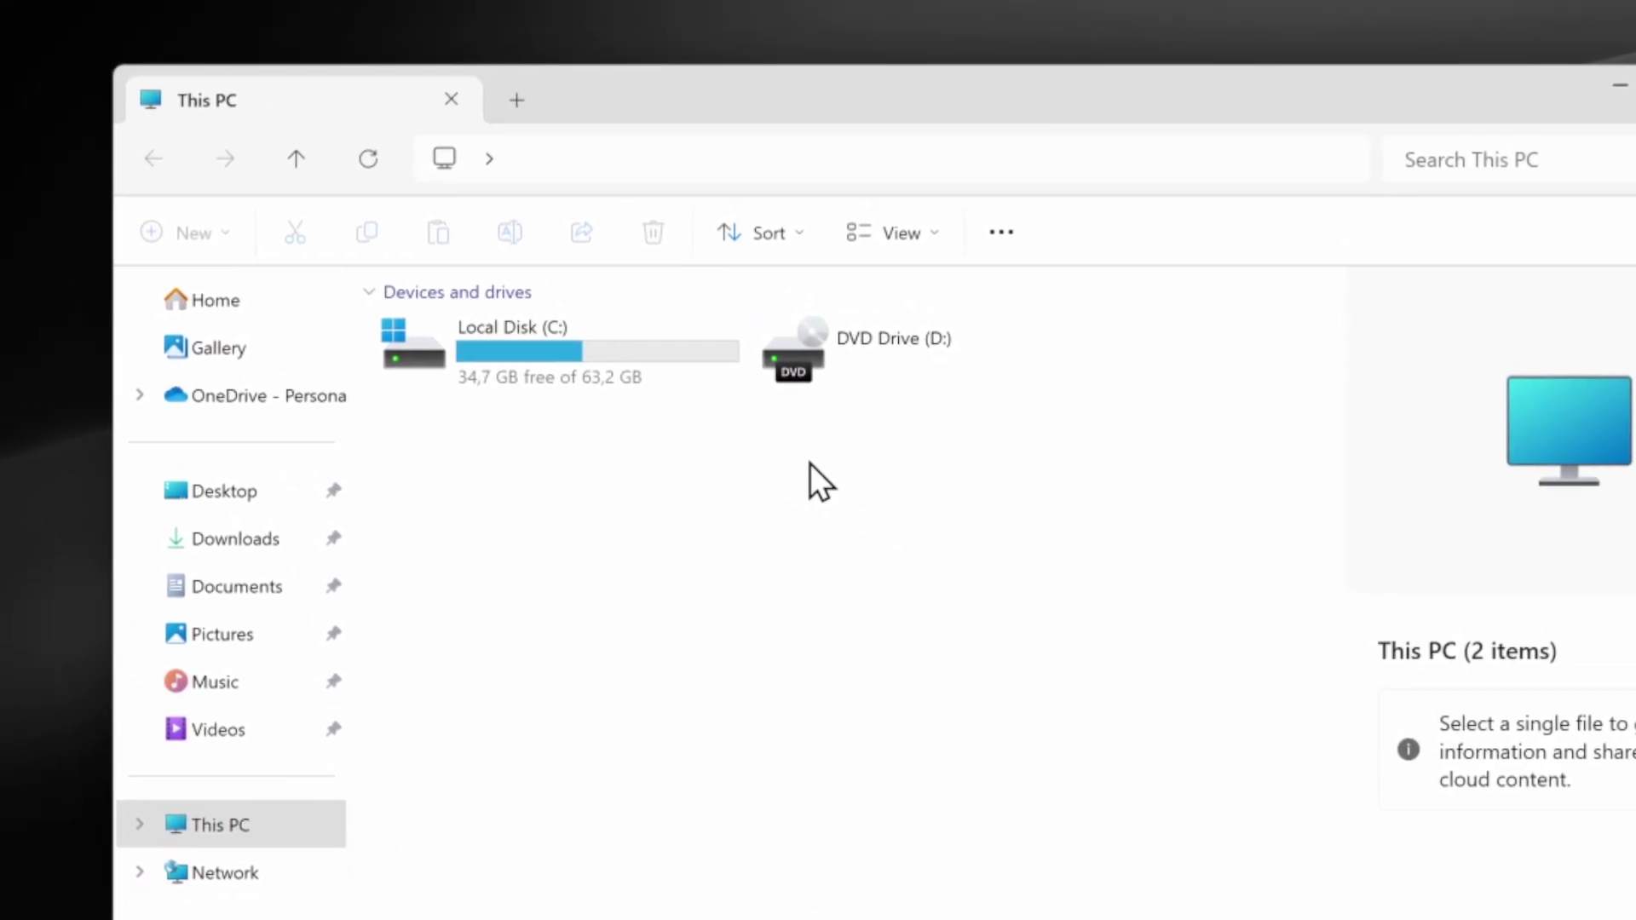
pyautogui.click(452, 605)
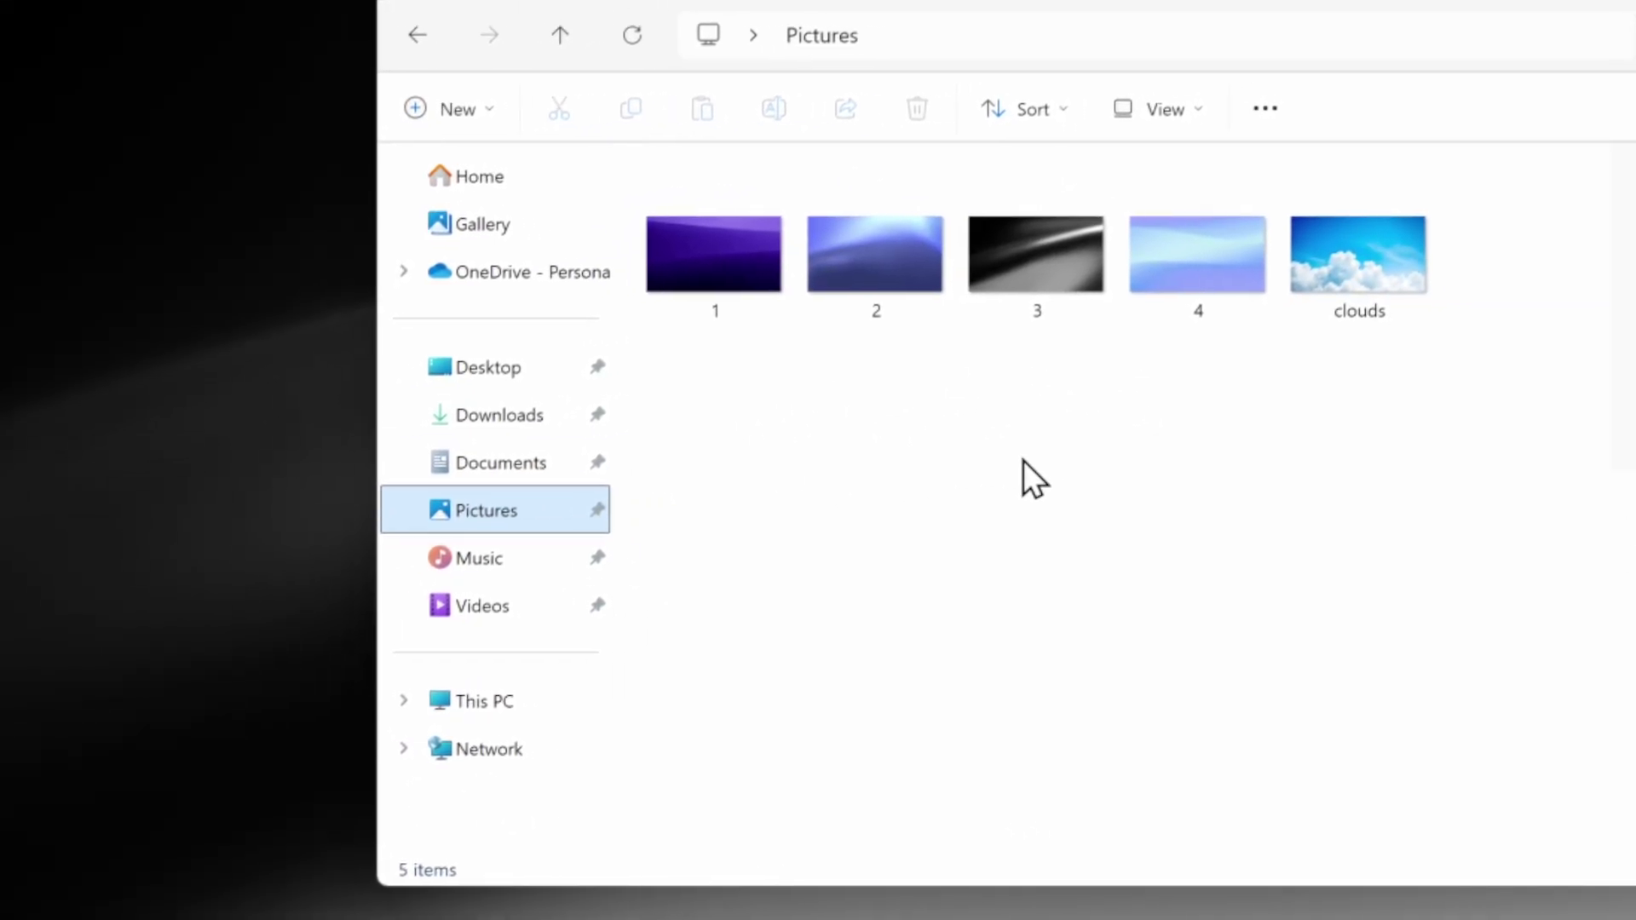
pyautogui.click(653, 368)
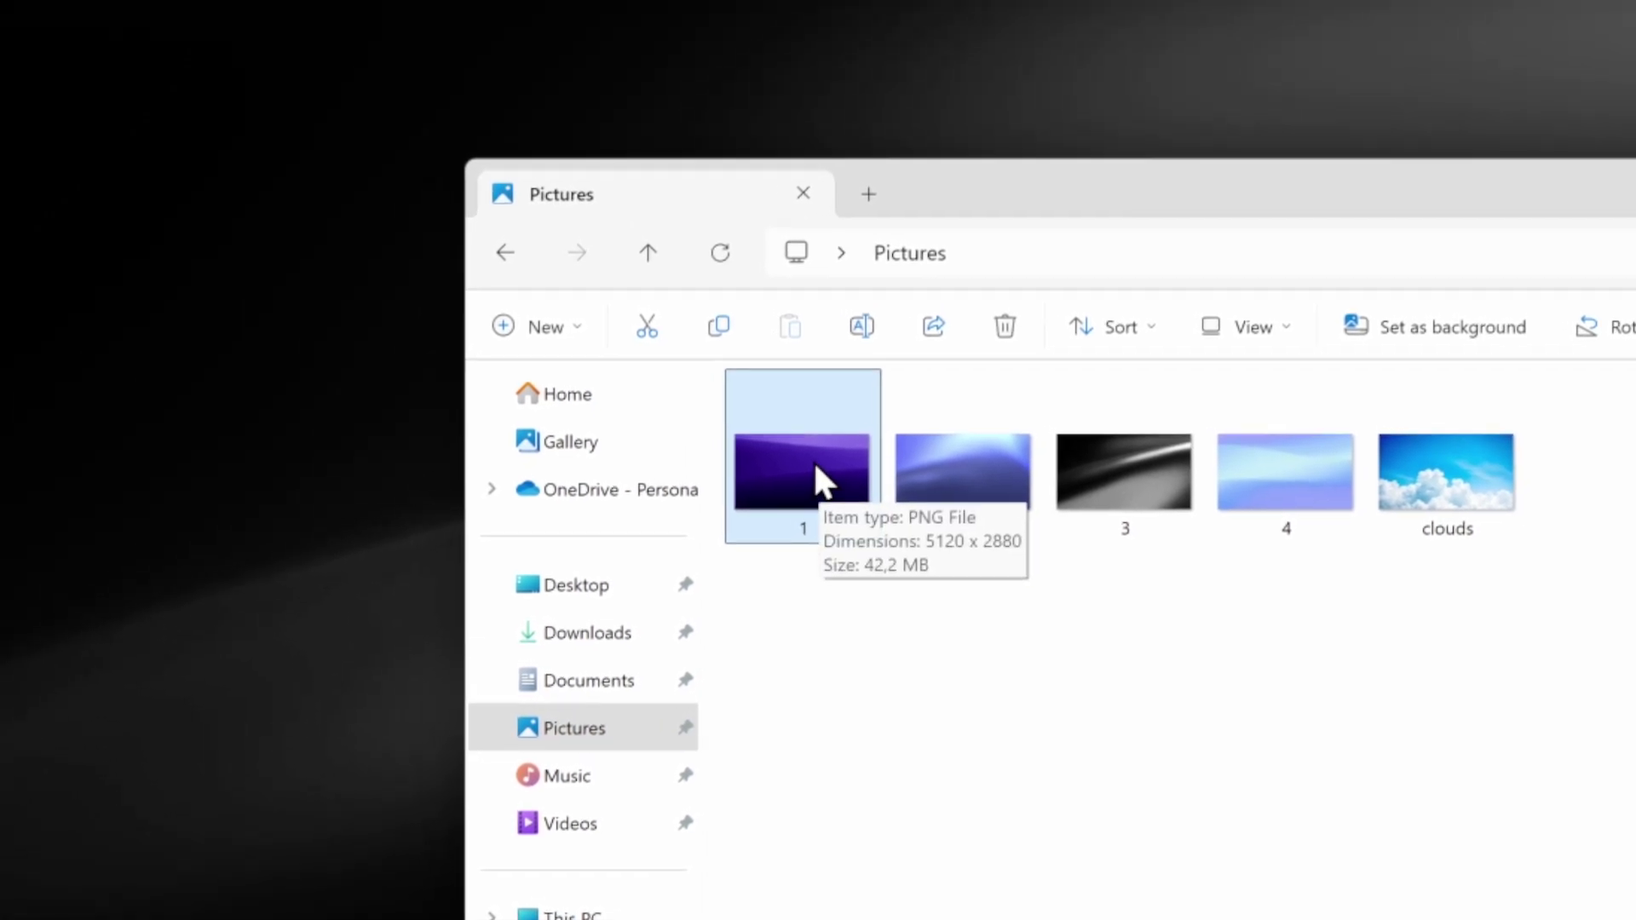
pyautogui.hotkey('ctrl', 'a')
pyautogui.click(914, 637)
pyautogui.click(832, 499)
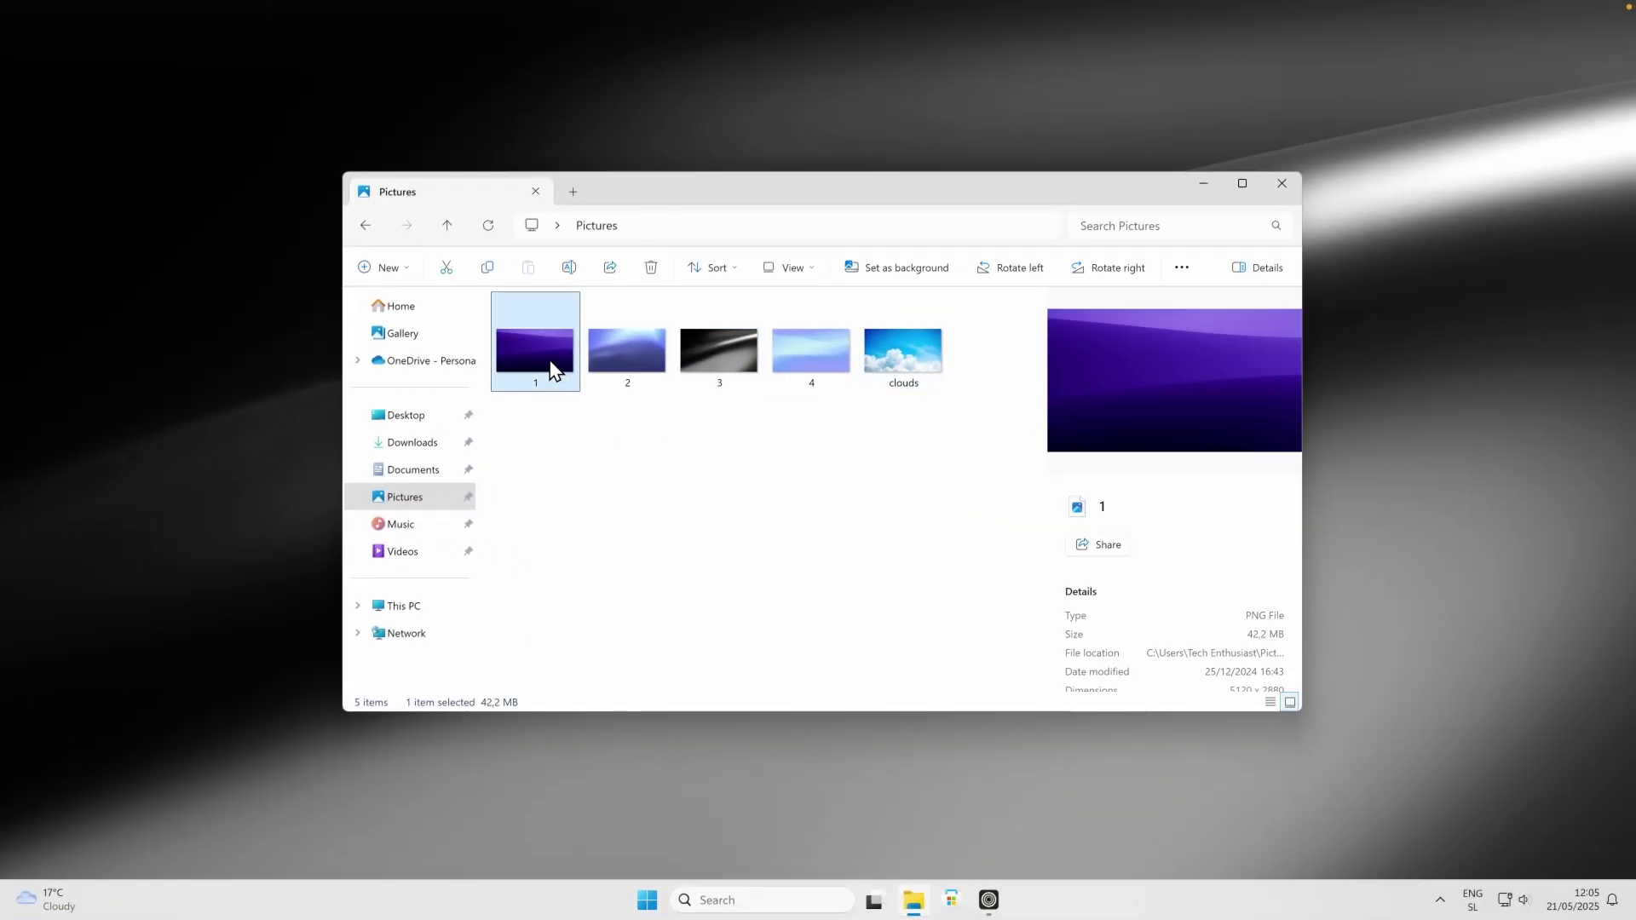
pyautogui.doubleClick(552, 345)
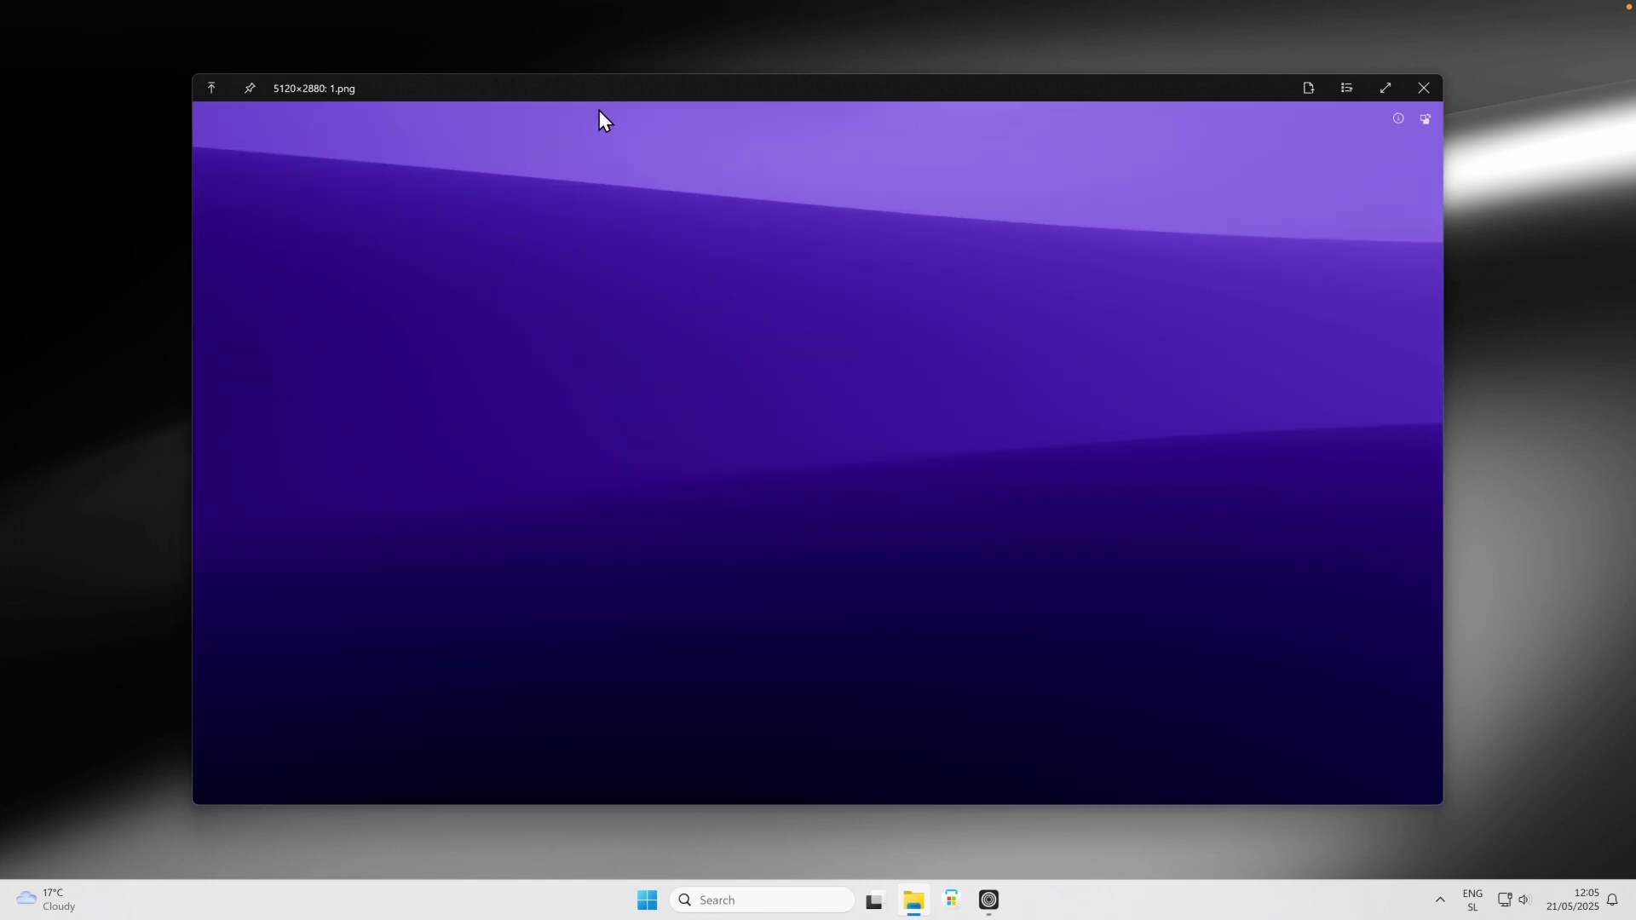
pyautogui.click(1424, 88)
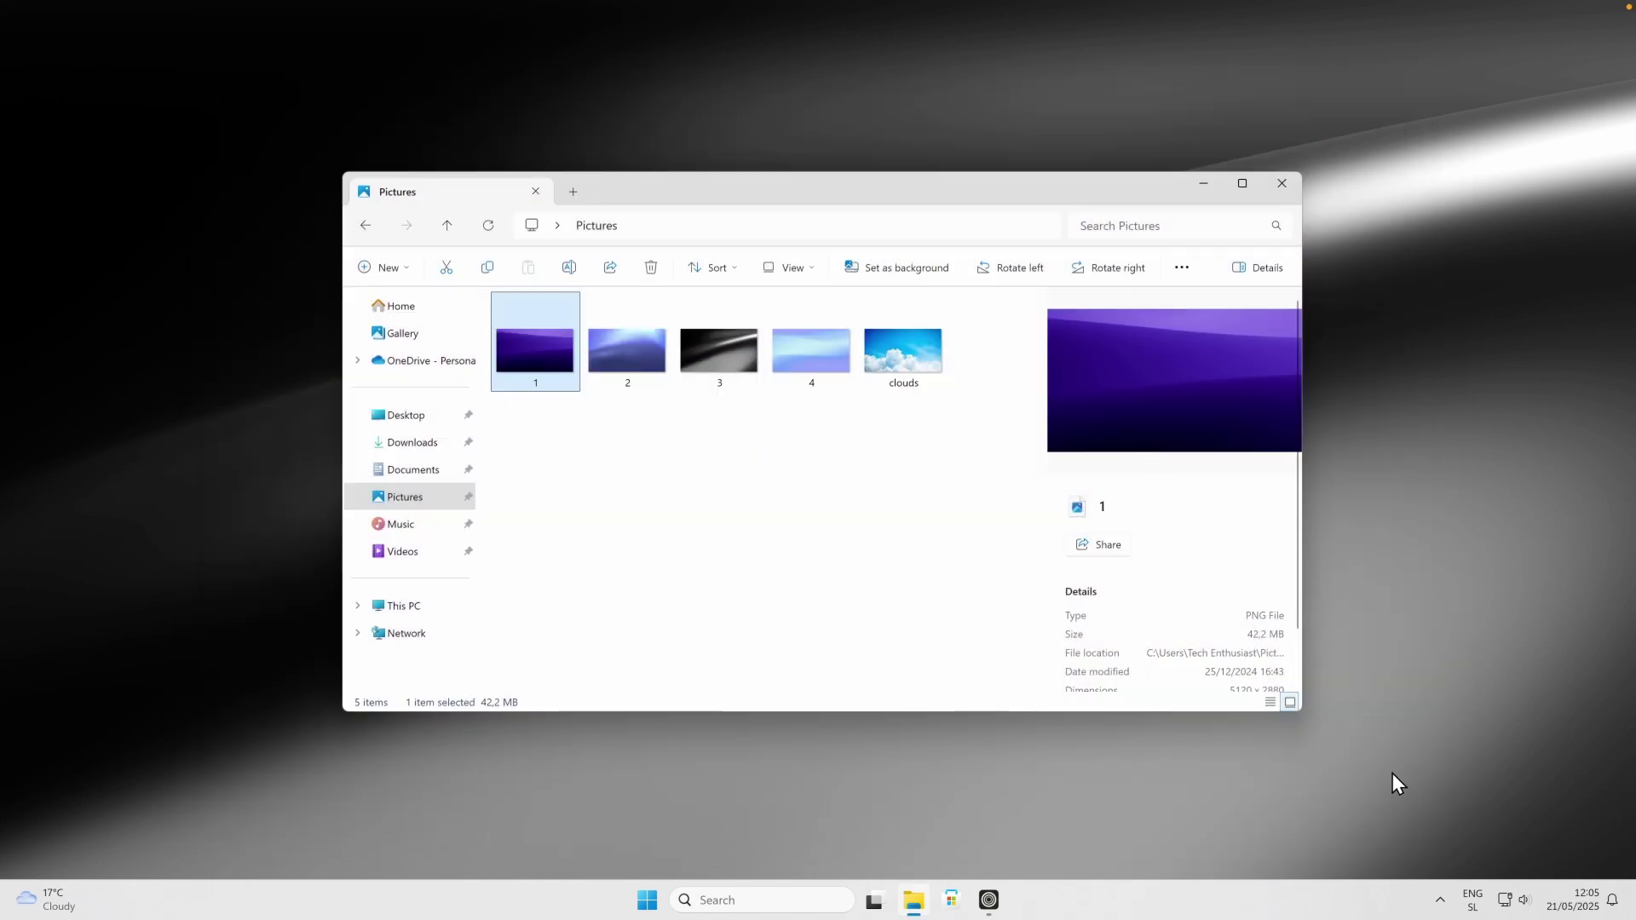
# Step: Choose Find new Plugins… from QuickLook's tray icon menu
pyautogui.click(1440, 905)
pyautogui.rightClick(1422, 849)
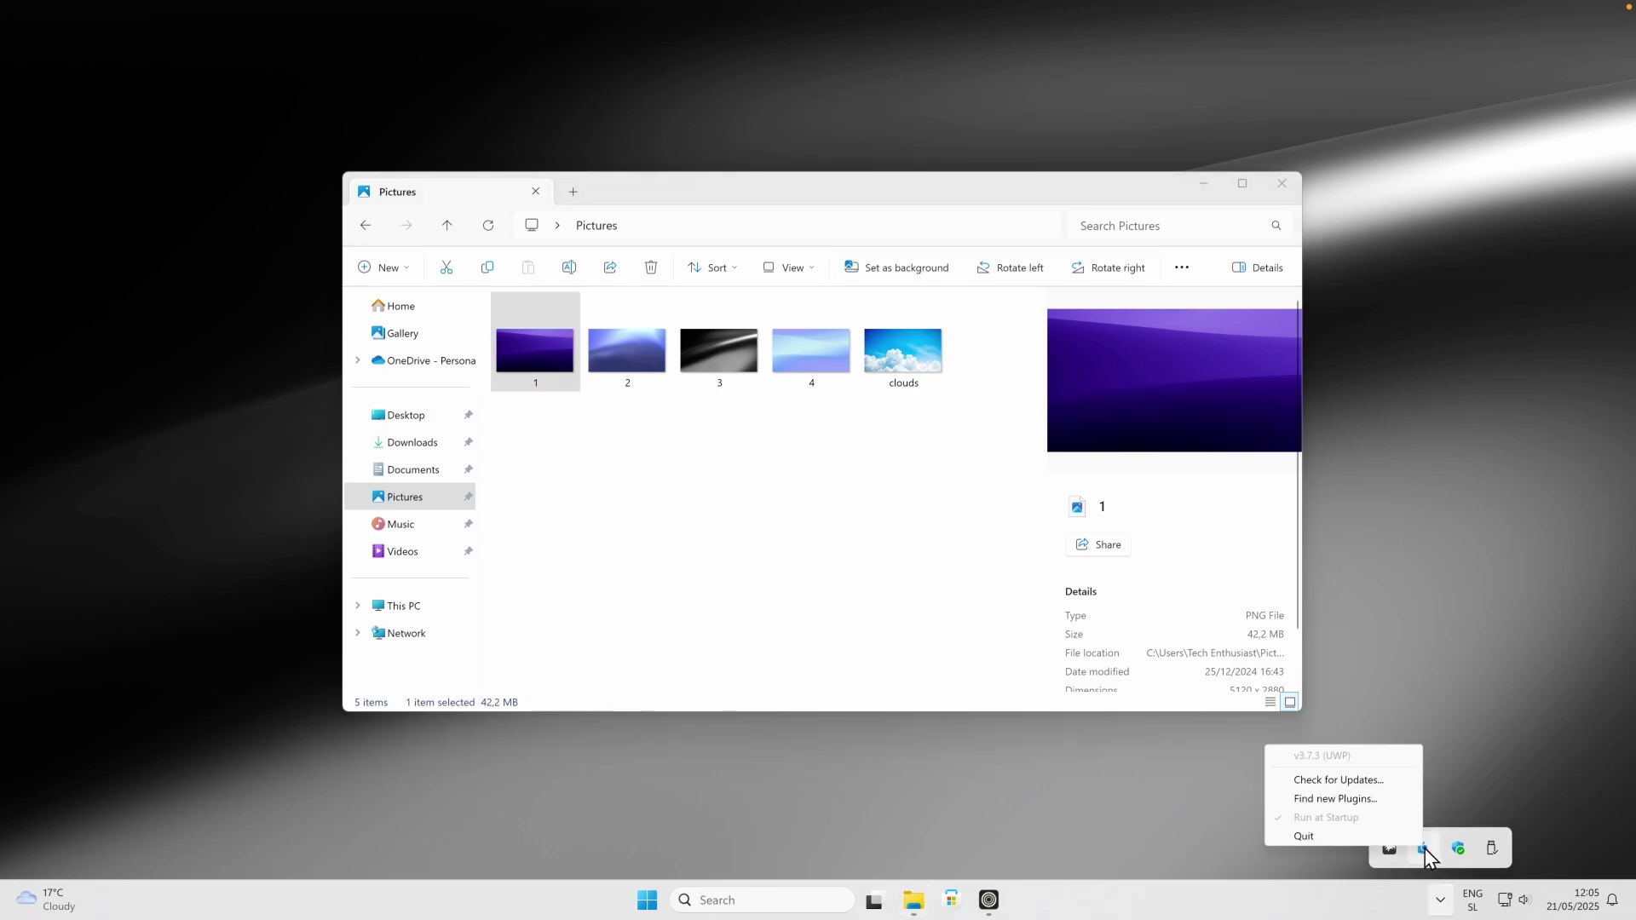
pyautogui.click(1336, 801)
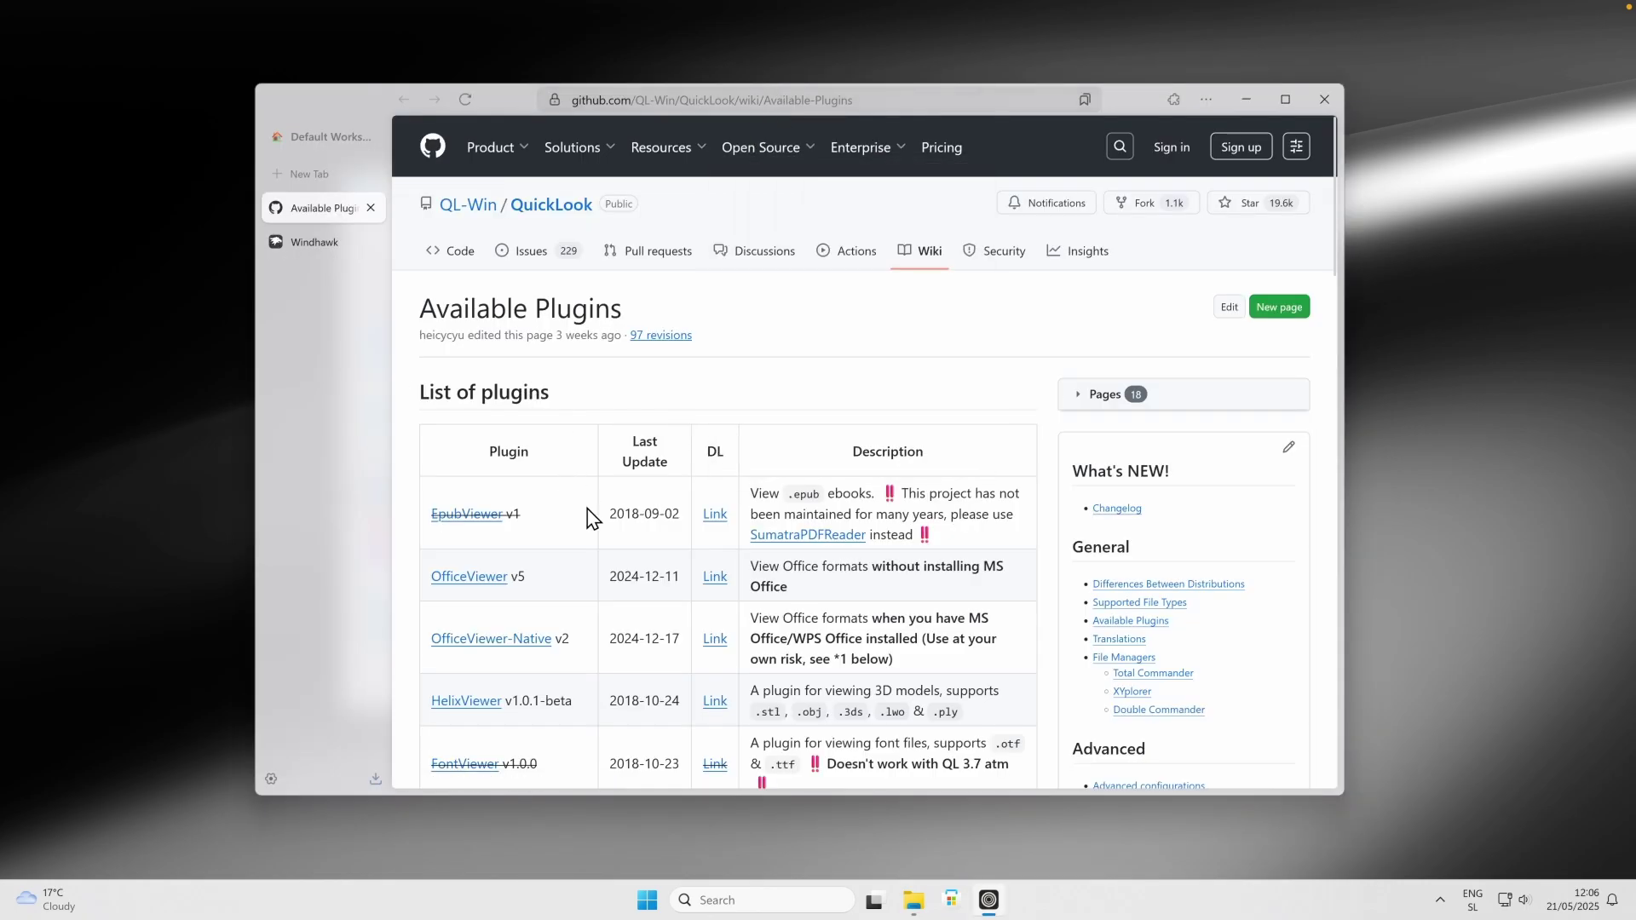
# Step: Scroll down and back up through the QuickLook Available Plugins table on GitHub
pyautogui.scroll(-3, 587, 515)
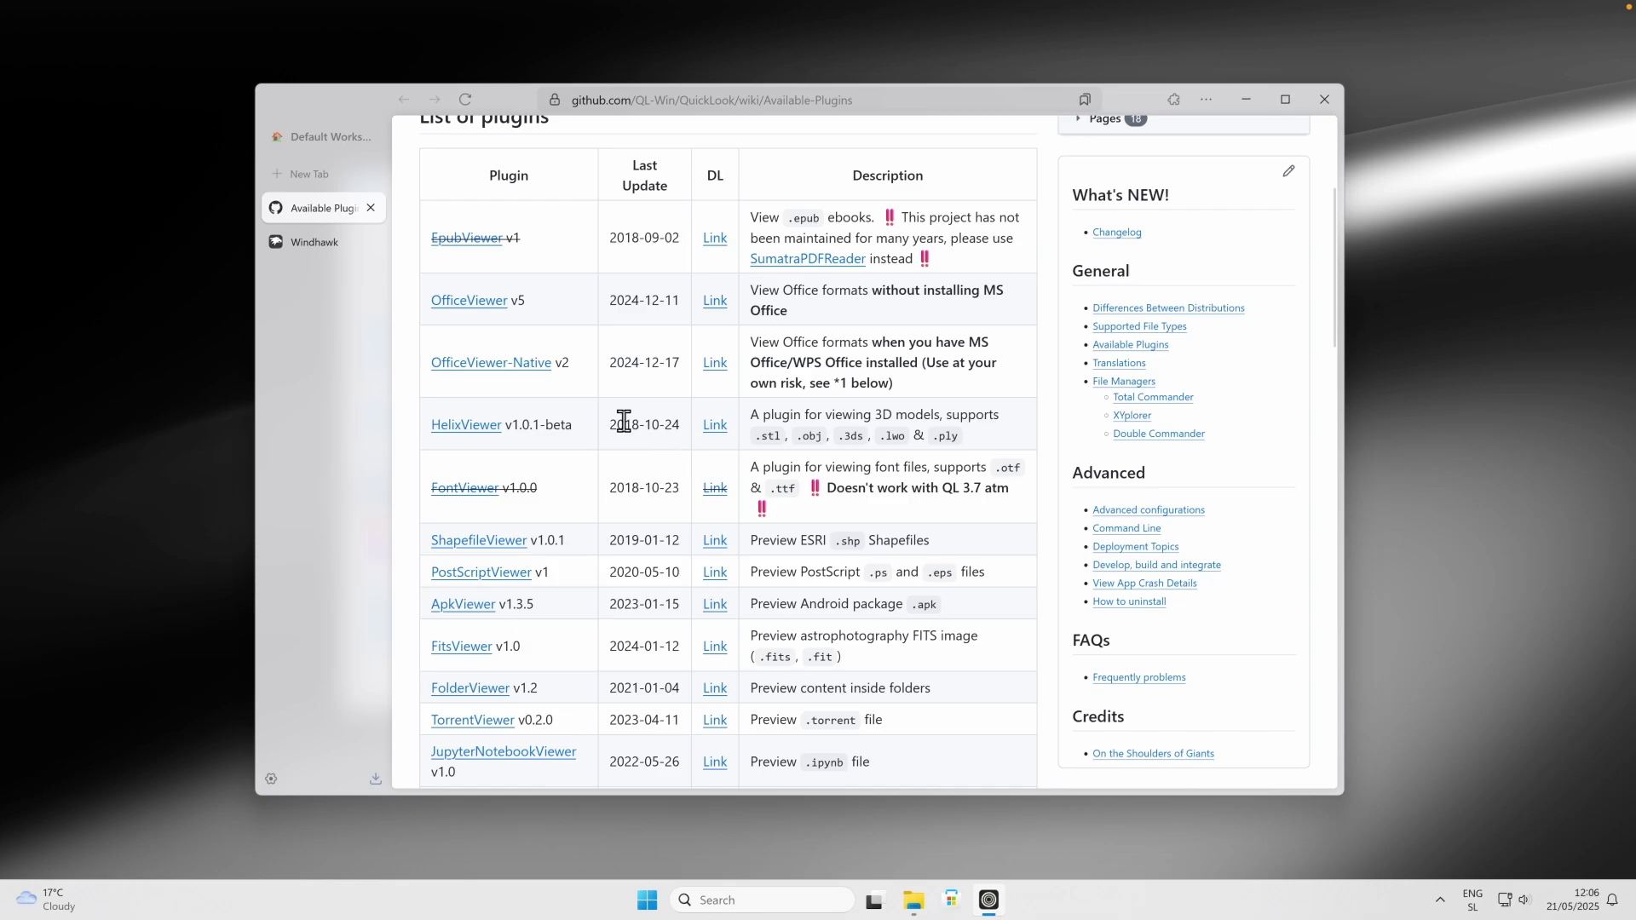
pyautogui.scroll(-10, 624, 421)
pyautogui.scroll(-7, 607, 581)
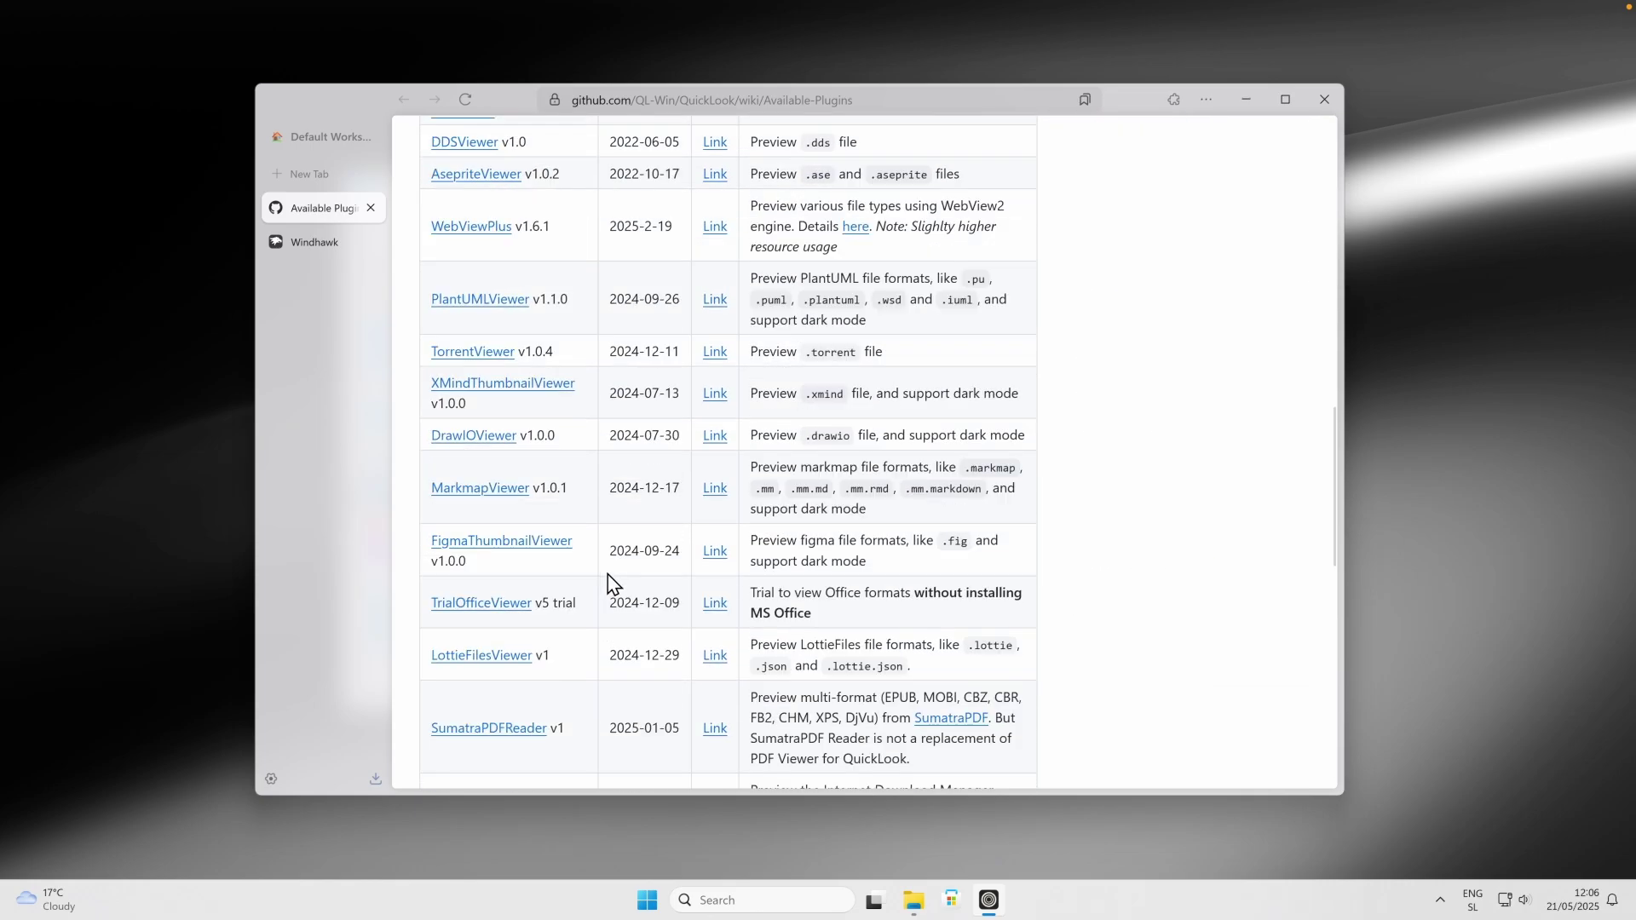
pyautogui.scroll(7, 656, 535)
pyautogui.scroll(10, 639, 503)
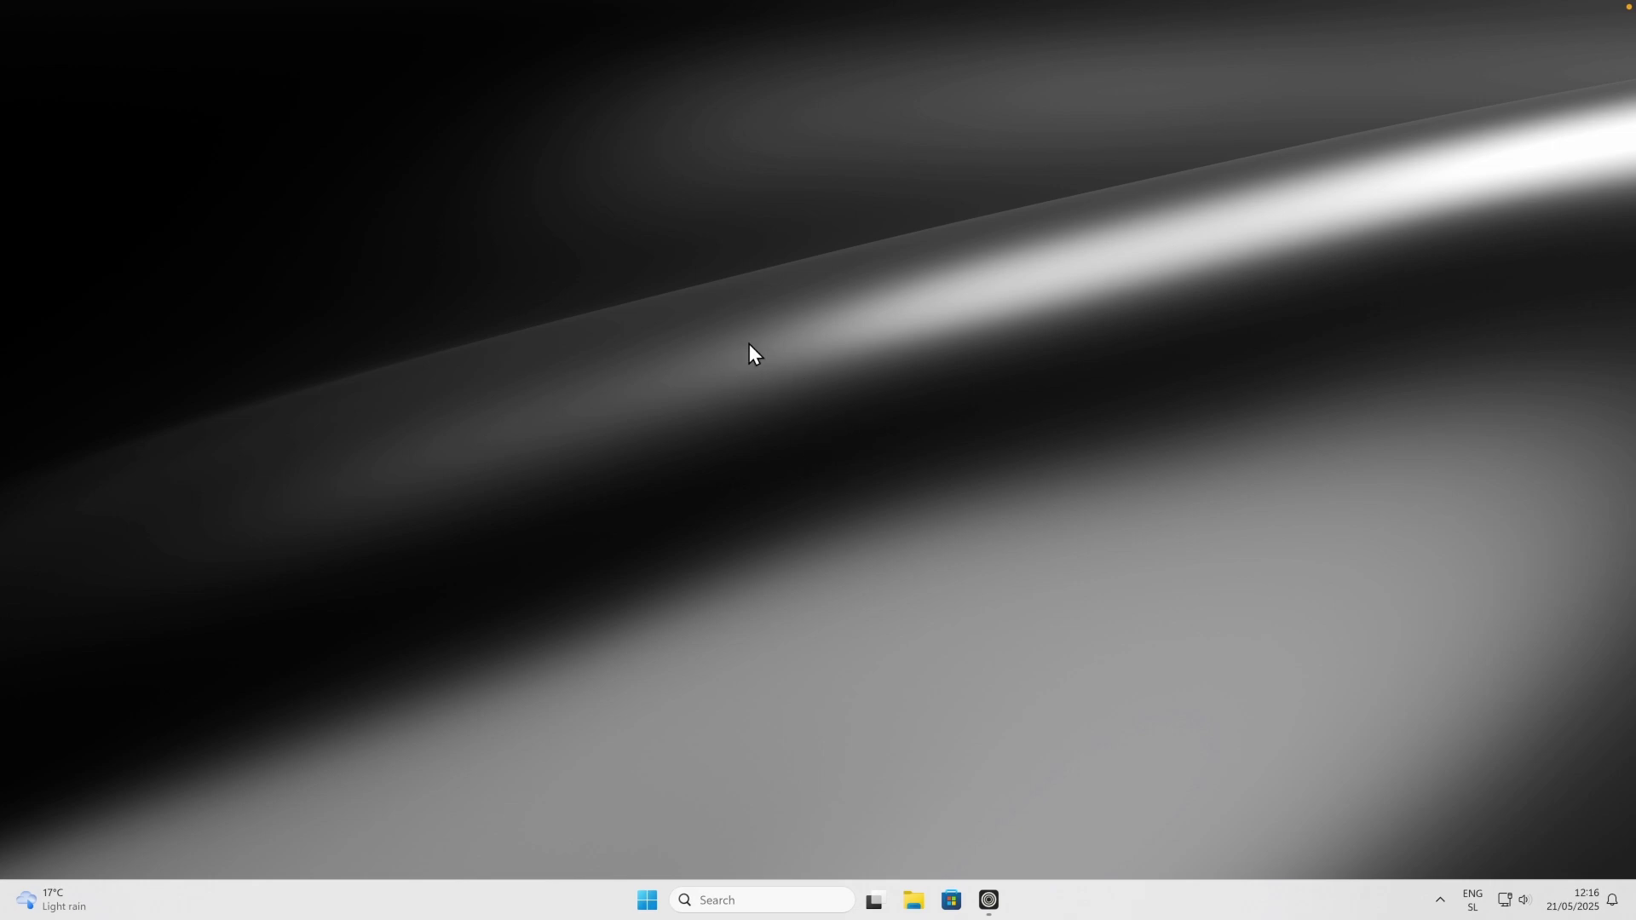
# Step: Review the desktop context menu's View and Sort by options, then restore the browser on nilesoft.org
pyautogui.rightClick(784, 361)
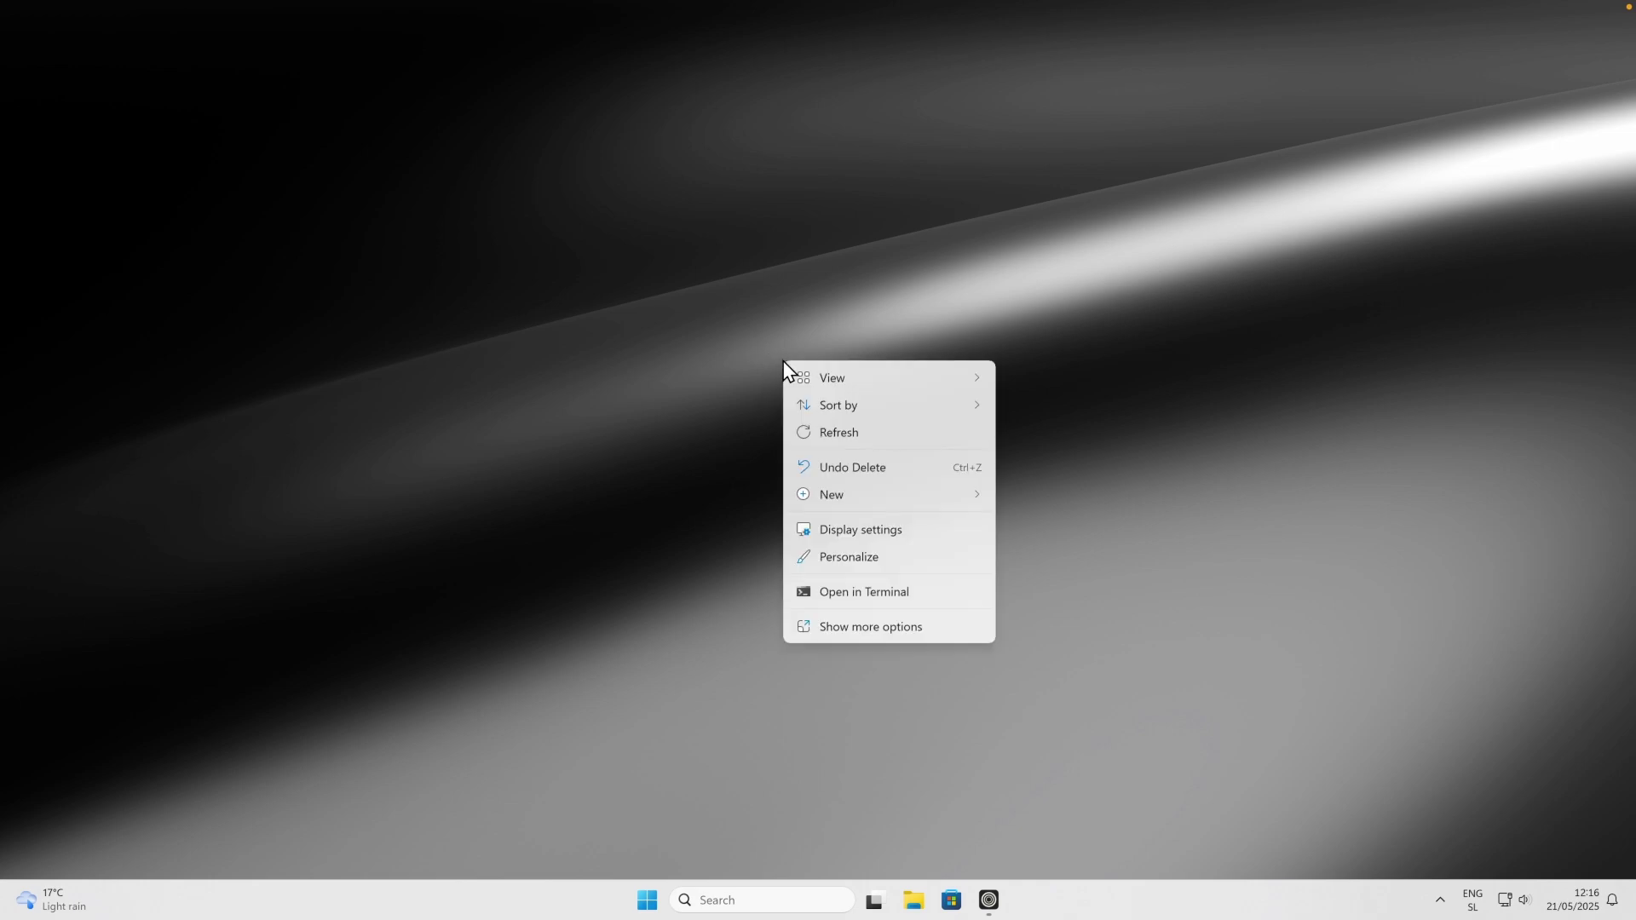
pyautogui.moveTo(905, 384)
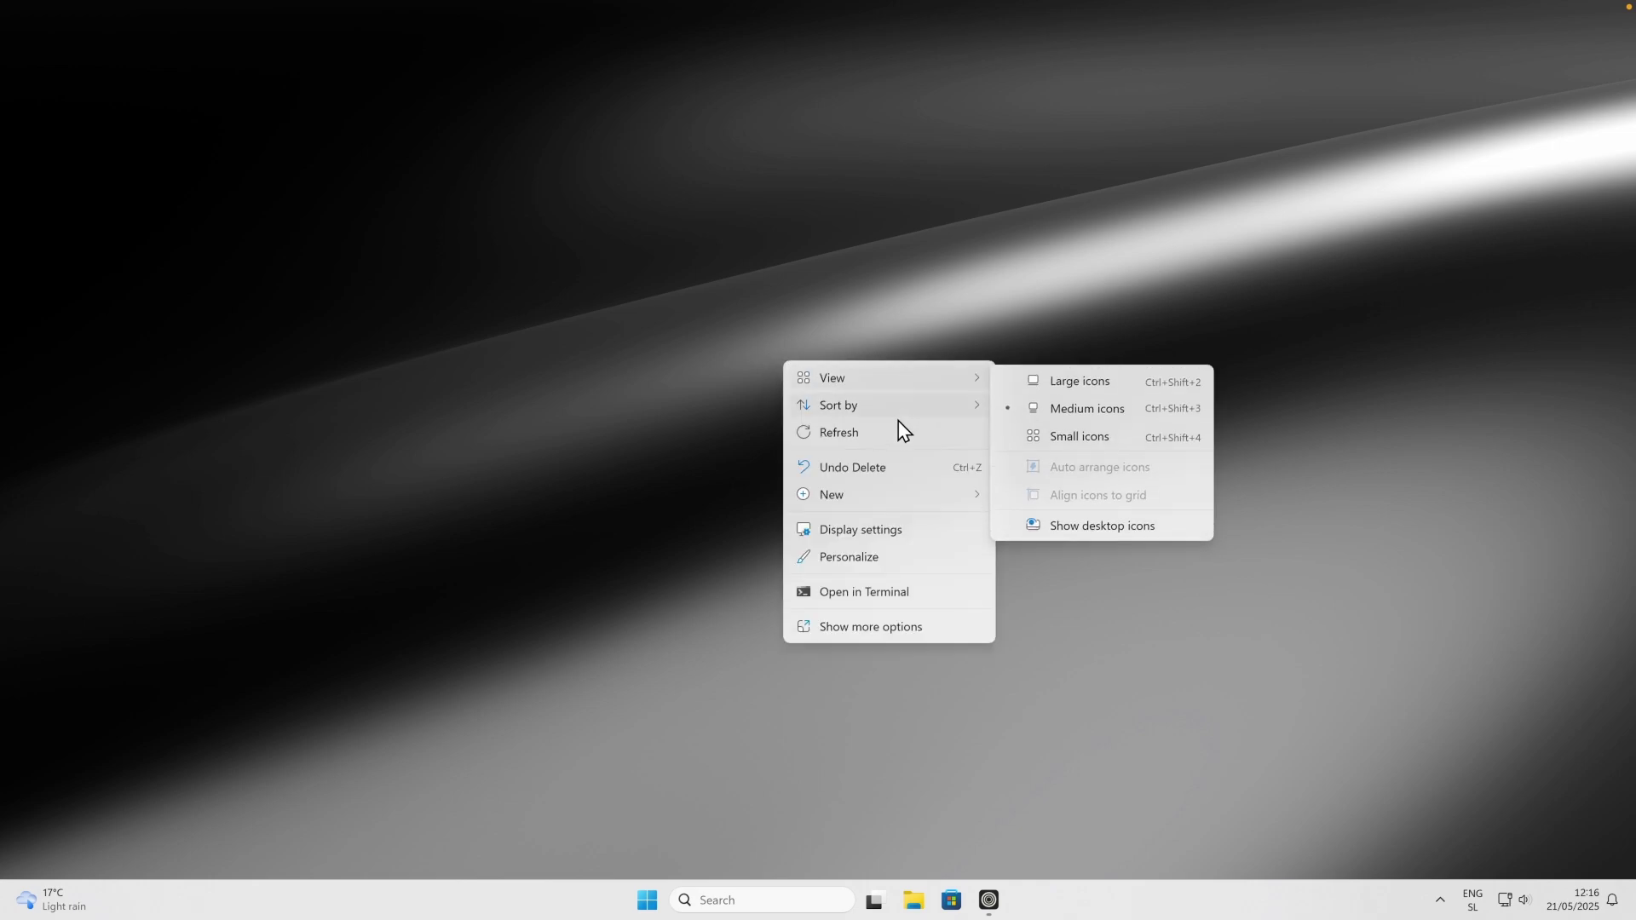
pyautogui.moveTo(901, 417)
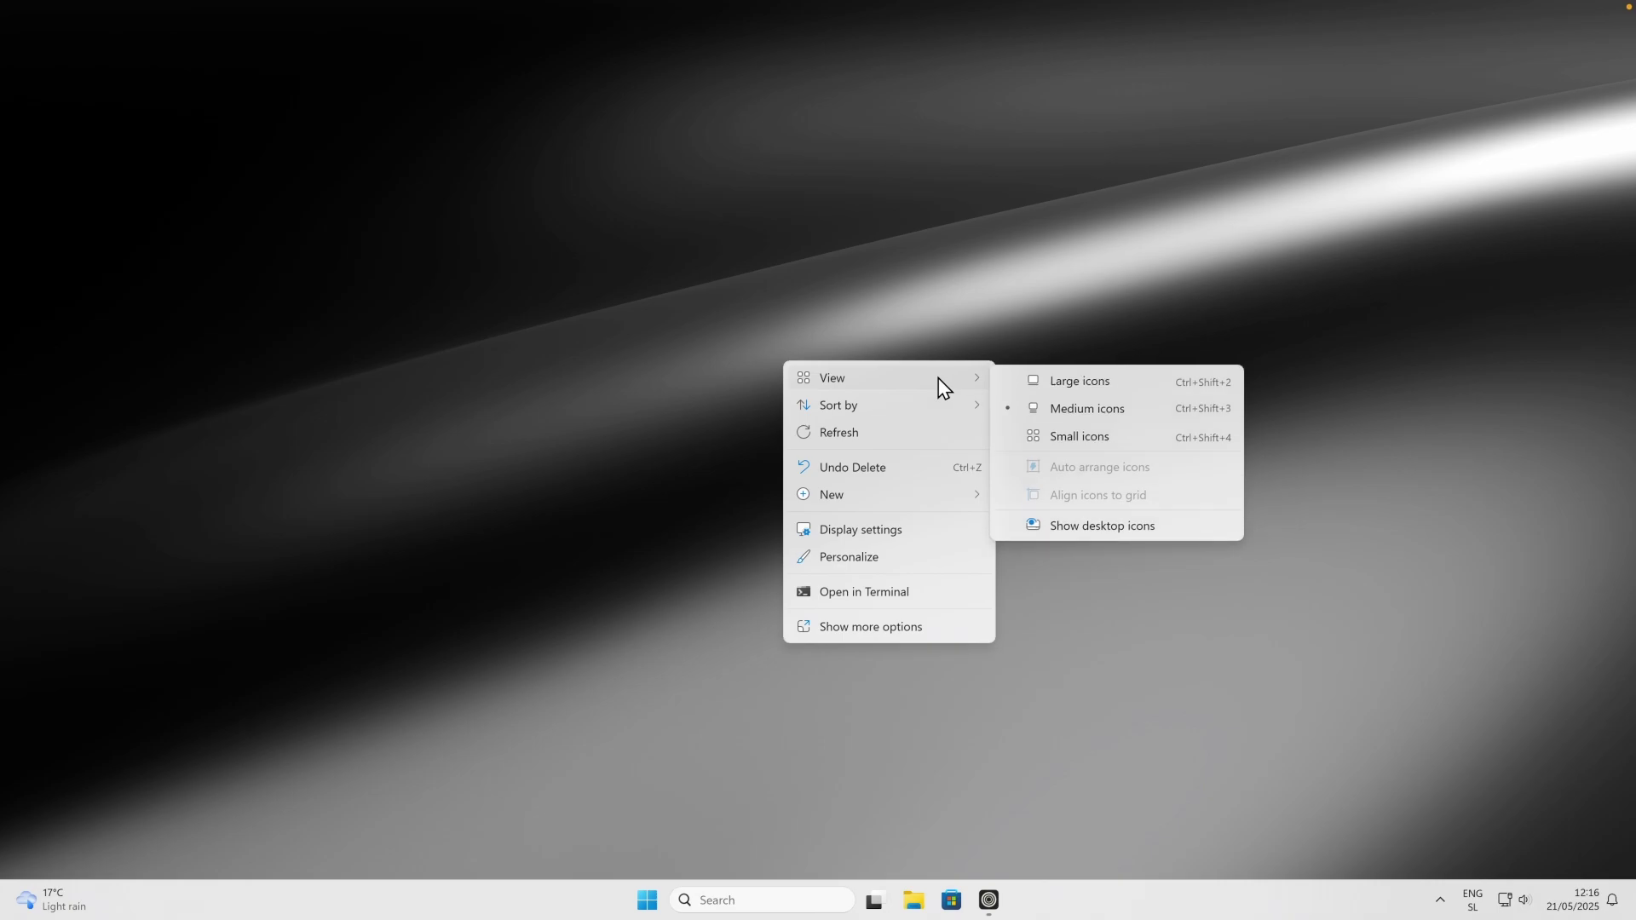
pyautogui.click(1001, 897)
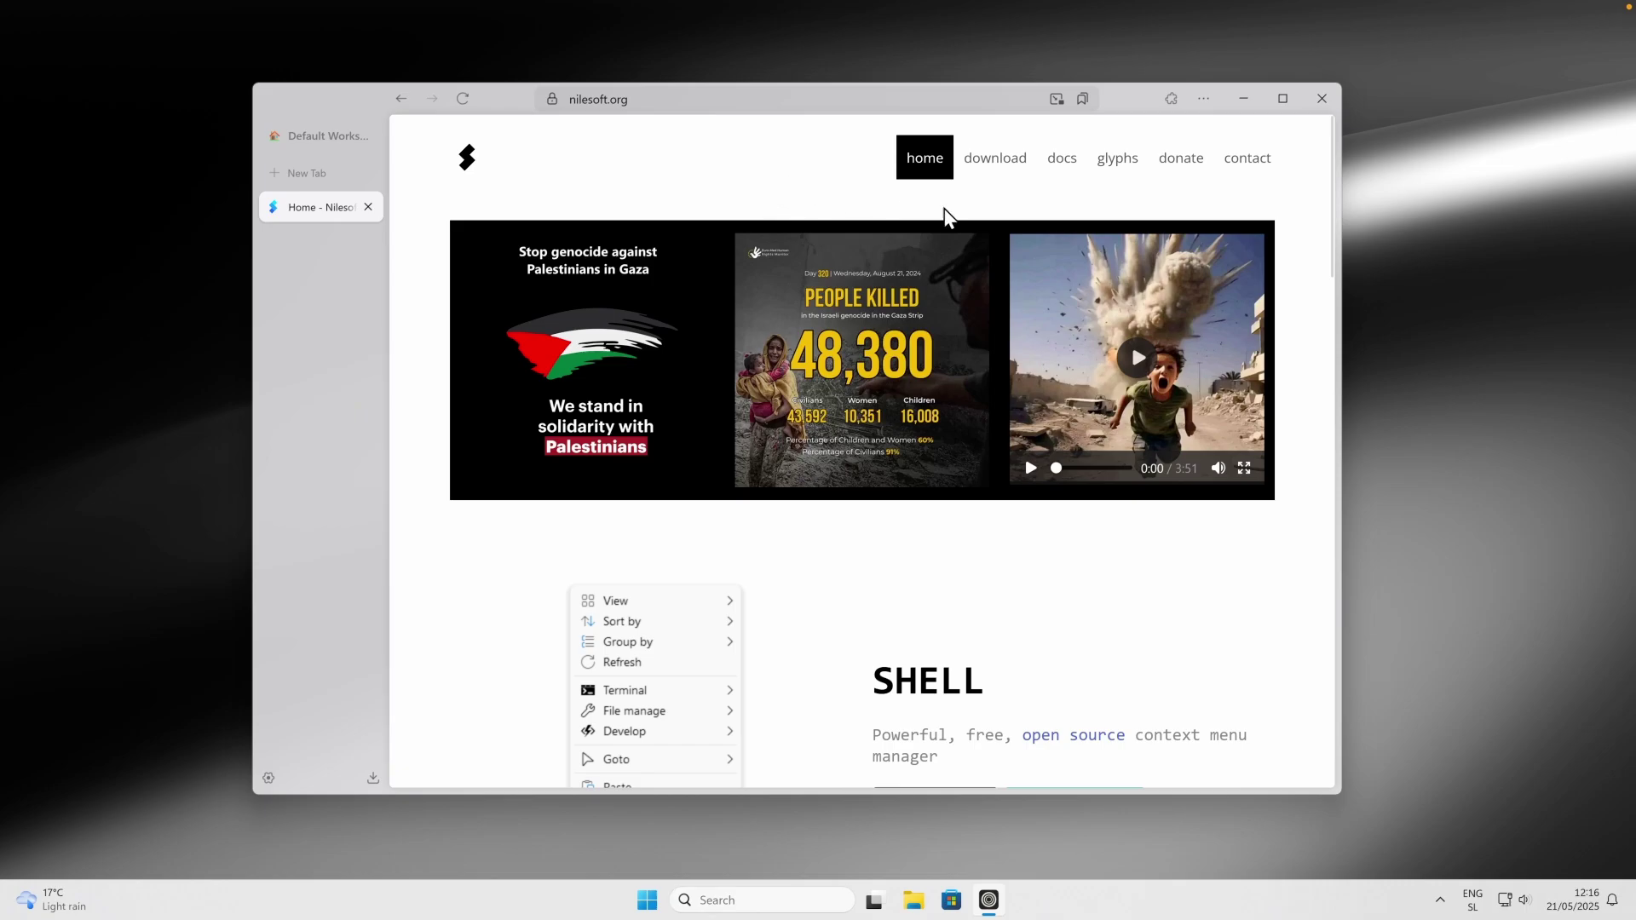
# Step: Go to the Nilesoft Shell download page and scroll to the 1.9.18 installer options
pyautogui.click(664, 99)
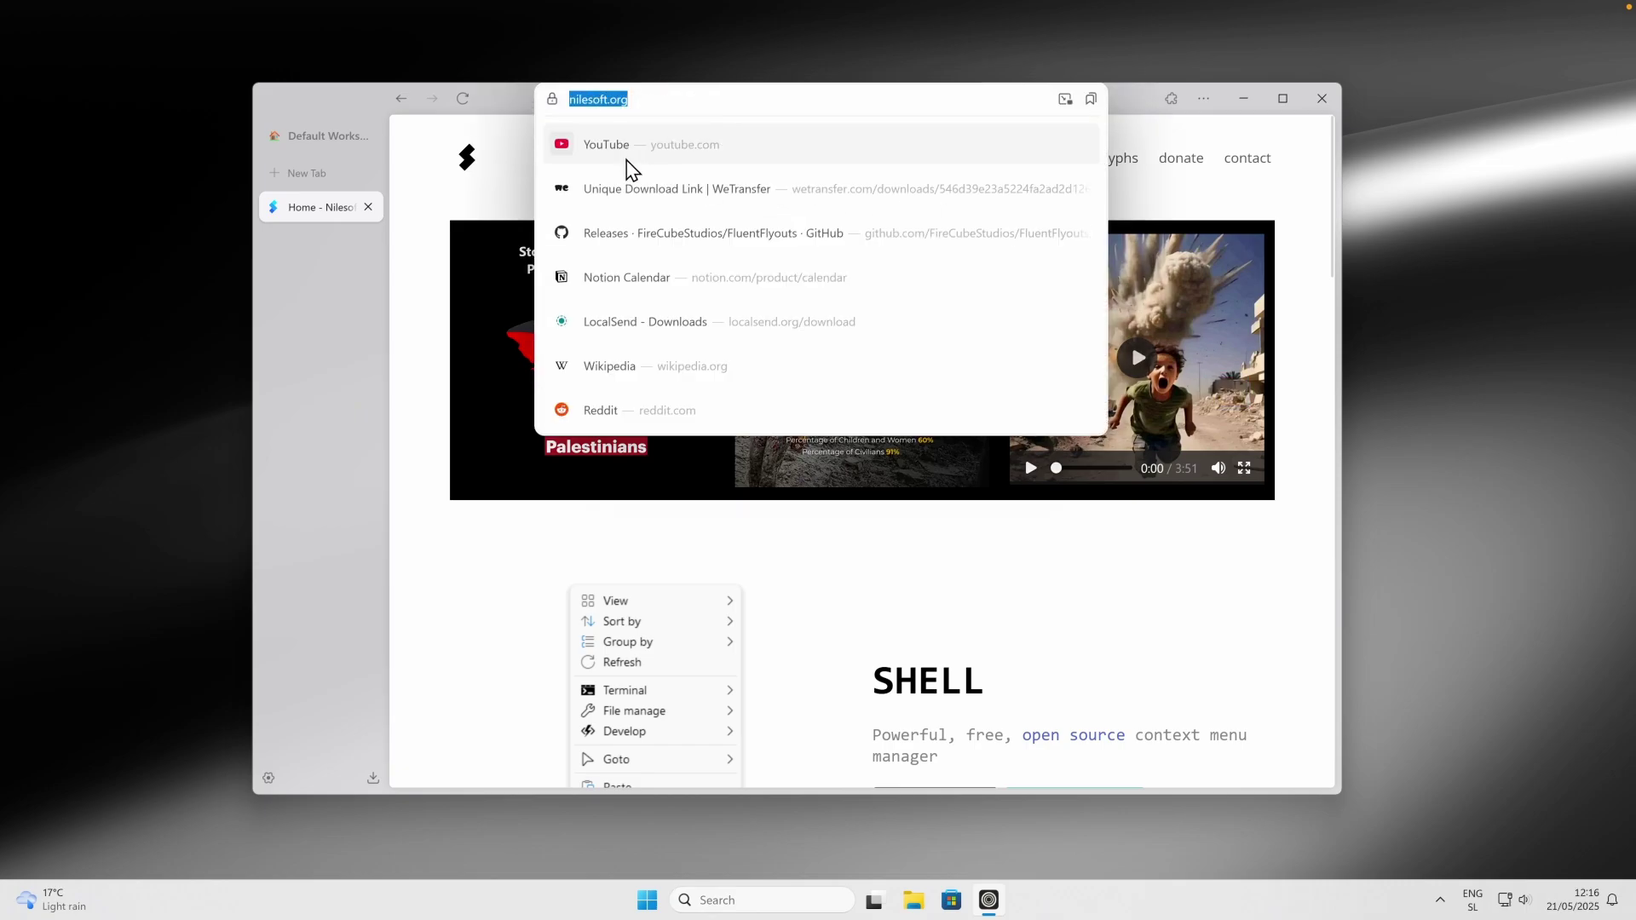
pyautogui.click(931, 592)
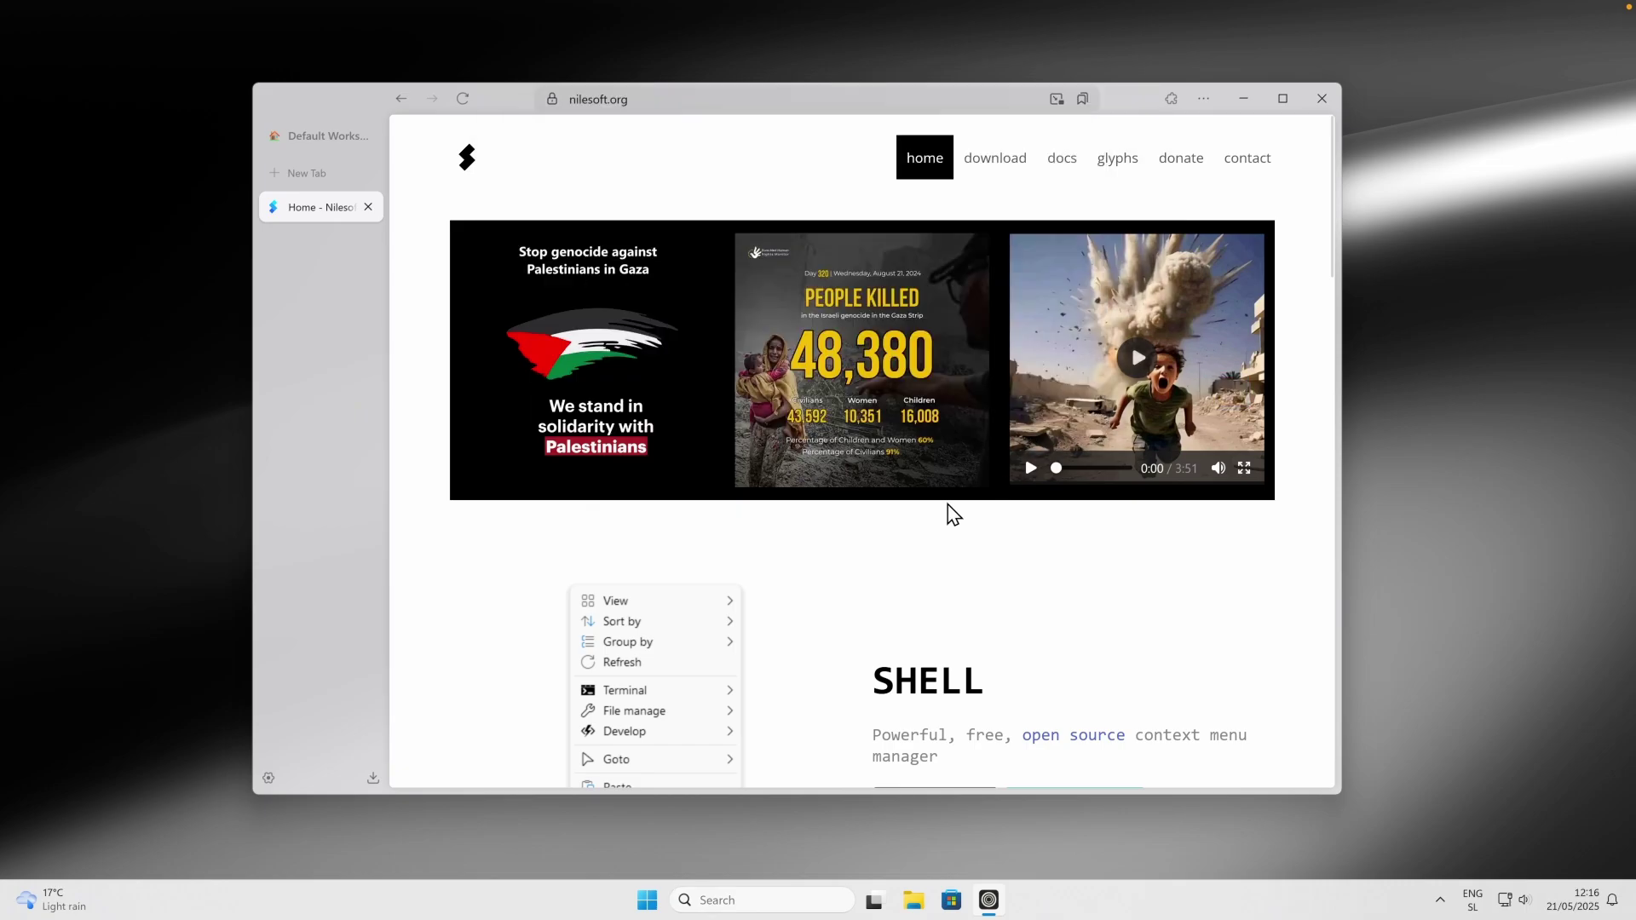
pyautogui.click(980, 180)
pyautogui.scroll(-4, 822, 324)
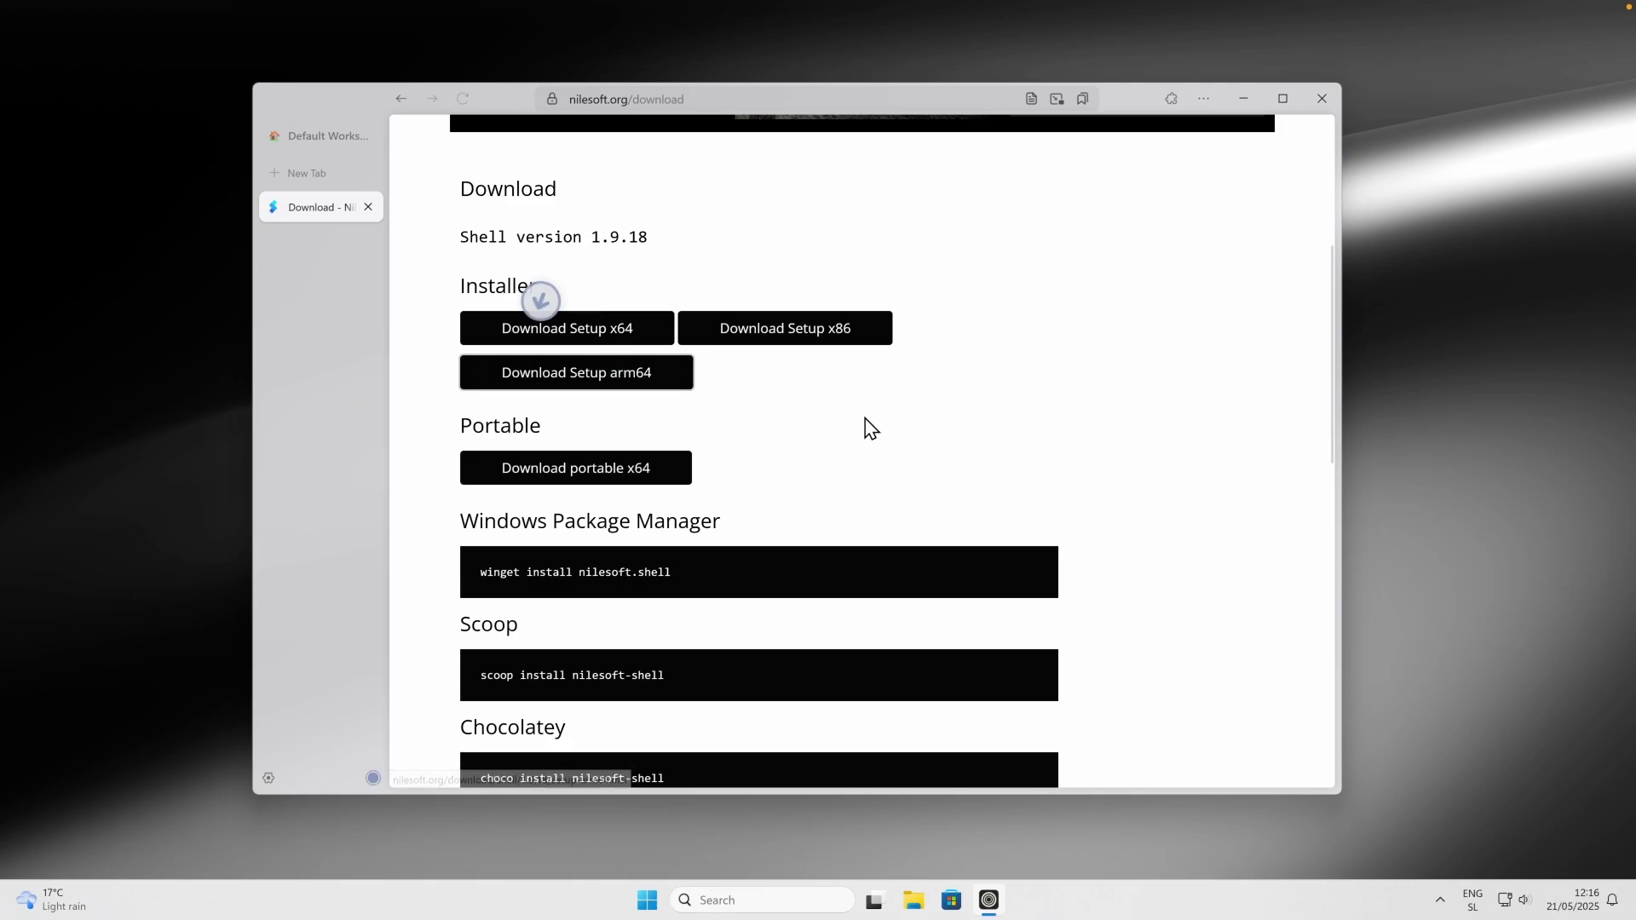
# Step: Minimize the browser and open the Downloads folder in File Explorer
pyautogui.click(1243, 98)
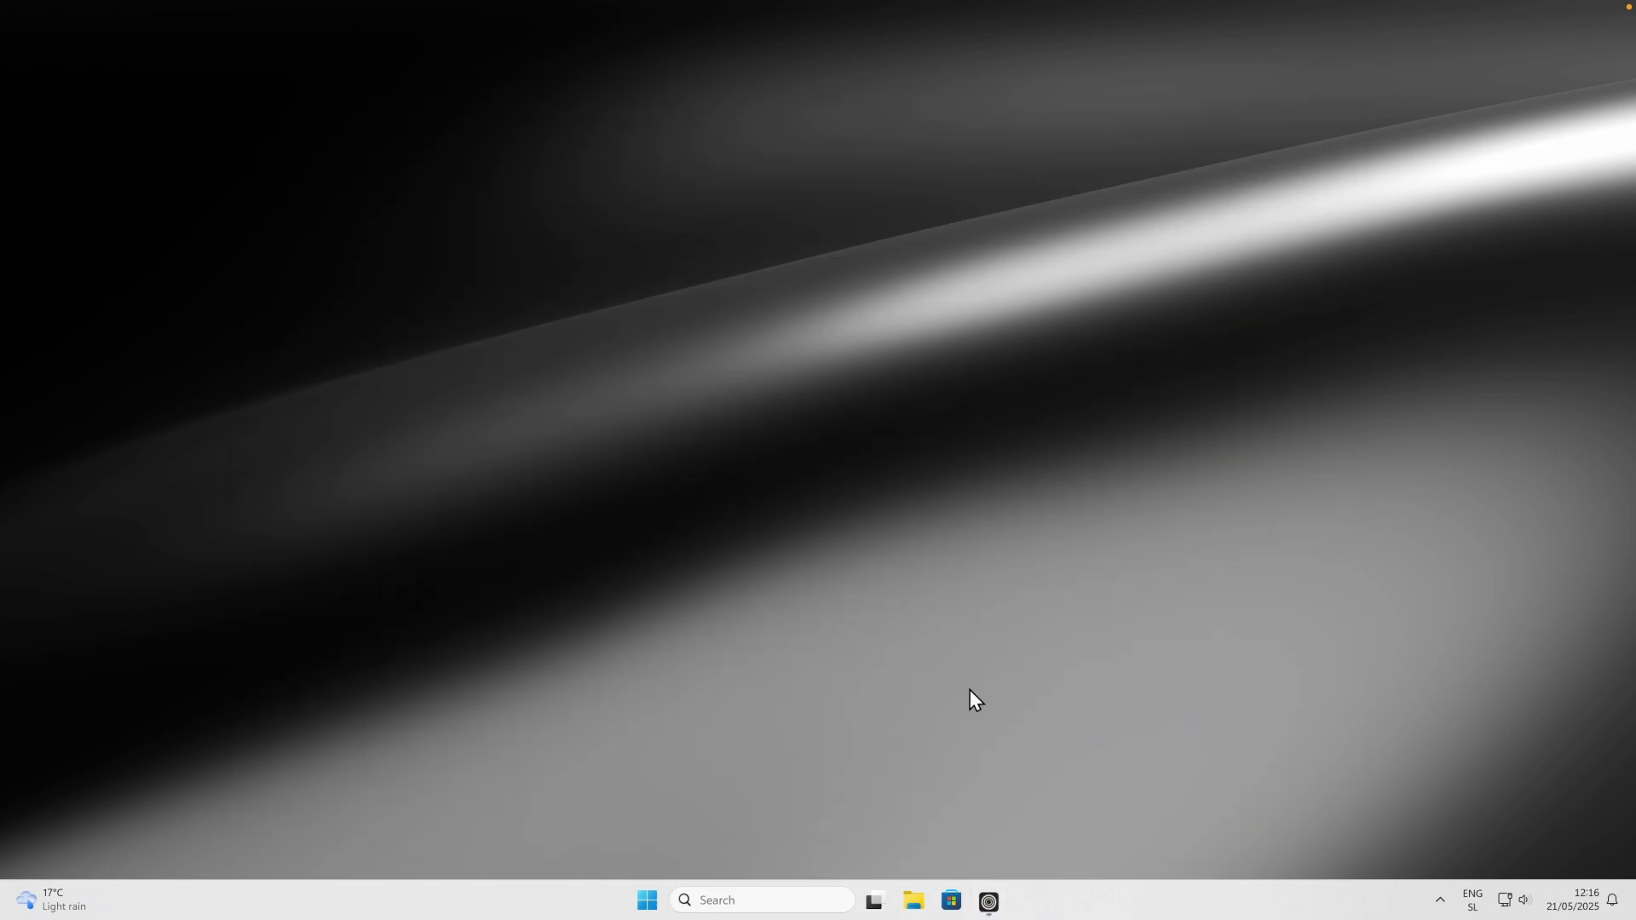
pyautogui.press('super+e')
pyautogui.click(427, 443)
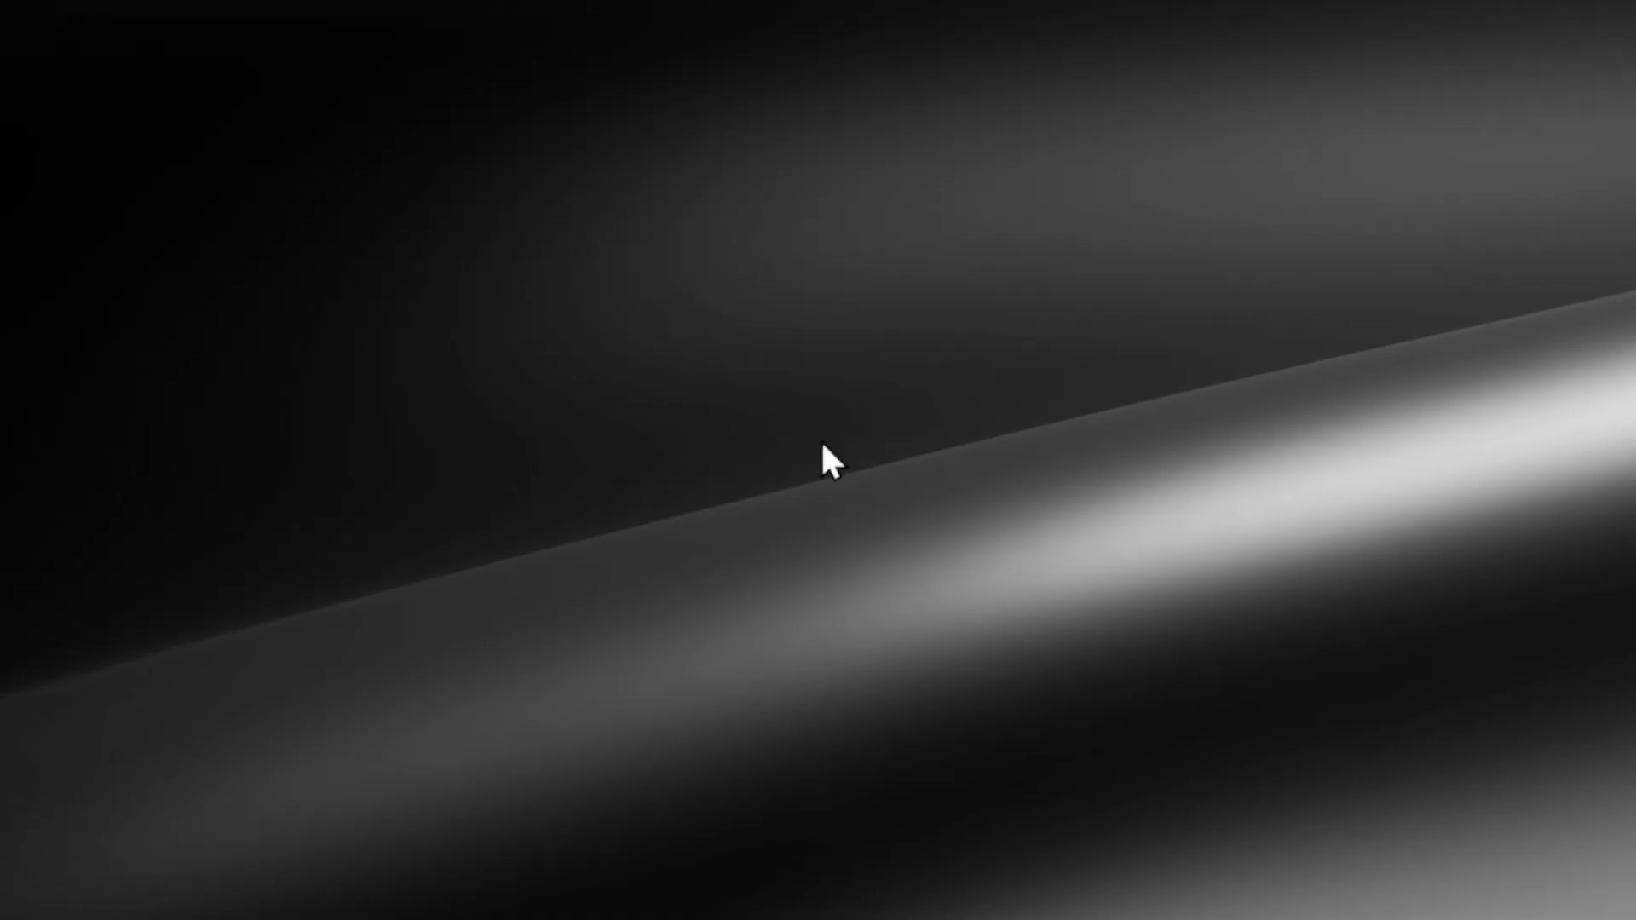
# Step: Inspect the desktop context menu's View, Sort by, File manage and Go To submenus, then close it
pyautogui.rightClick(815, 415)
pyautogui.moveTo(823, 423)
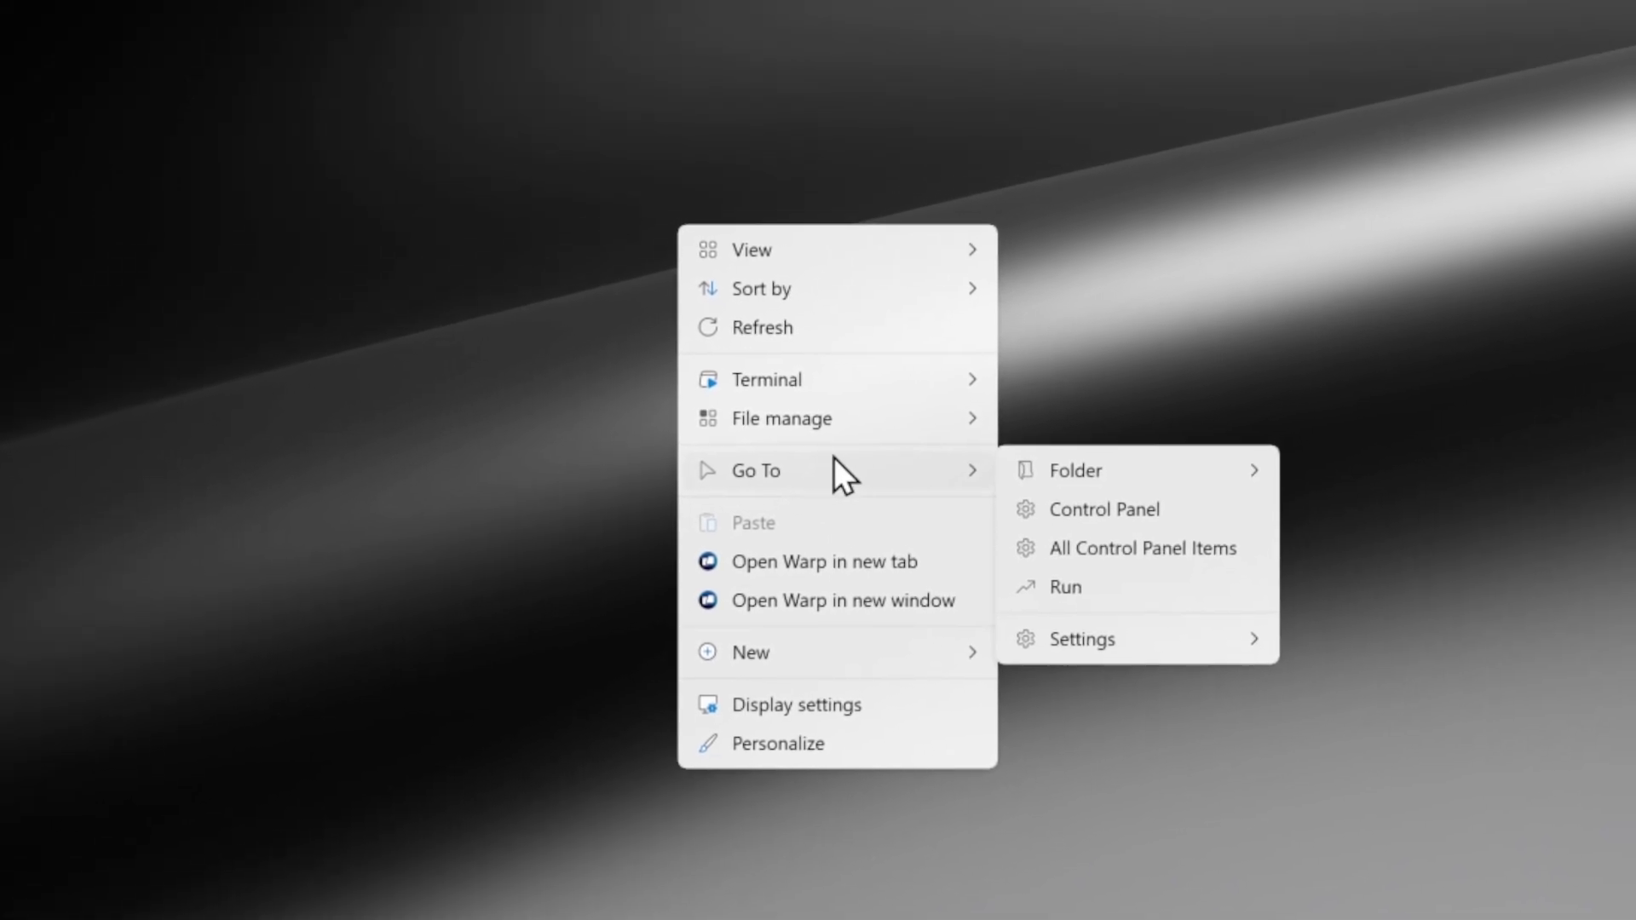
pyautogui.moveTo(916, 316)
pyautogui.moveTo(808, 313)
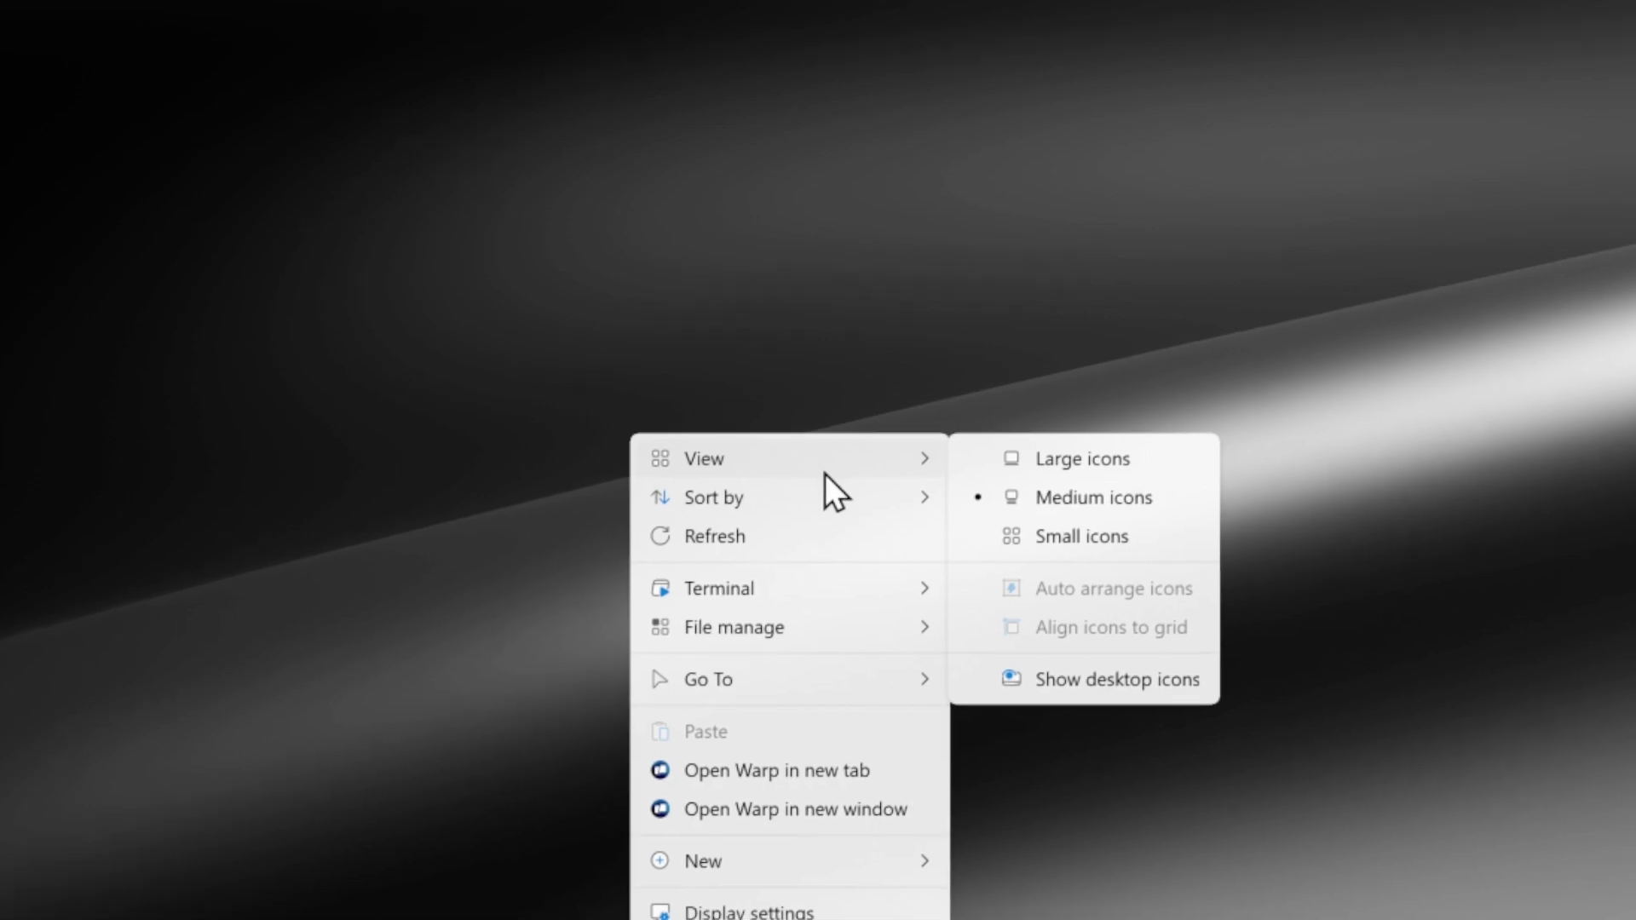
pyautogui.moveTo(815, 504)
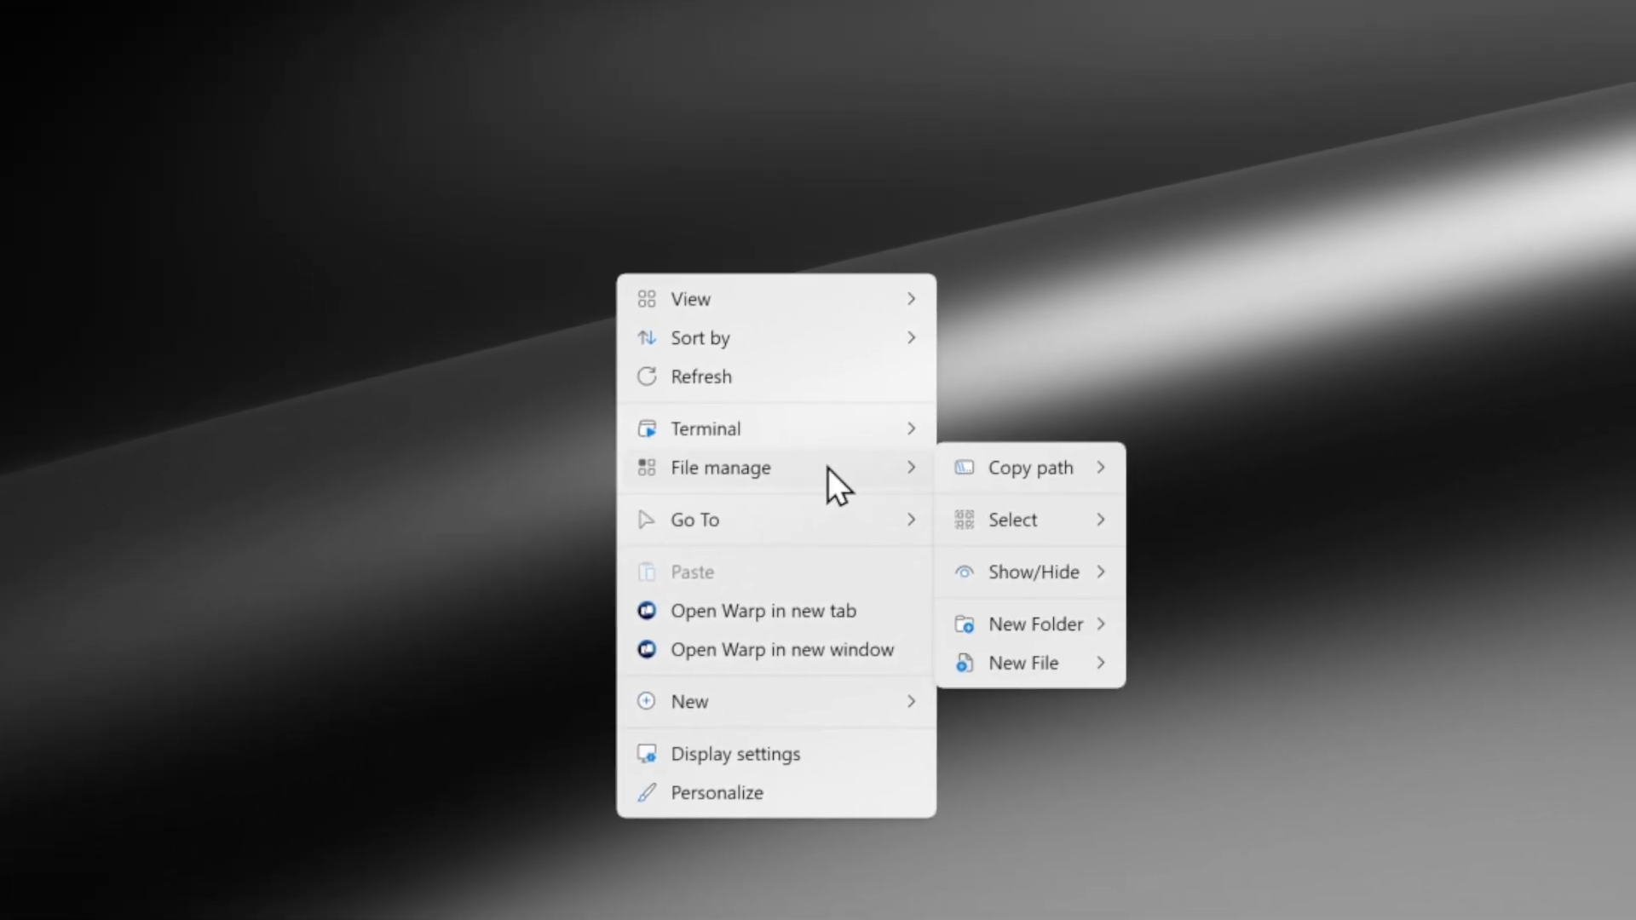
pyautogui.moveTo(839, 545)
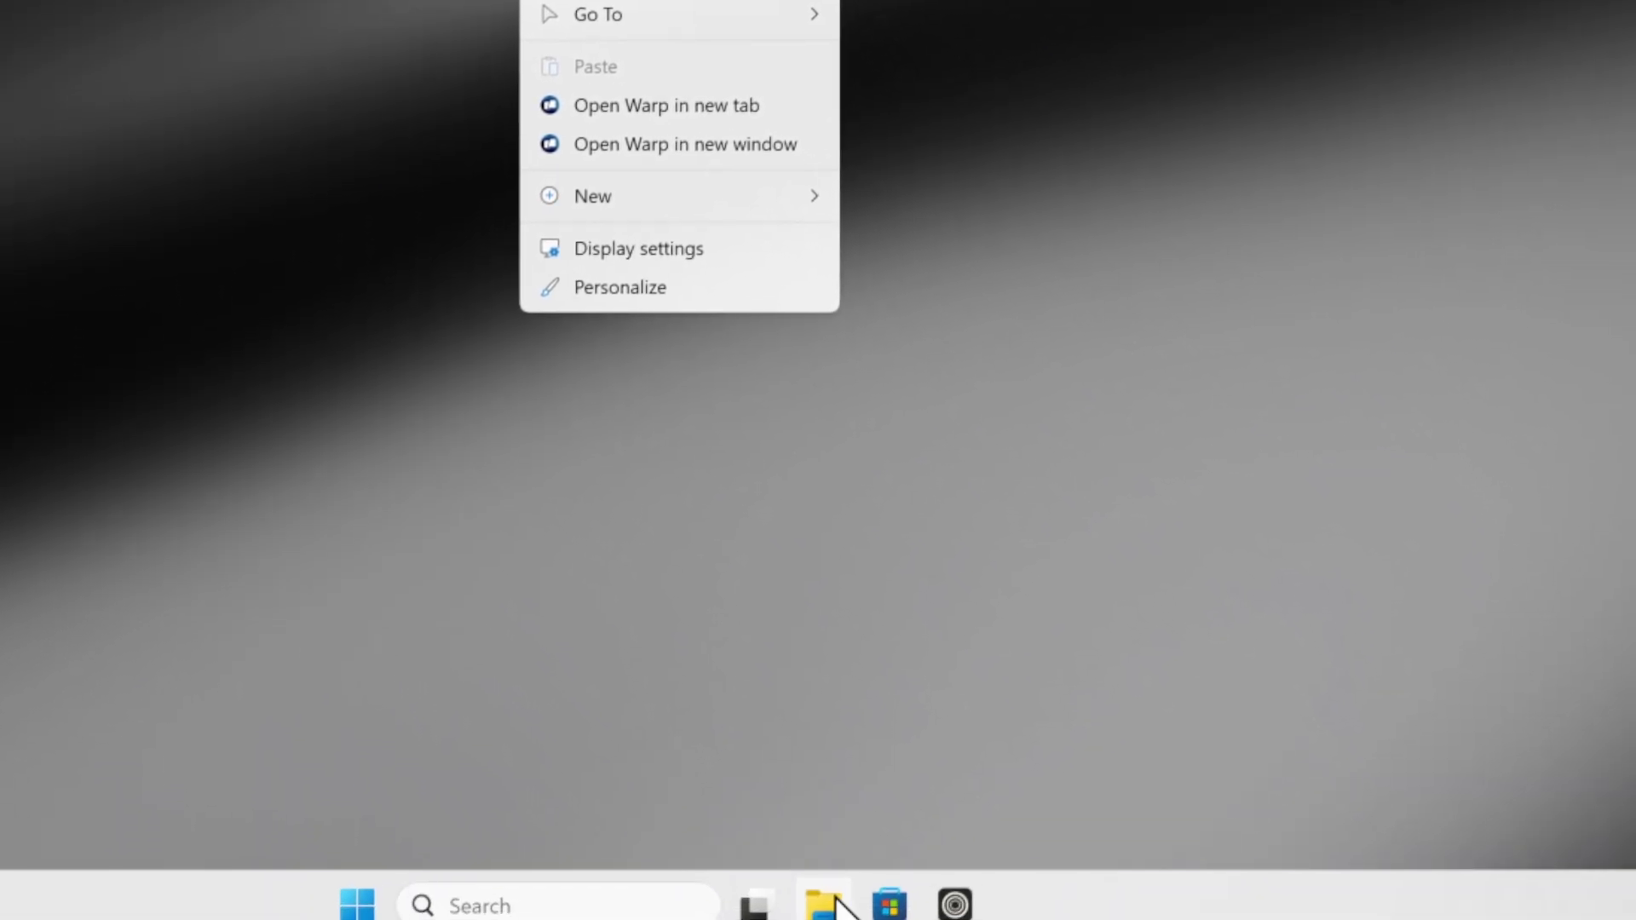
pyautogui.click(831, 682)
# Step: Open File Explorer and browse from Downloads to the Pictures folder
pyautogui.press('super+e')
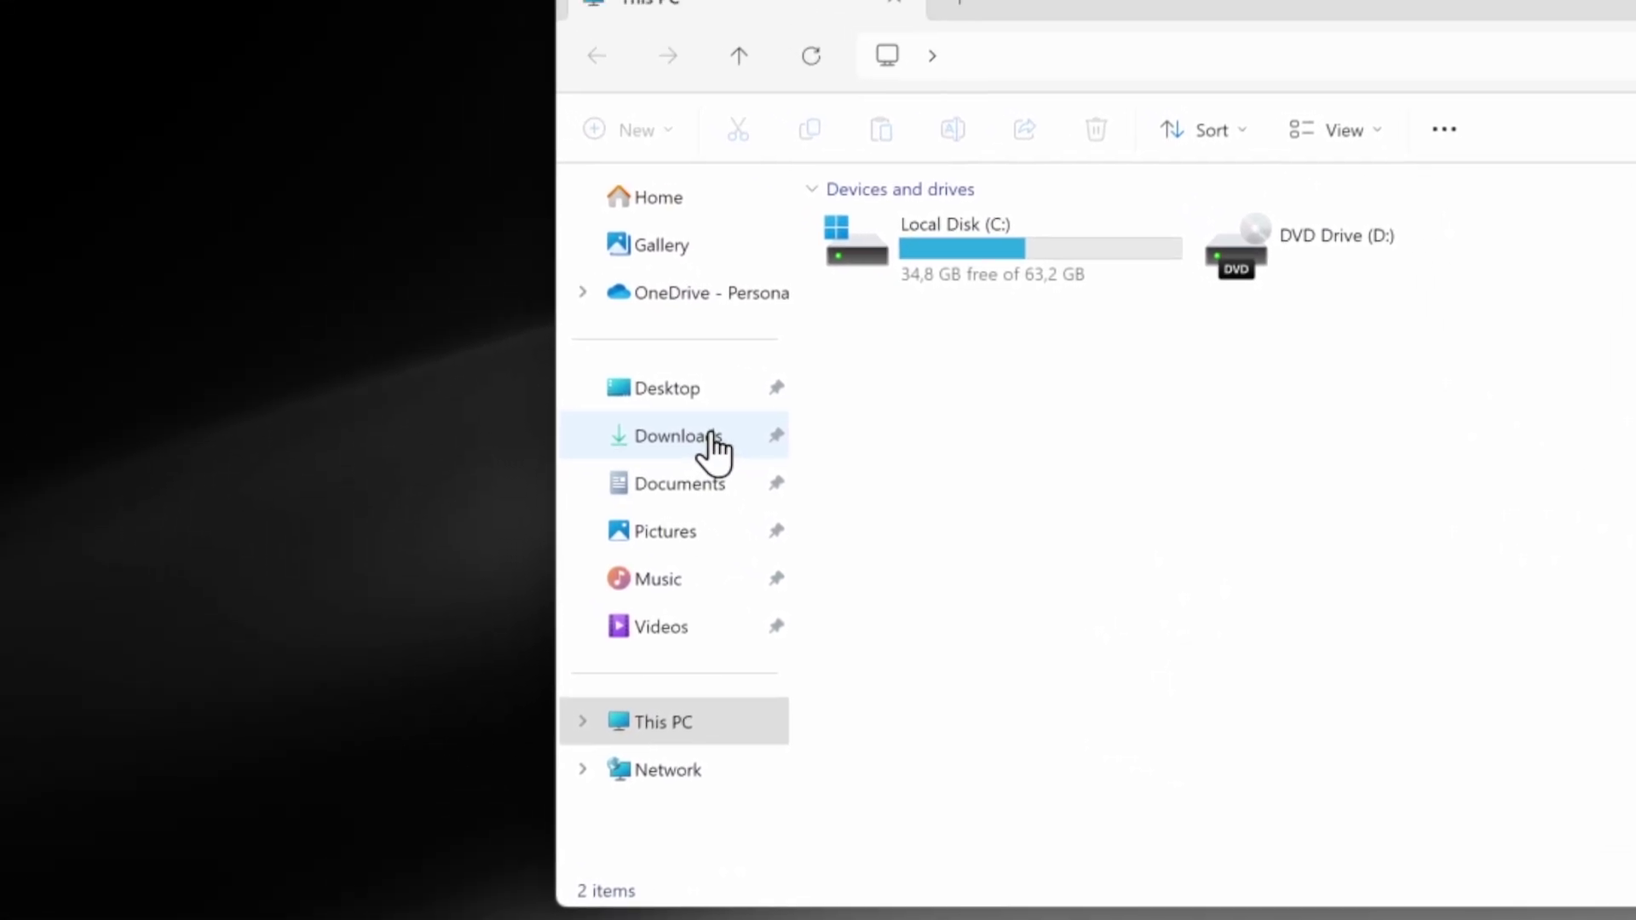
pyautogui.click(712, 446)
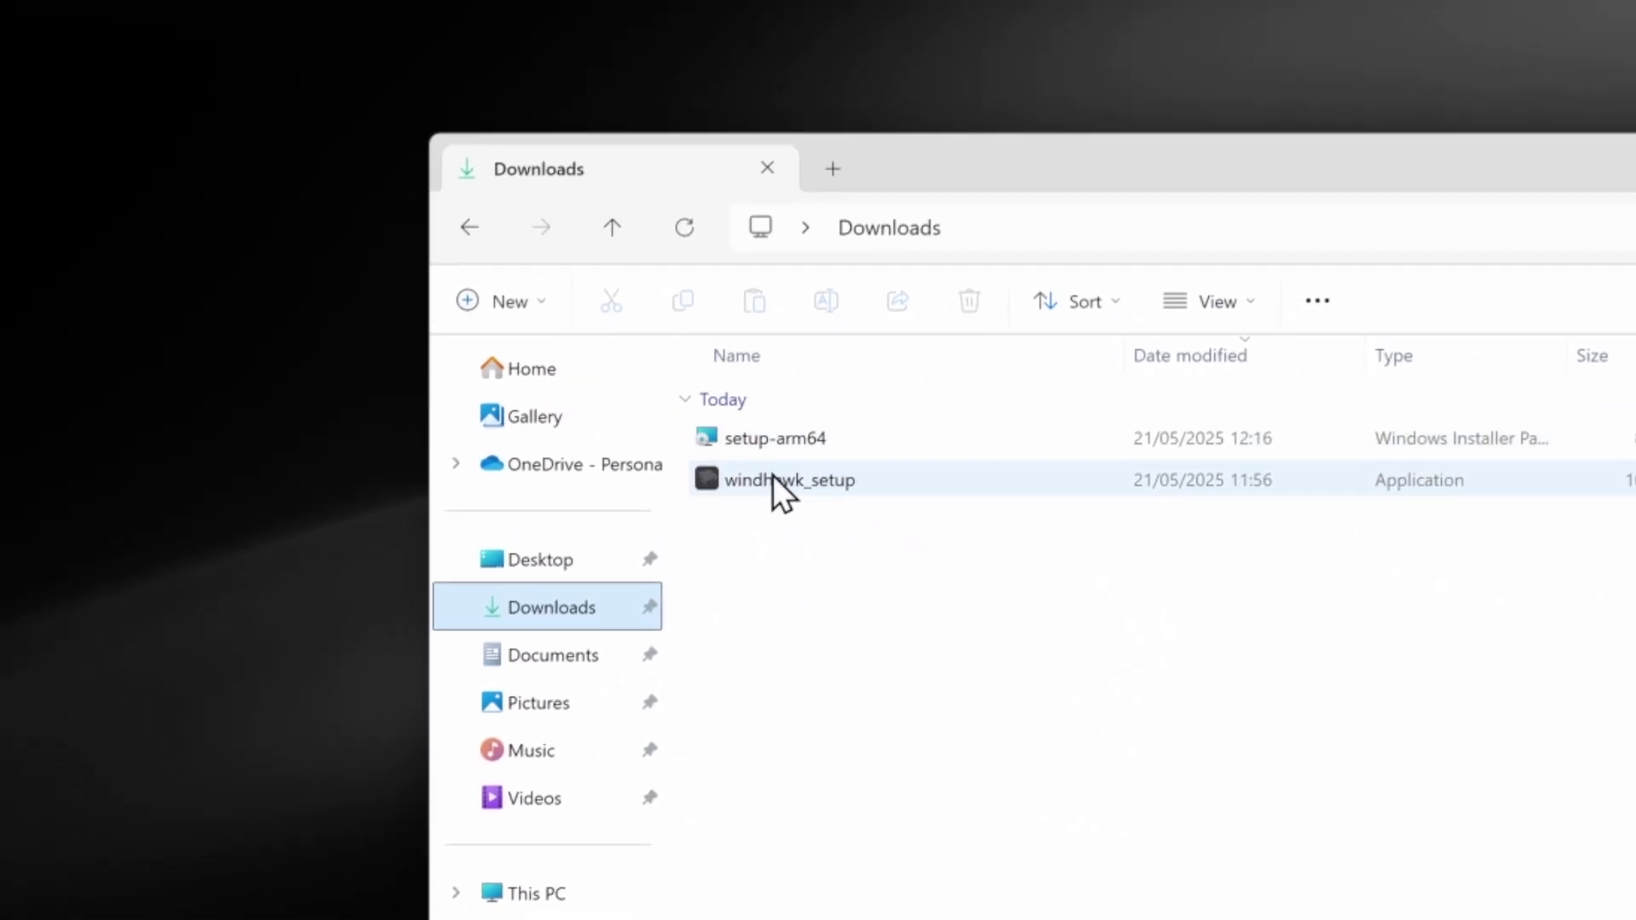
pyautogui.click(539, 702)
# Step: Open wallpaper image 1 and look over its context menu options
pyautogui.click(820, 464)
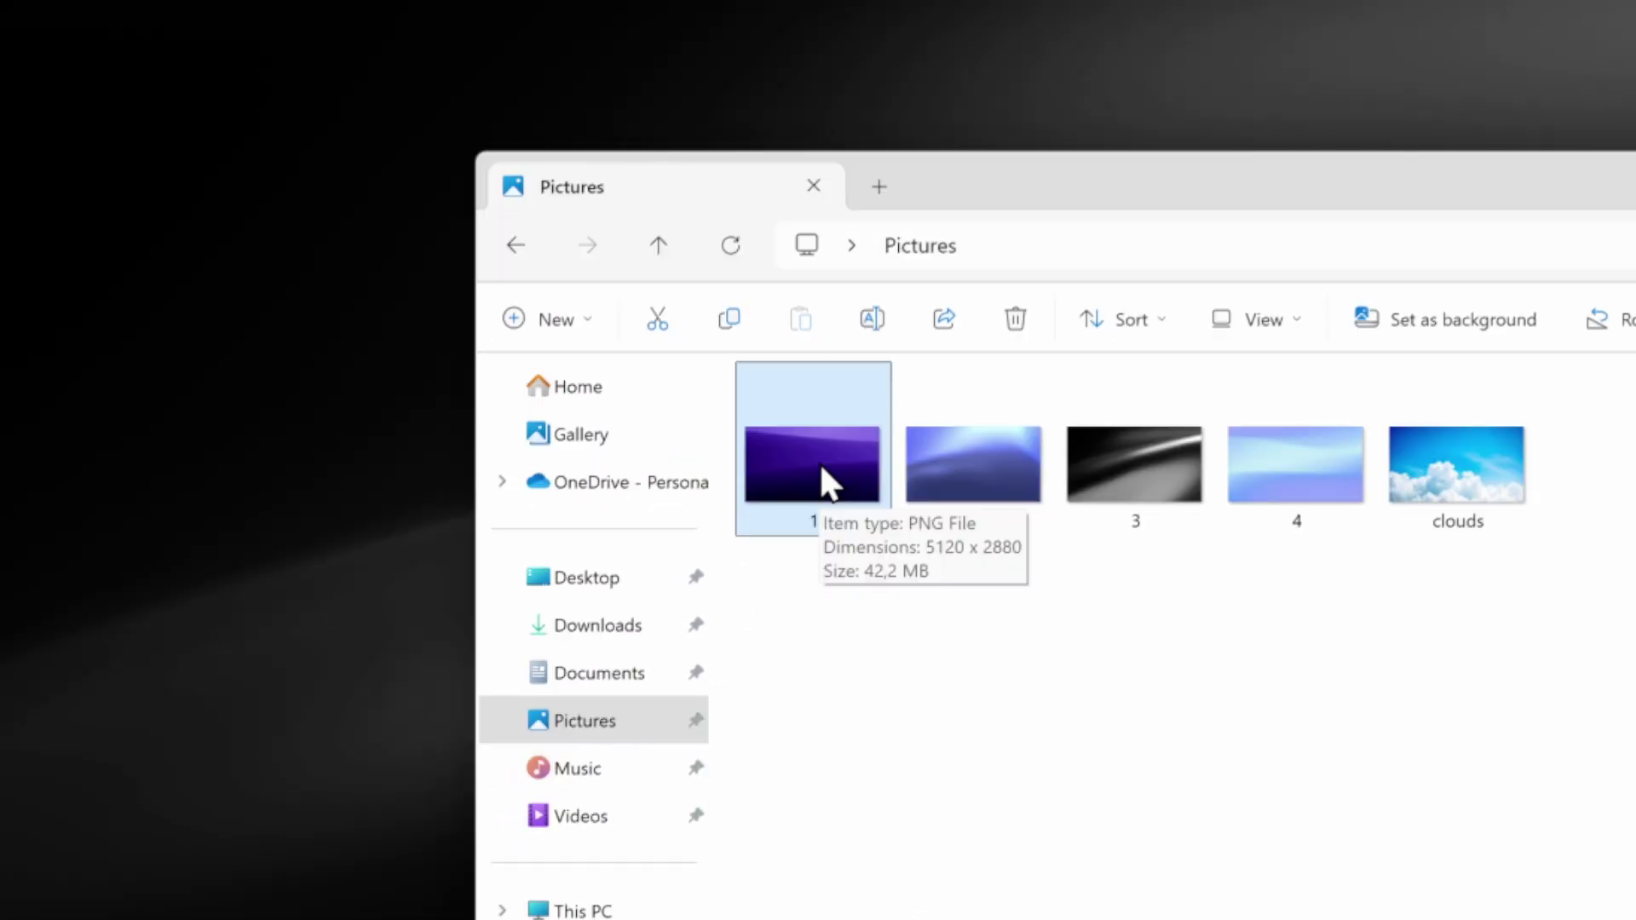
pyautogui.doubleClick(822, 465)
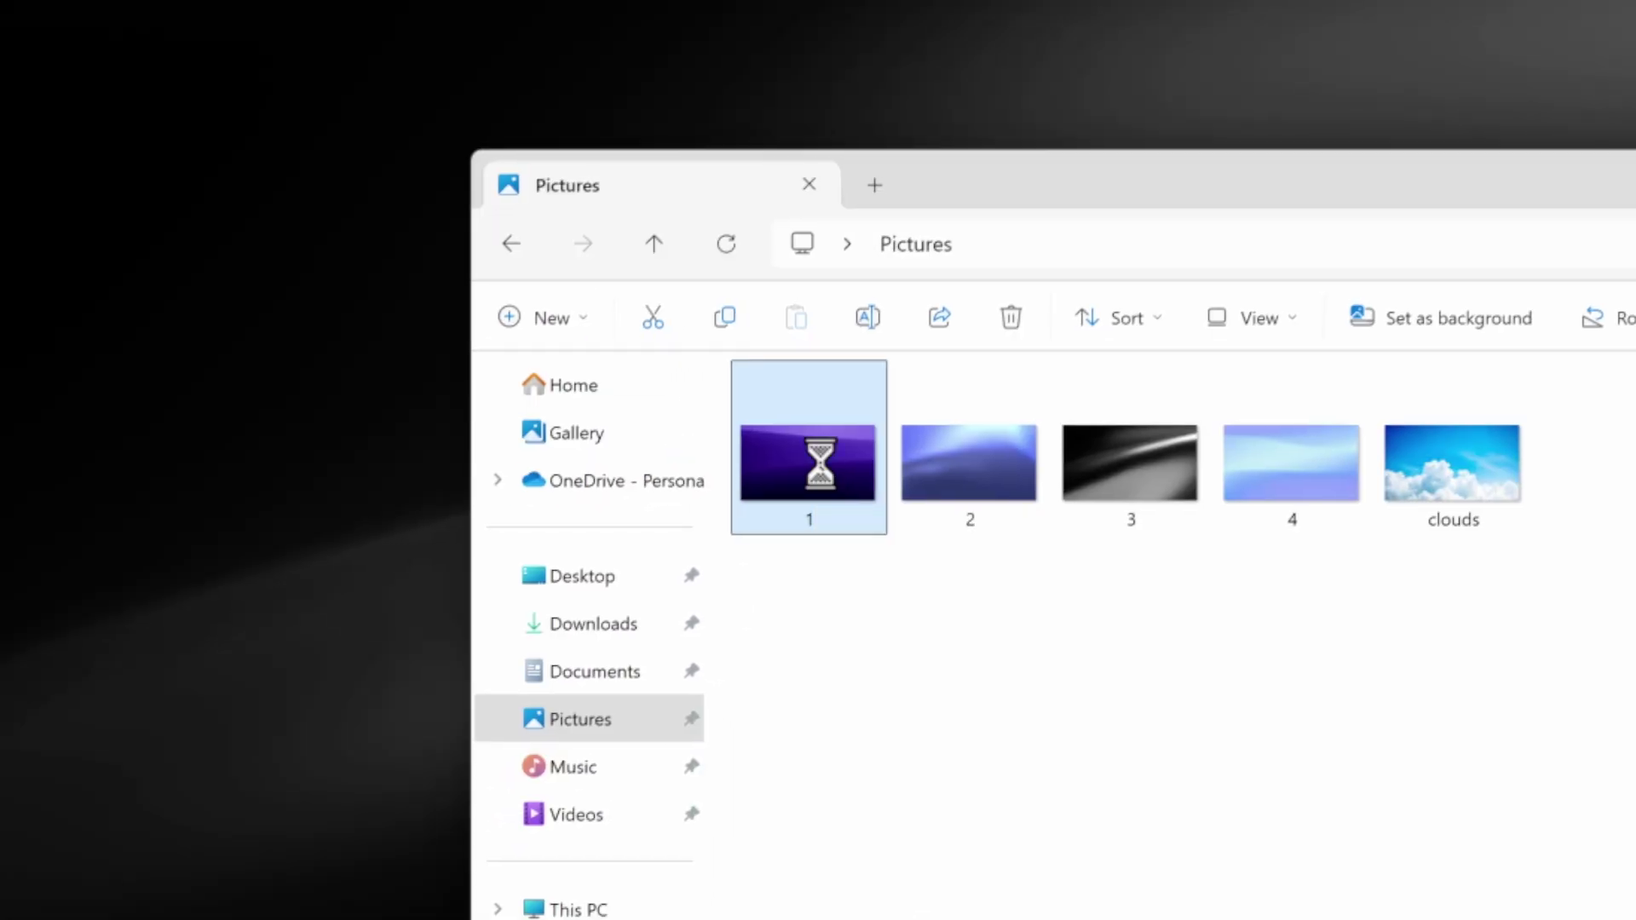
pyautogui.rightClick(822, 470)
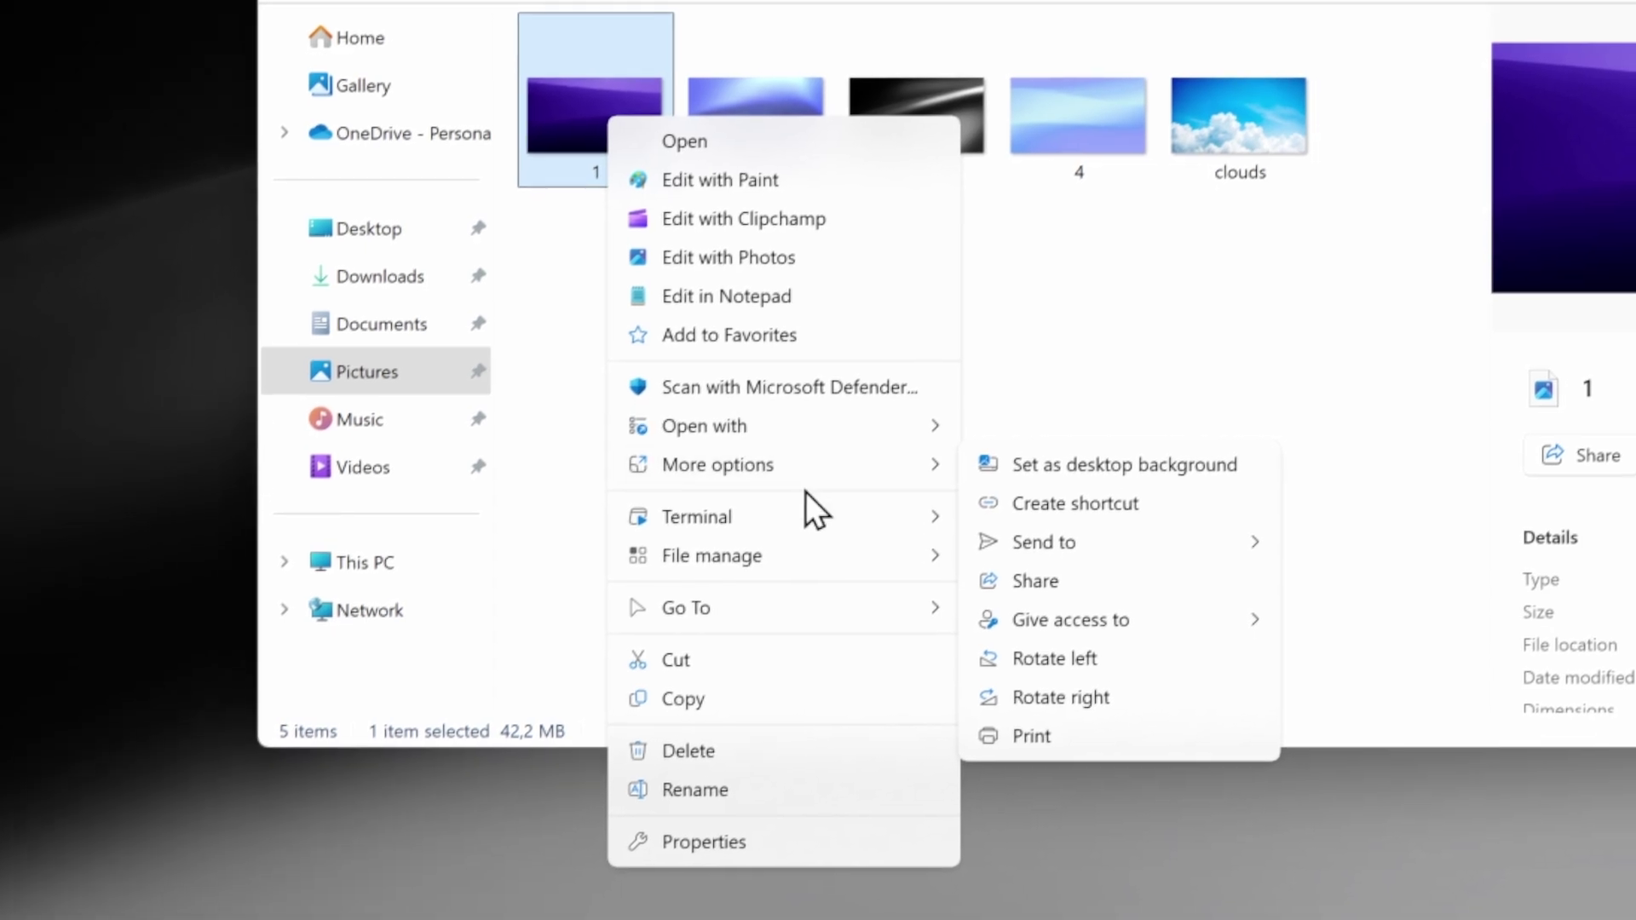
pyautogui.moveTo(856, 604)
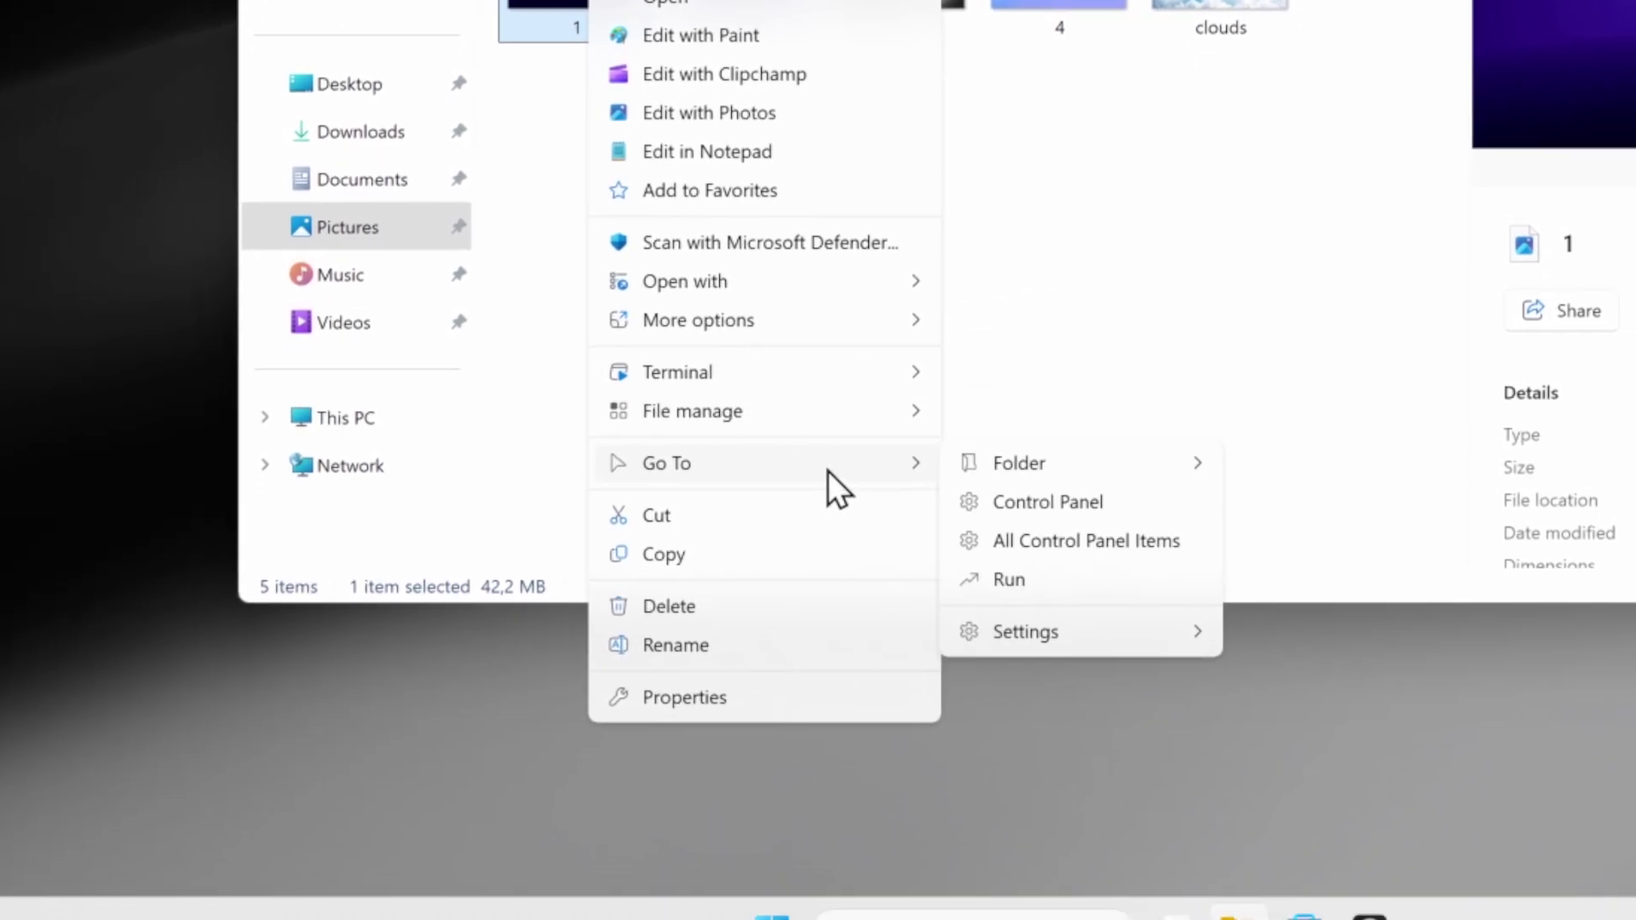
pyautogui.click(1123, 381)
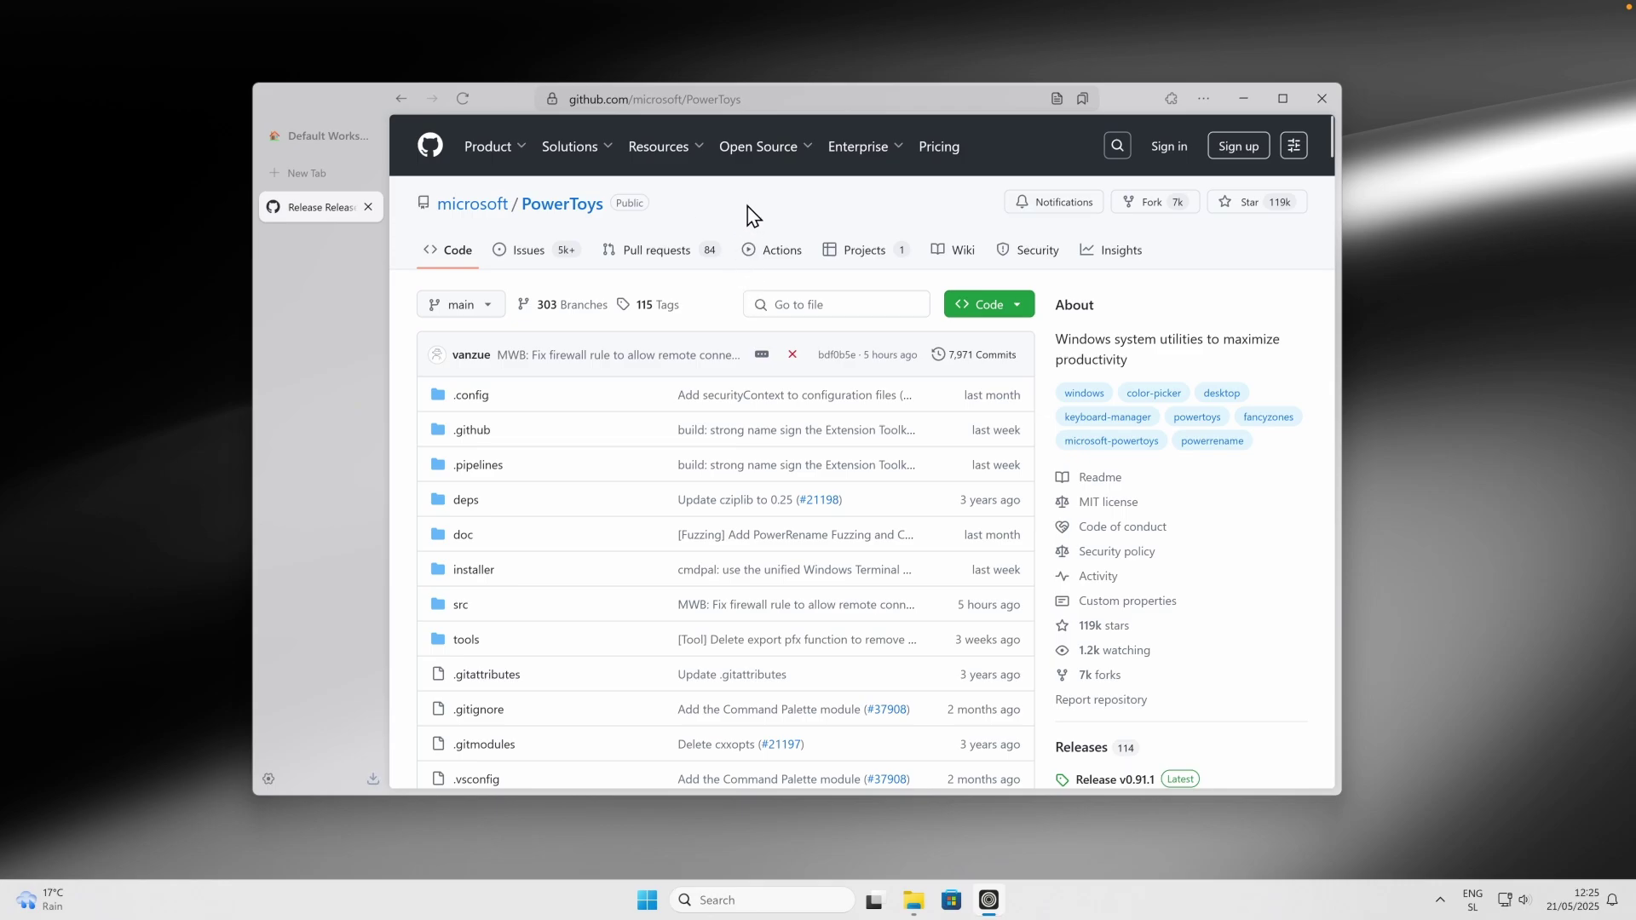
# Step: Open PowerToys Settings from the Welcome to PowerToys window to show the Dashboard
pyautogui.click(692, 101)
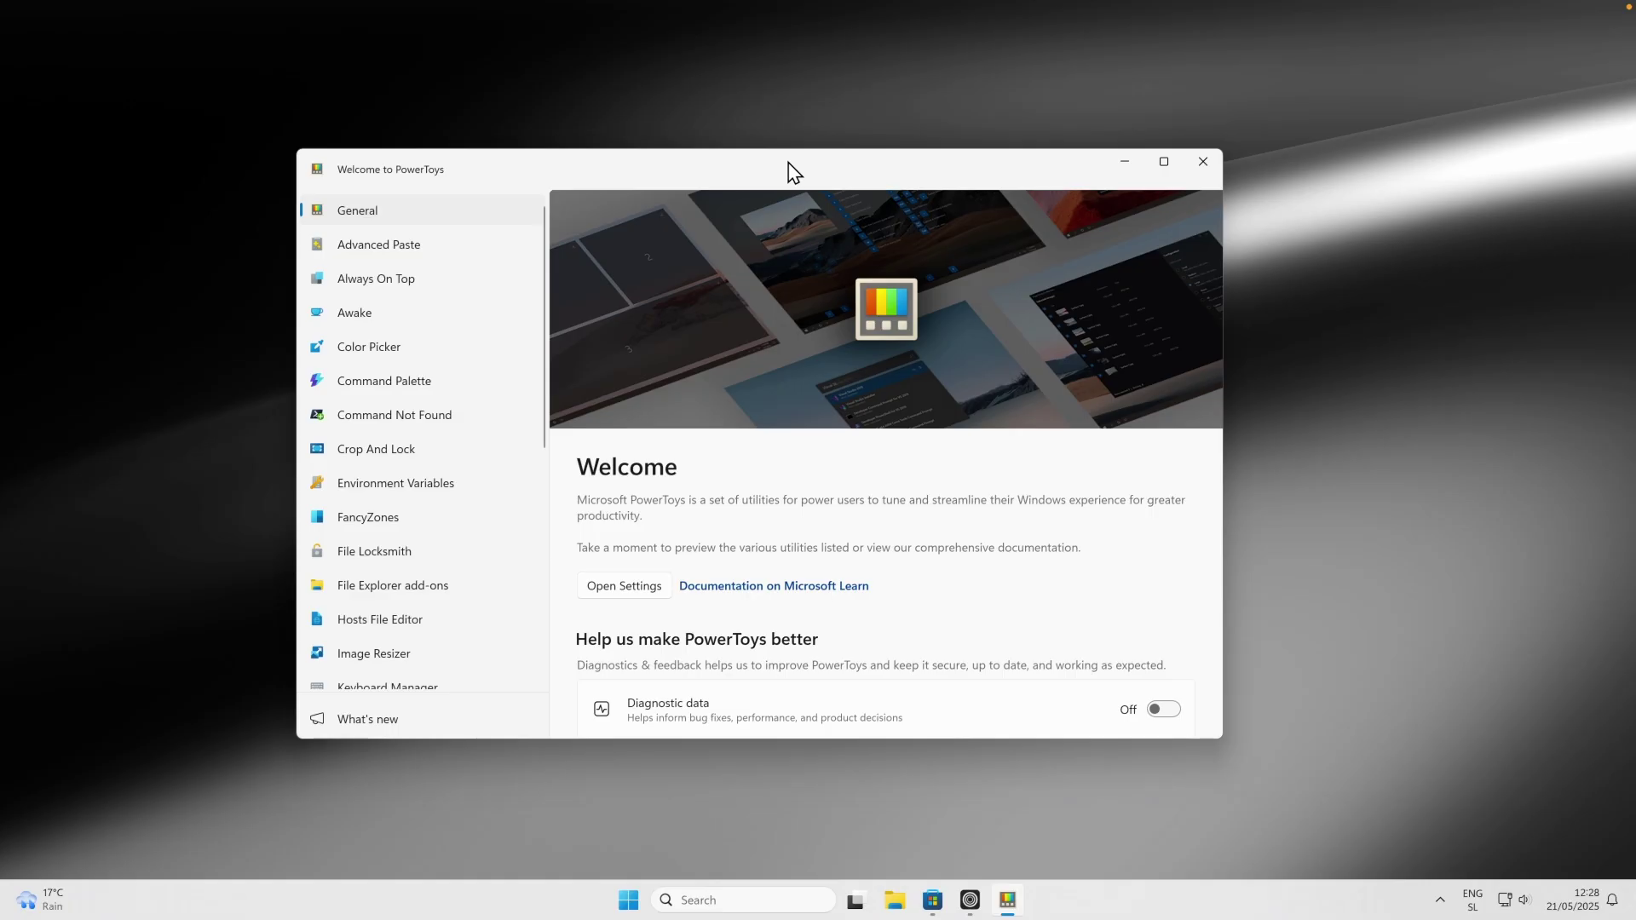
pyautogui.click(650, 588)
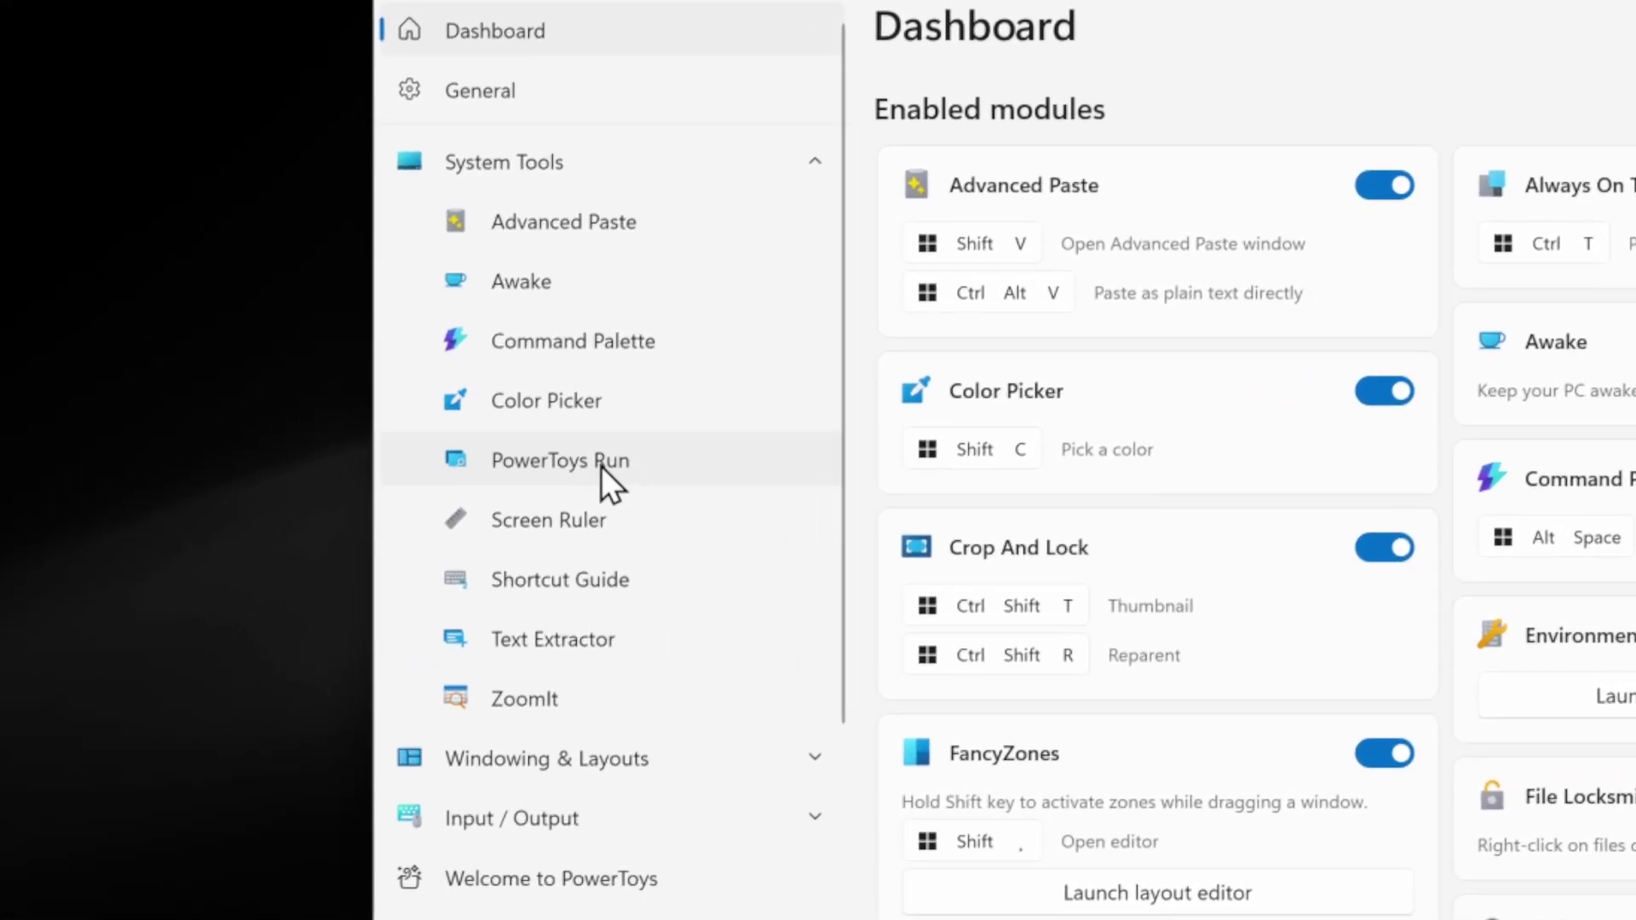
# Step: Open the PowerToys Run settings page, then launch Microsoft Edge through PowerToys Run
pyautogui.click(341, 431)
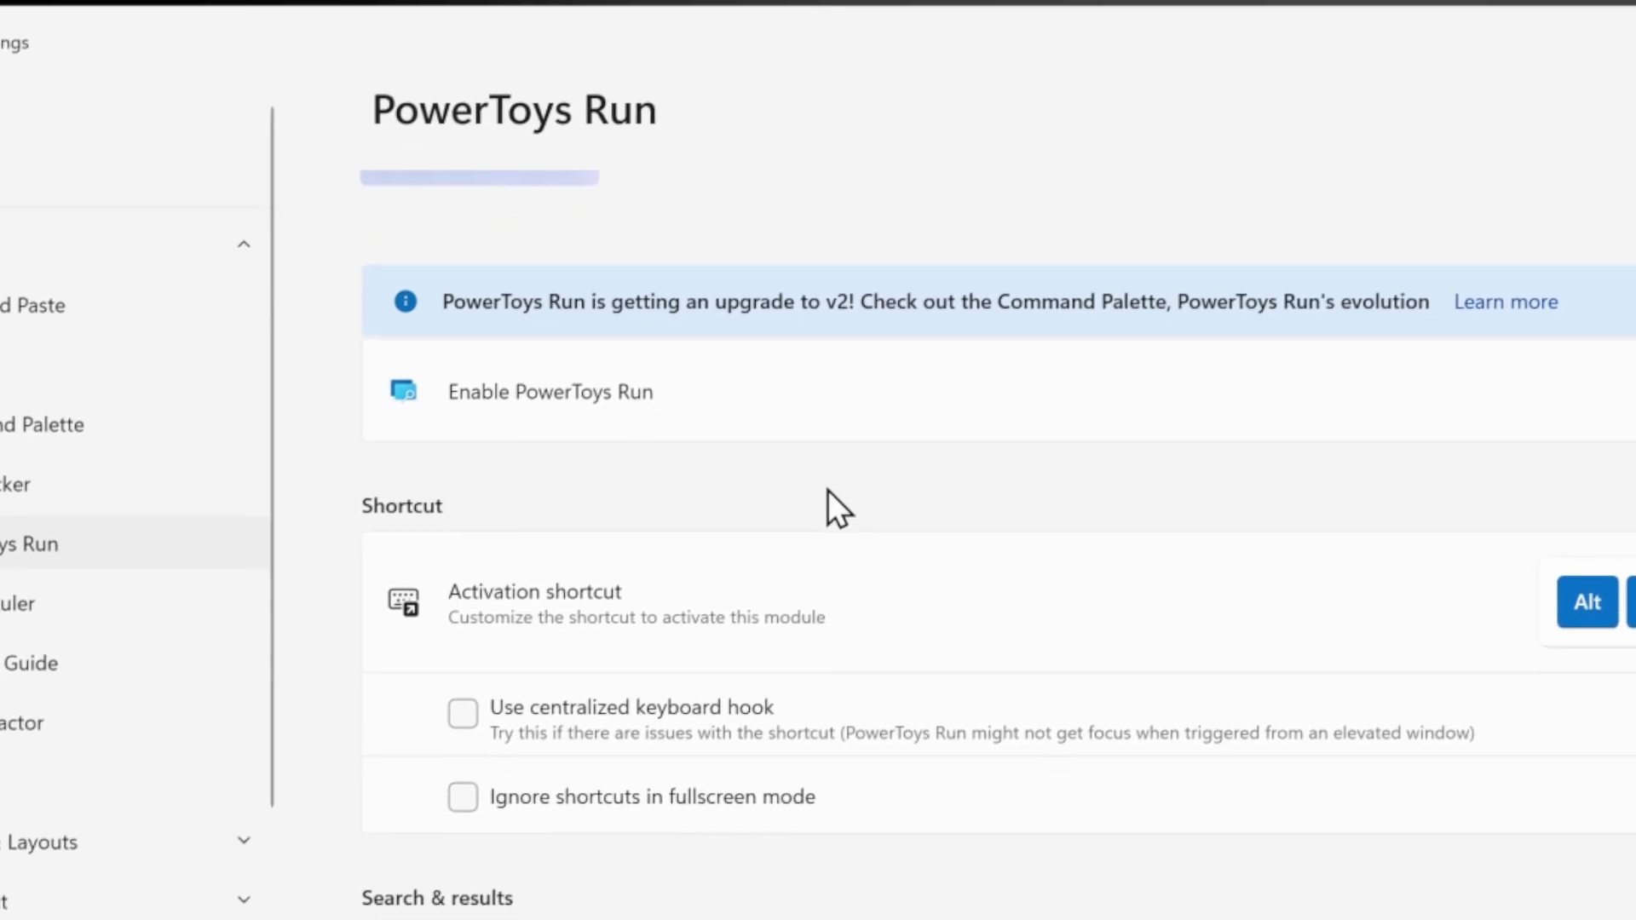
pyautogui.hotkey('alt', 'space')
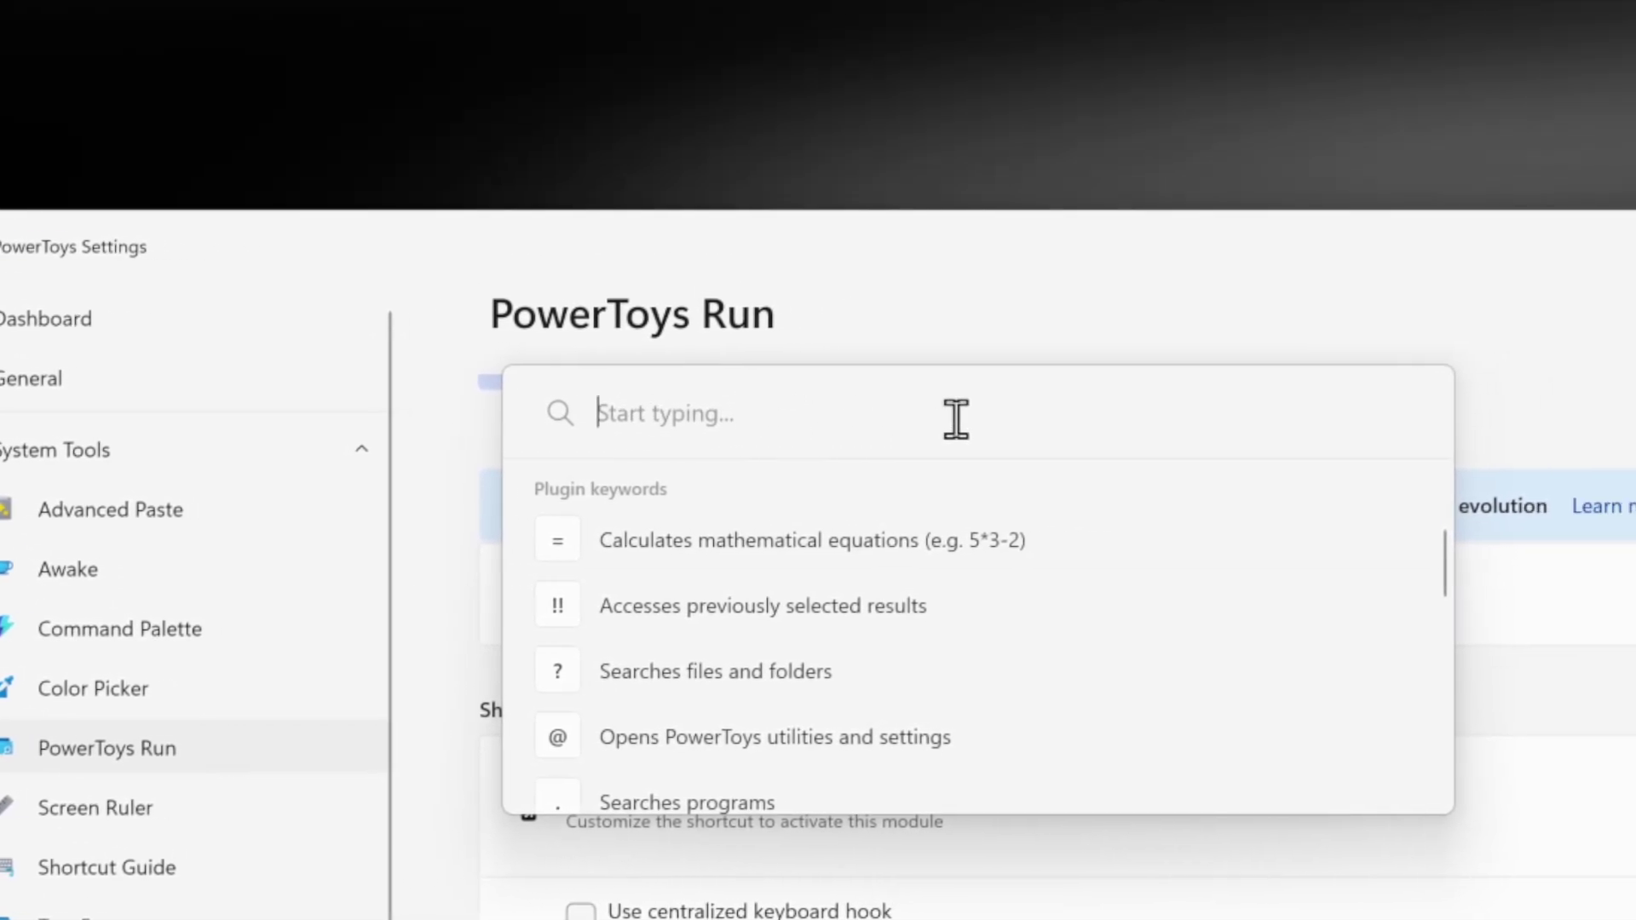
pyautogui.click(1183, 237)
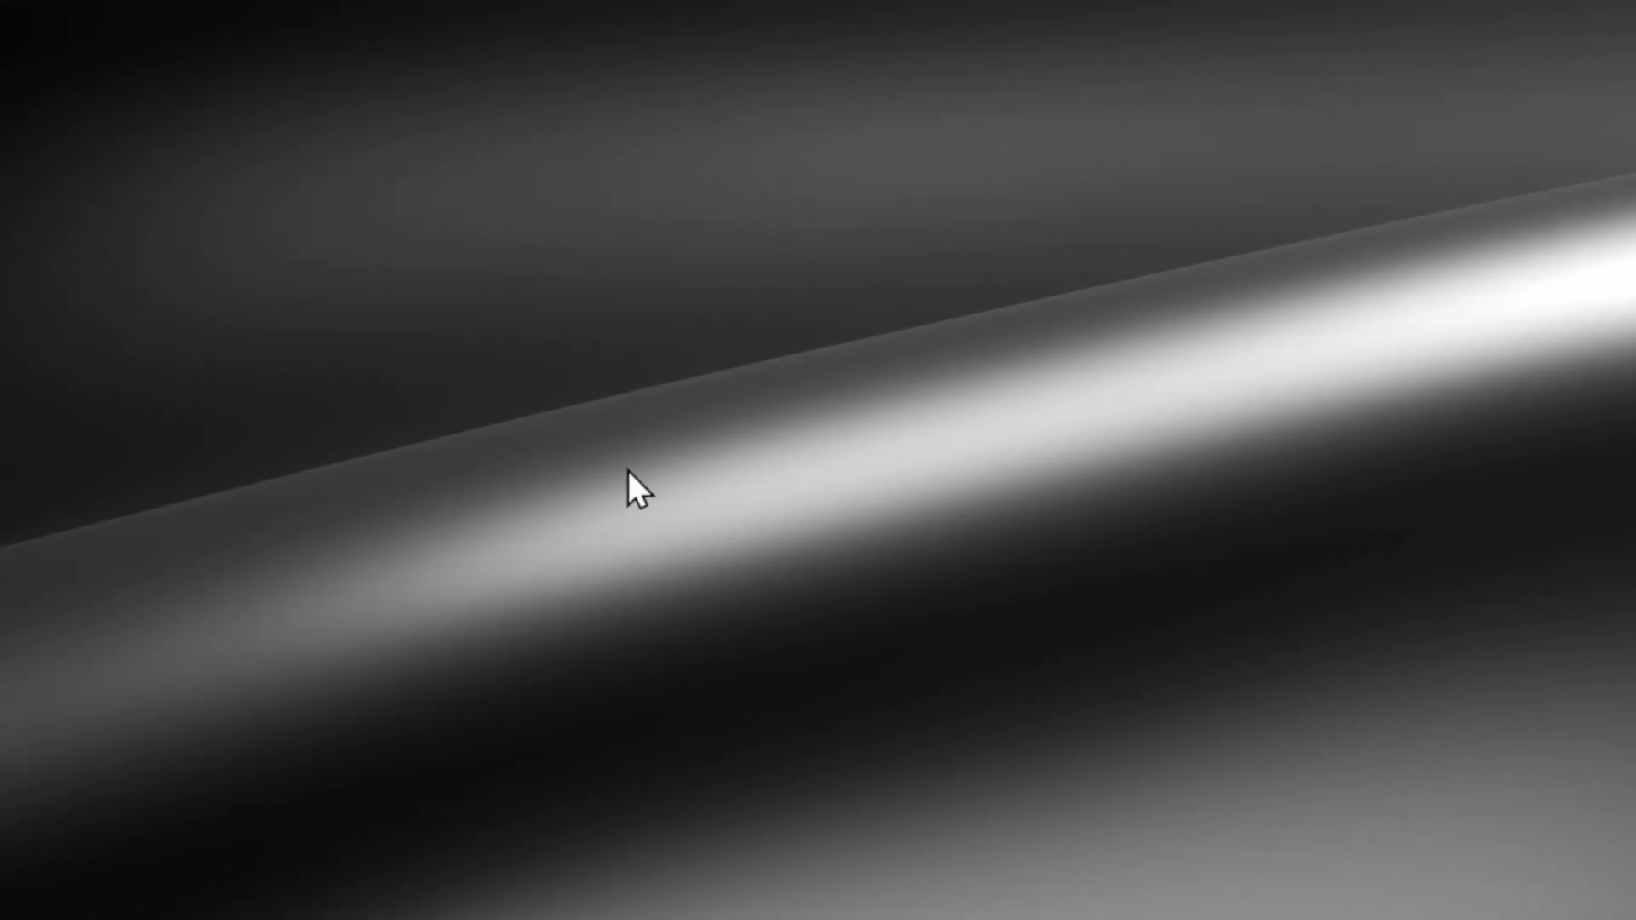
pyautogui.hotkey('alt', 'space')
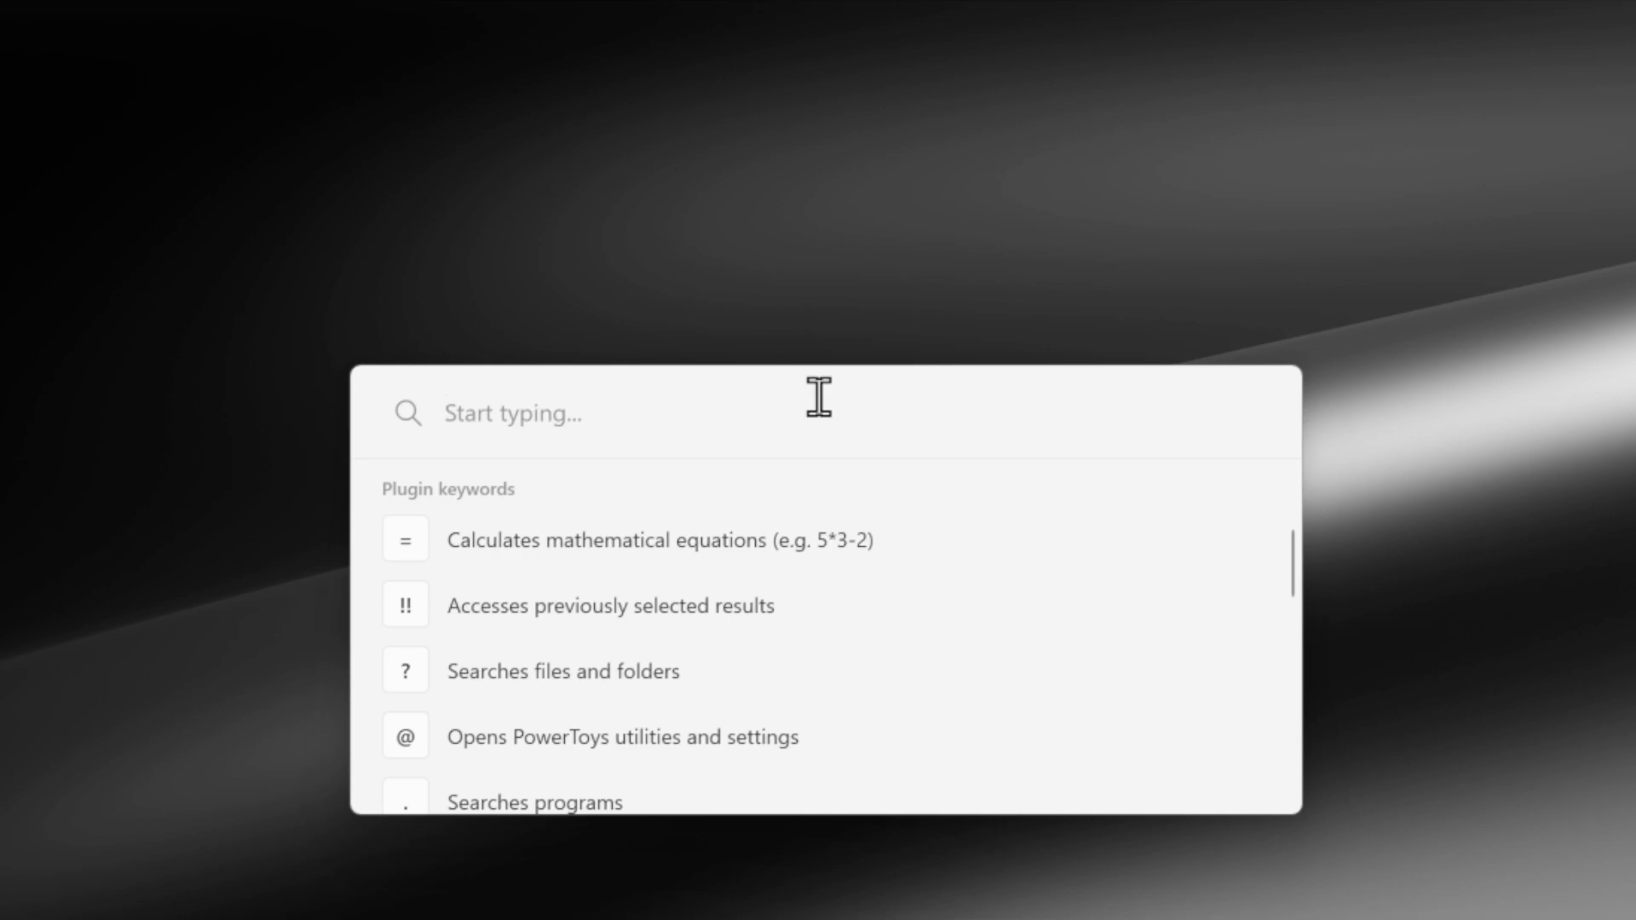
pyautogui.write('microsoft edge')
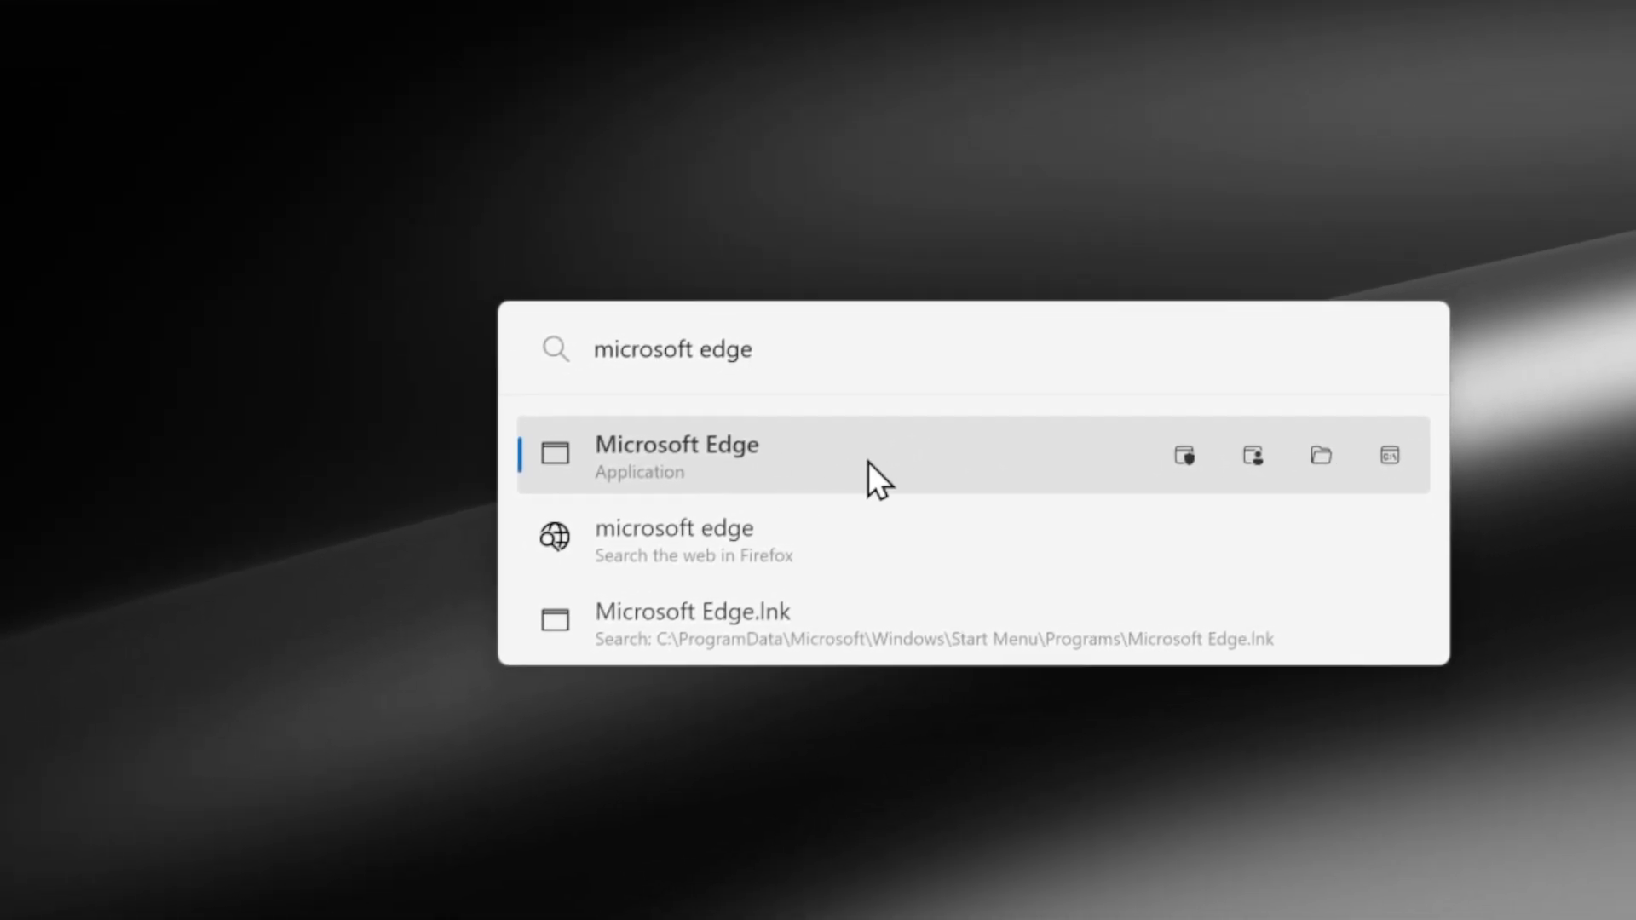
pyautogui.click(820, 463)
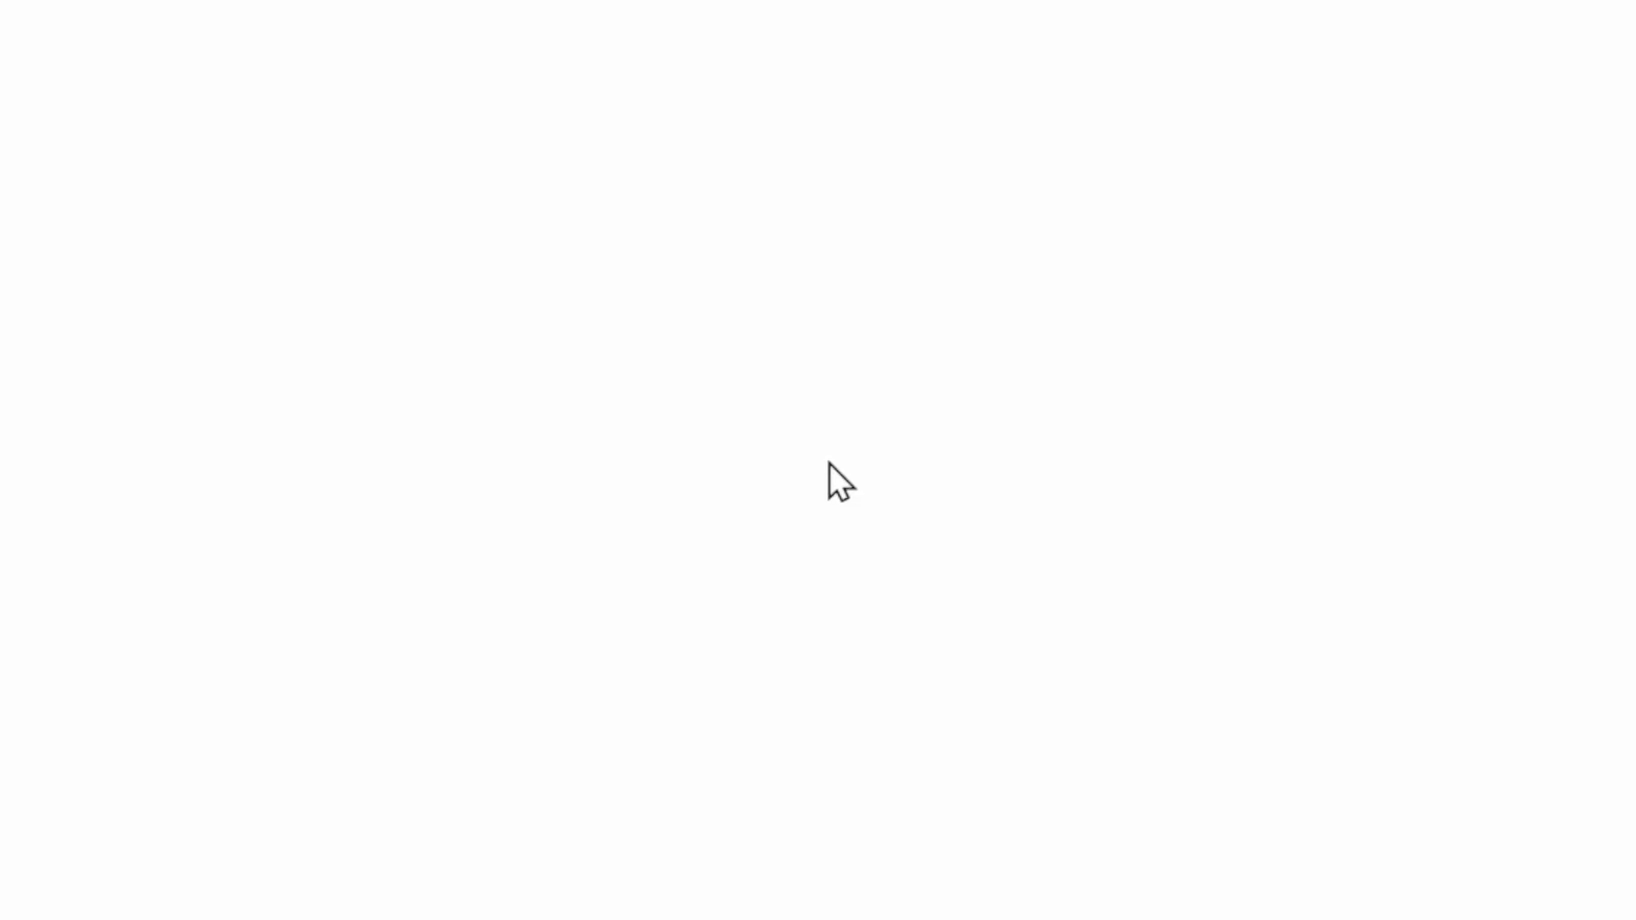
# Step: Minimize Edge and calculate 9 - 1 in PowerToys Run, getting 8
pyautogui.click(1491, 35)
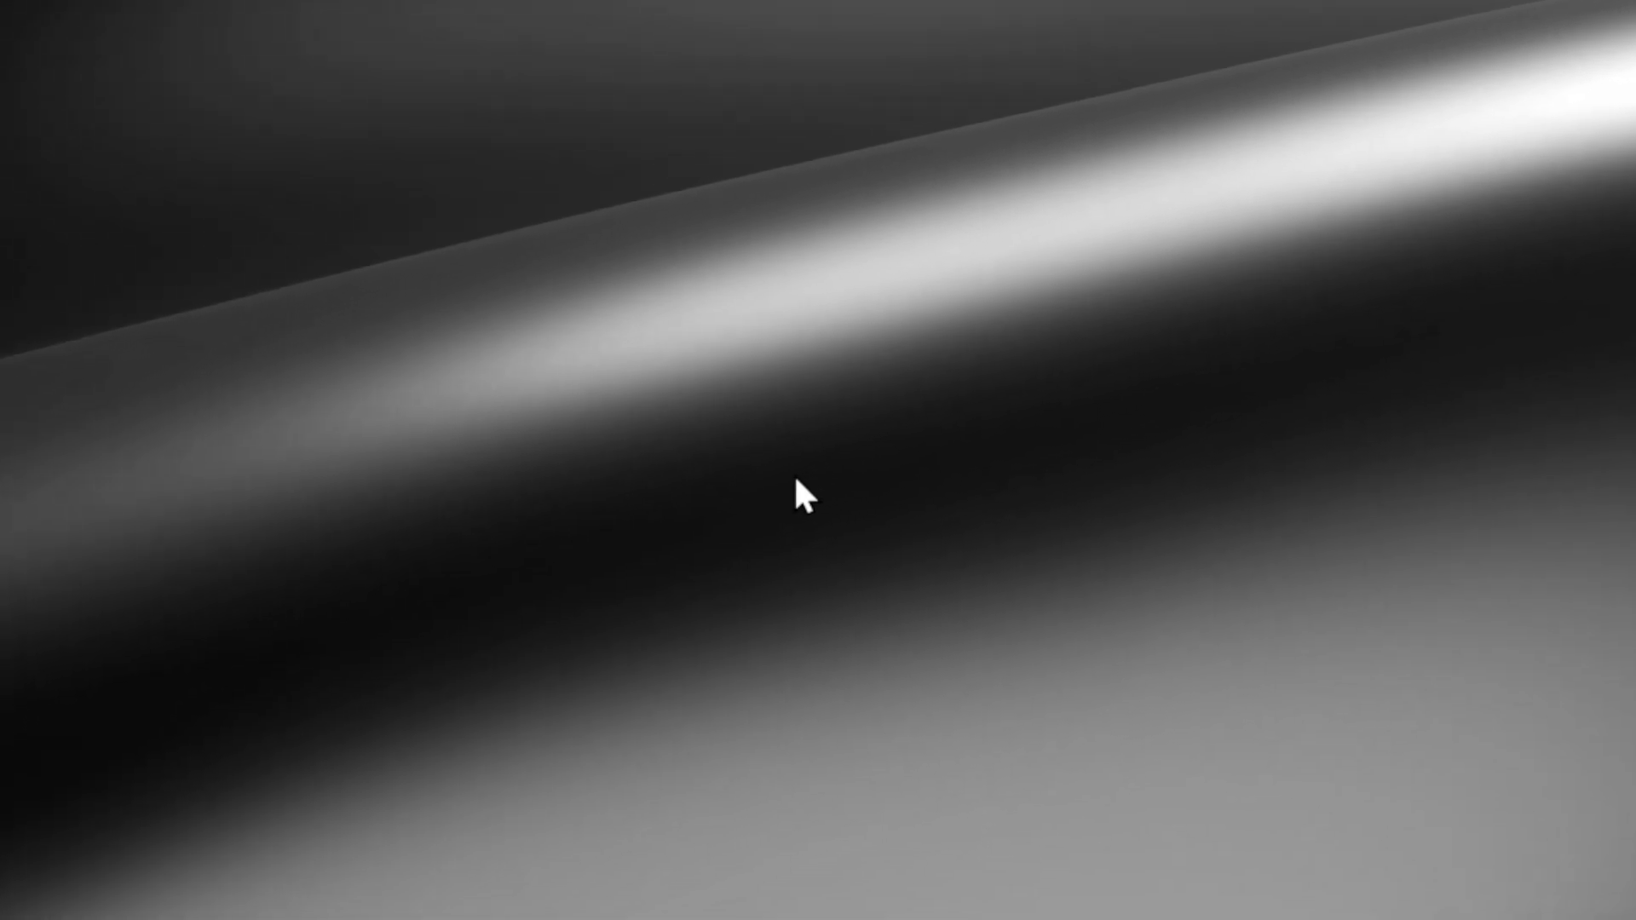
pyautogui.hotkey('alt', 'space')
pyautogui.write('9')
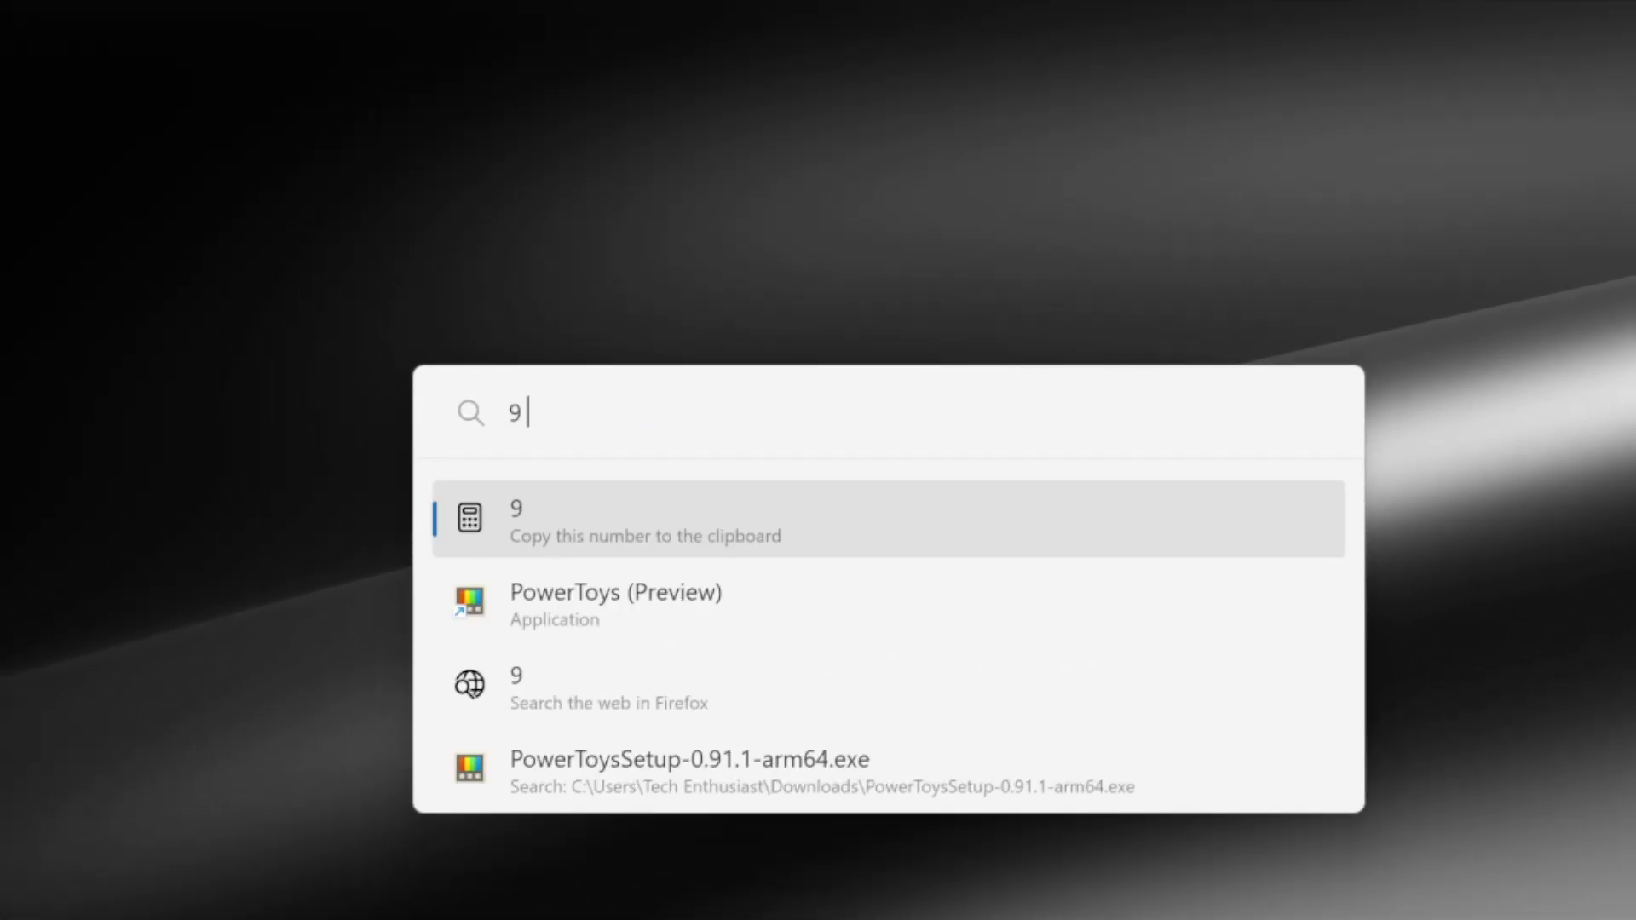
pyautogui.write(' - 1')
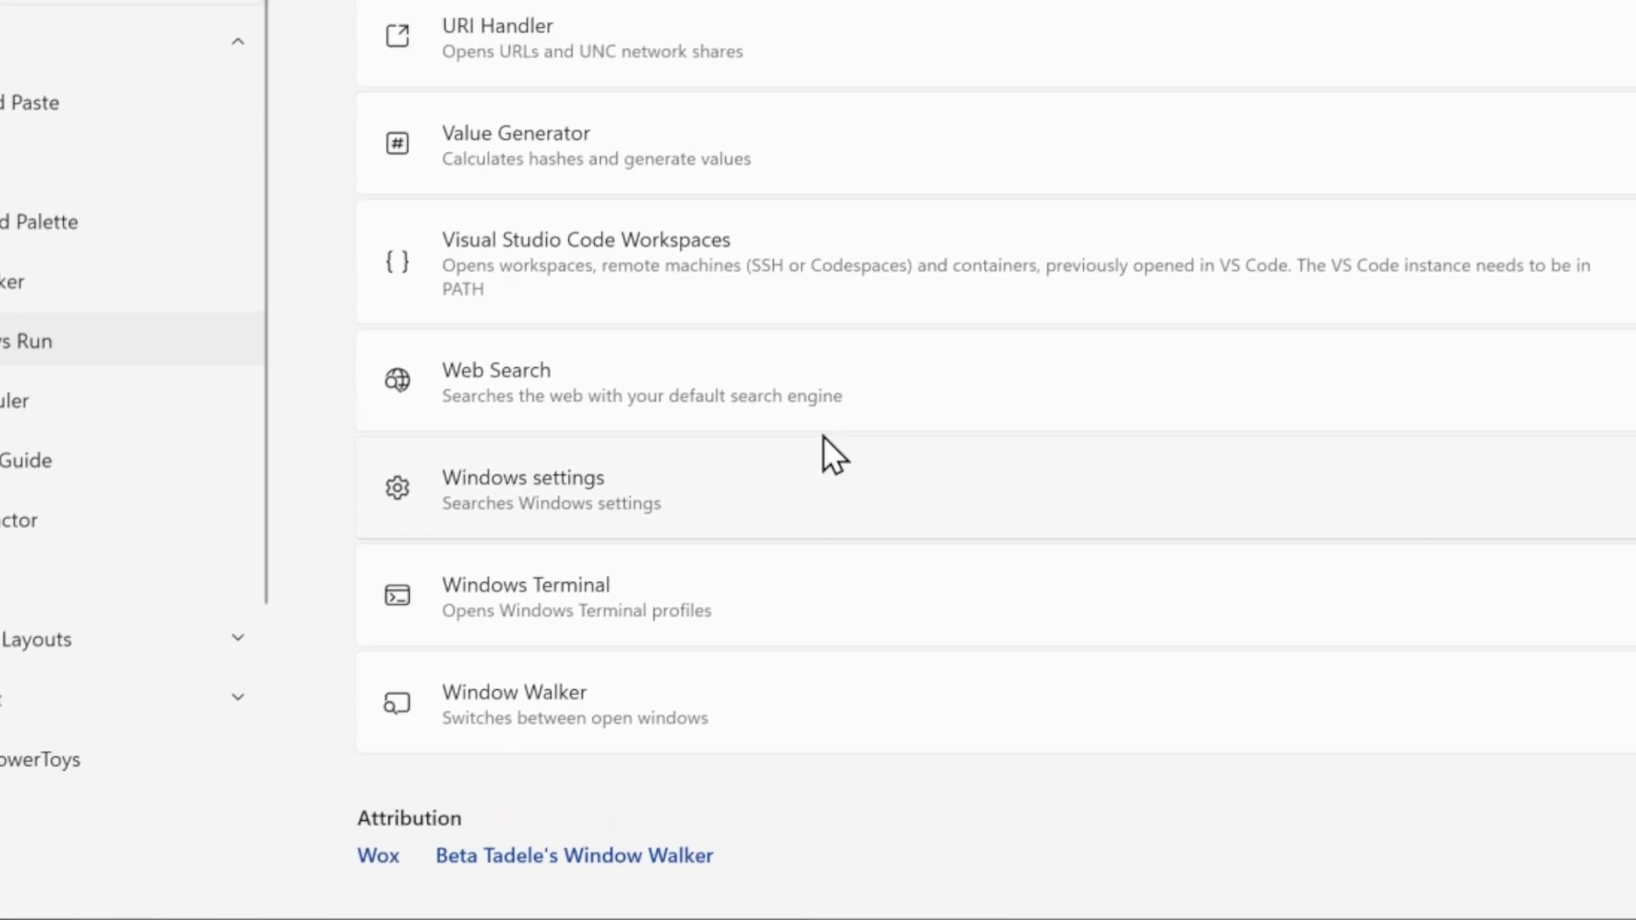
pyautogui.scroll(15, 833, 452)
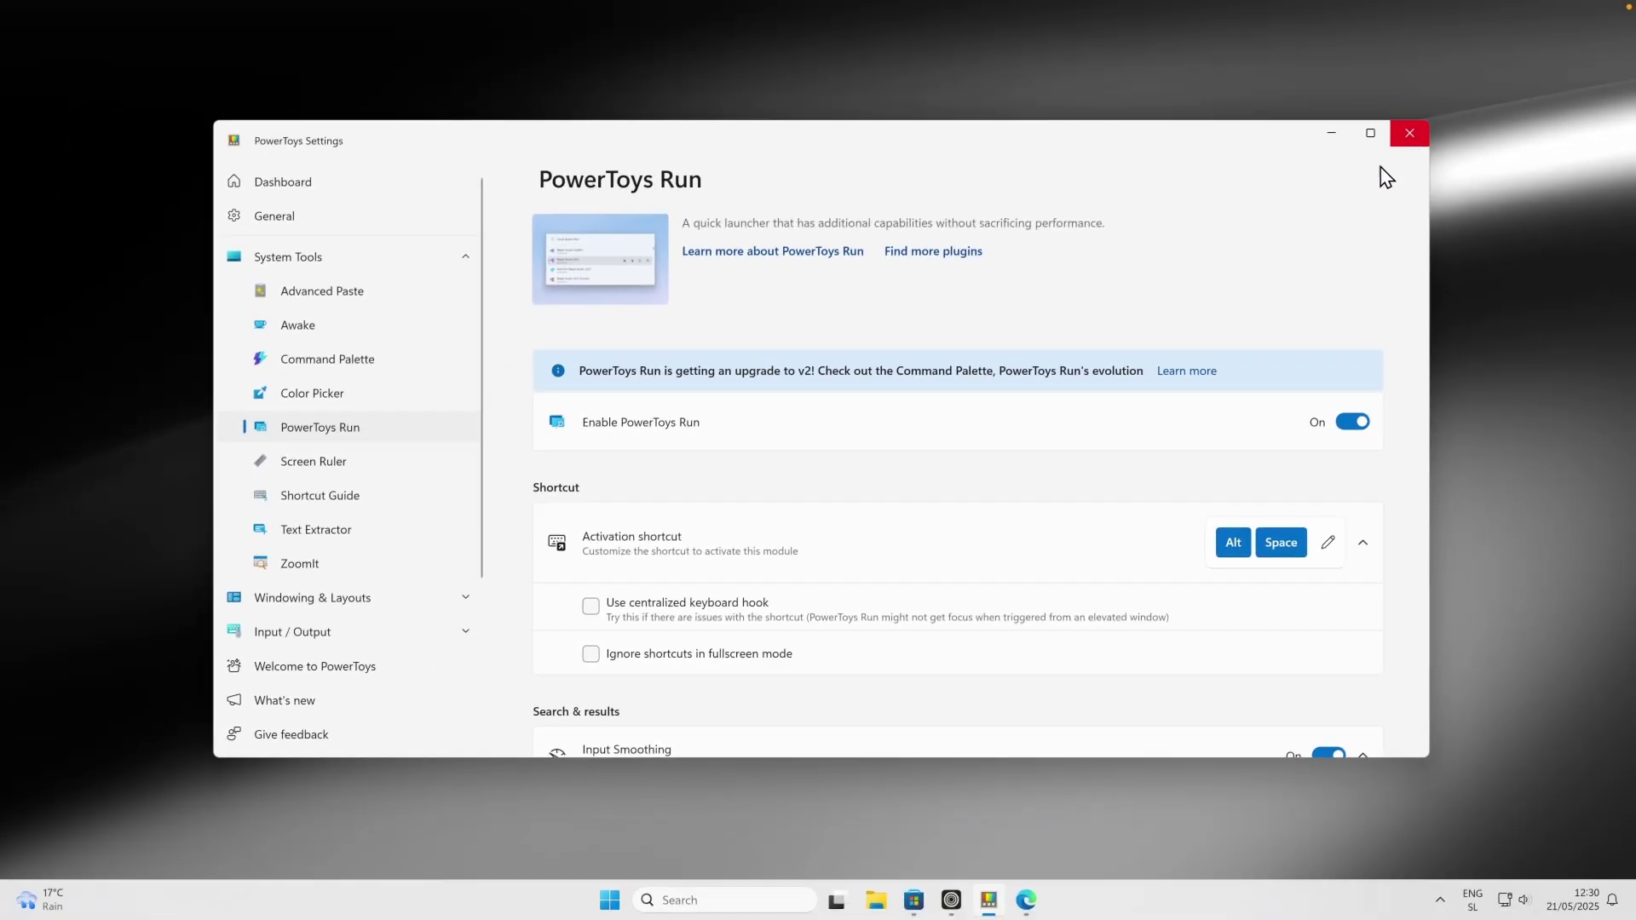
# Step: Close PowerToys Settings and launch ModernFlyouts (Preview) from its Microsoft Store page
pyautogui.click(1410, 133)
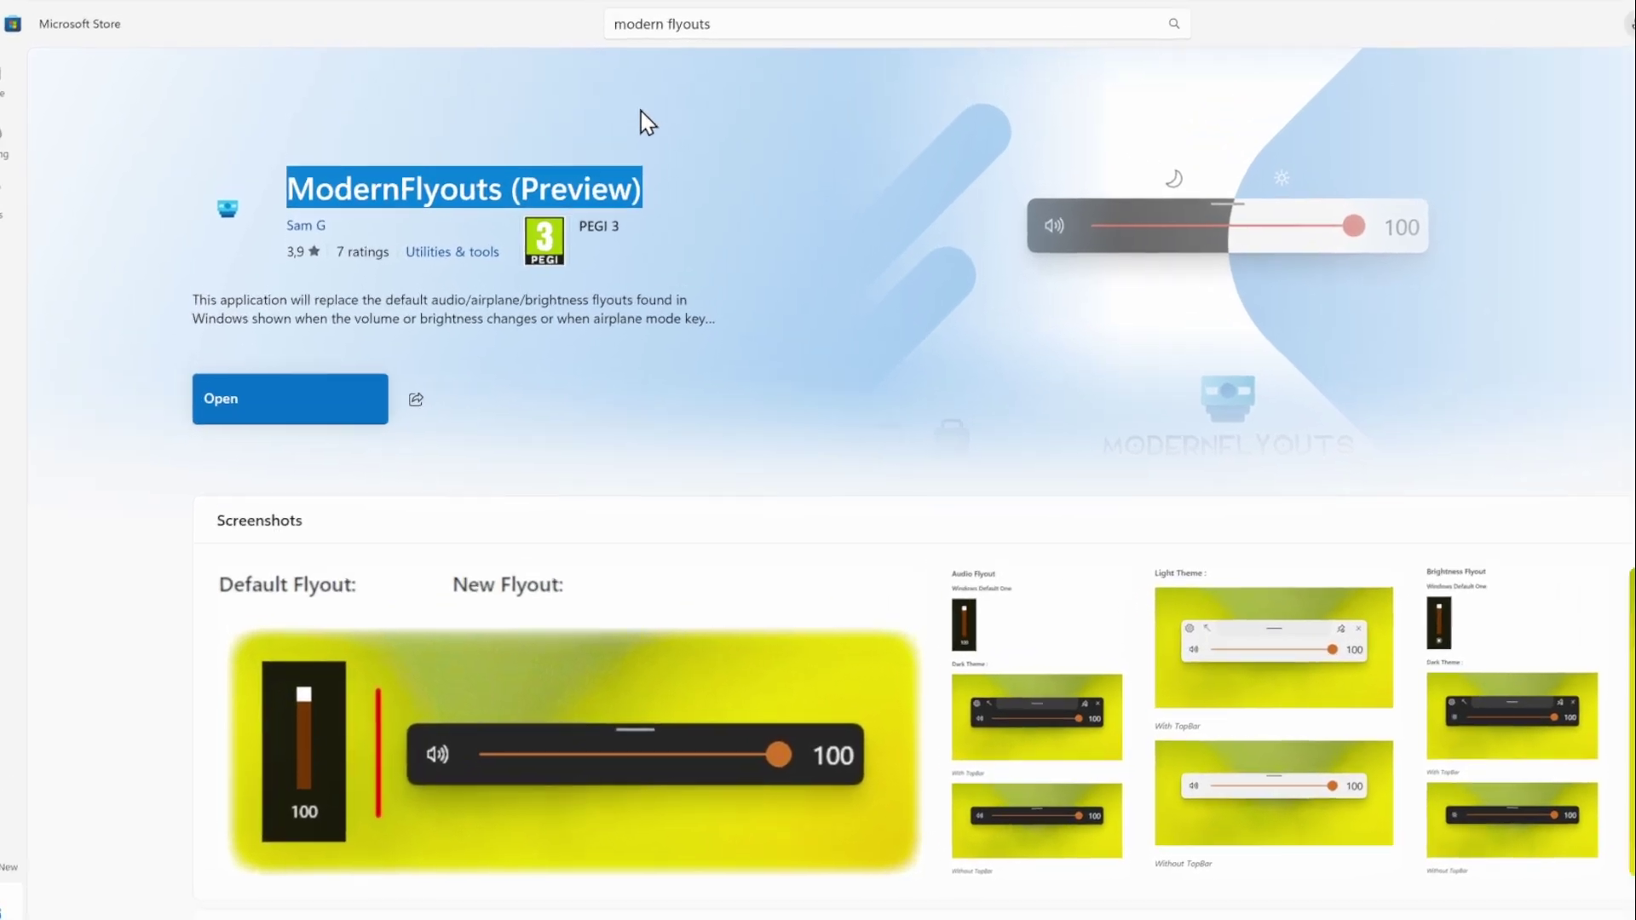
pyautogui.click(640, 113)
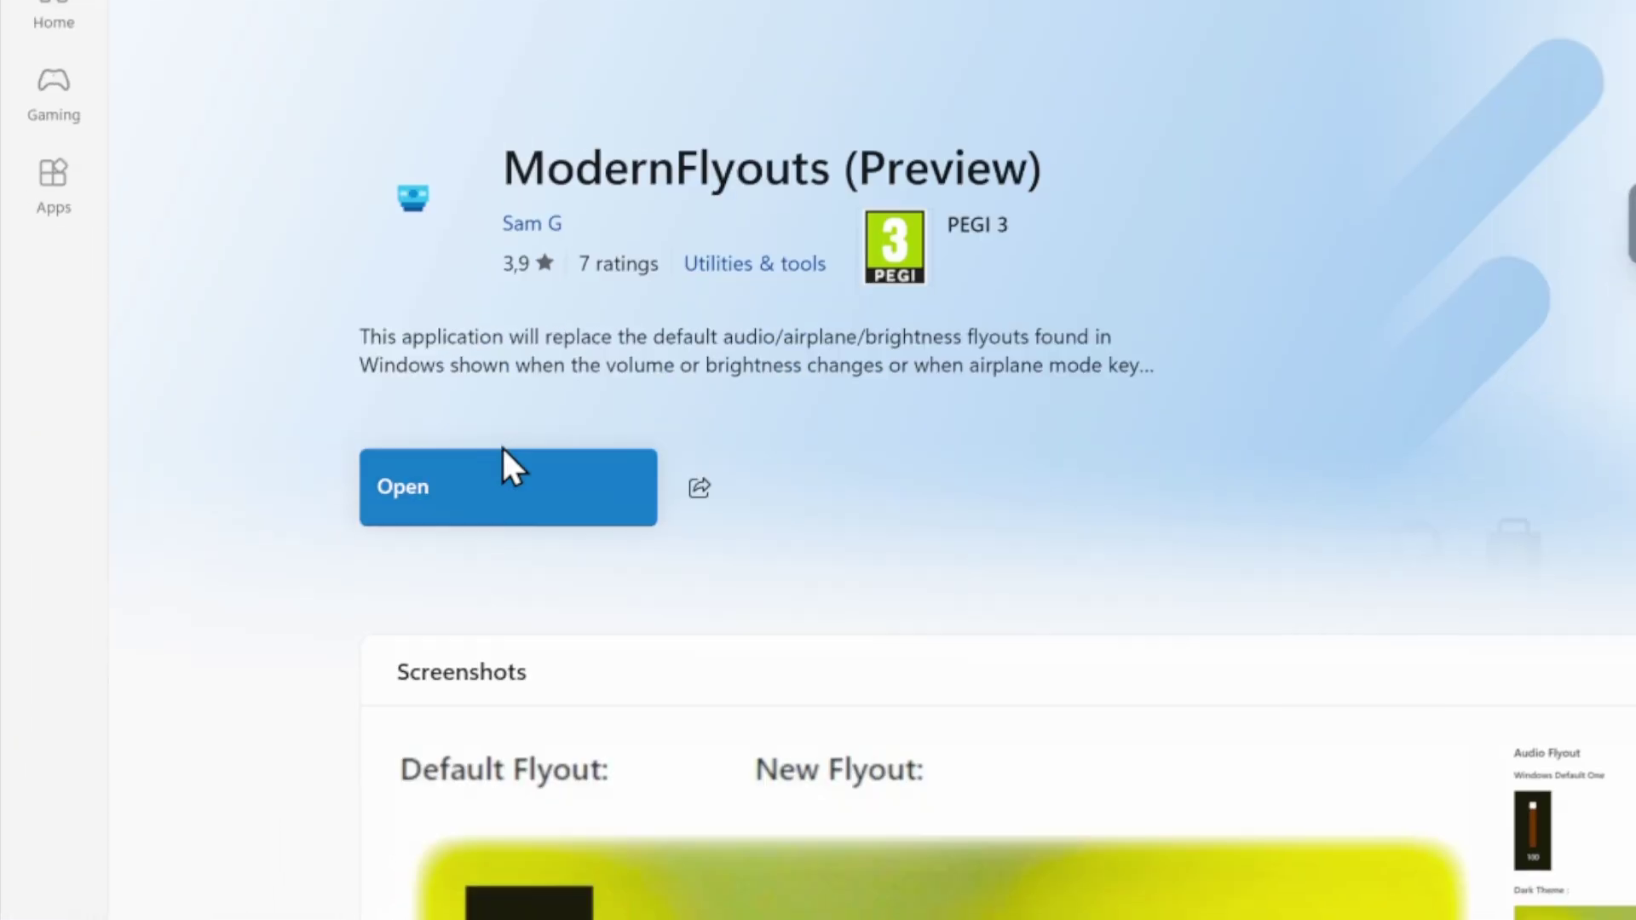
pyautogui.click(502, 516)
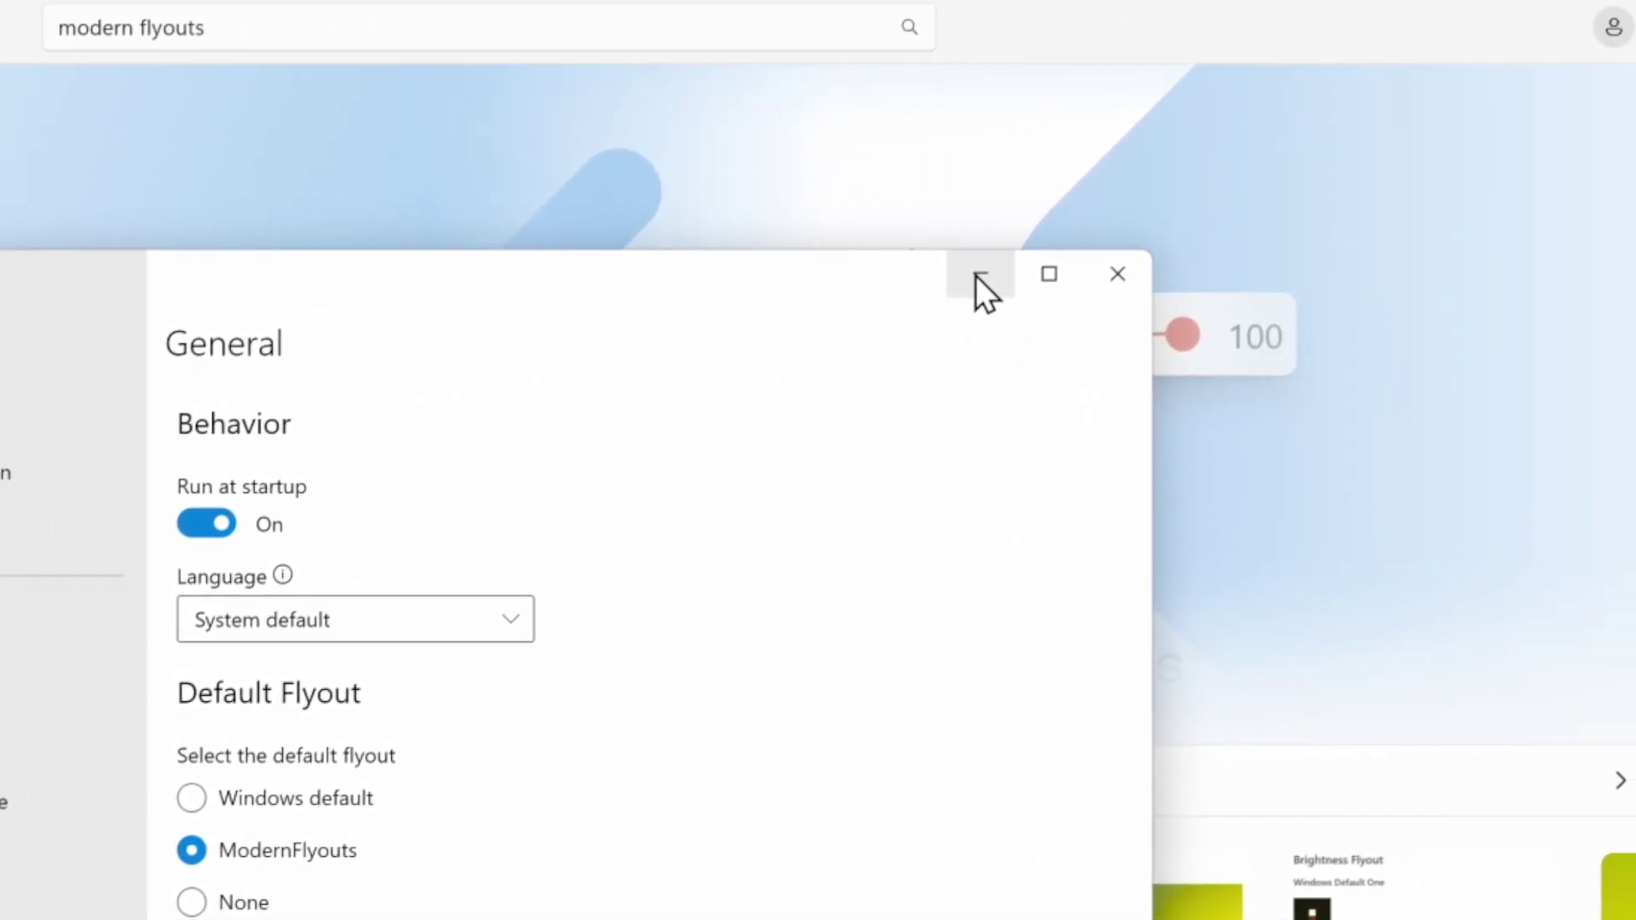
# Step: Minimize the ModernFlyouts settings window, leaving ModernFlyouts as the default flyout
pyautogui.click(978, 277)
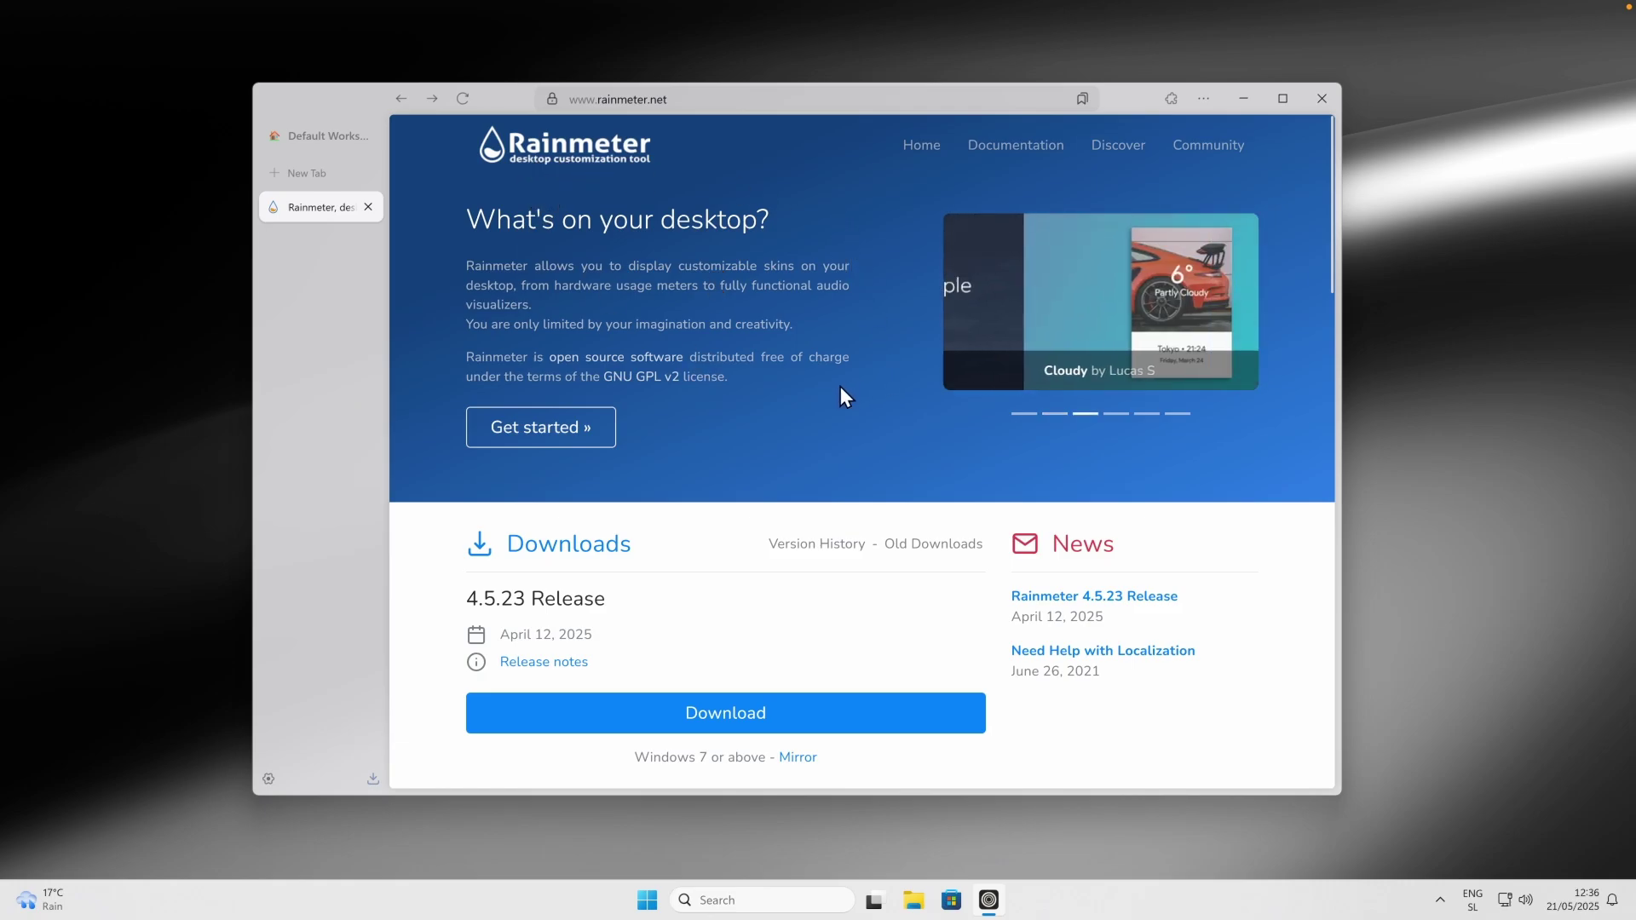
# Step: Download the Rainmeter 4.5.23 installer from rainmeter.net and show it in its Downloads folder
pyautogui.hotkey('ctrl', 'a')
pyautogui.click(754, 149)
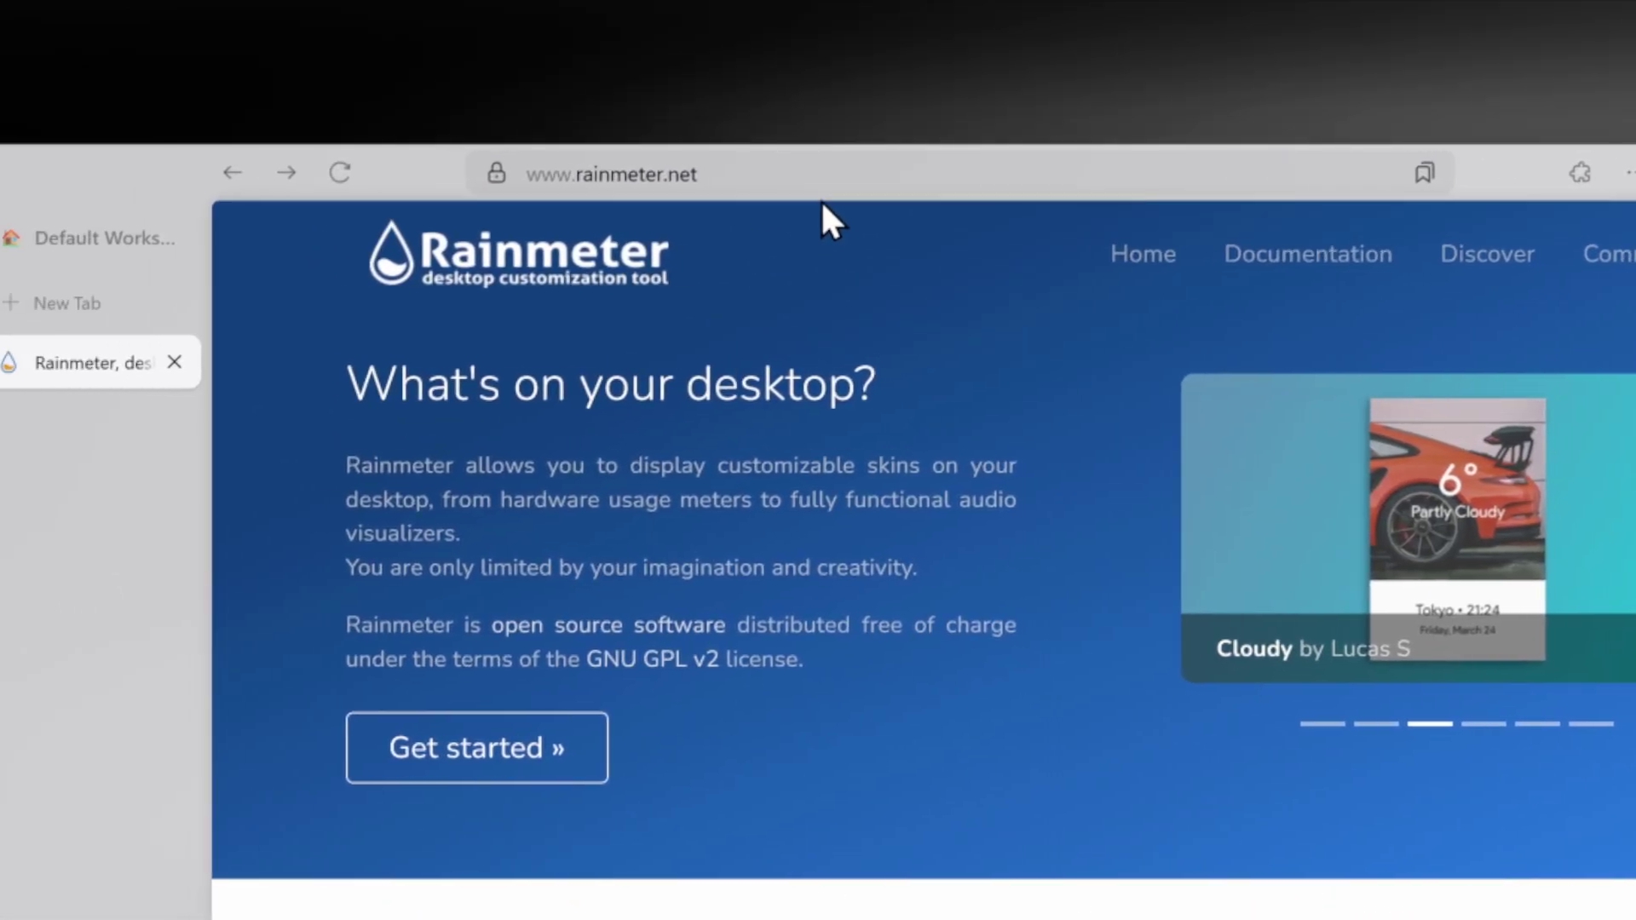
pyautogui.click(818, 173)
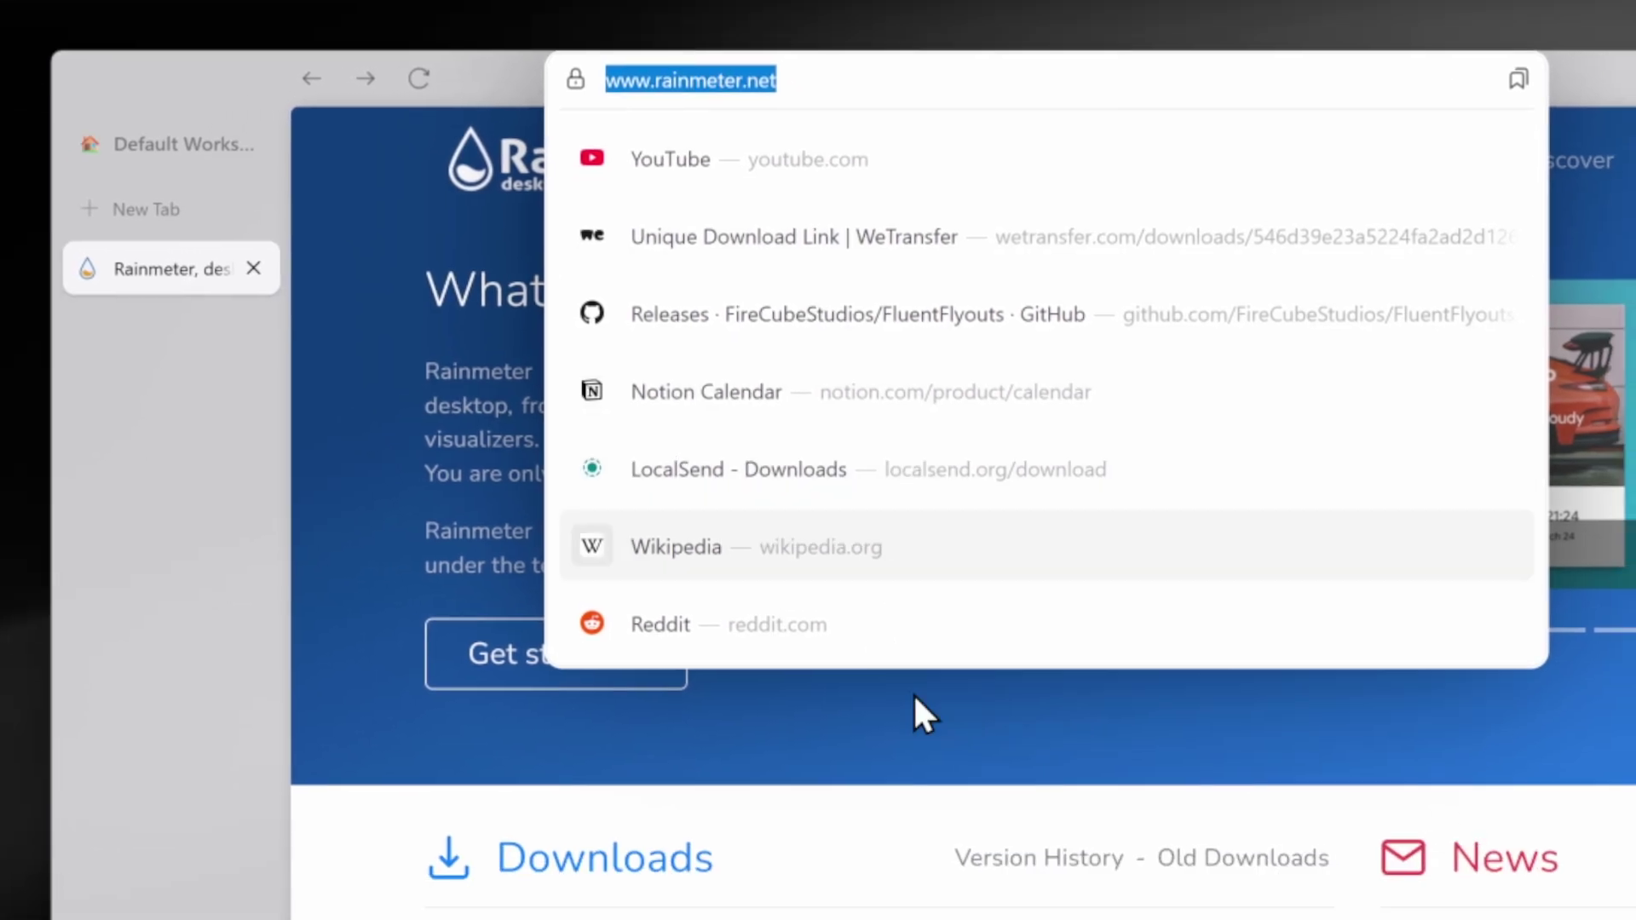
pyautogui.click(848, 844)
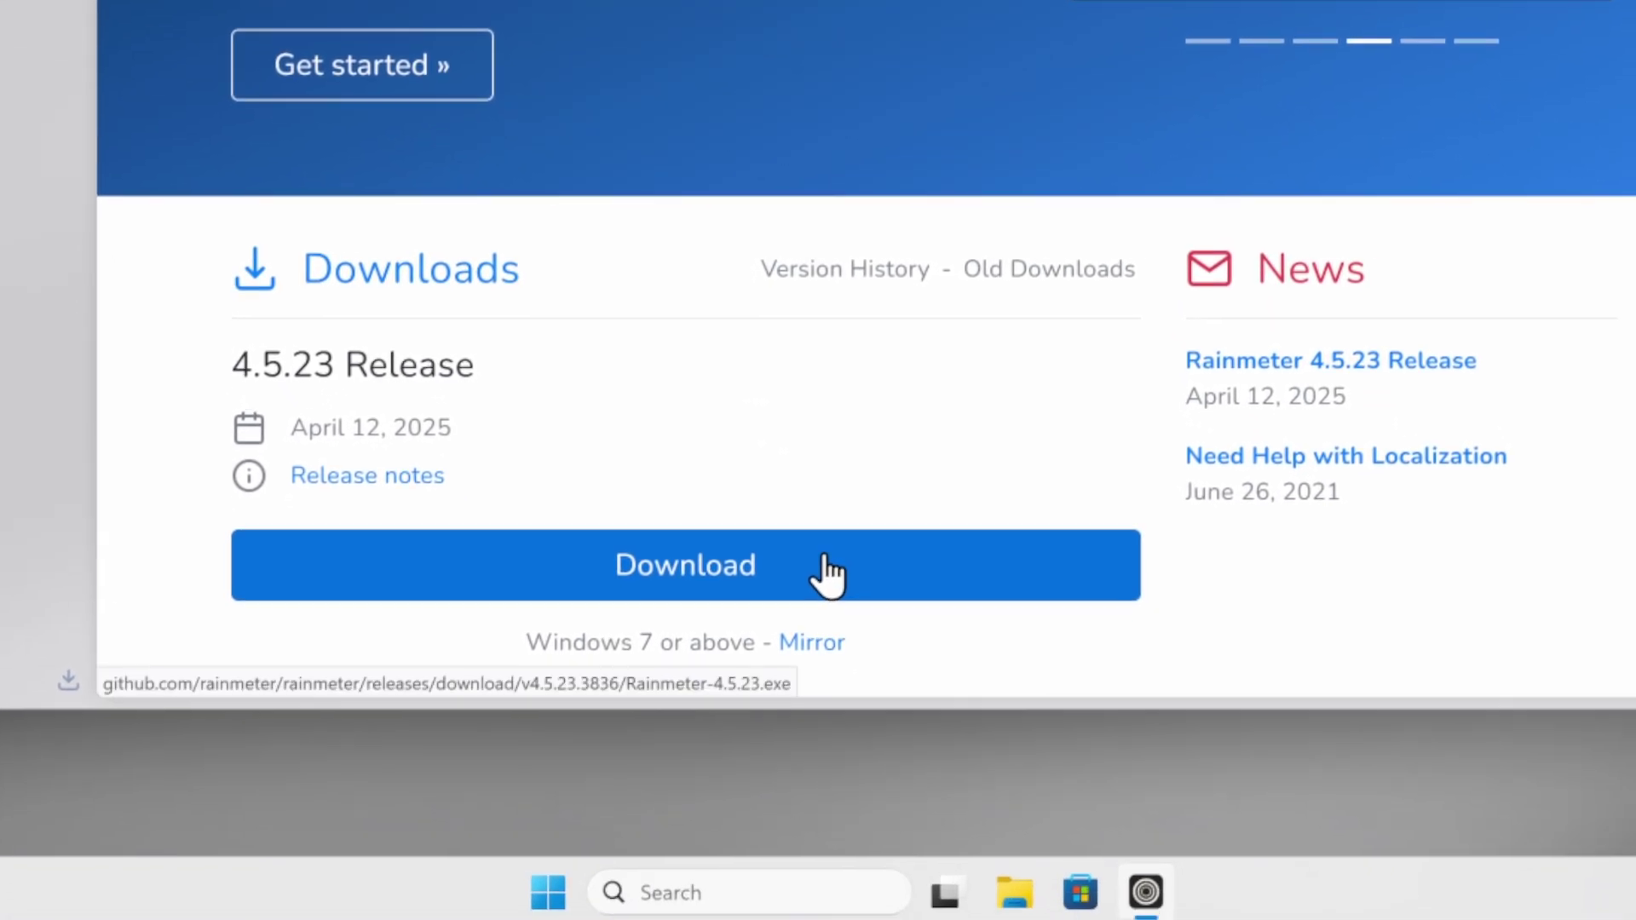
pyautogui.click(923, 910)
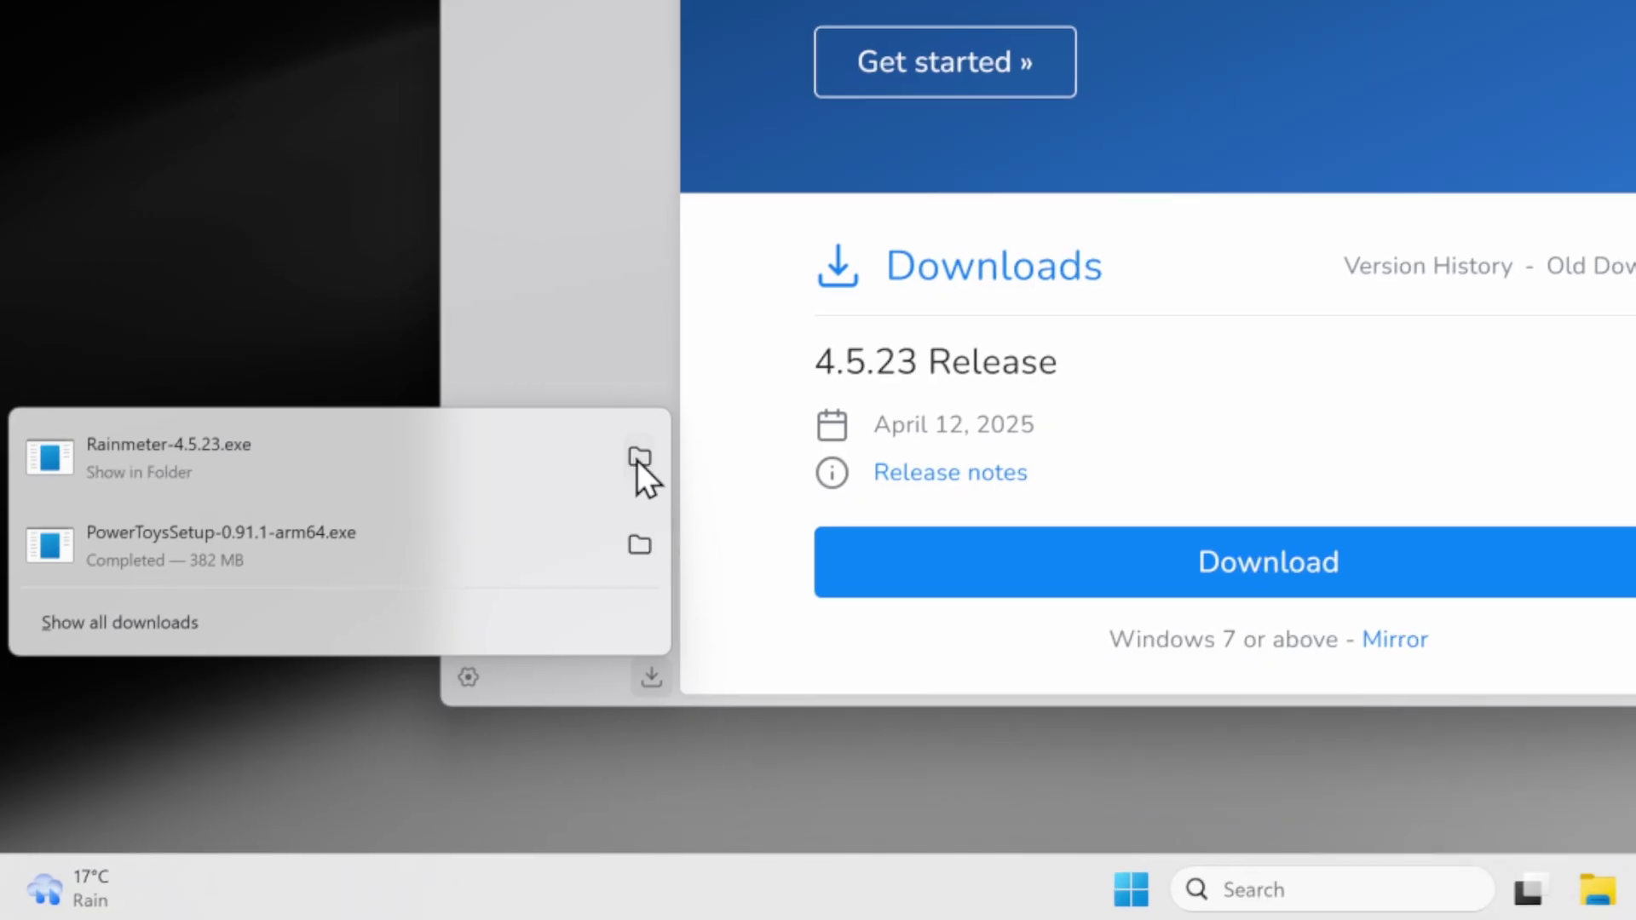
pyautogui.click(639, 460)
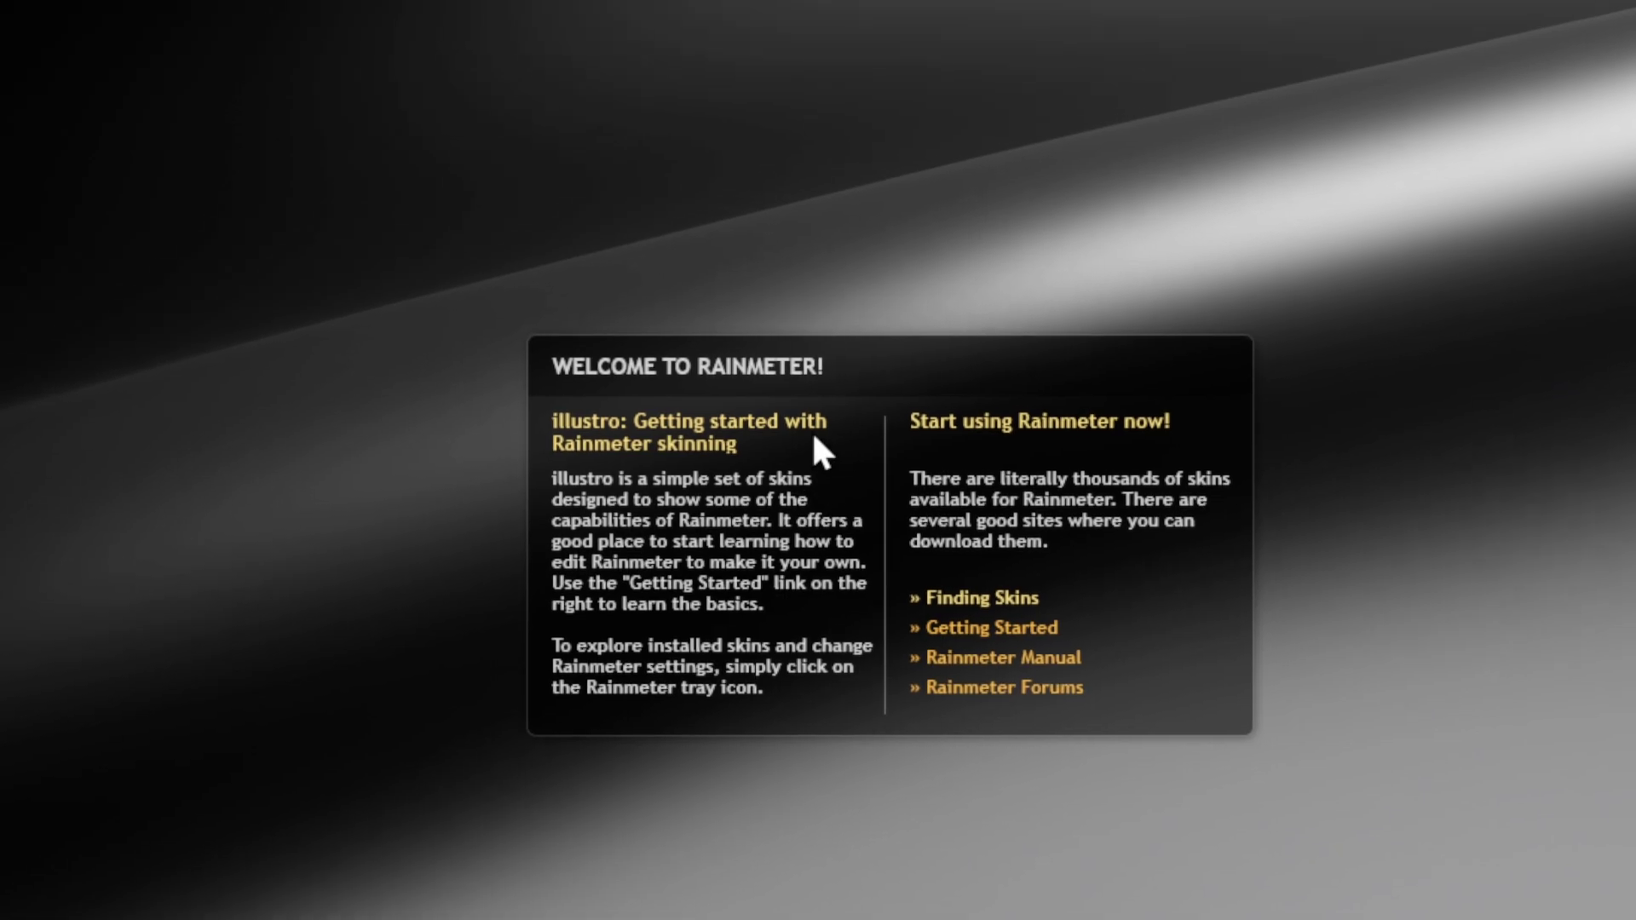
# Step: Unload the illustro Welcome, Disk, System and Clock skins one by one
pyautogui.rightClick(743, 416)
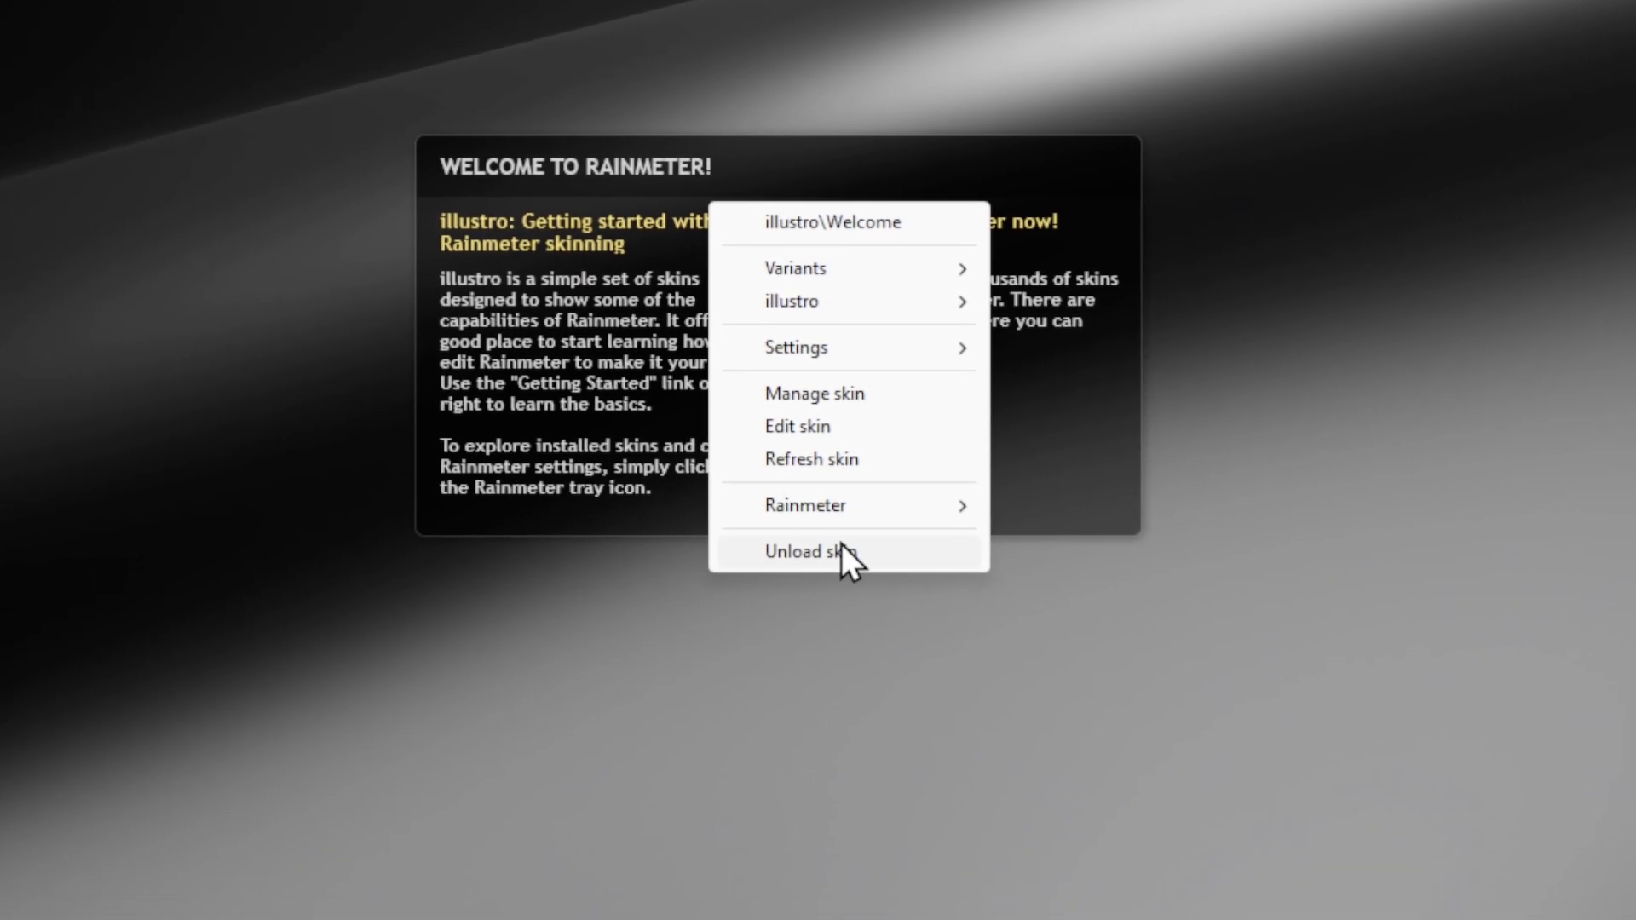
pyautogui.click(941, 799)
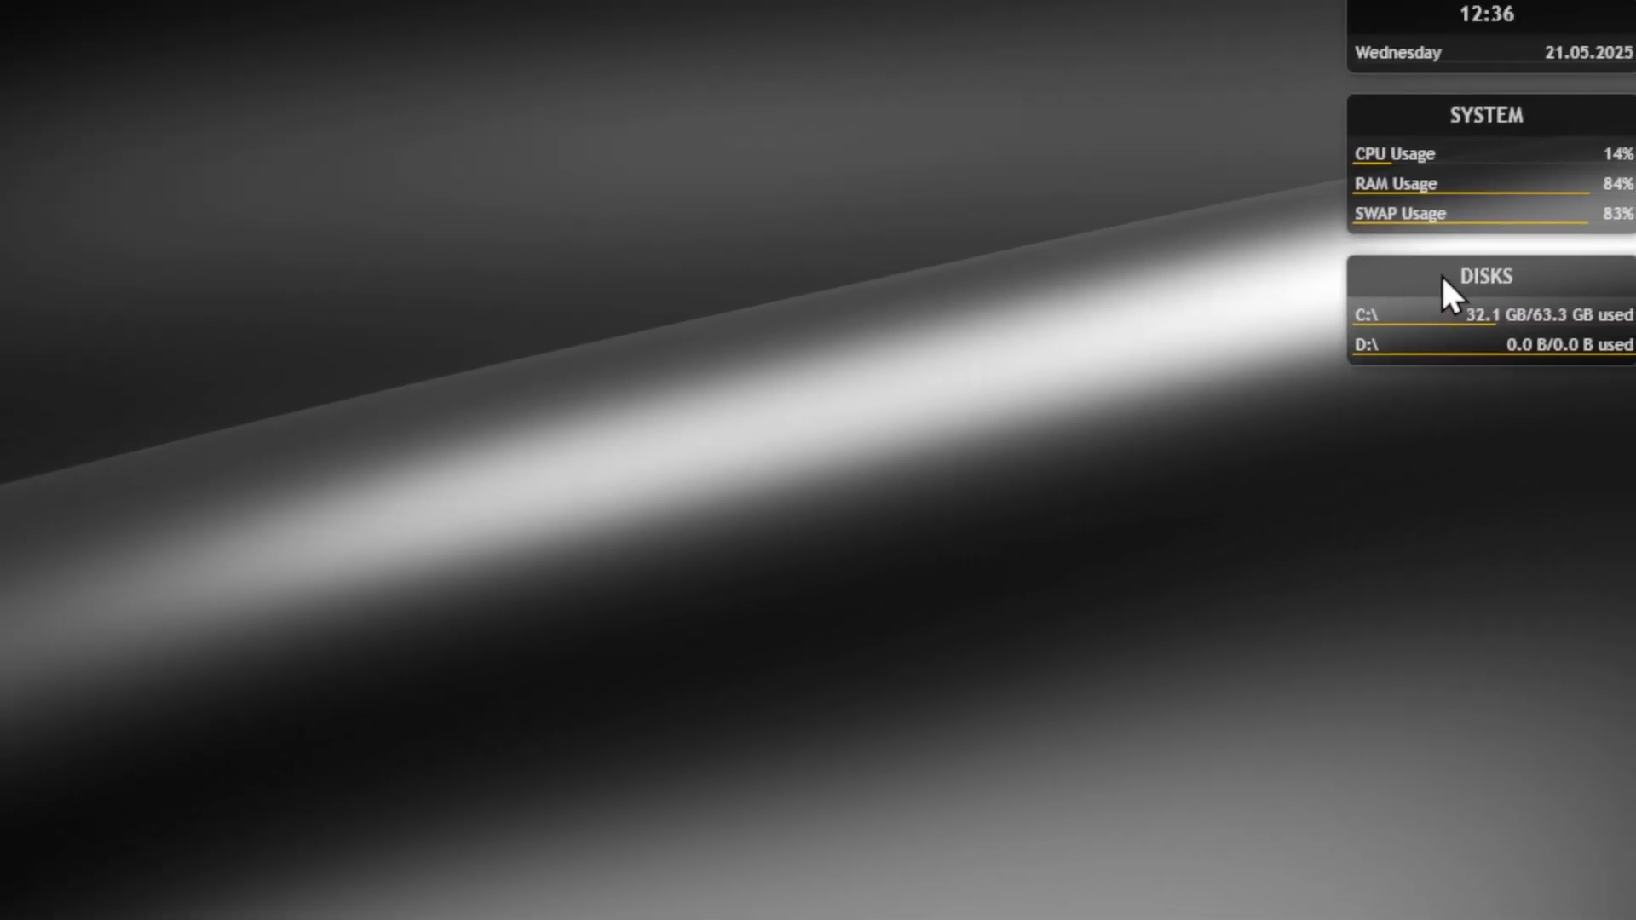
pyautogui.rightClick(1438, 298)
pyautogui.click(1499, 569)
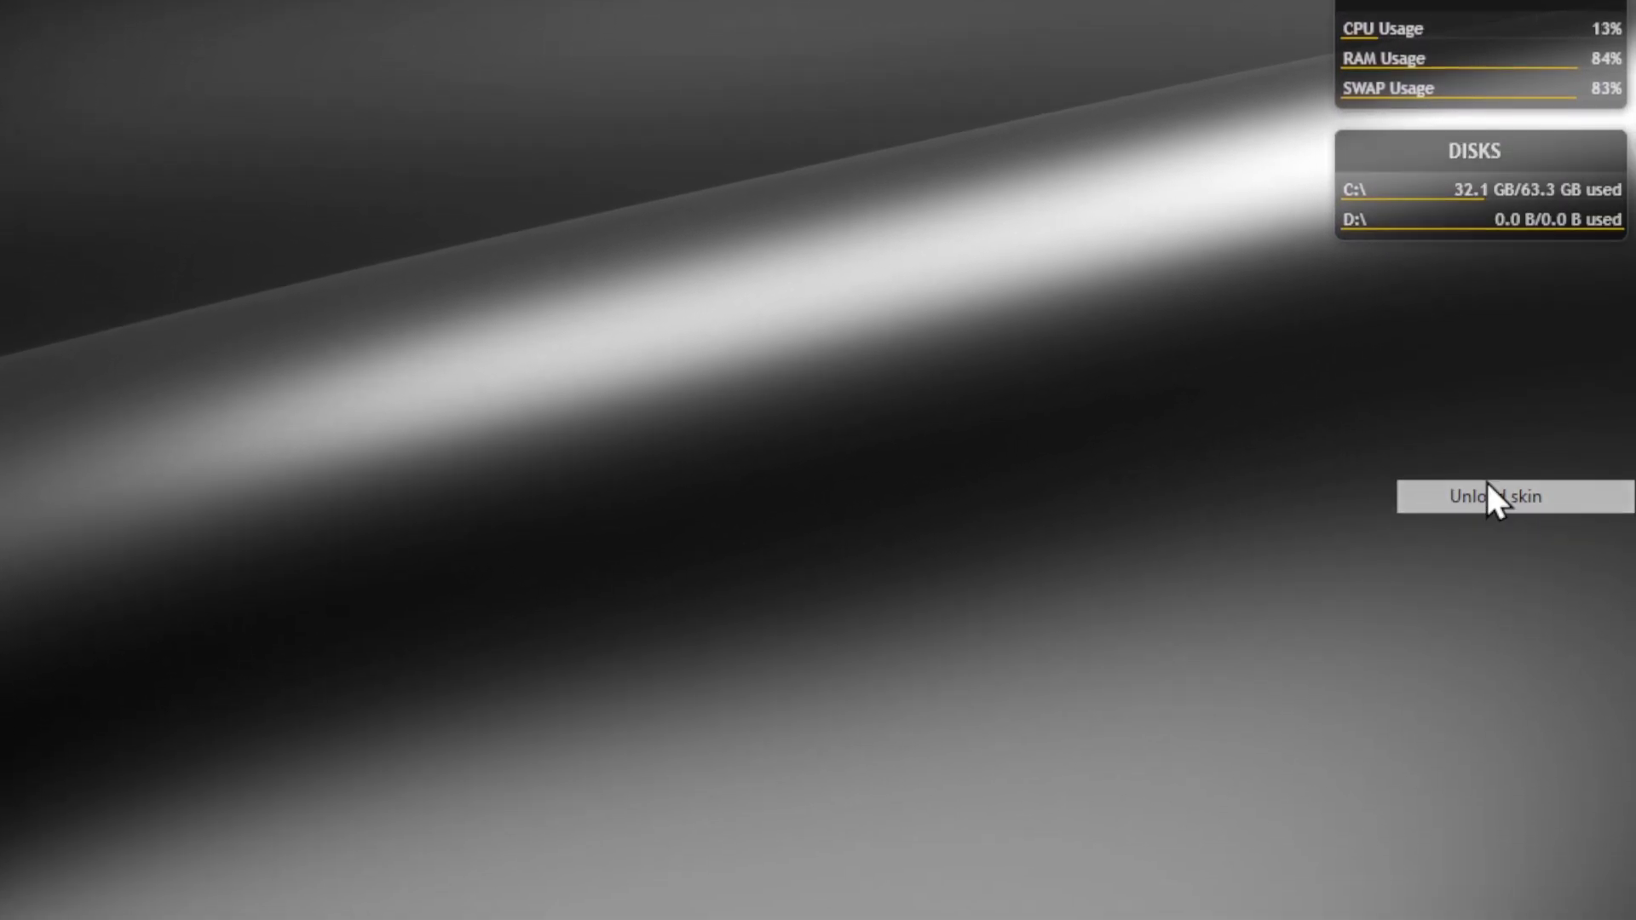
pyautogui.rightClick(1424, 136)
pyautogui.click(1490, 467)
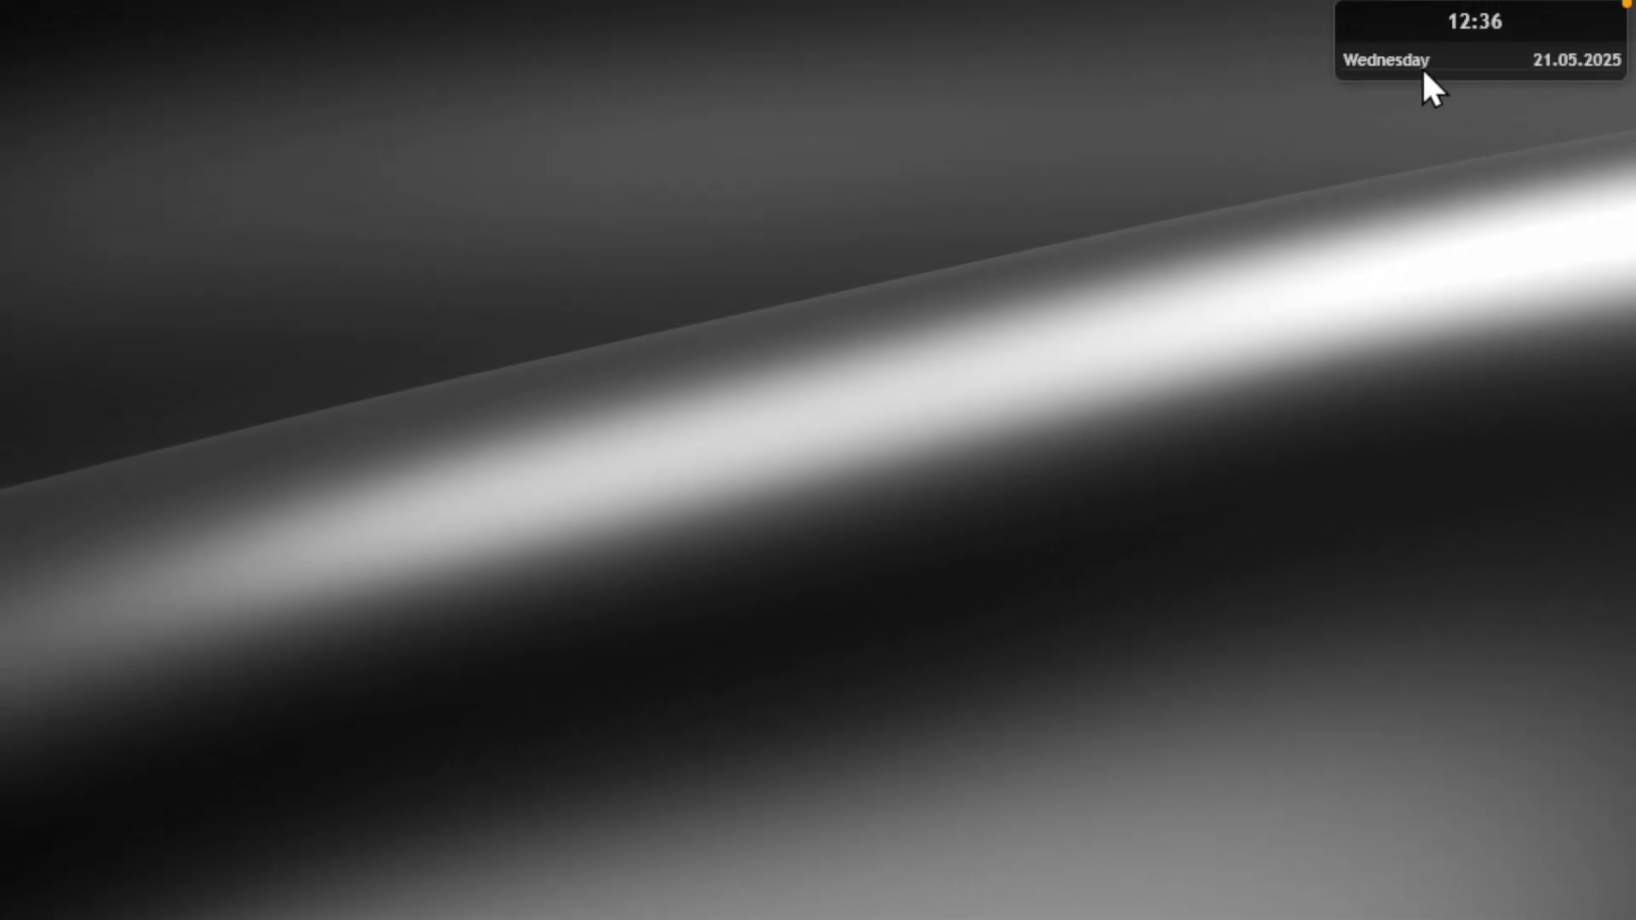
pyautogui.rightClick(1422, 33)
pyautogui.click(1499, 421)
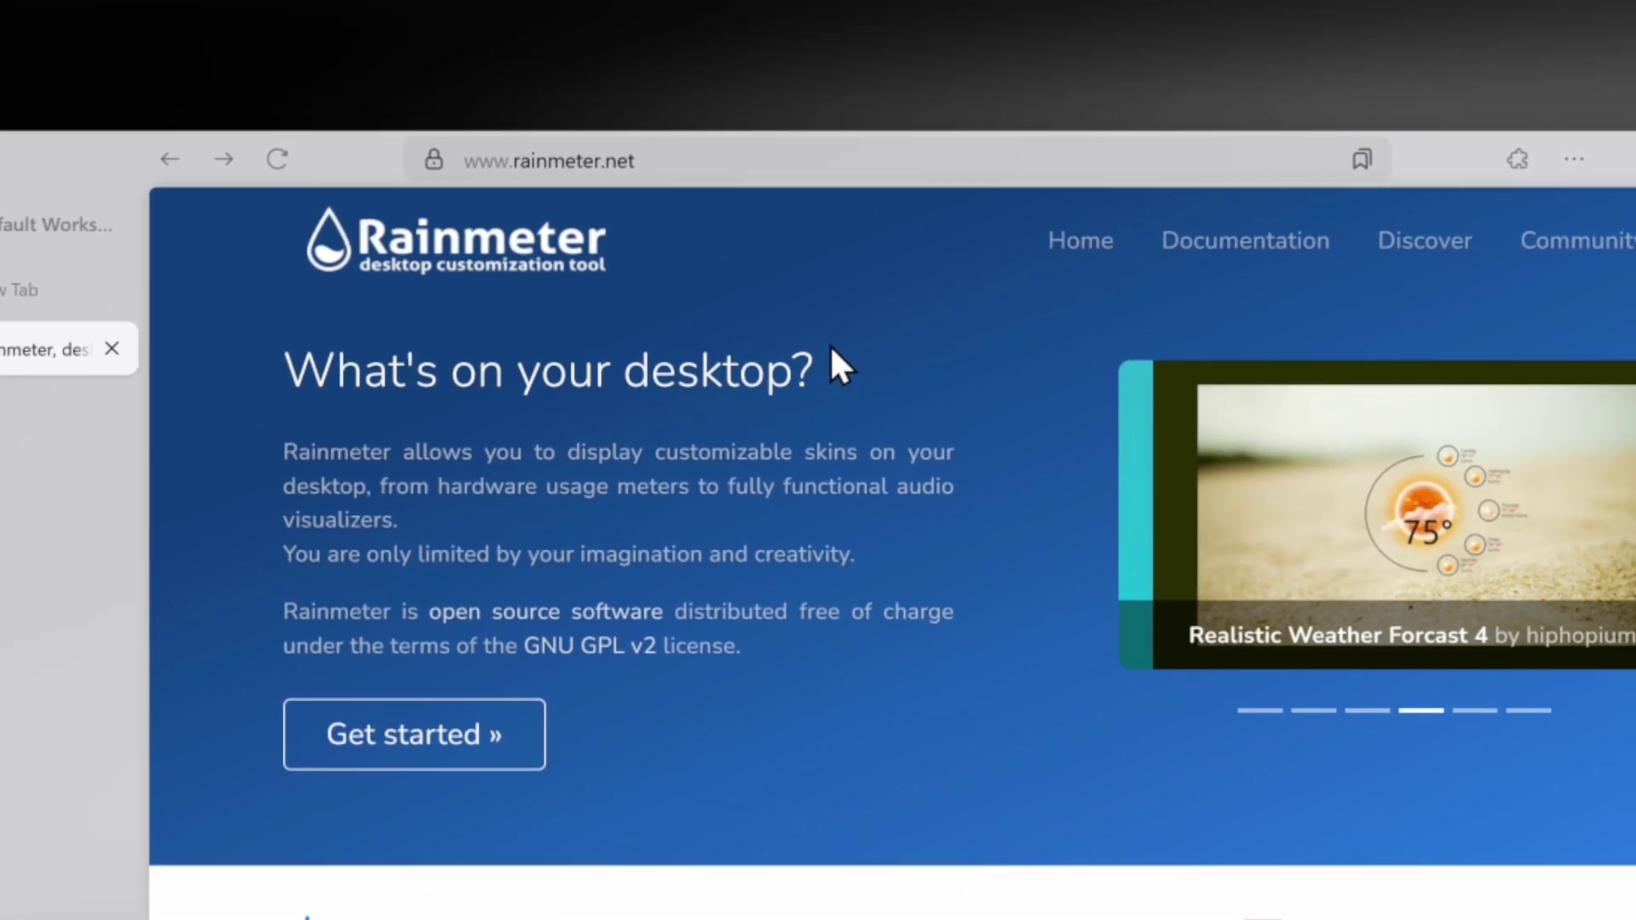
# Step: Search Google for 'monterey rainmeter' and open the creewick/MontereyRainmeter GitHub repository
pyautogui.click(796, 159)
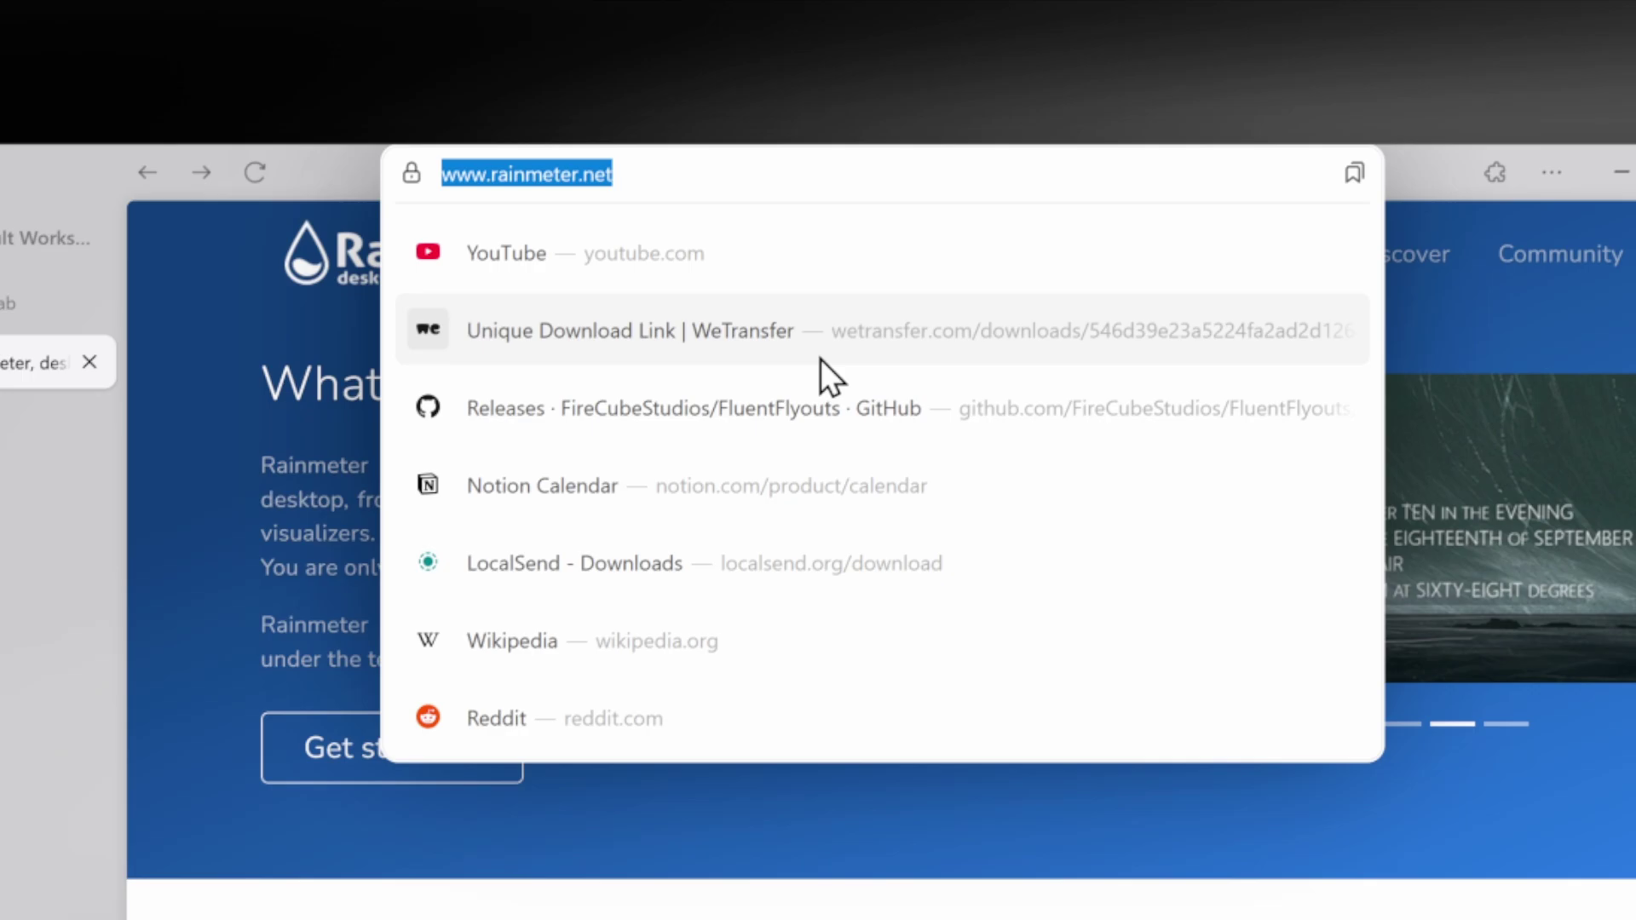
pyautogui.write('monterey rain')
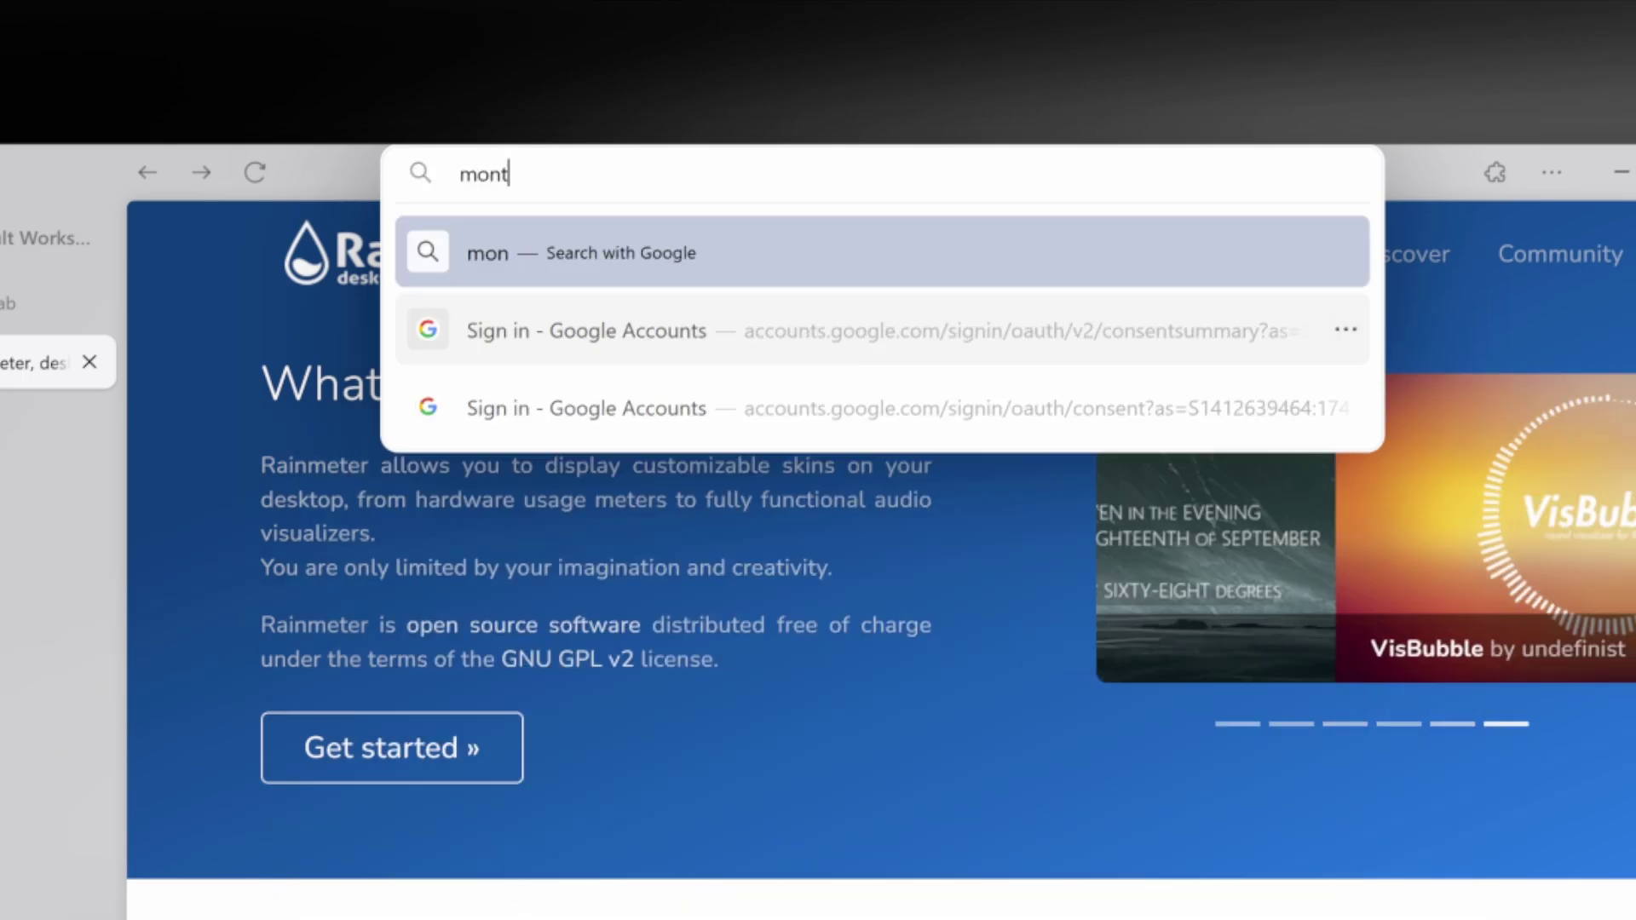
pyautogui.write('meter')
pyautogui.press('Return')
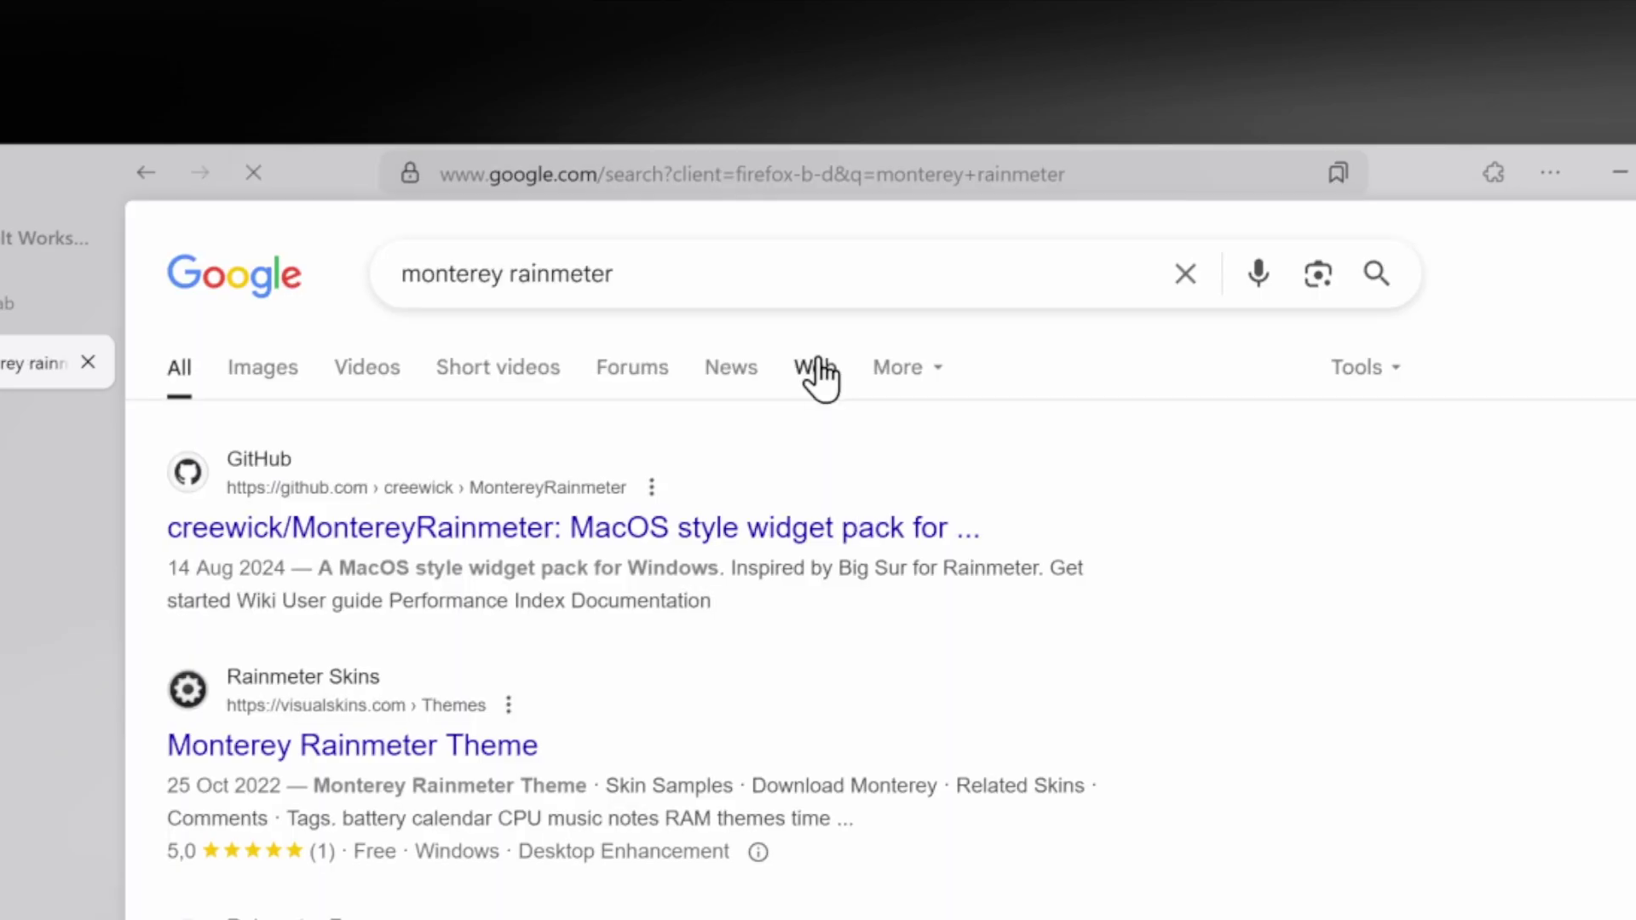
pyautogui.click(830, 476)
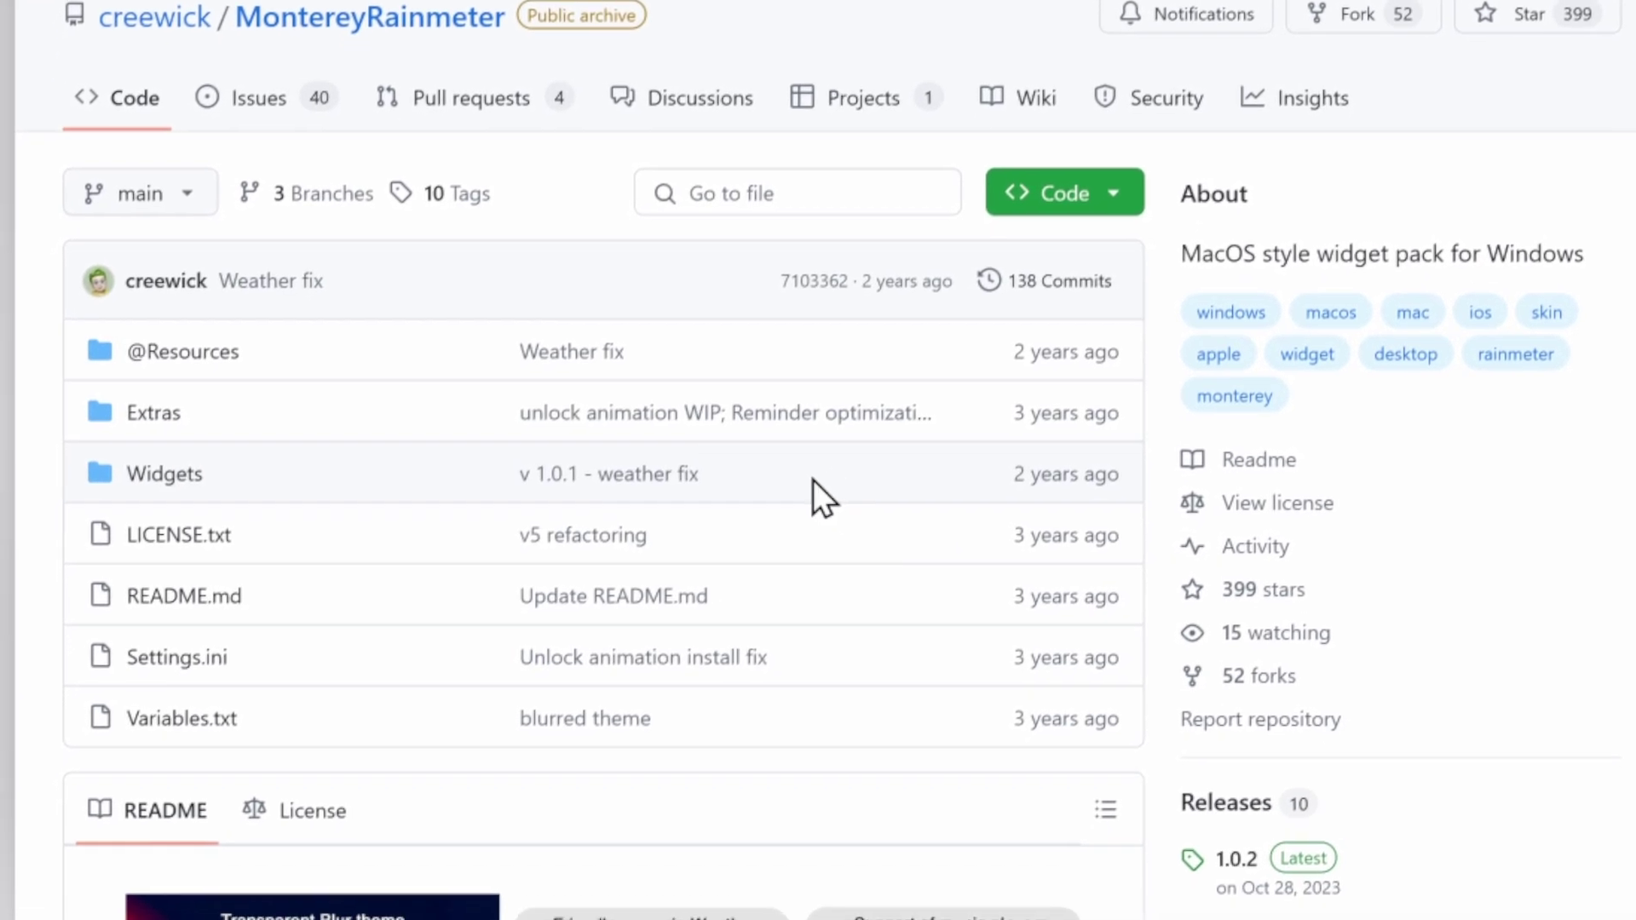
# Step: Download Monterey_1.0.2.rmskin from the project's 1.0.2 release
pyautogui.scroll(-10, 820, 468)
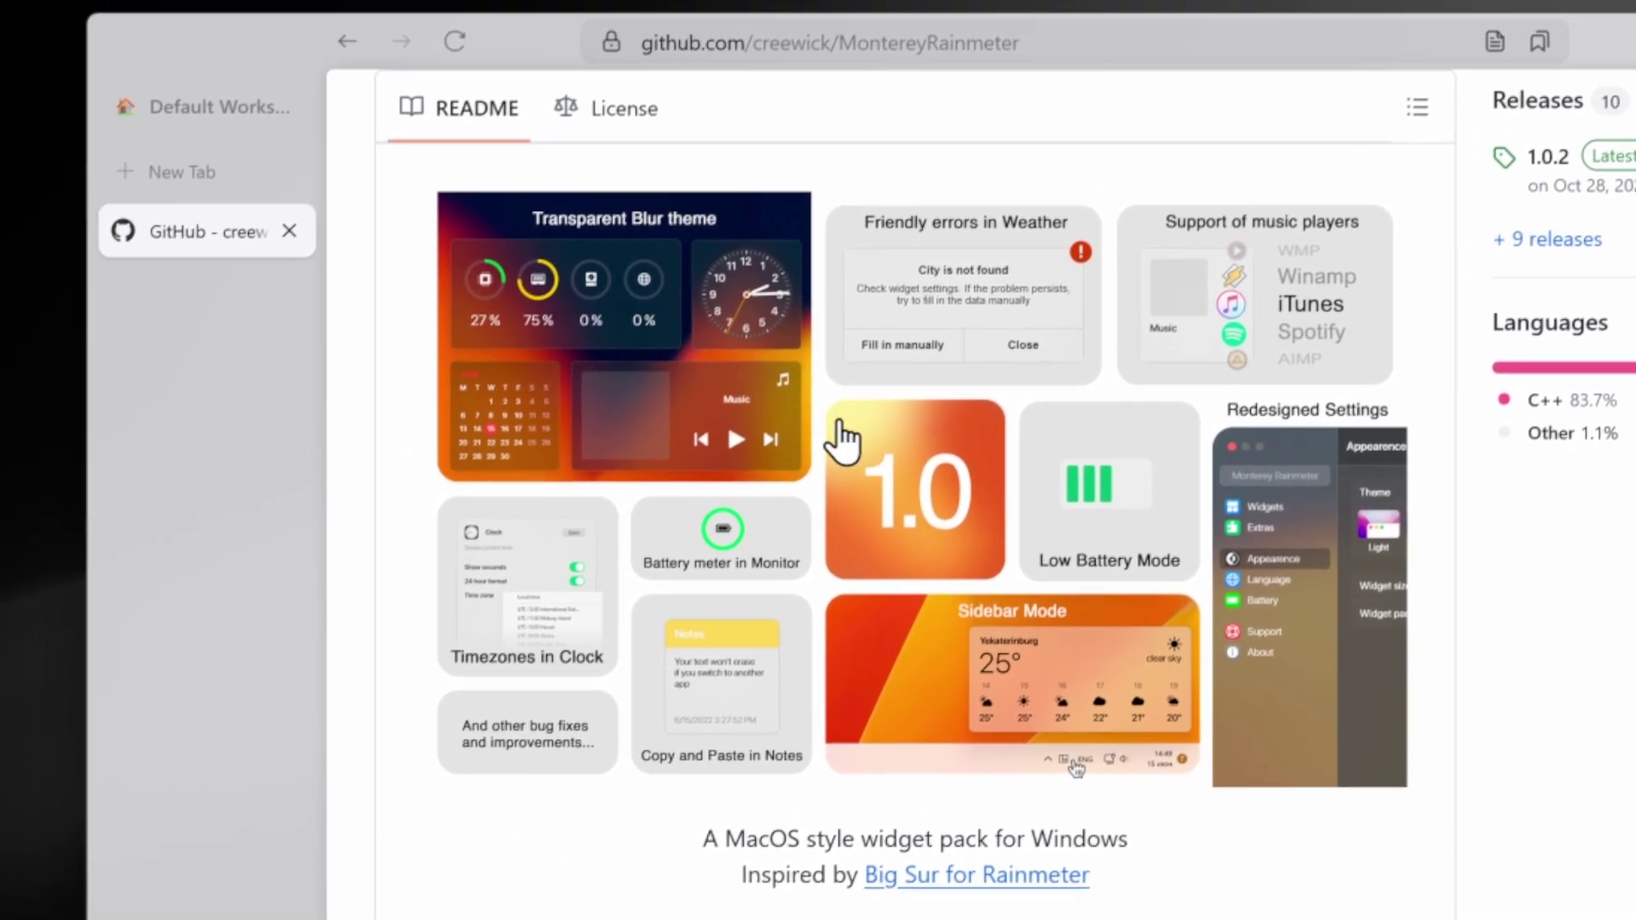
pyautogui.scroll(3, 1414, 511)
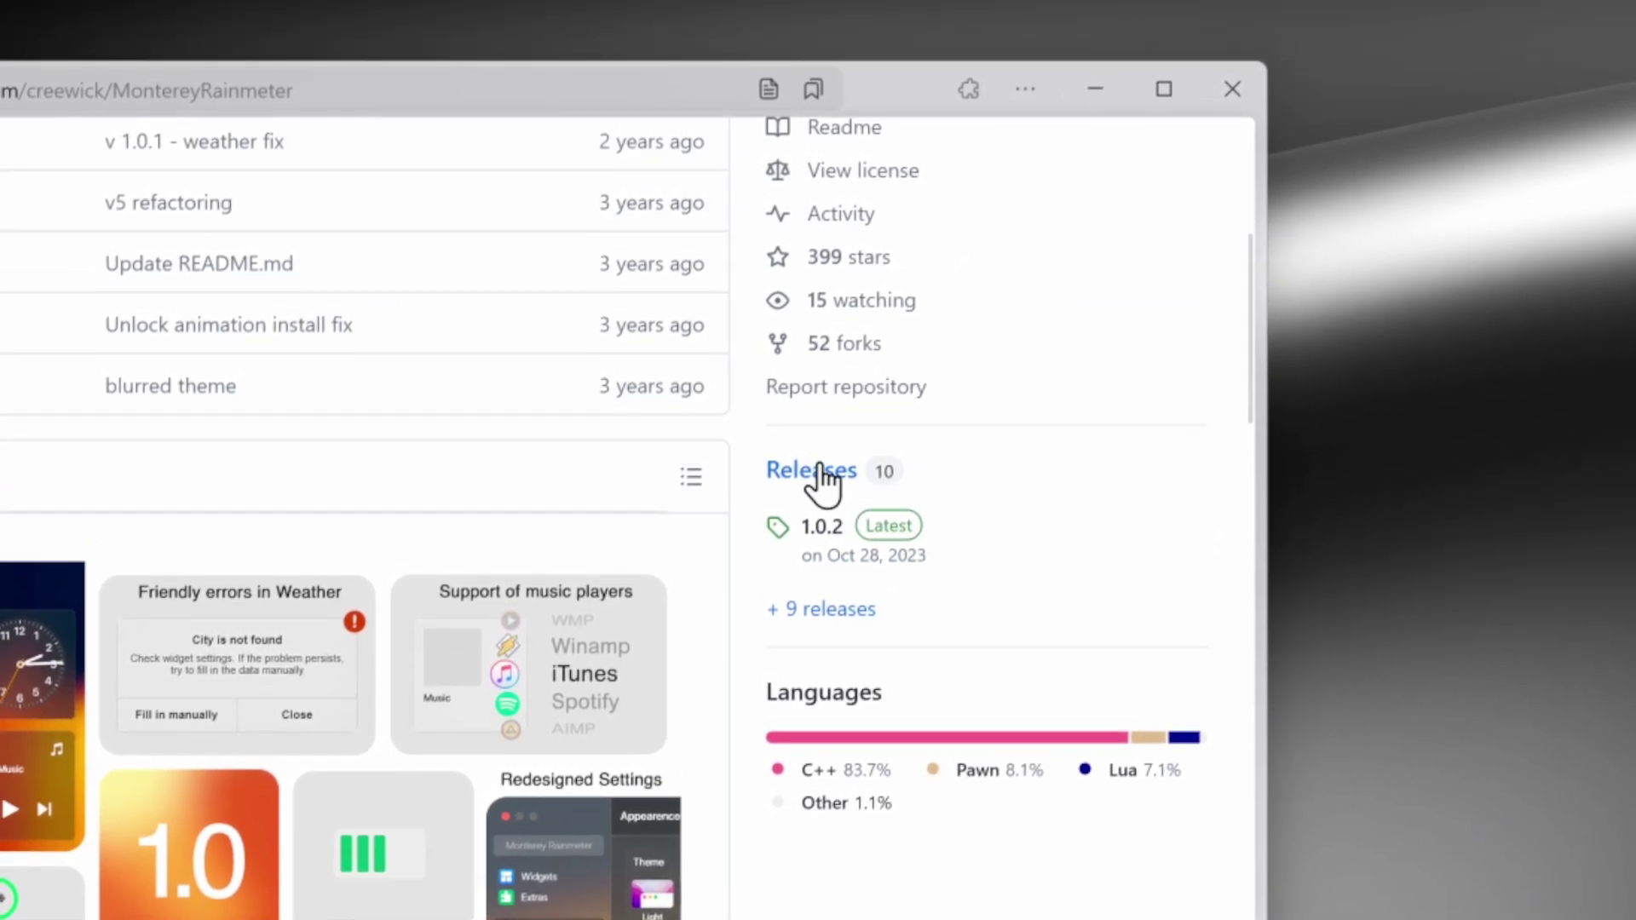
pyautogui.click(820, 477)
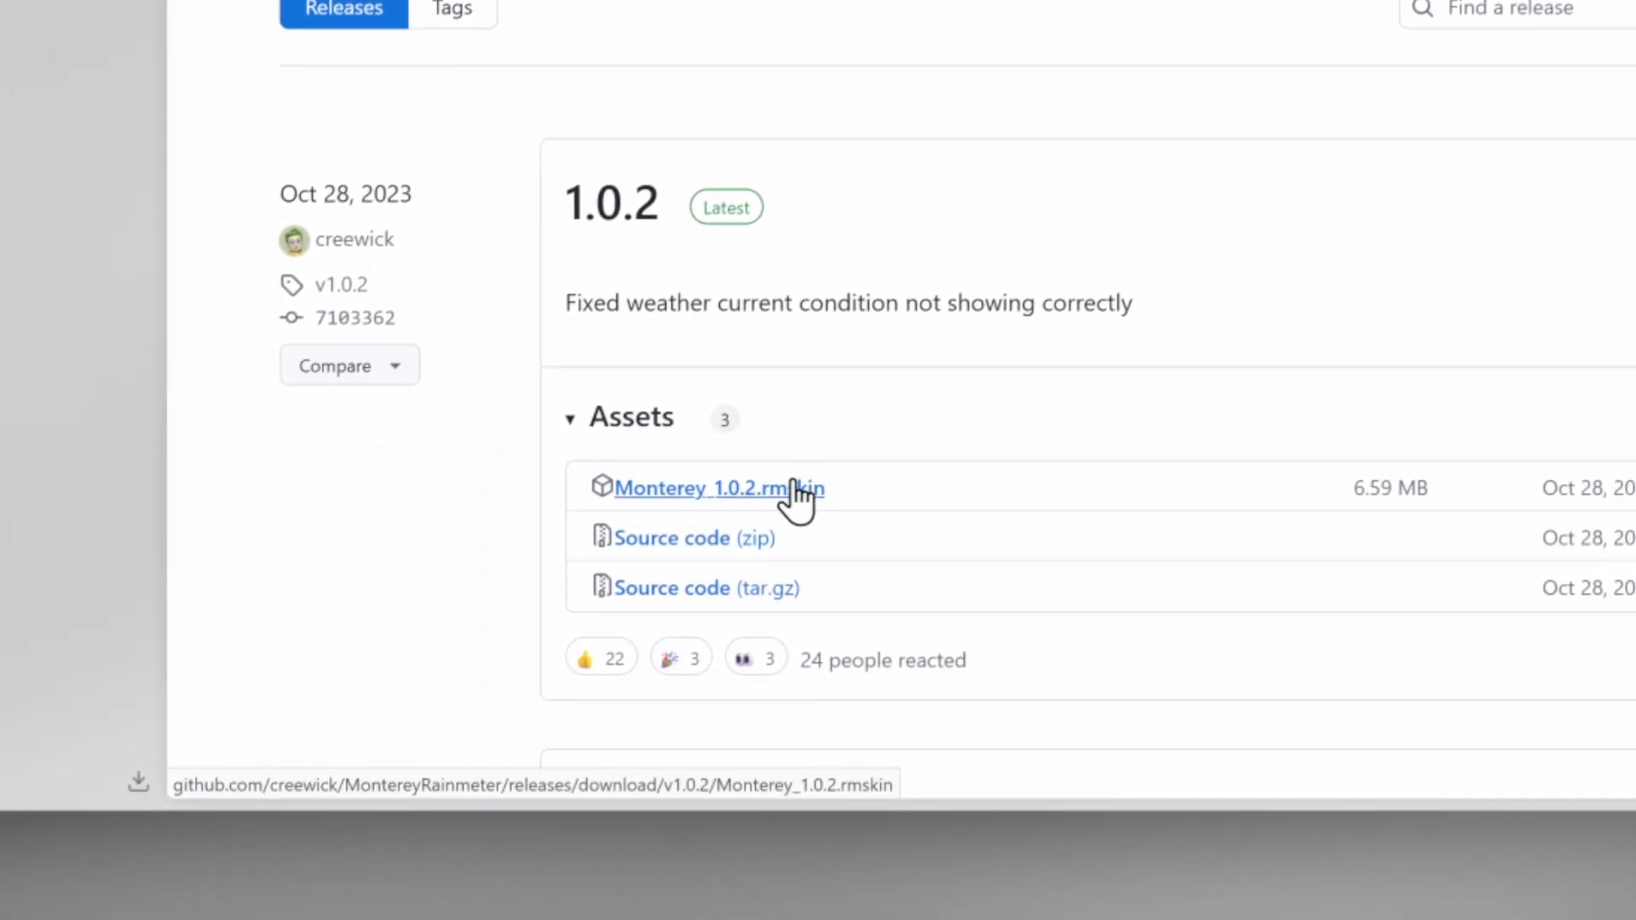
pyautogui.click(794, 485)
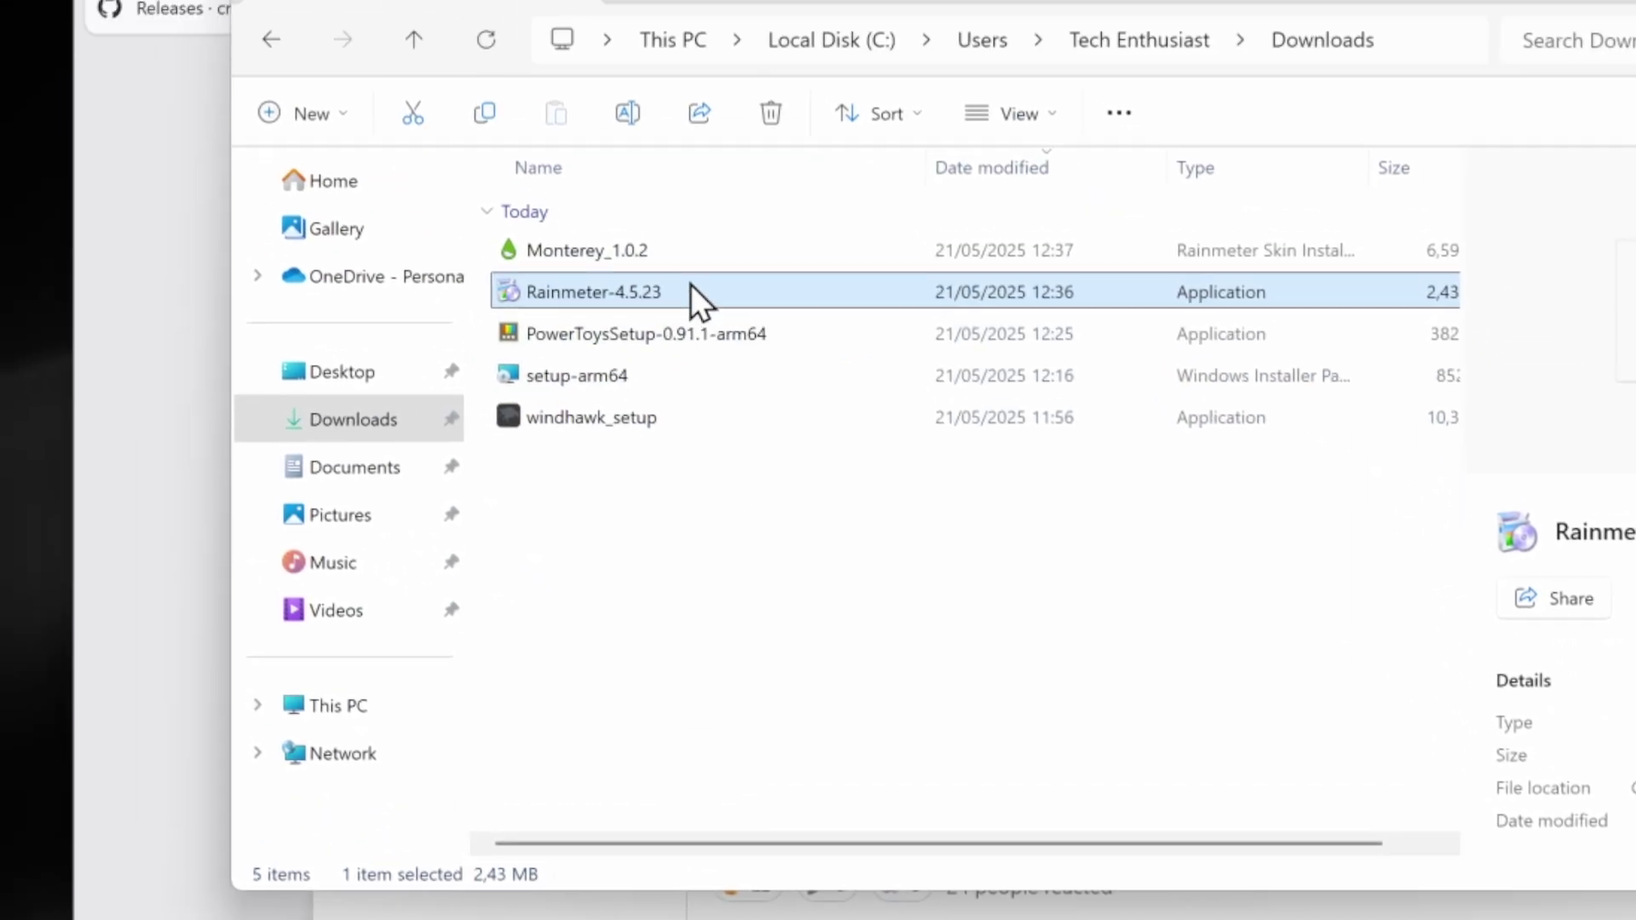
# Step: Install the Monterey skin, enable its Calendar and Notes widgets, keeping Blur, size 75, padding 8
pyautogui.doubleClick(358, 0)
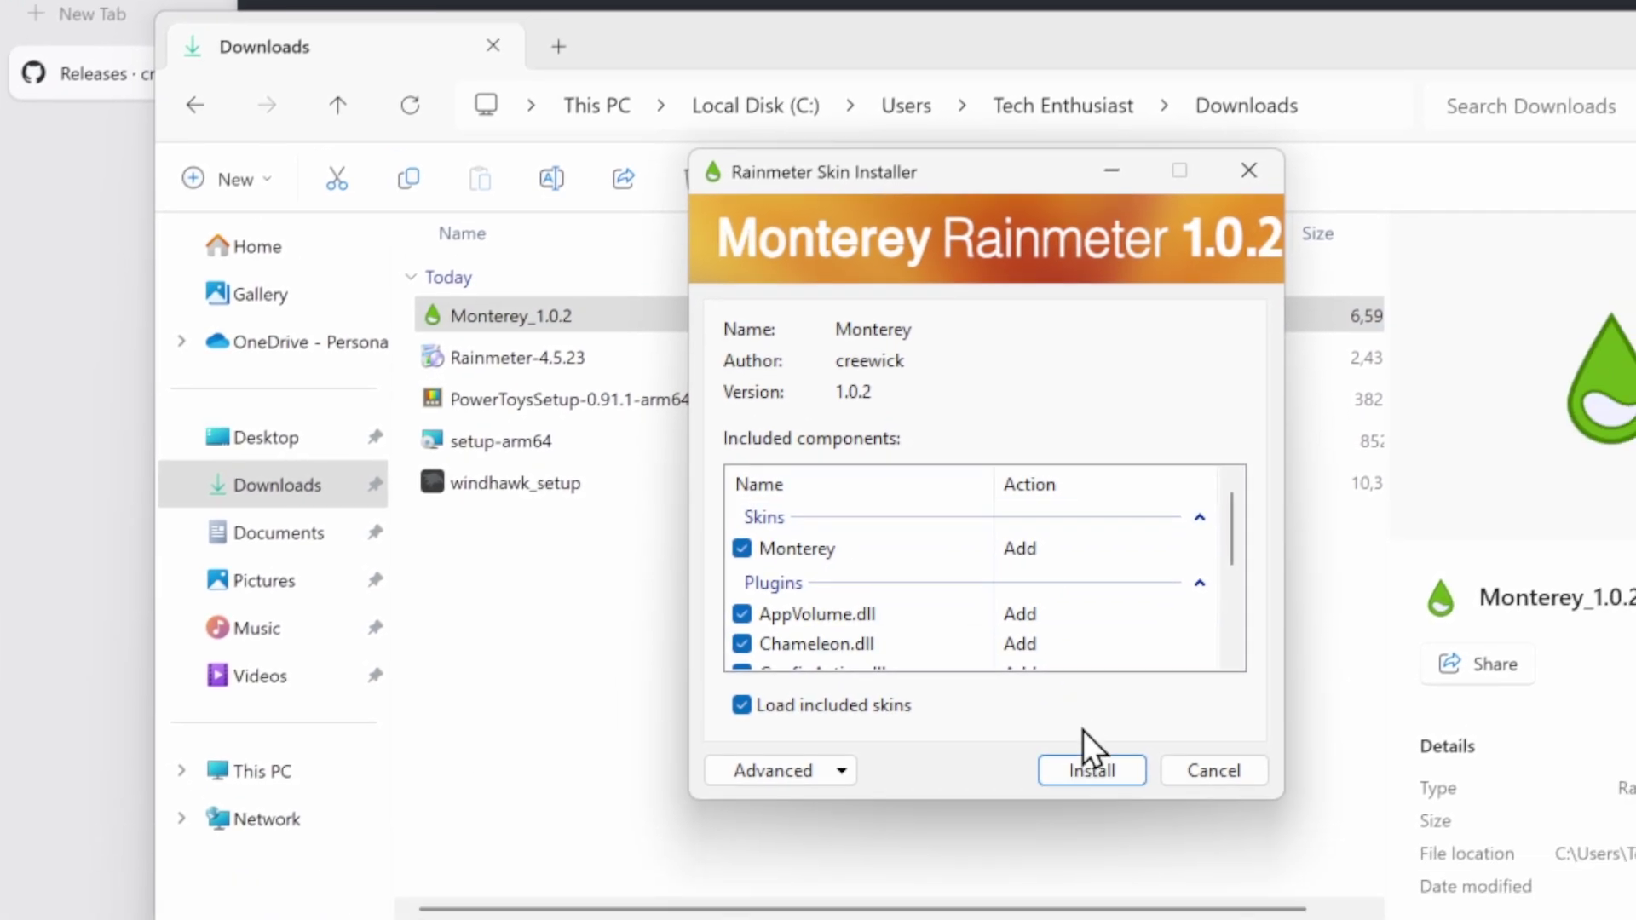
pyautogui.click(1284, 908)
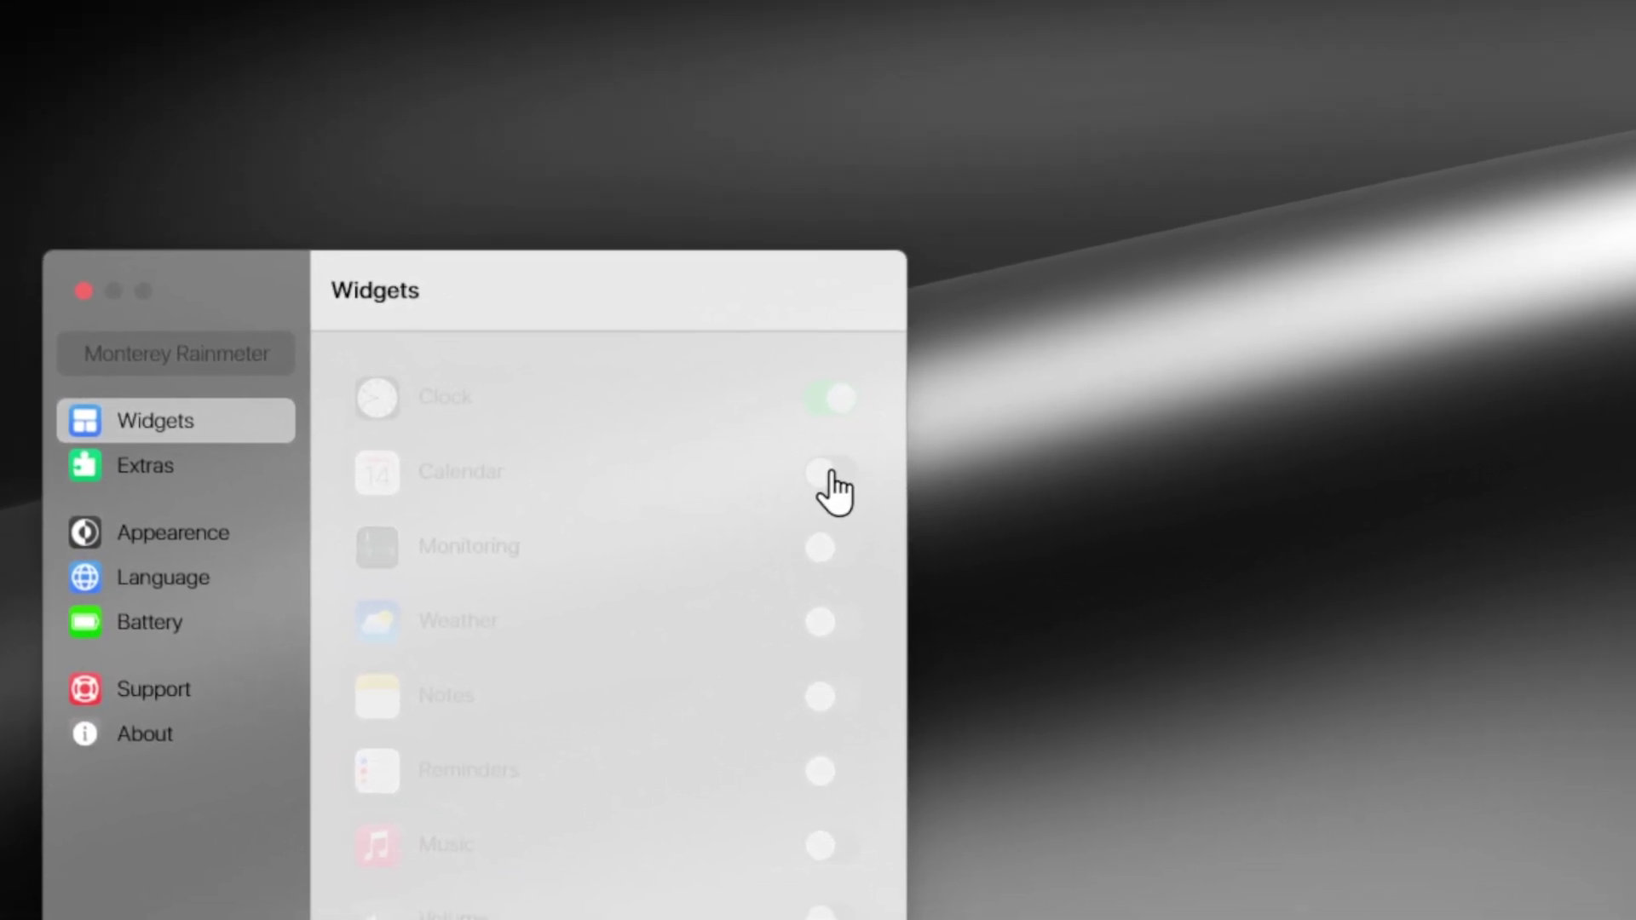
pyautogui.click(950, 527)
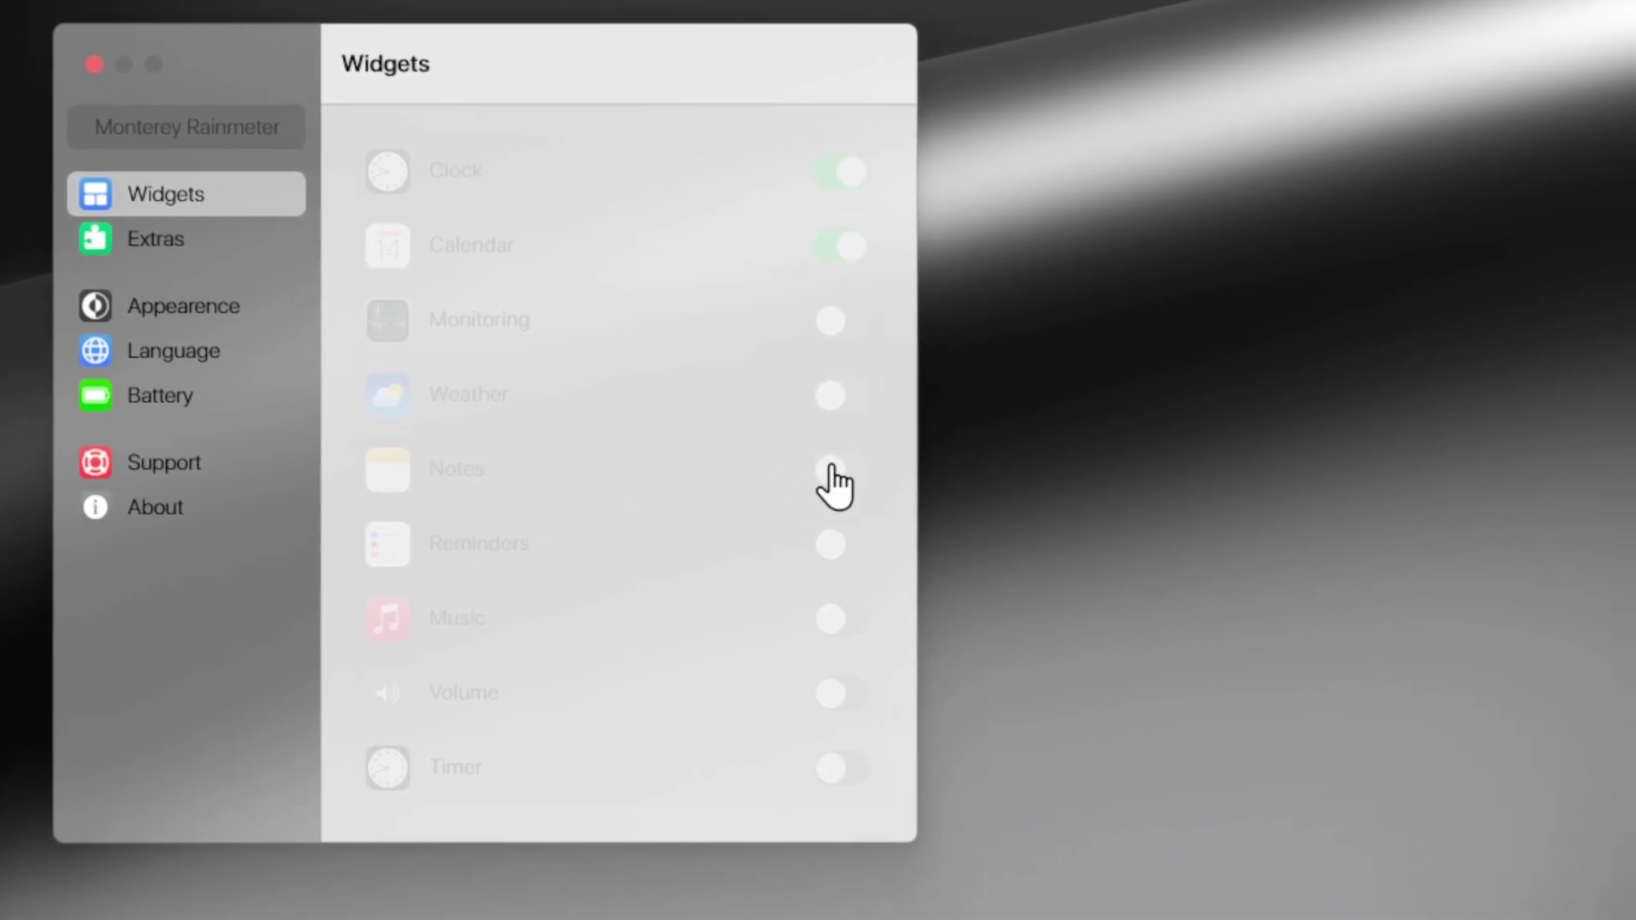
pyautogui.click(831, 474)
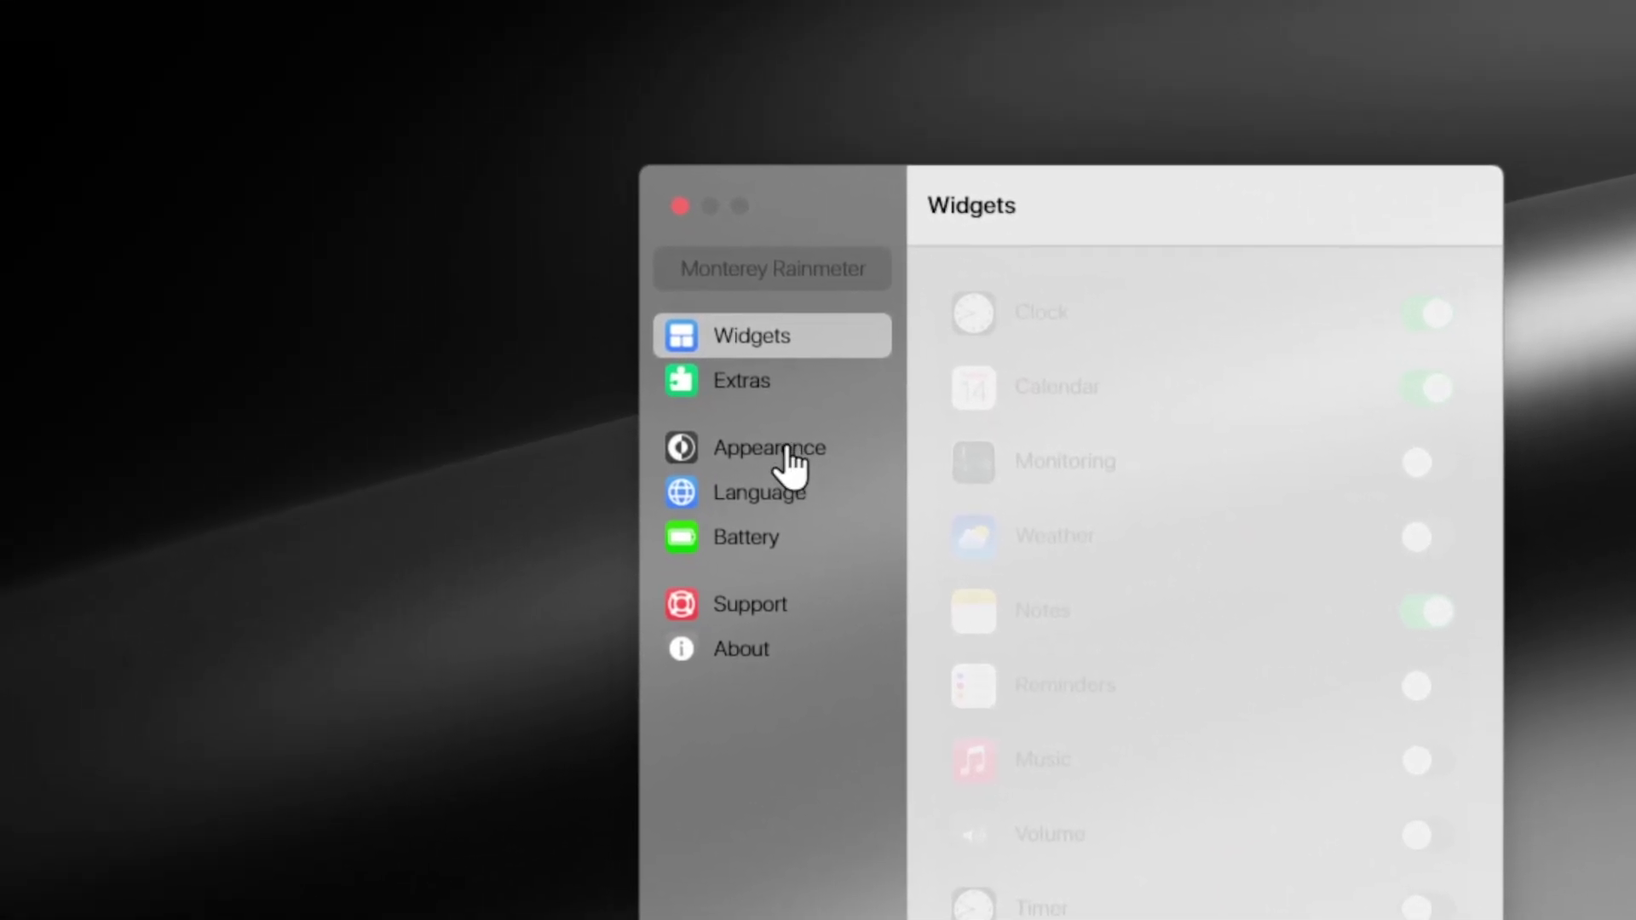
pyautogui.click(789, 459)
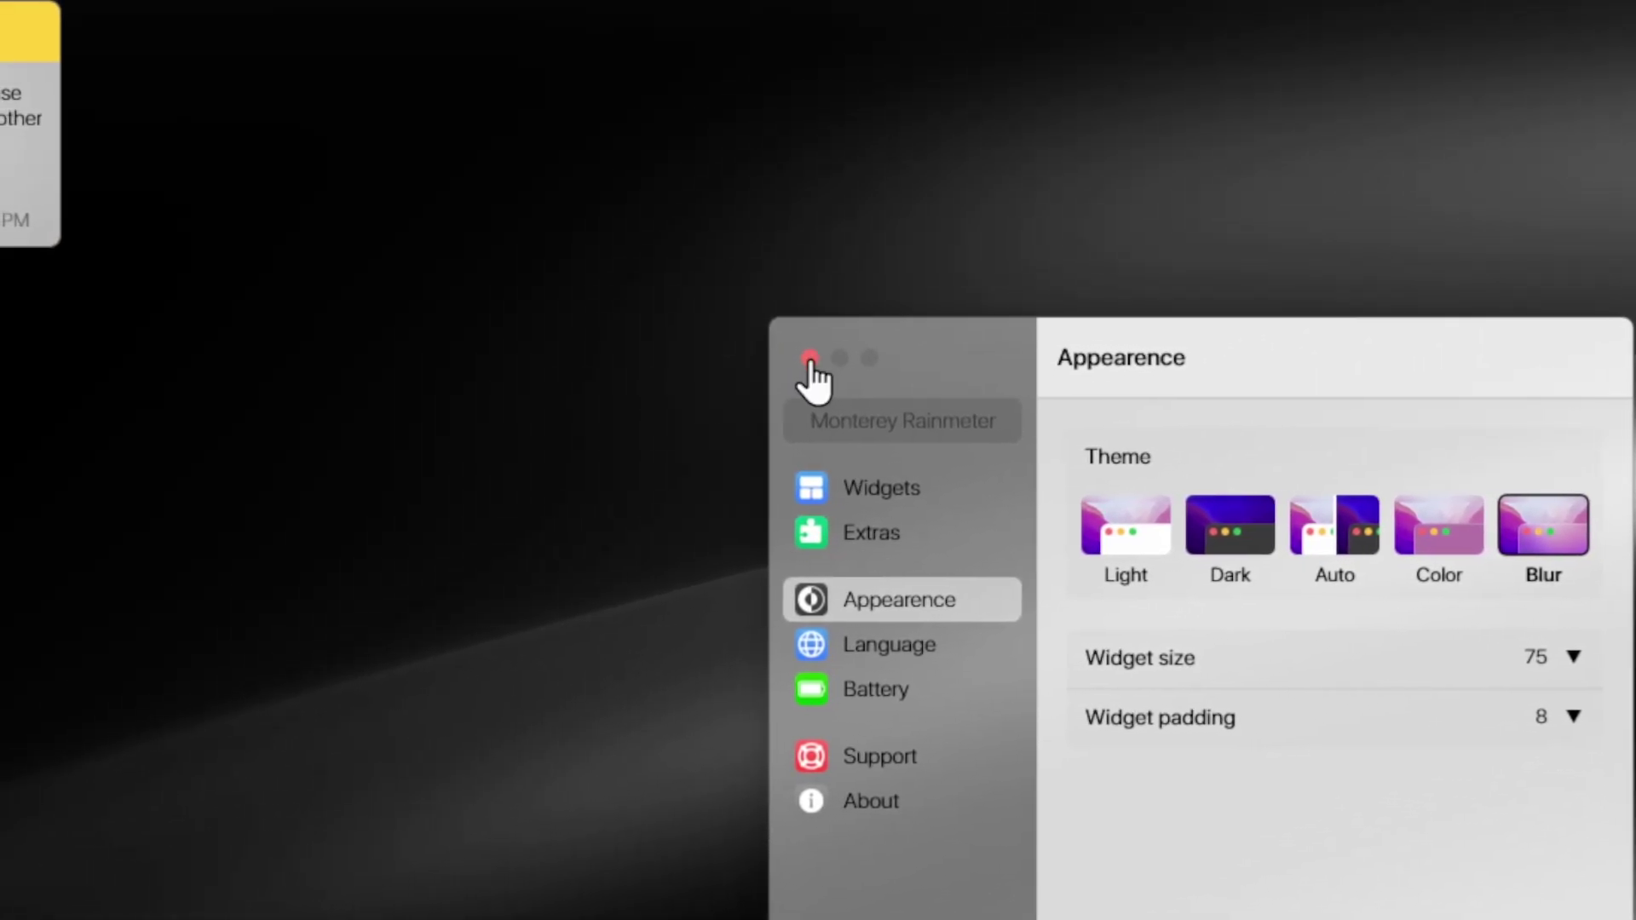
pyautogui.click(809, 358)
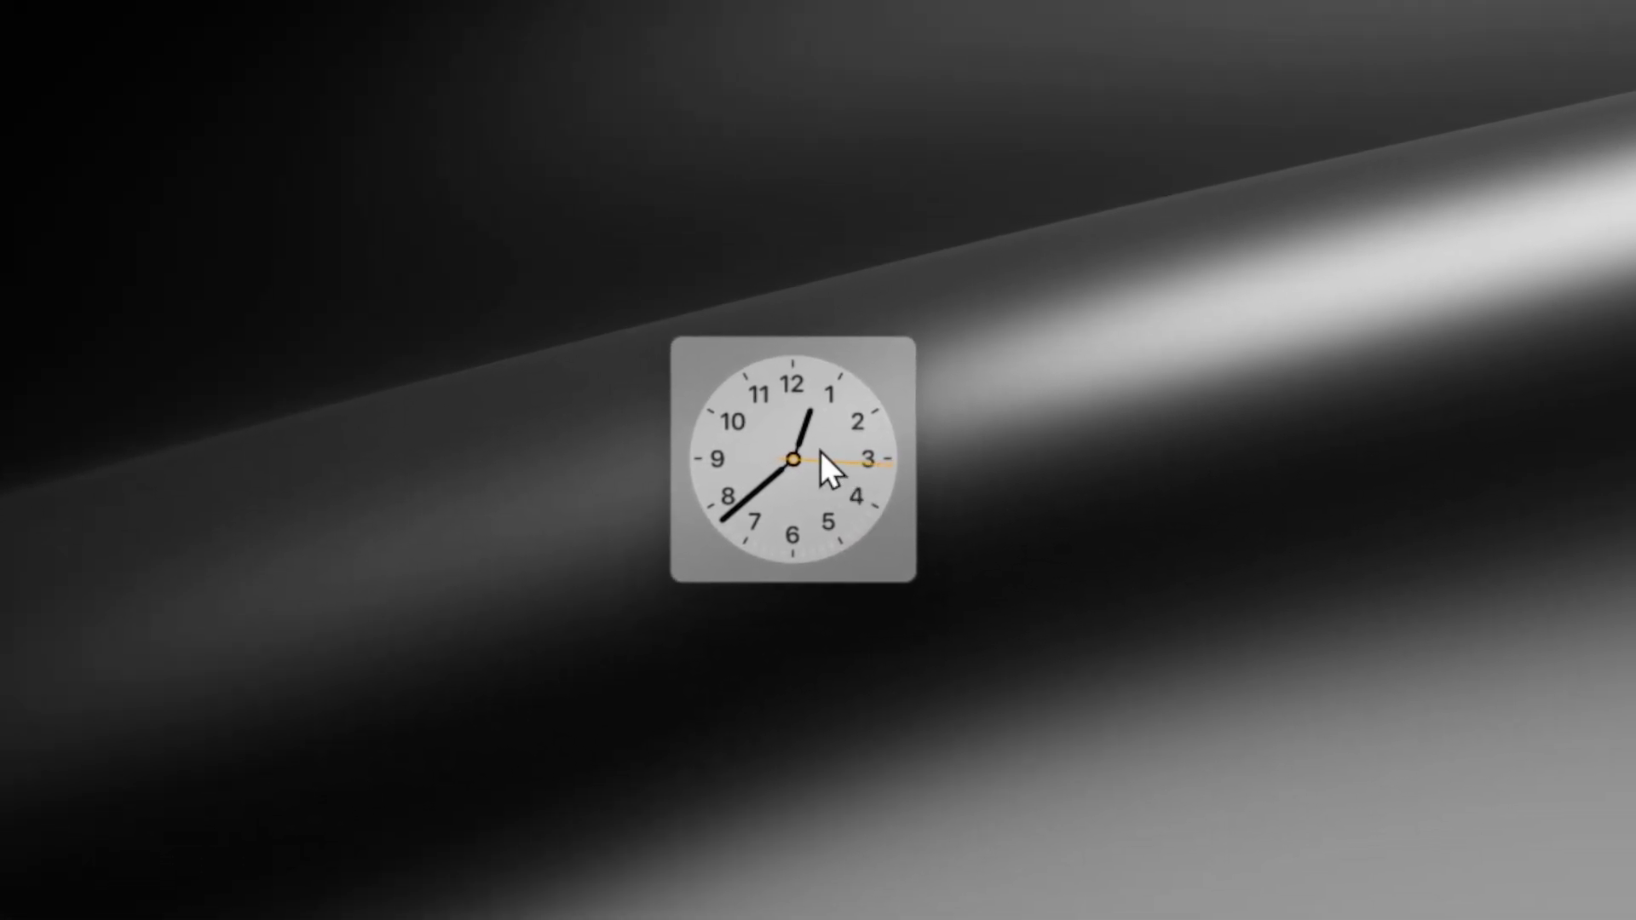
# Step: Switch the clock widget to Wide and select Monterey Settings.ini in Manage Rainmeter
pyautogui.rightClick(822, 465)
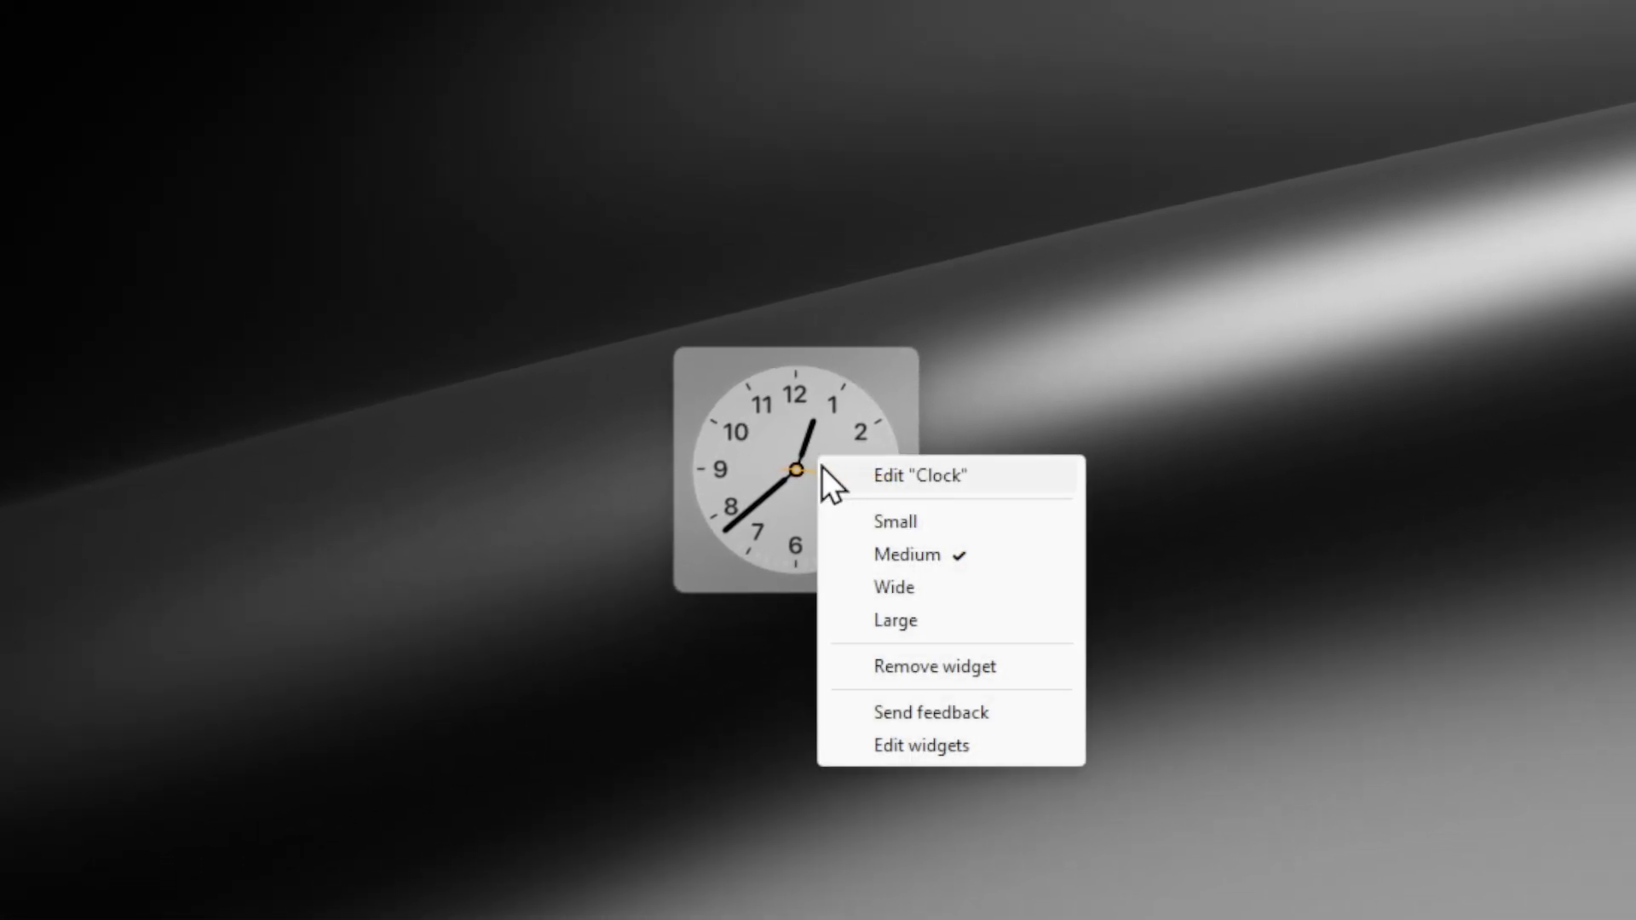
pyautogui.click(929, 587)
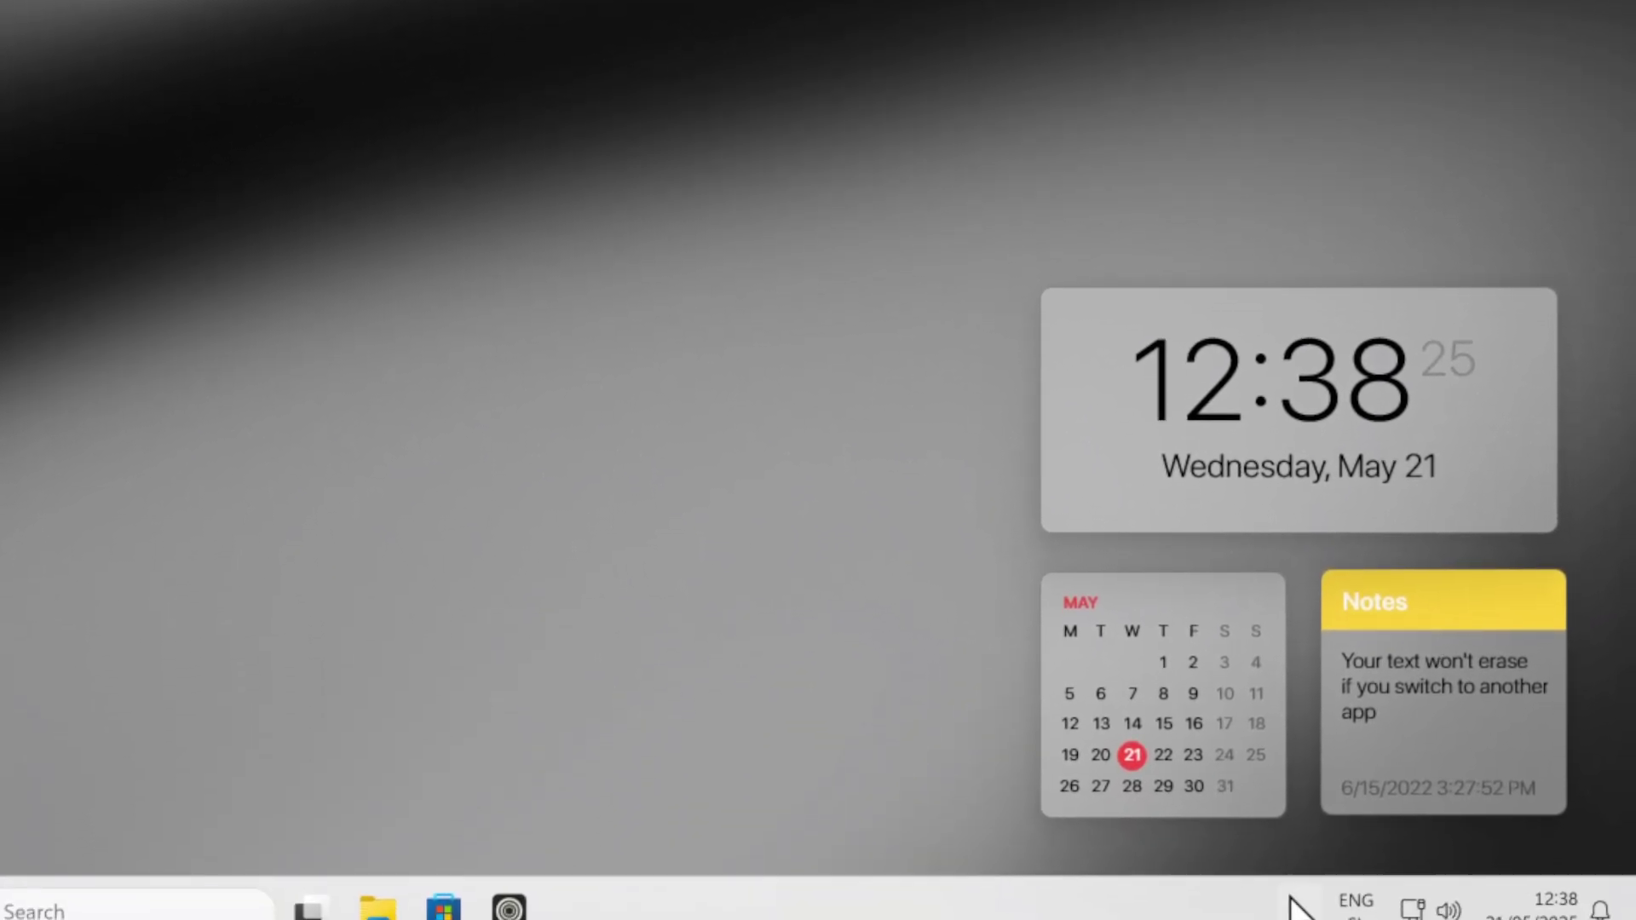
pyautogui.click(1296, 903)
pyautogui.click(1189, 744)
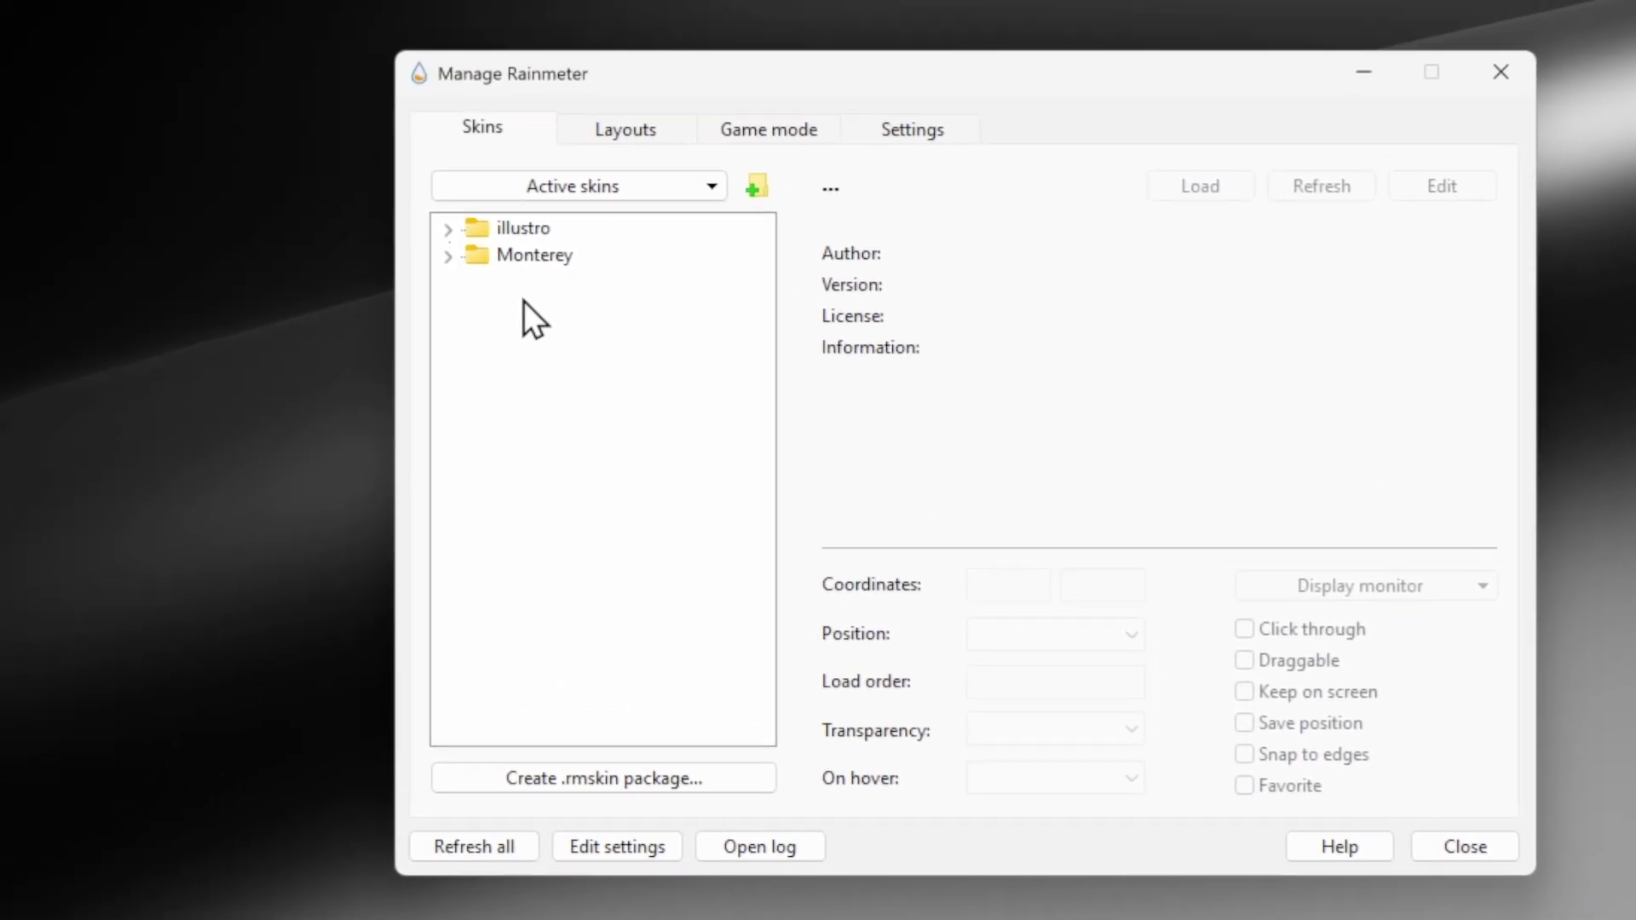
pyautogui.click(446, 255)
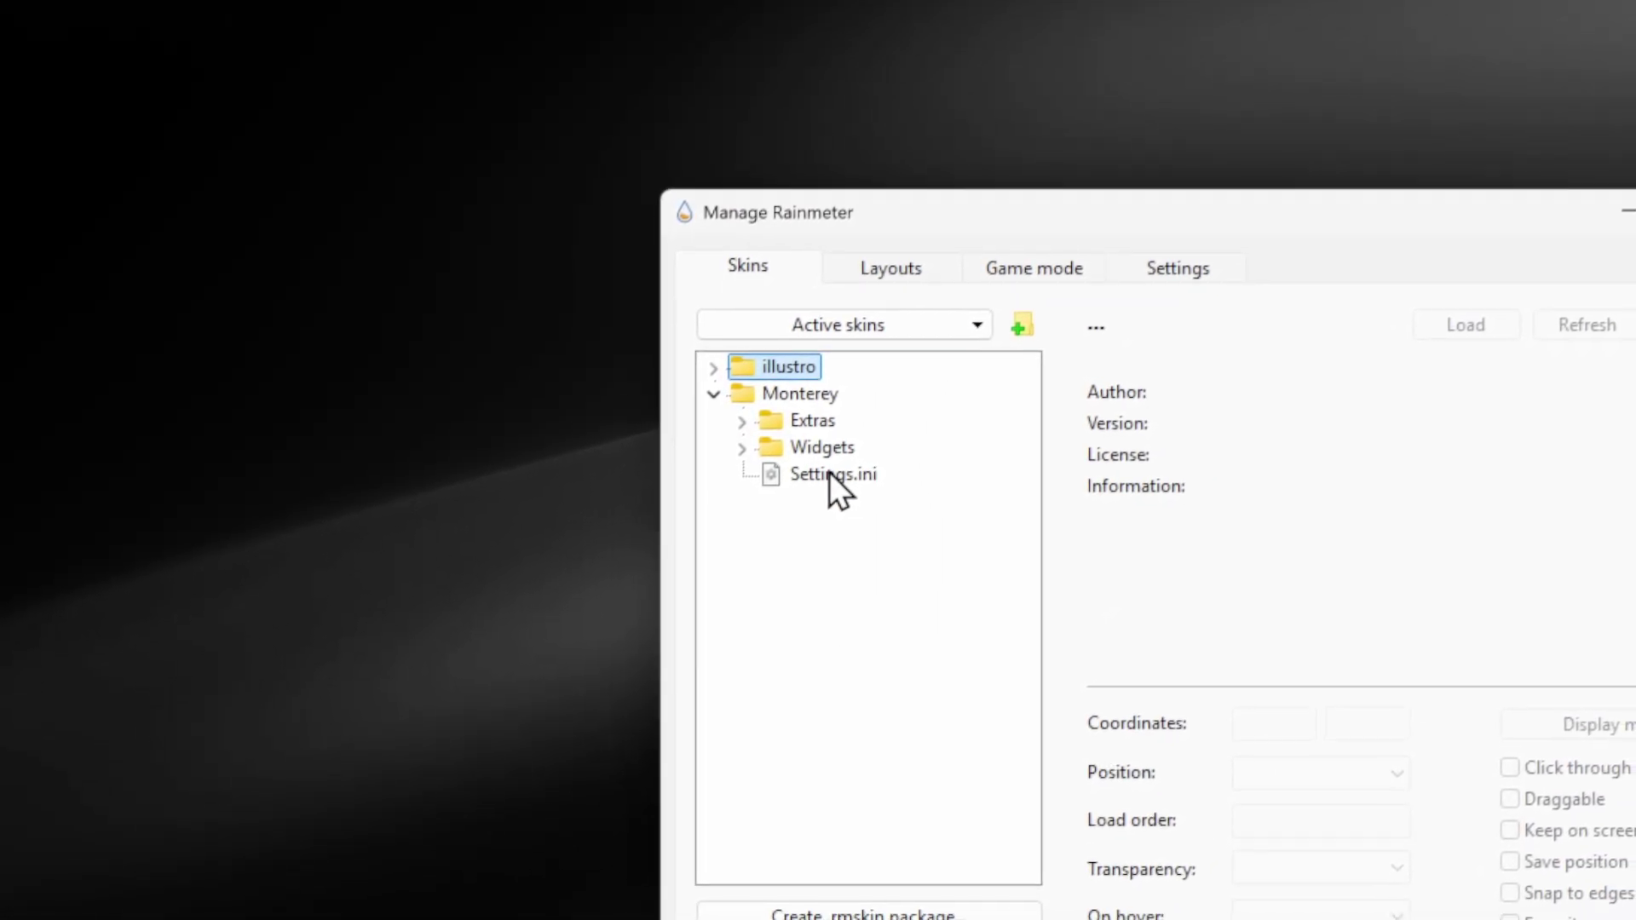
pyautogui.click(865, 502)
# Step: Turn on the Monitoring widget in Monterey settings and drag it to the bottom-left corner
pyautogui.doubleClick(819, 465)
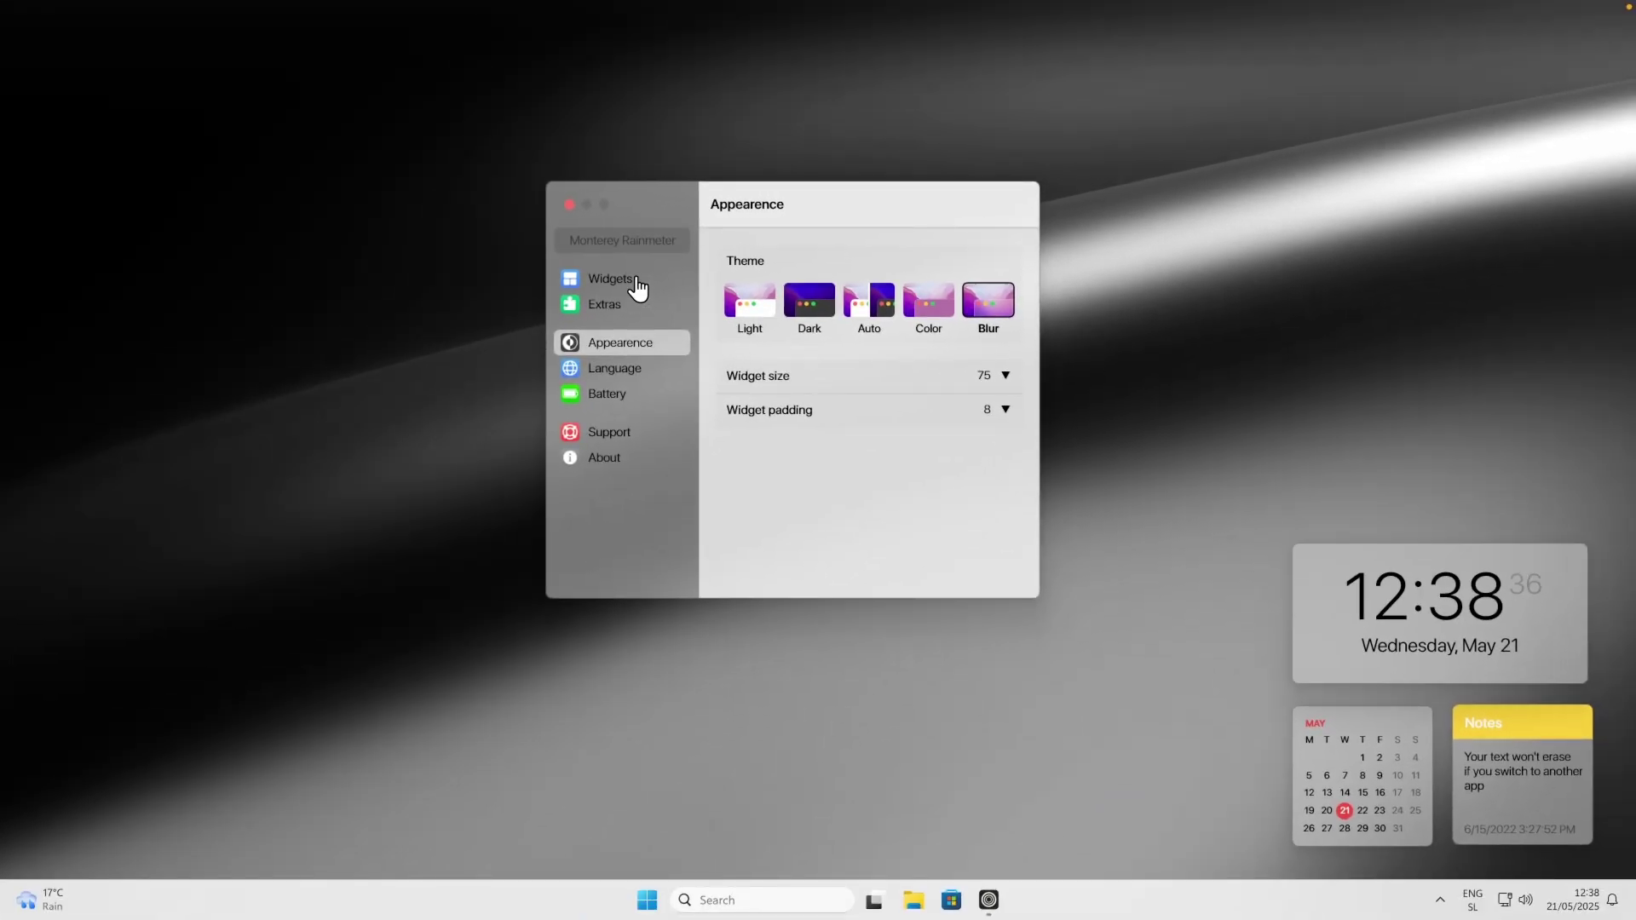
pyautogui.click(639, 290)
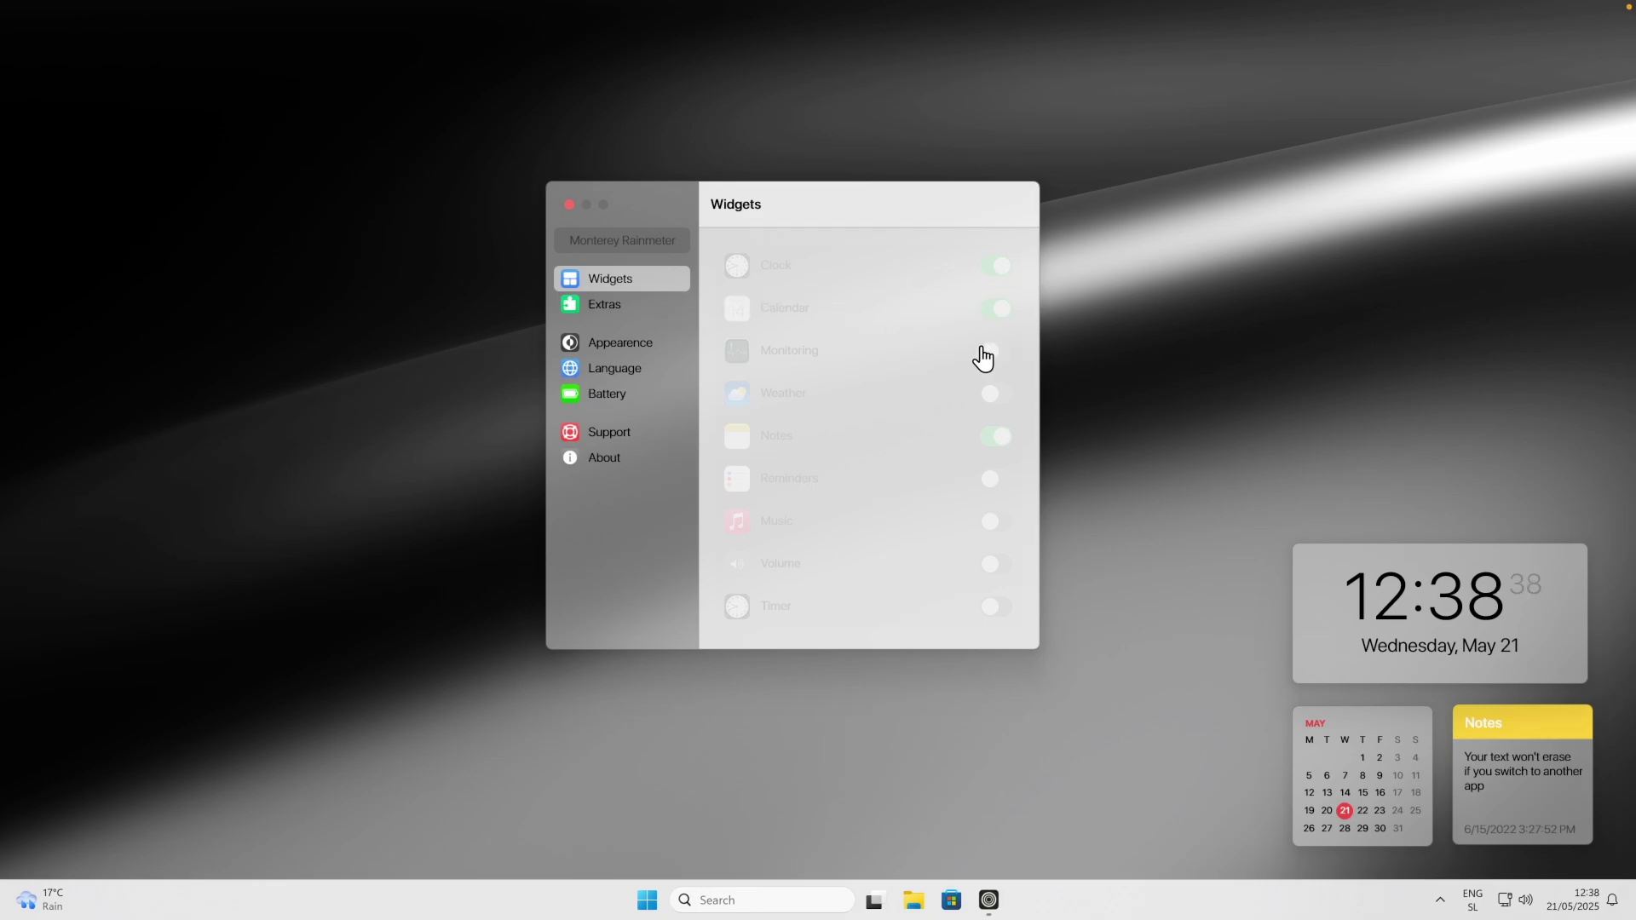
pyautogui.click(939, 345)
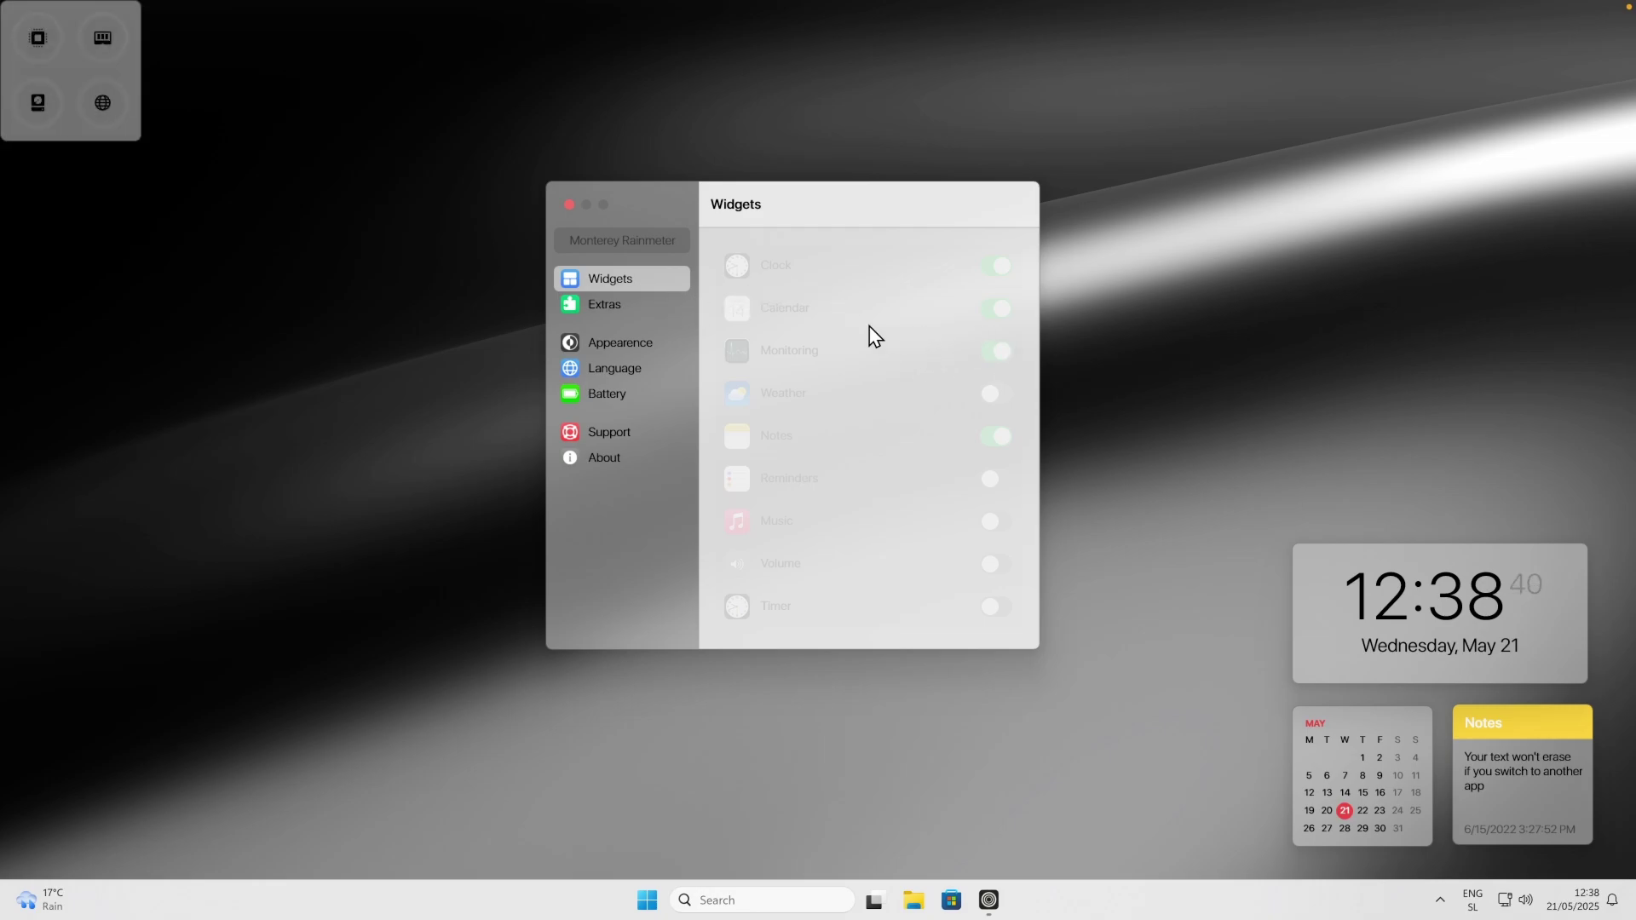
pyautogui.click(570, 207)
pyautogui.moveTo(70, 85); pyautogui.dragTo(138, 775)
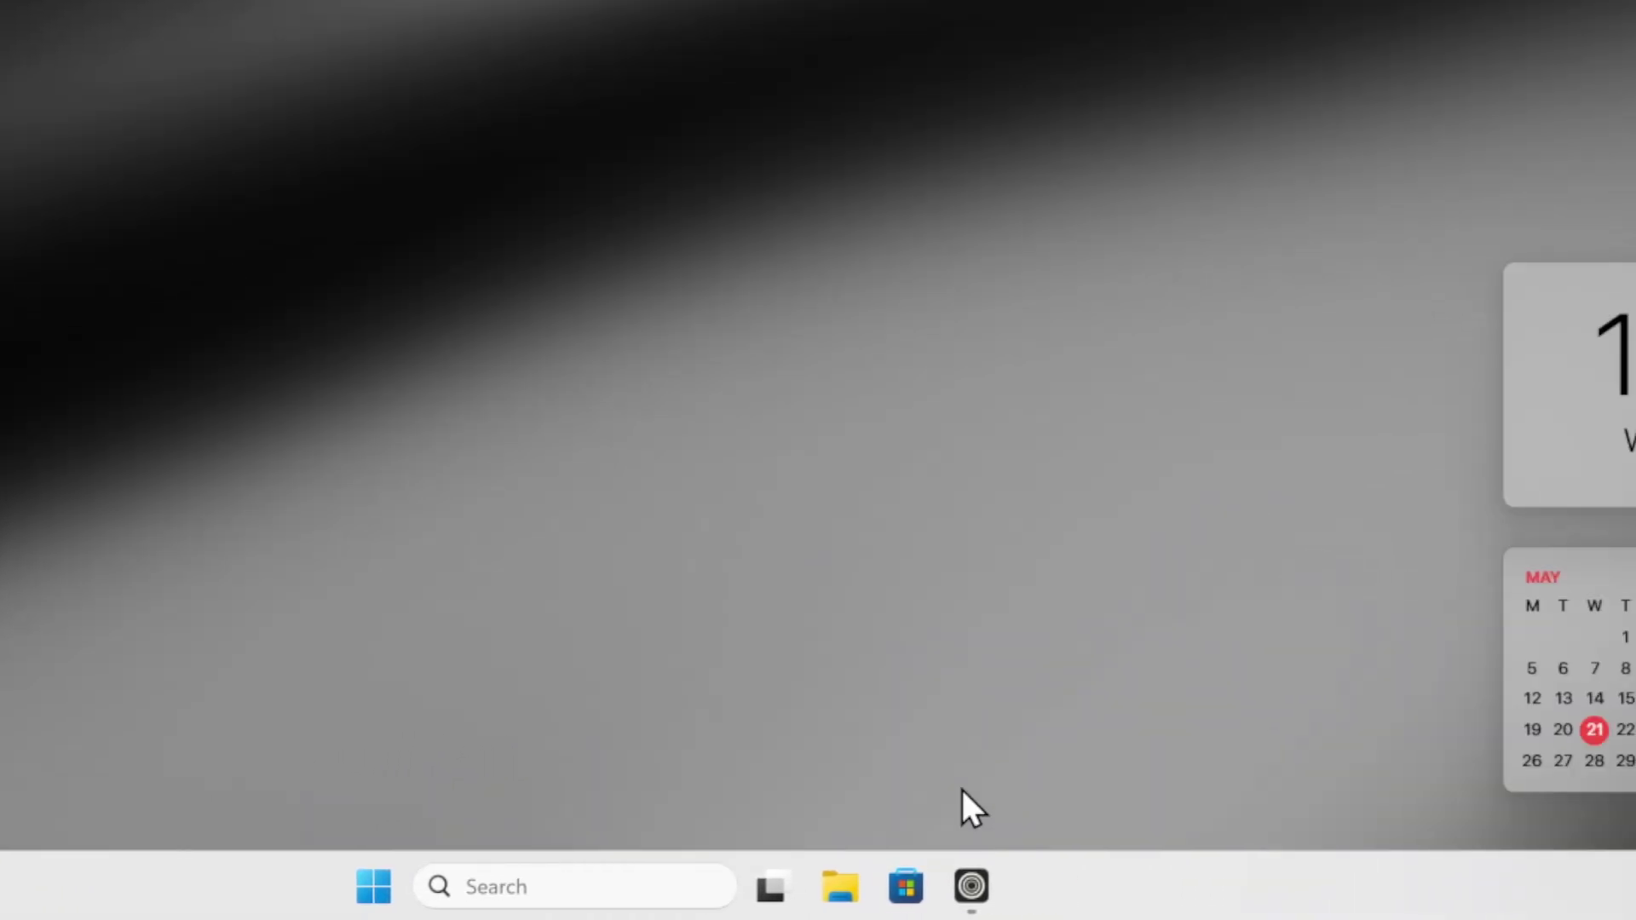
# Step: Search for 'mii power' and open the VisualSkins Mii Power Rainmeter Skin page
pyautogui.click(988, 900)
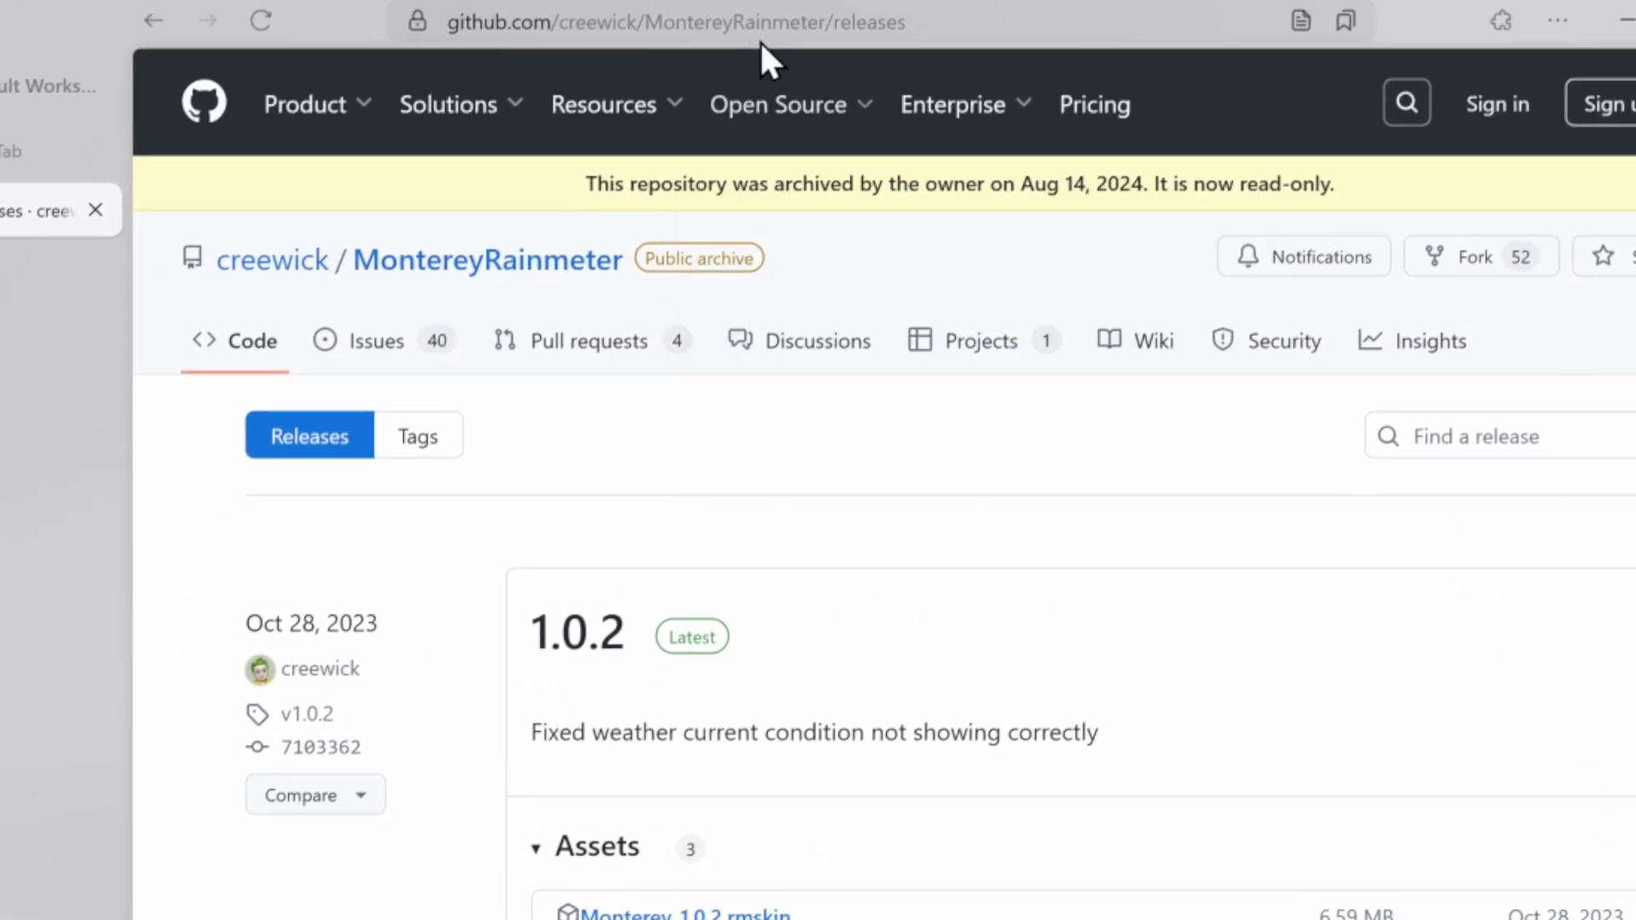
pyautogui.click(803, 135)
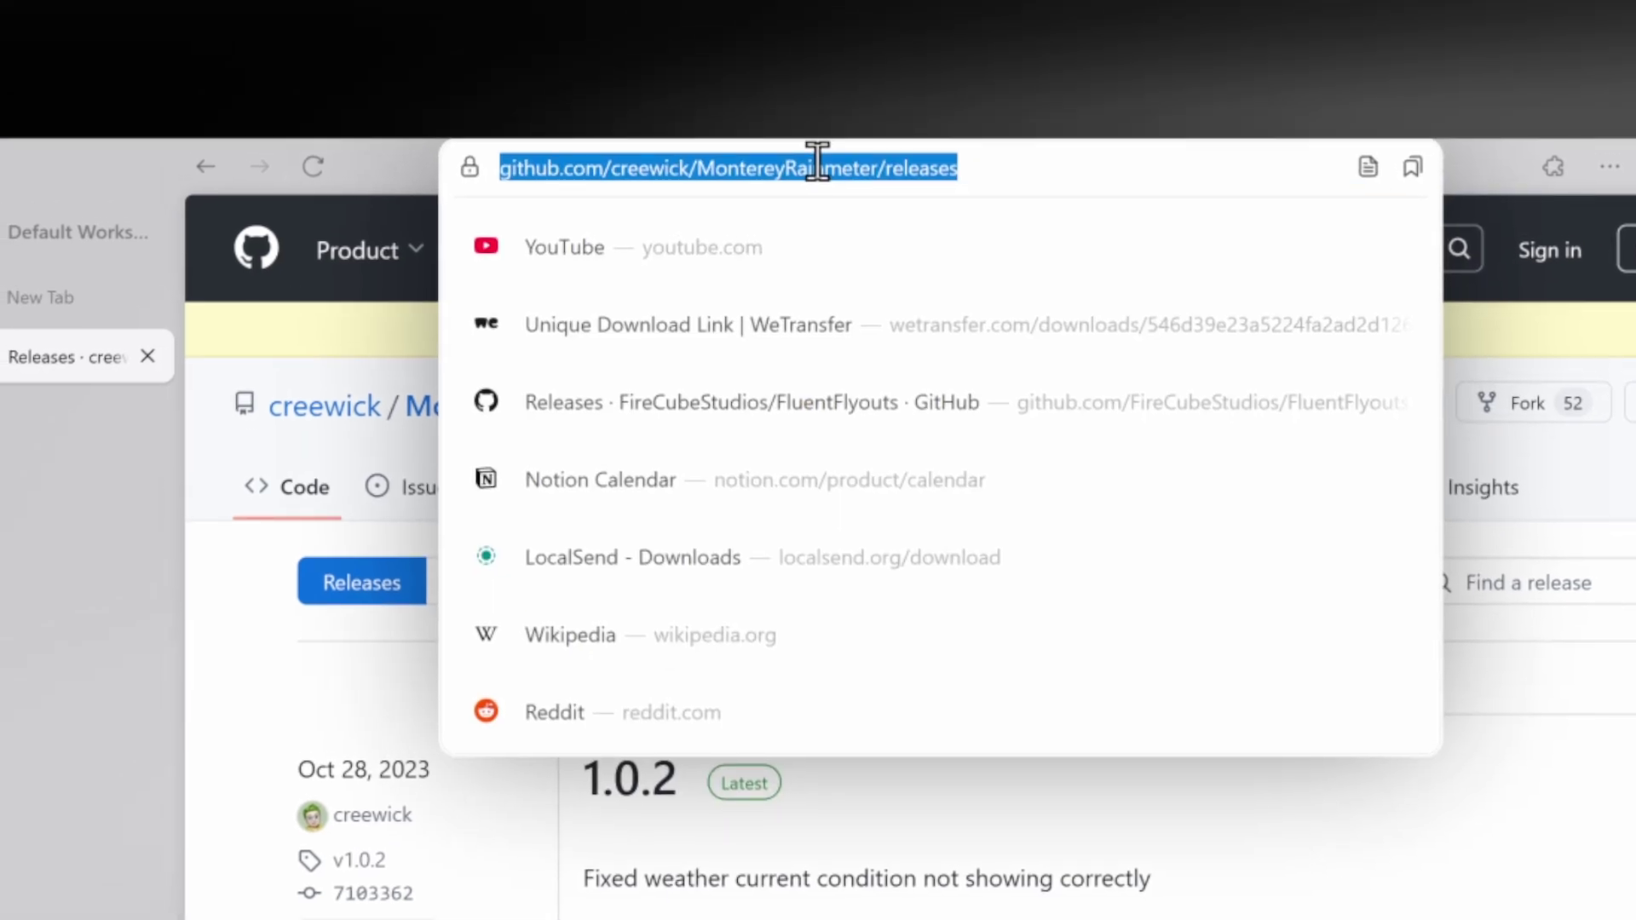
pyautogui.write('mii power')
pyautogui.press('Return')
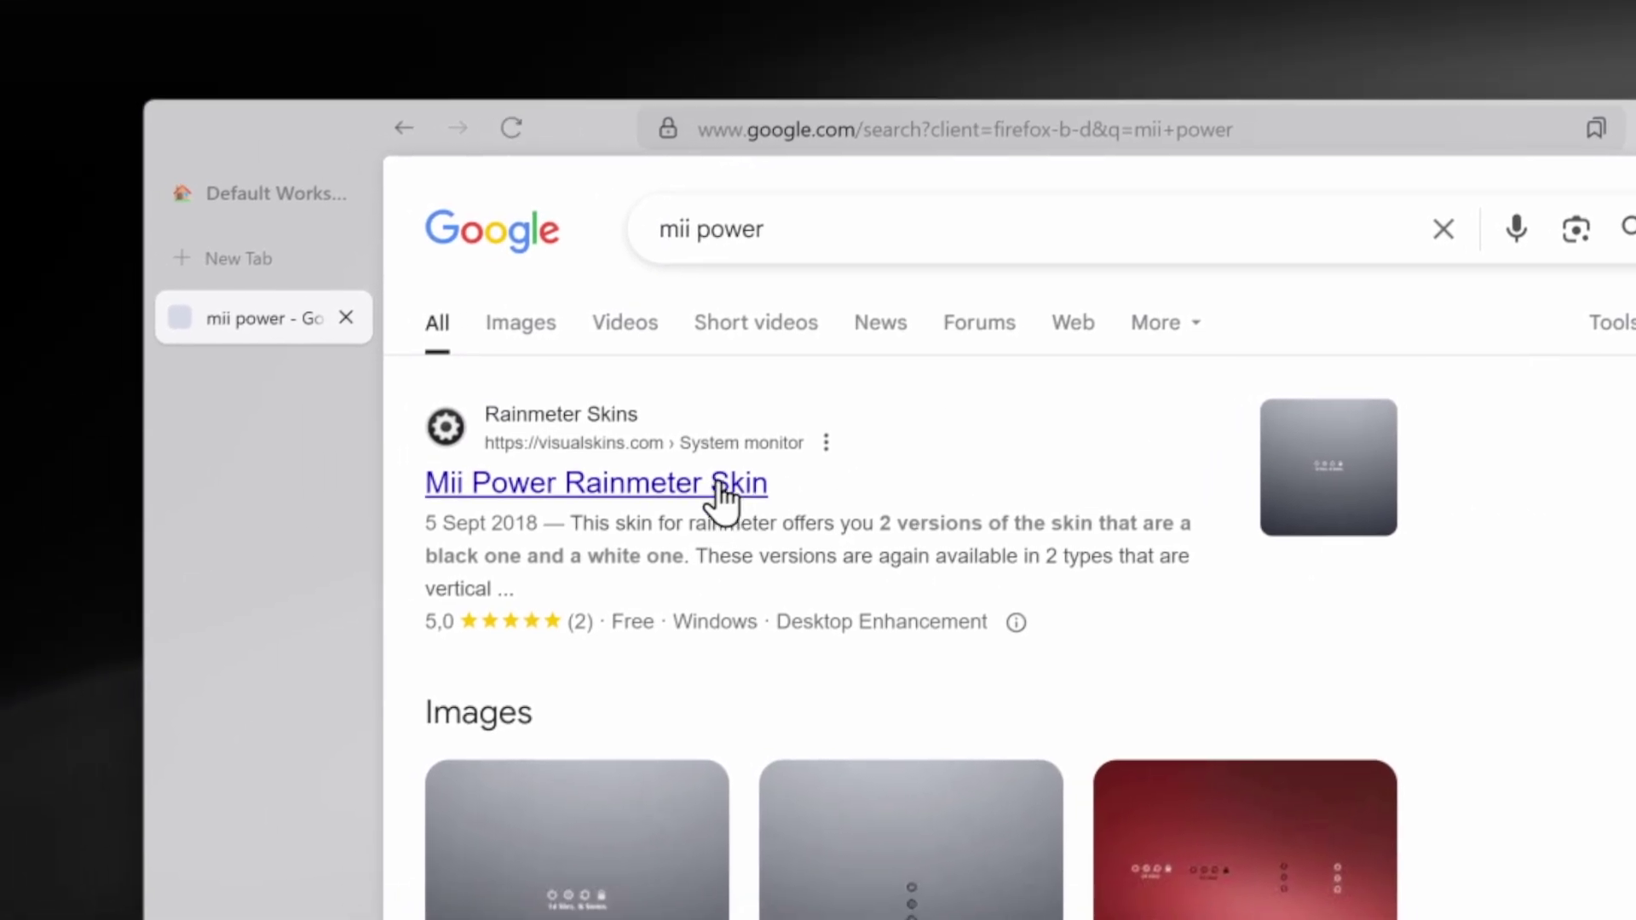
pyautogui.click(719, 488)
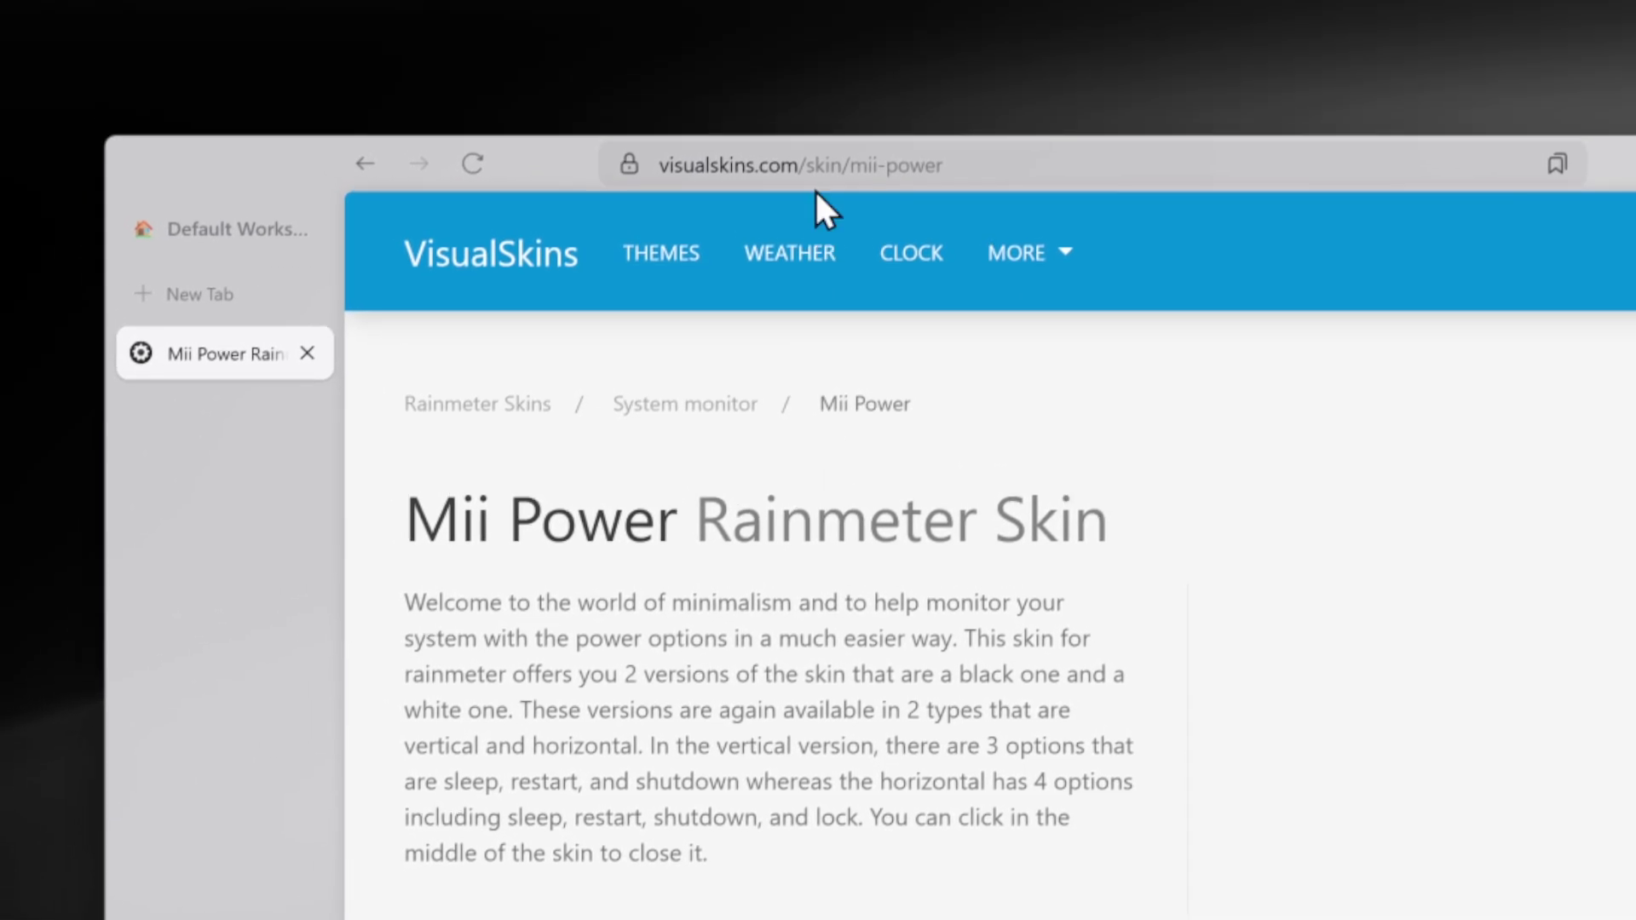
# Step: Download mii-power.rmskin and minimize the browser back to the desktop
pyautogui.click(838, 132)
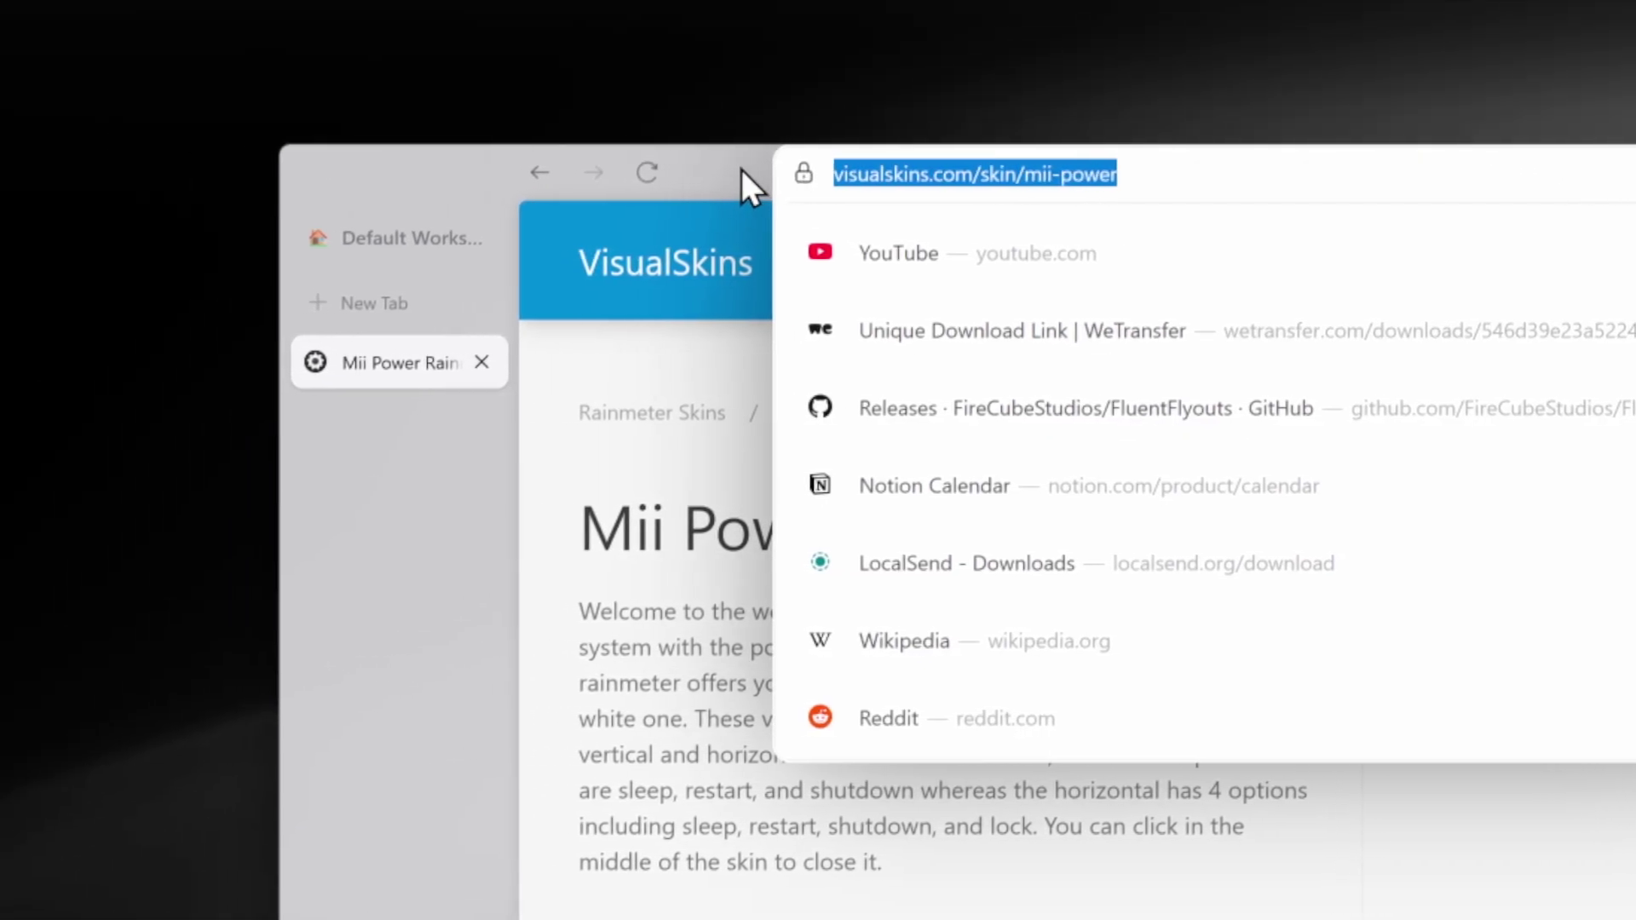
pyautogui.click(723, 511)
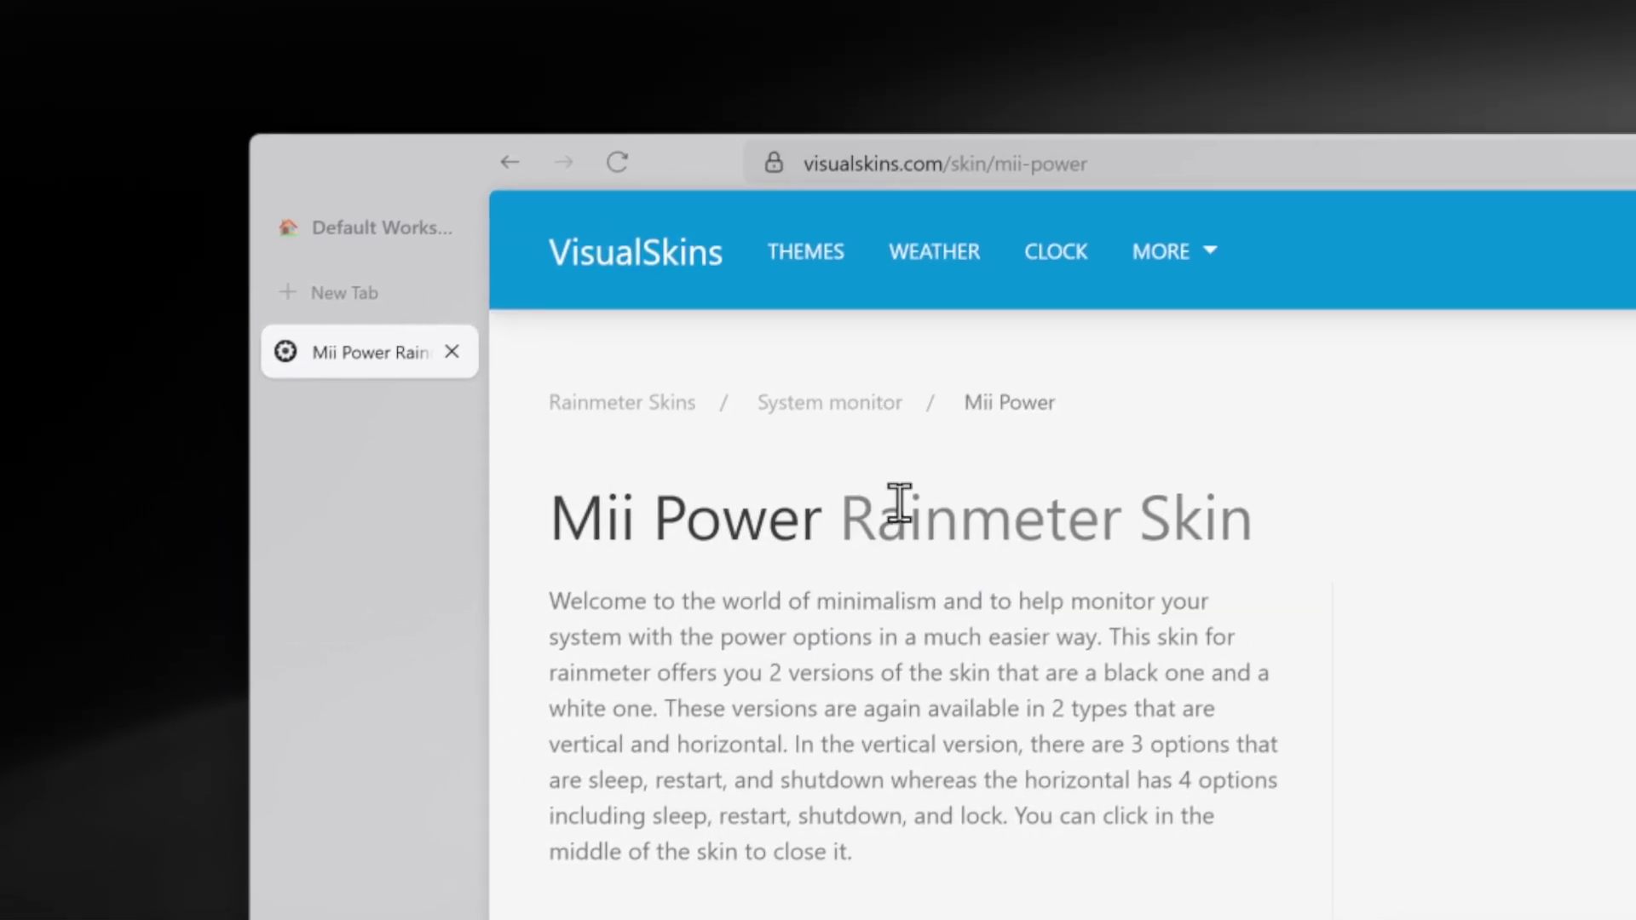
pyautogui.scroll(-8, 822, 484)
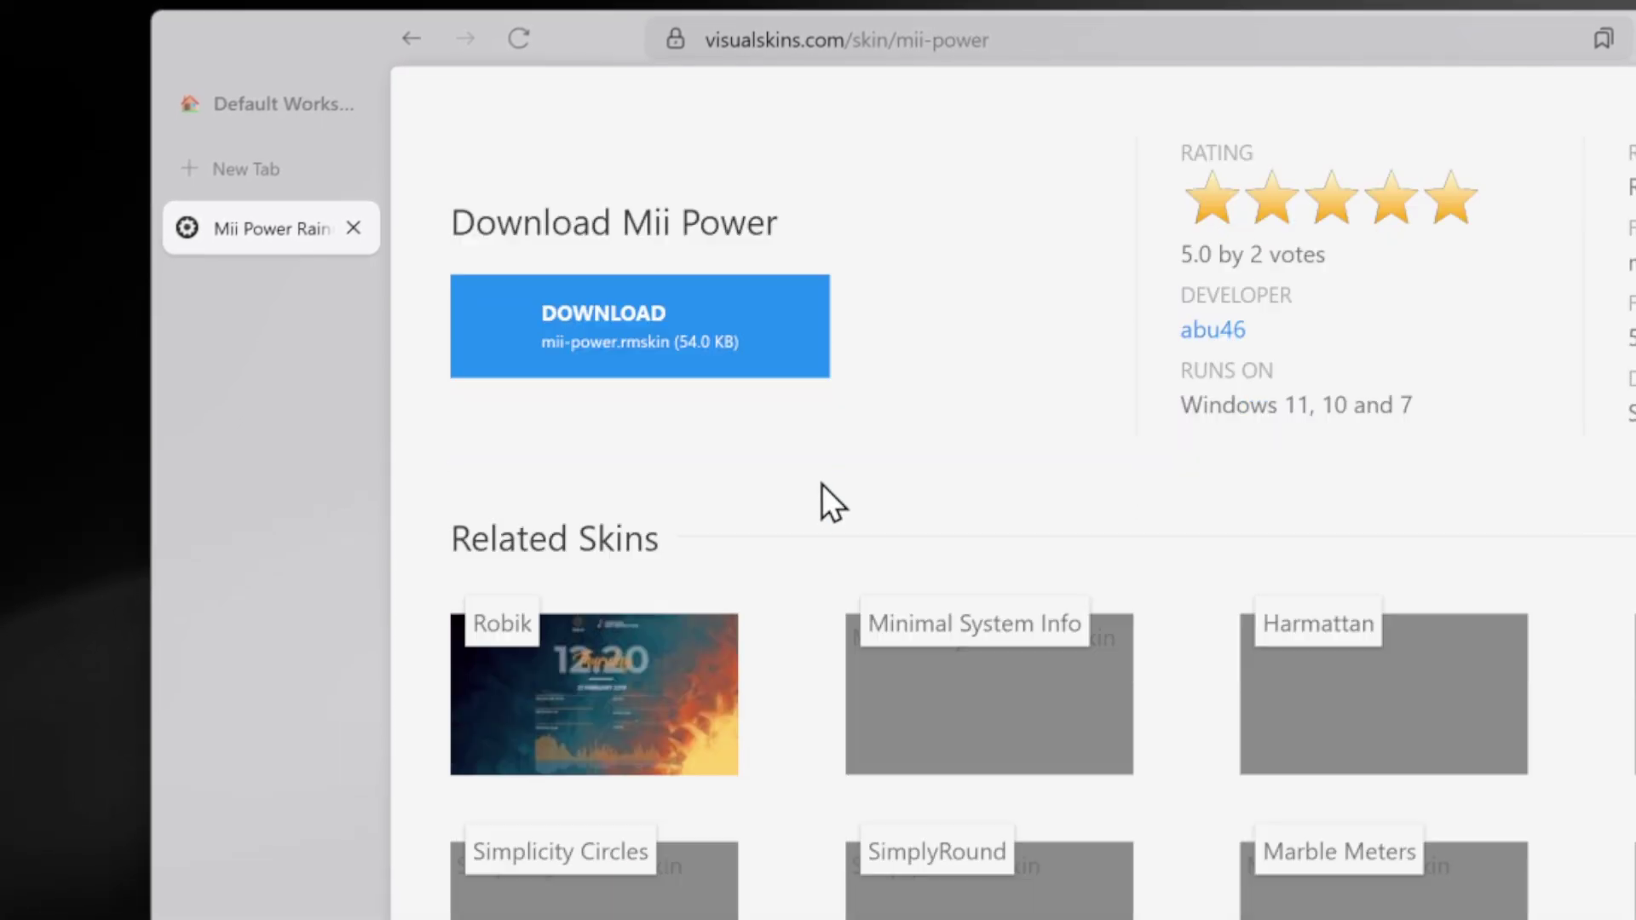
pyautogui.scroll(2, 825, 468)
pyautogui.click(747, 239)
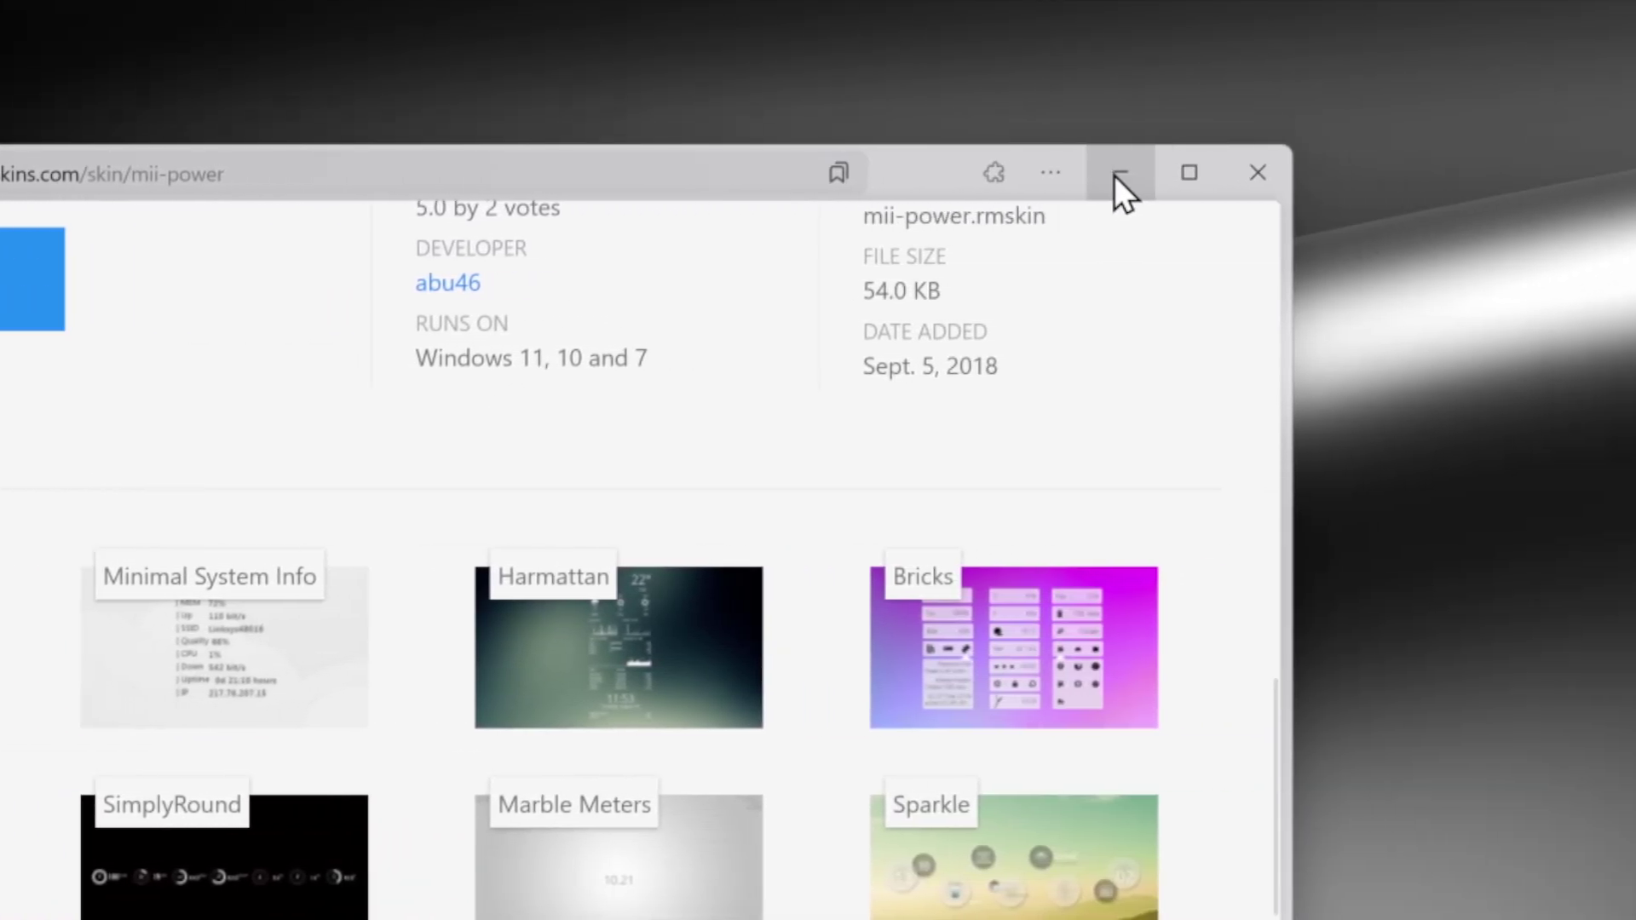
pyautogui.click(1631, 176)
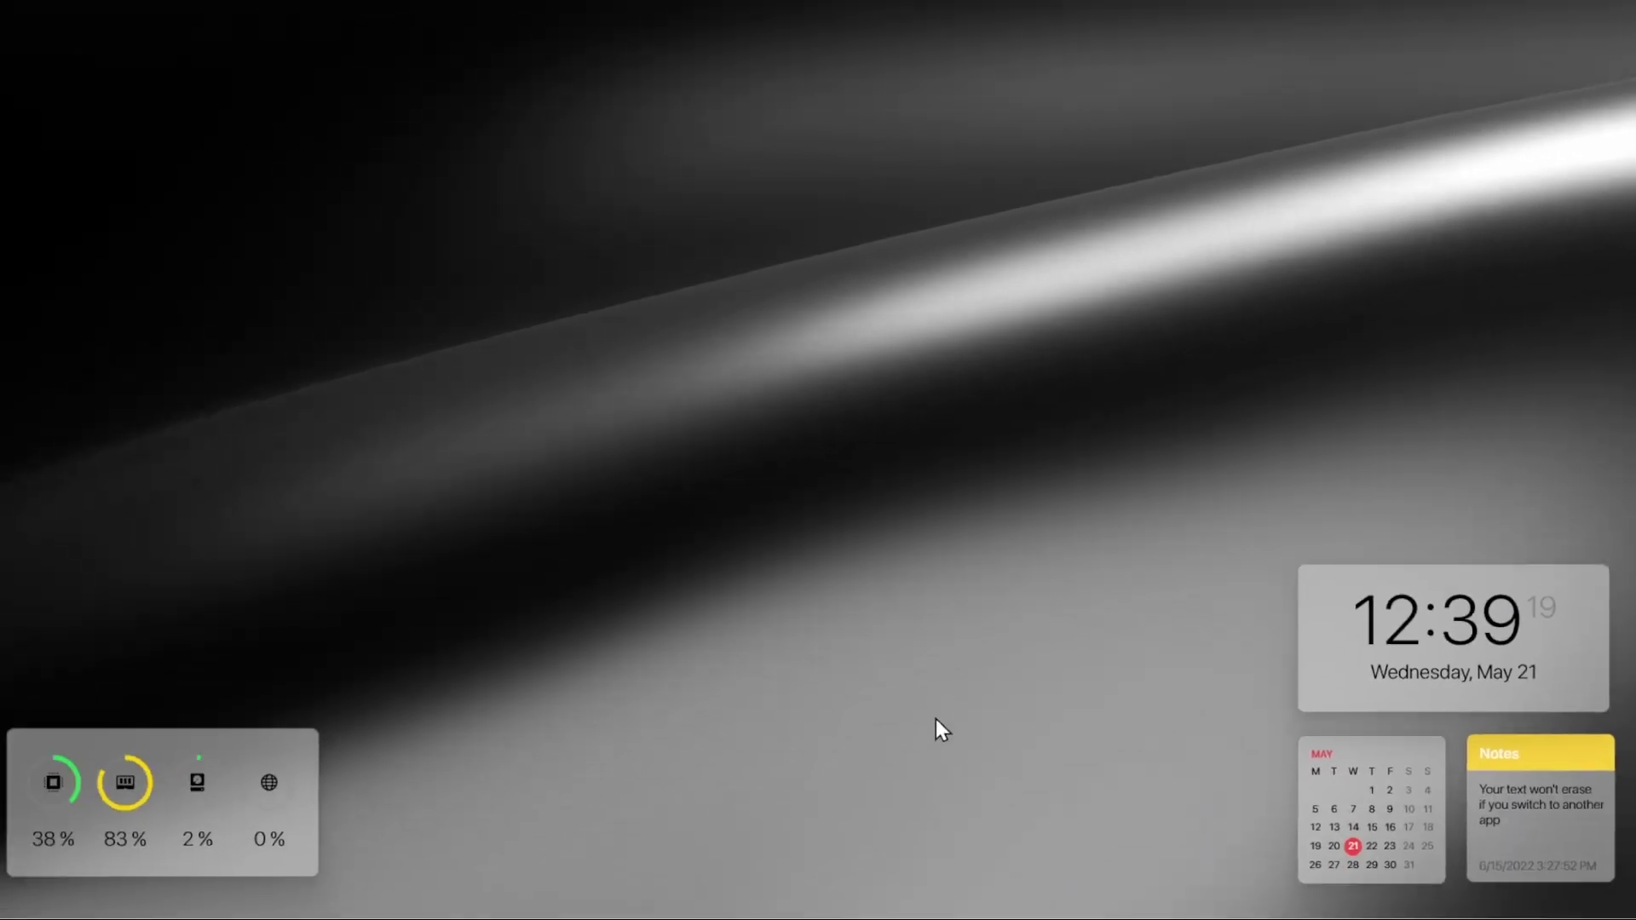
# Step: Open Downloads in File Explorer, then expand mii power > power in Manage Rainmeter
pyautogui.press('super+e')
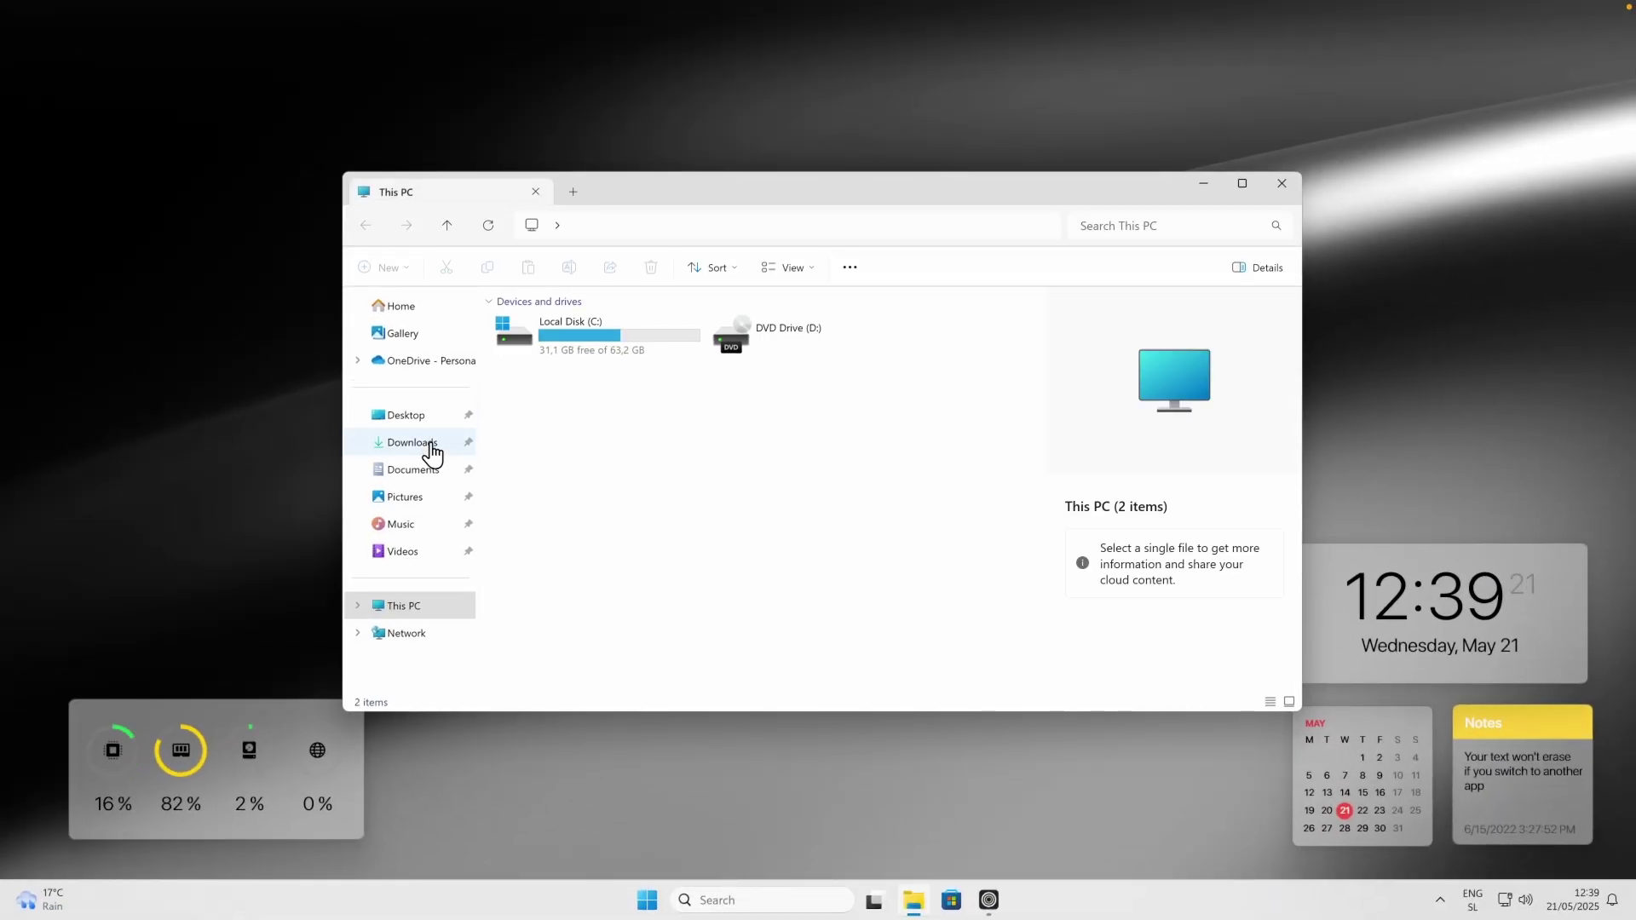
pyautogui.click(432, 451)
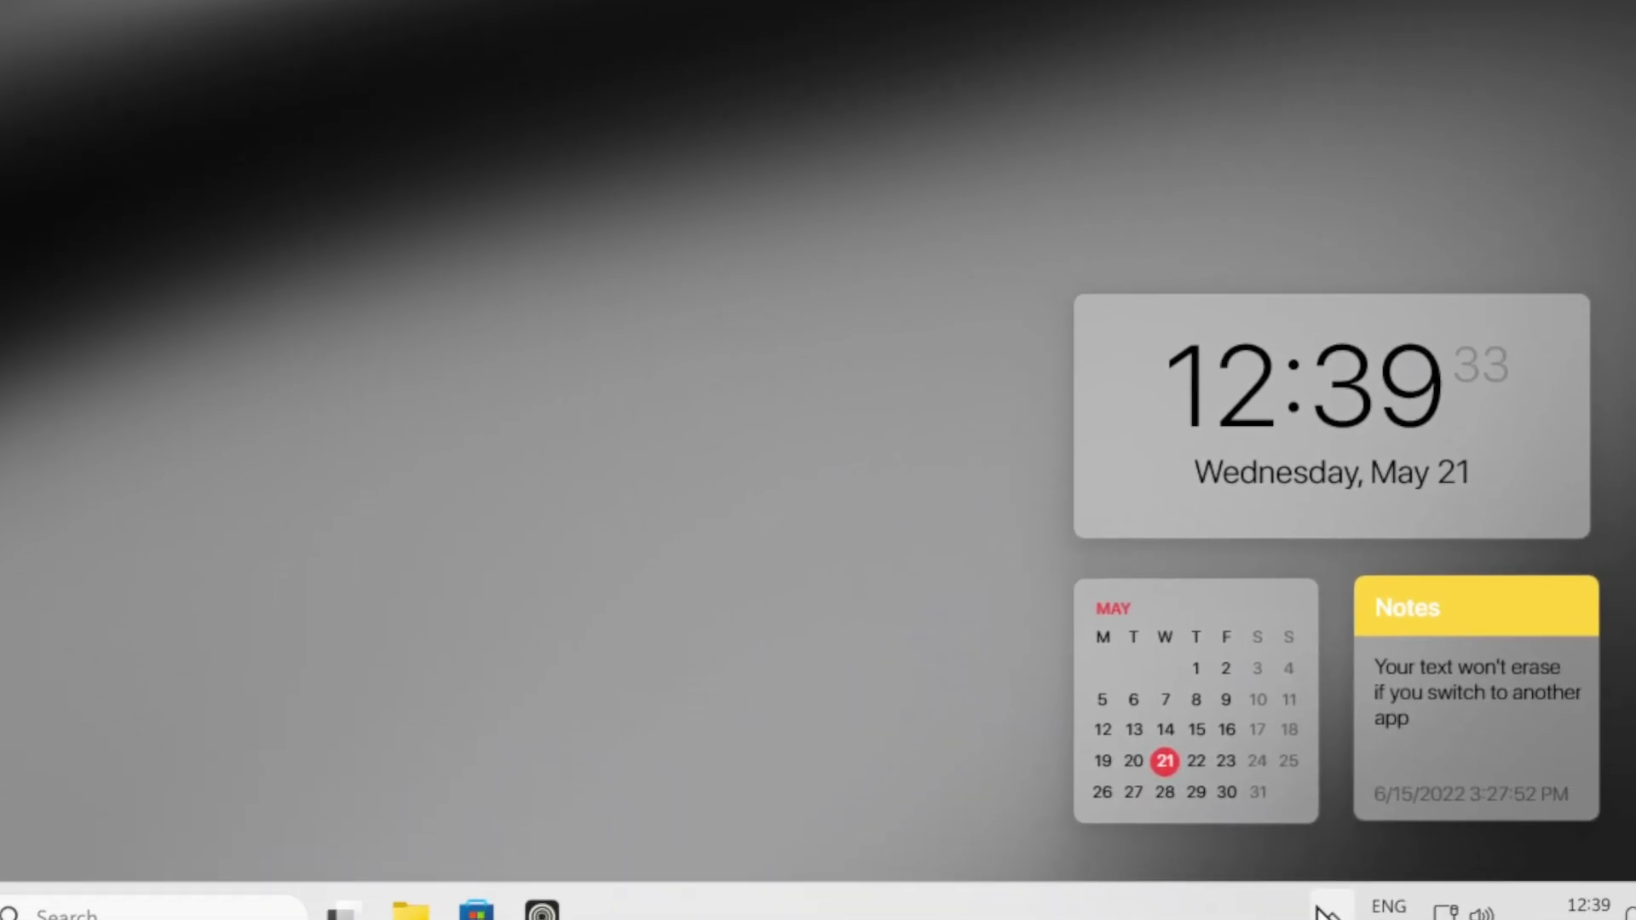
pyautogui.click(1327, 911)
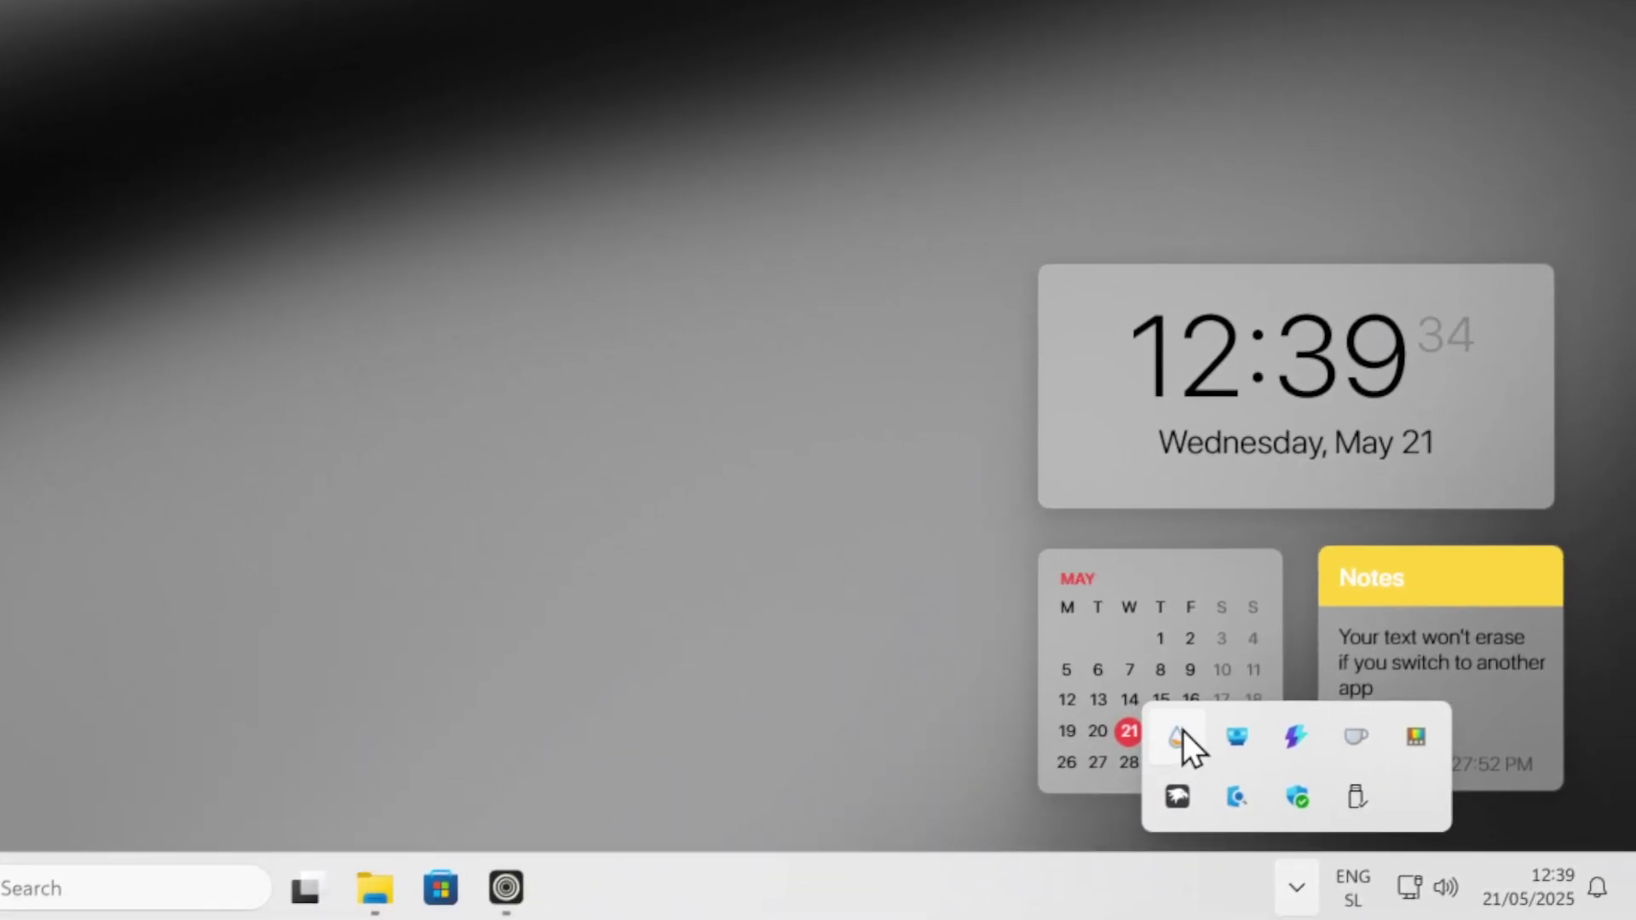
pyautogui.click(1211, 767)
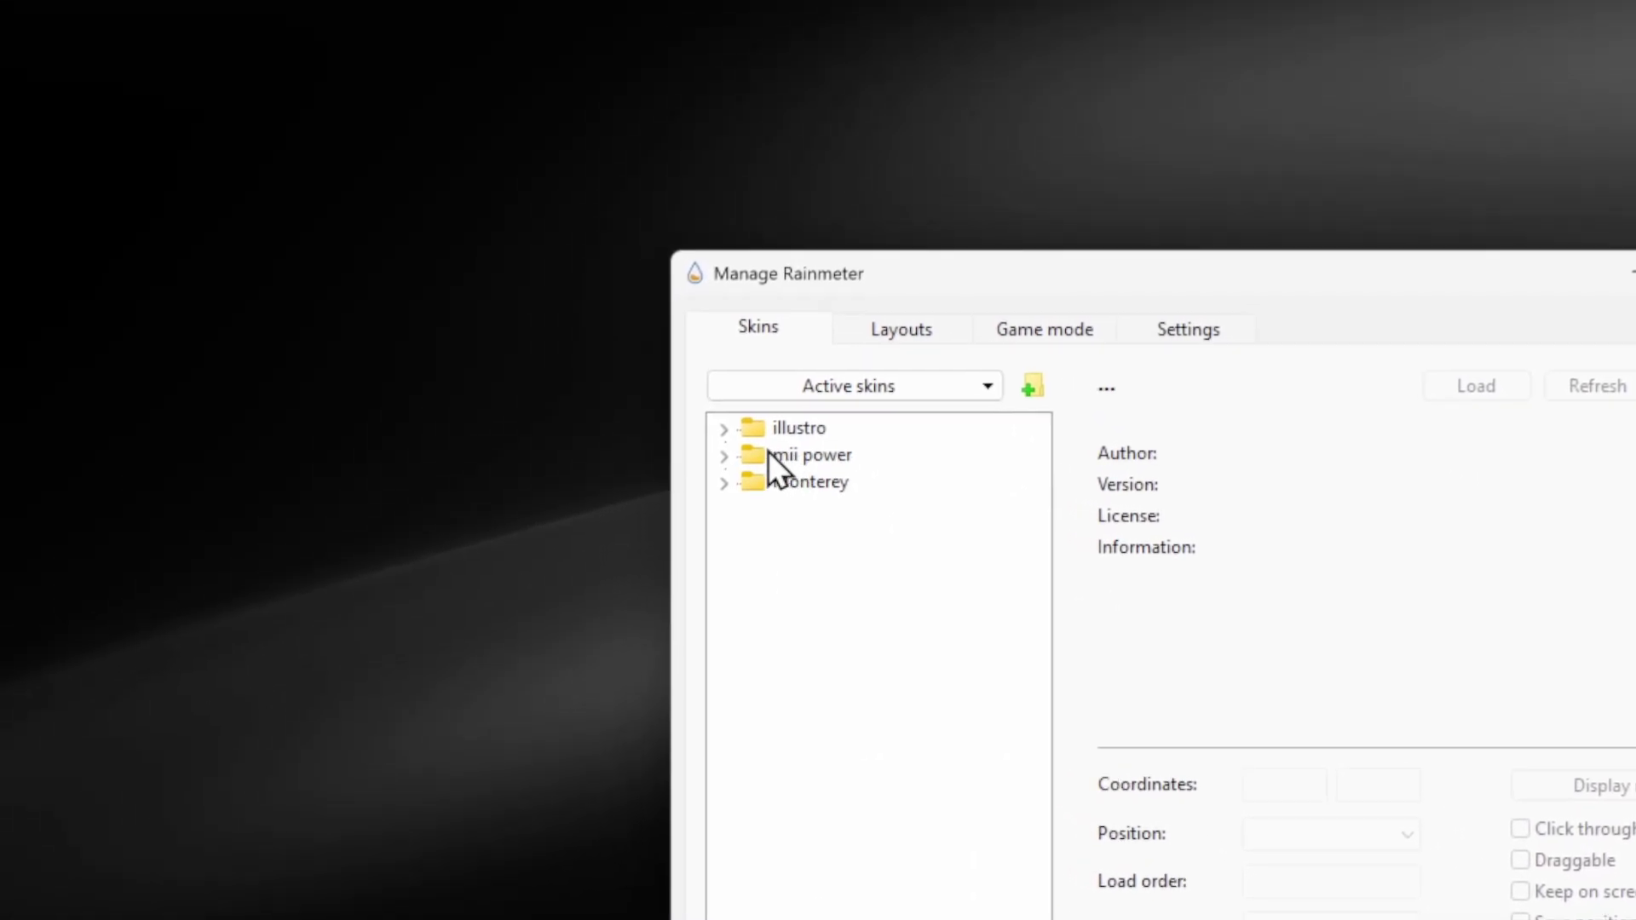
pyautogui.click(724, 456)
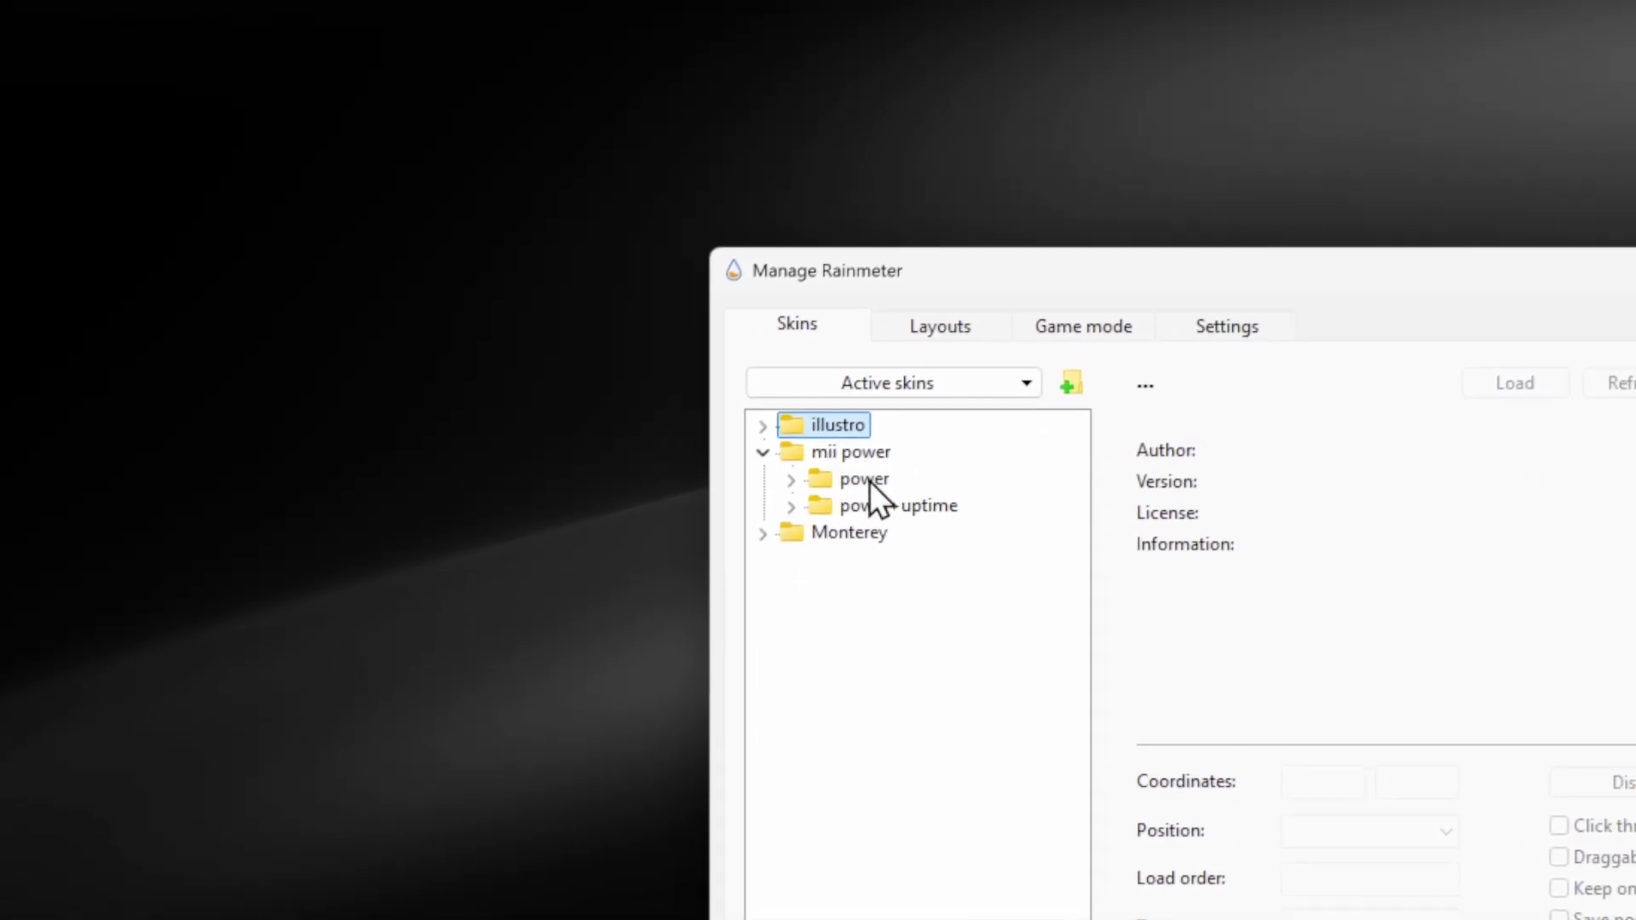
pyautogui.click(791, 480)
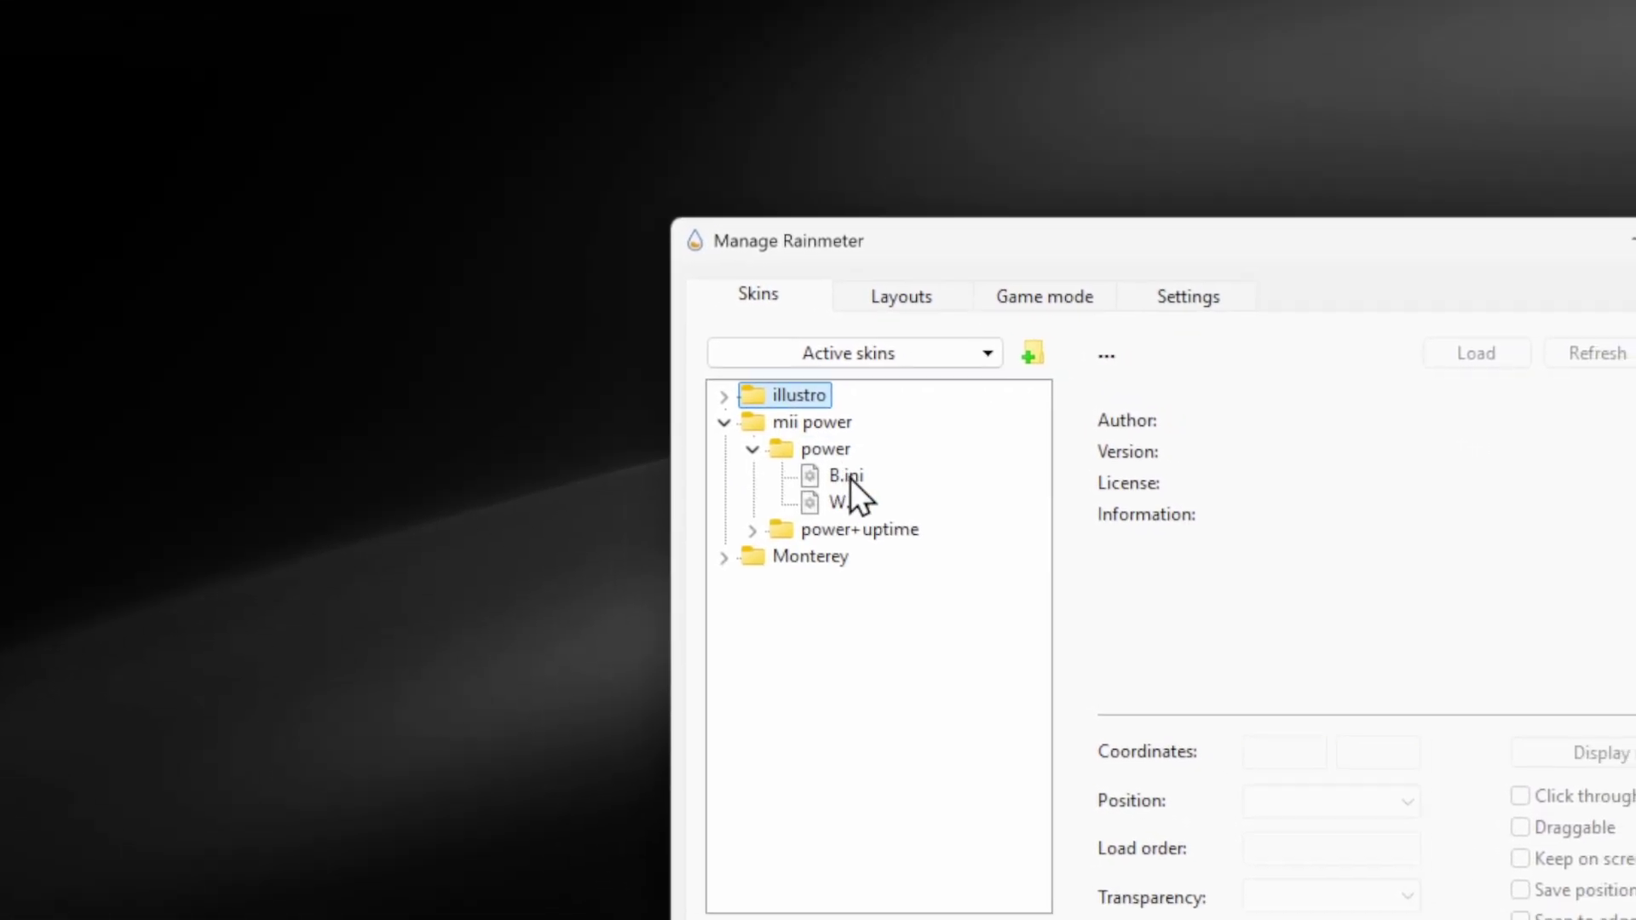
# Step: Load the W.ini power buttons skin and place it beside the Monitoring widget
pyautogui.click(877, 505)
pyautogui.click(819, 488)
pyautogui.click(821, 464)
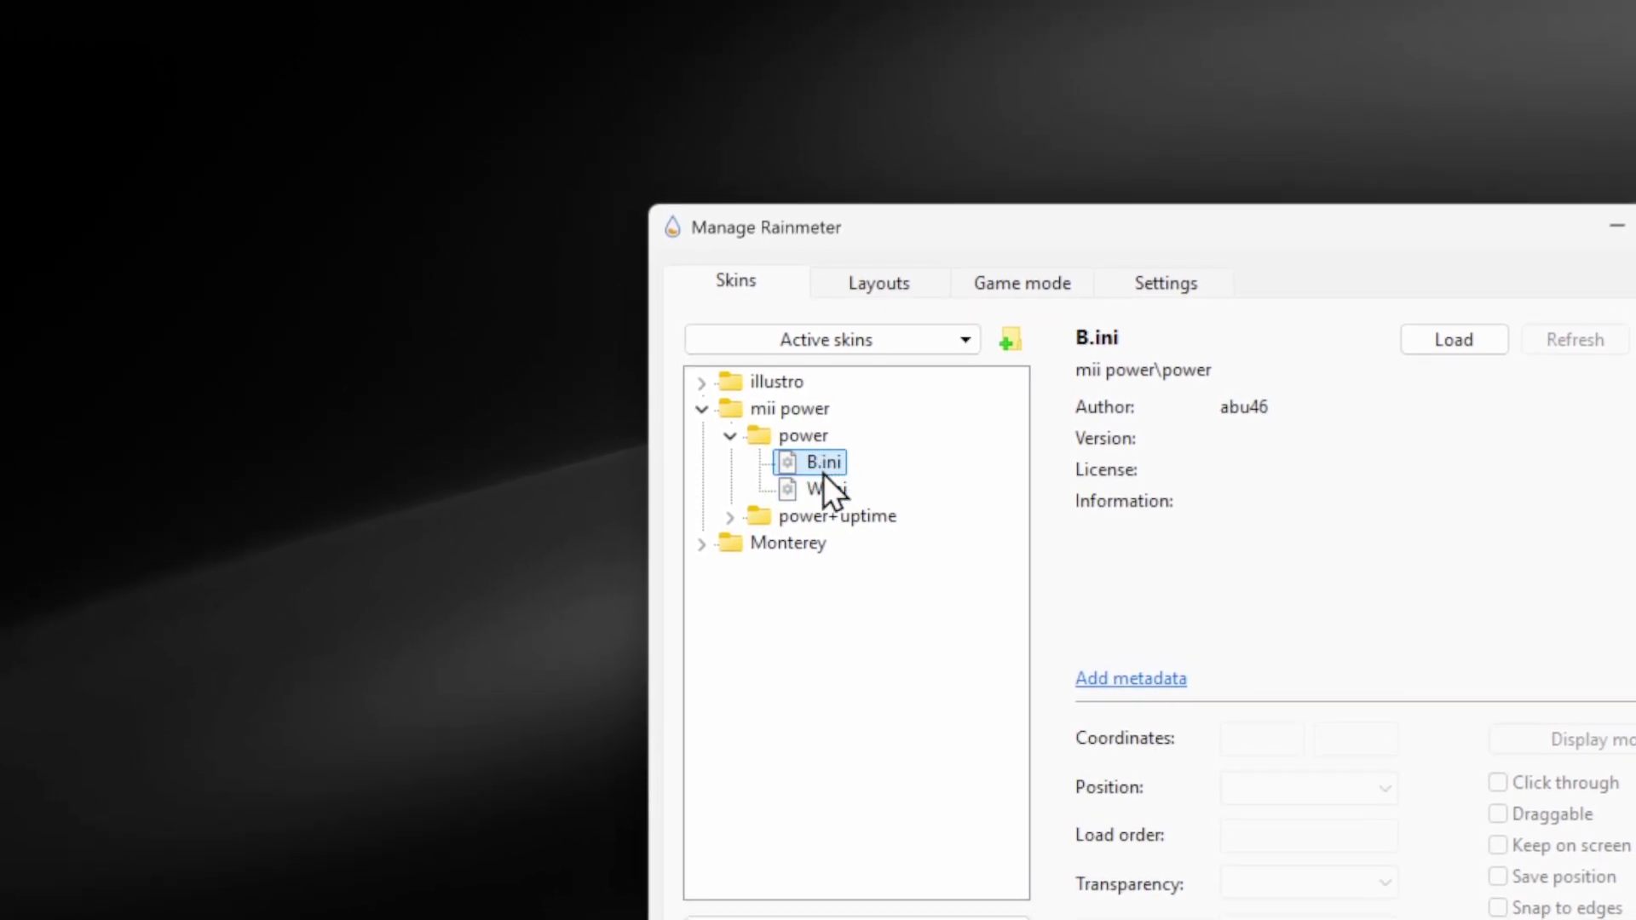
pyautogui.click(821, 489)
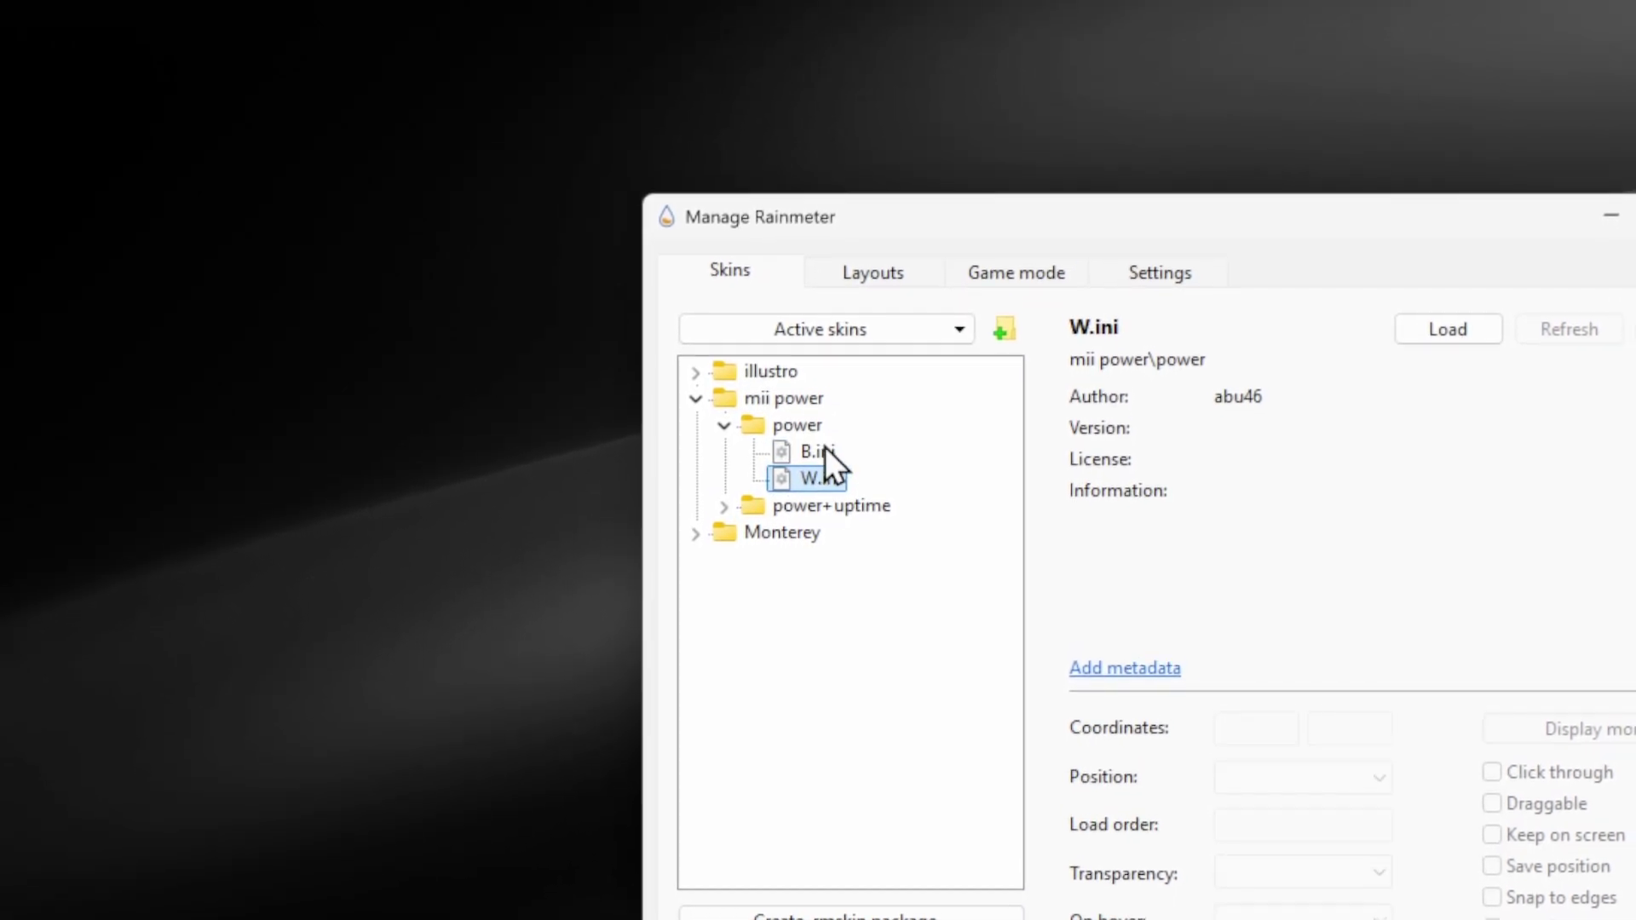
pyautogui.click(820, 452)
pyautogui.click(819, 478)
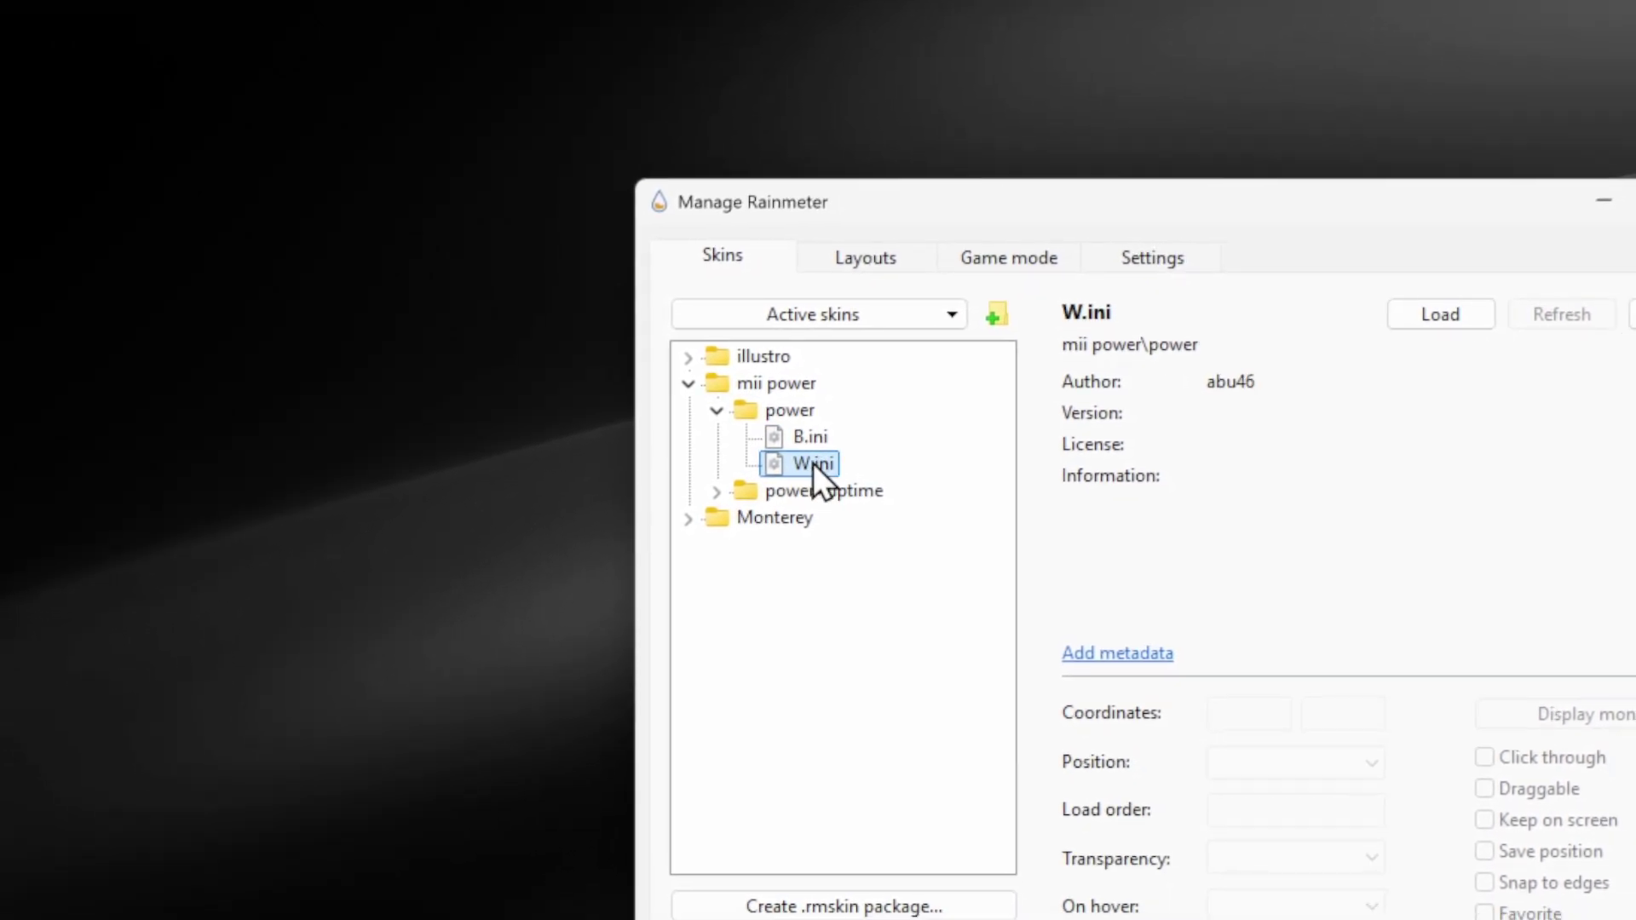
pyautogui.doubleClick(813, 463)
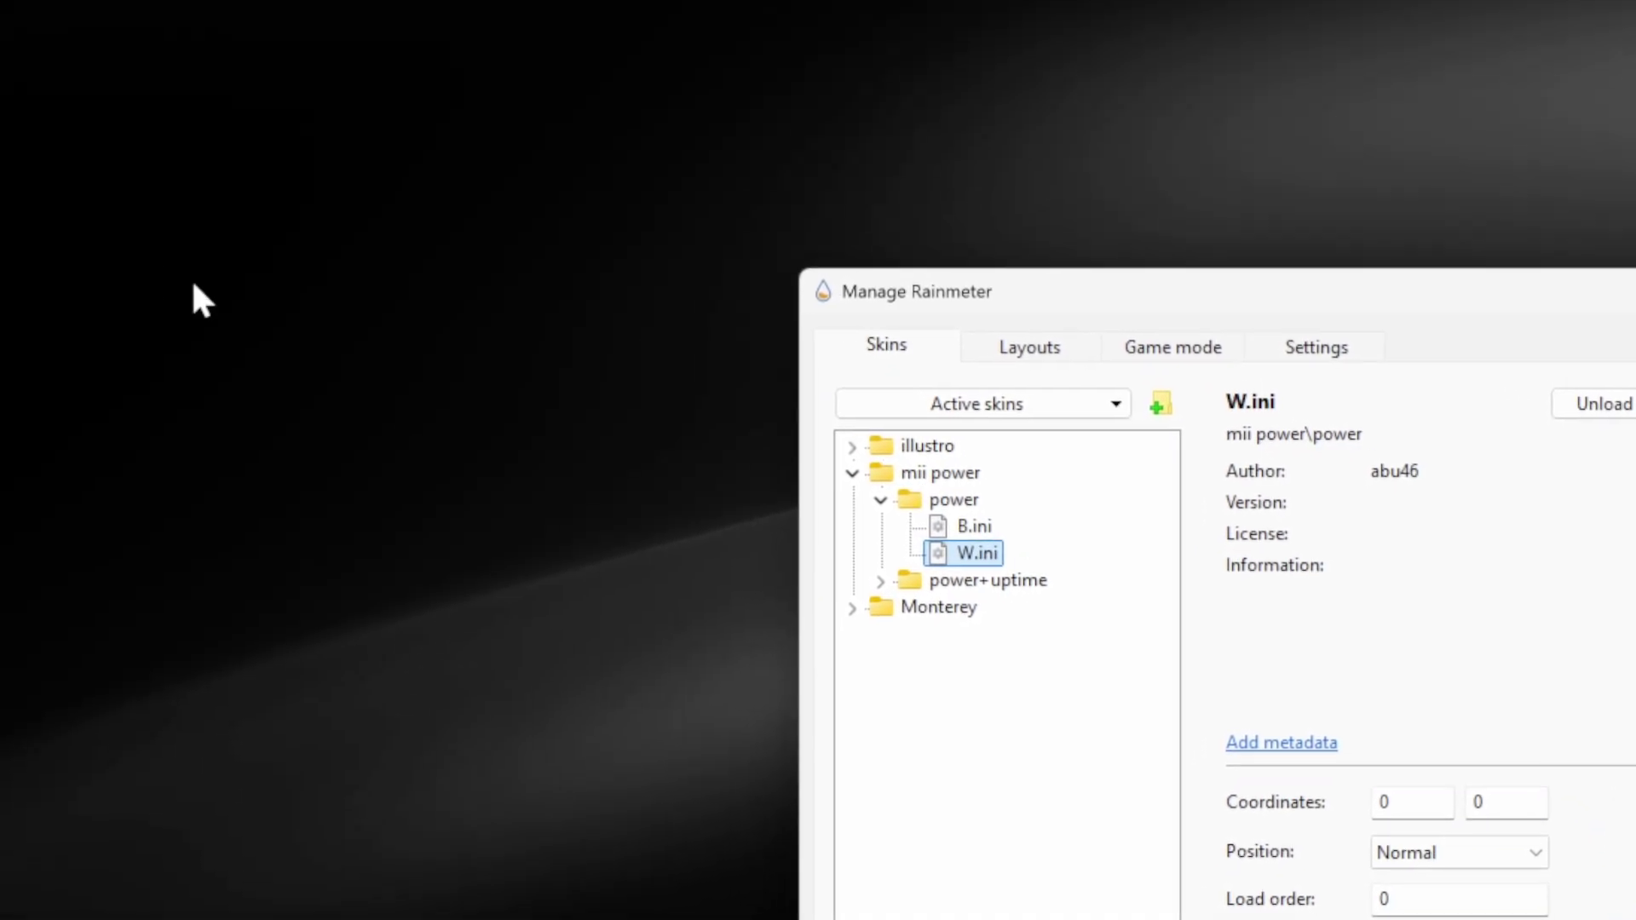
pyautogui.moveTo(36, 145); pyautogui.dragTo(730, 919)
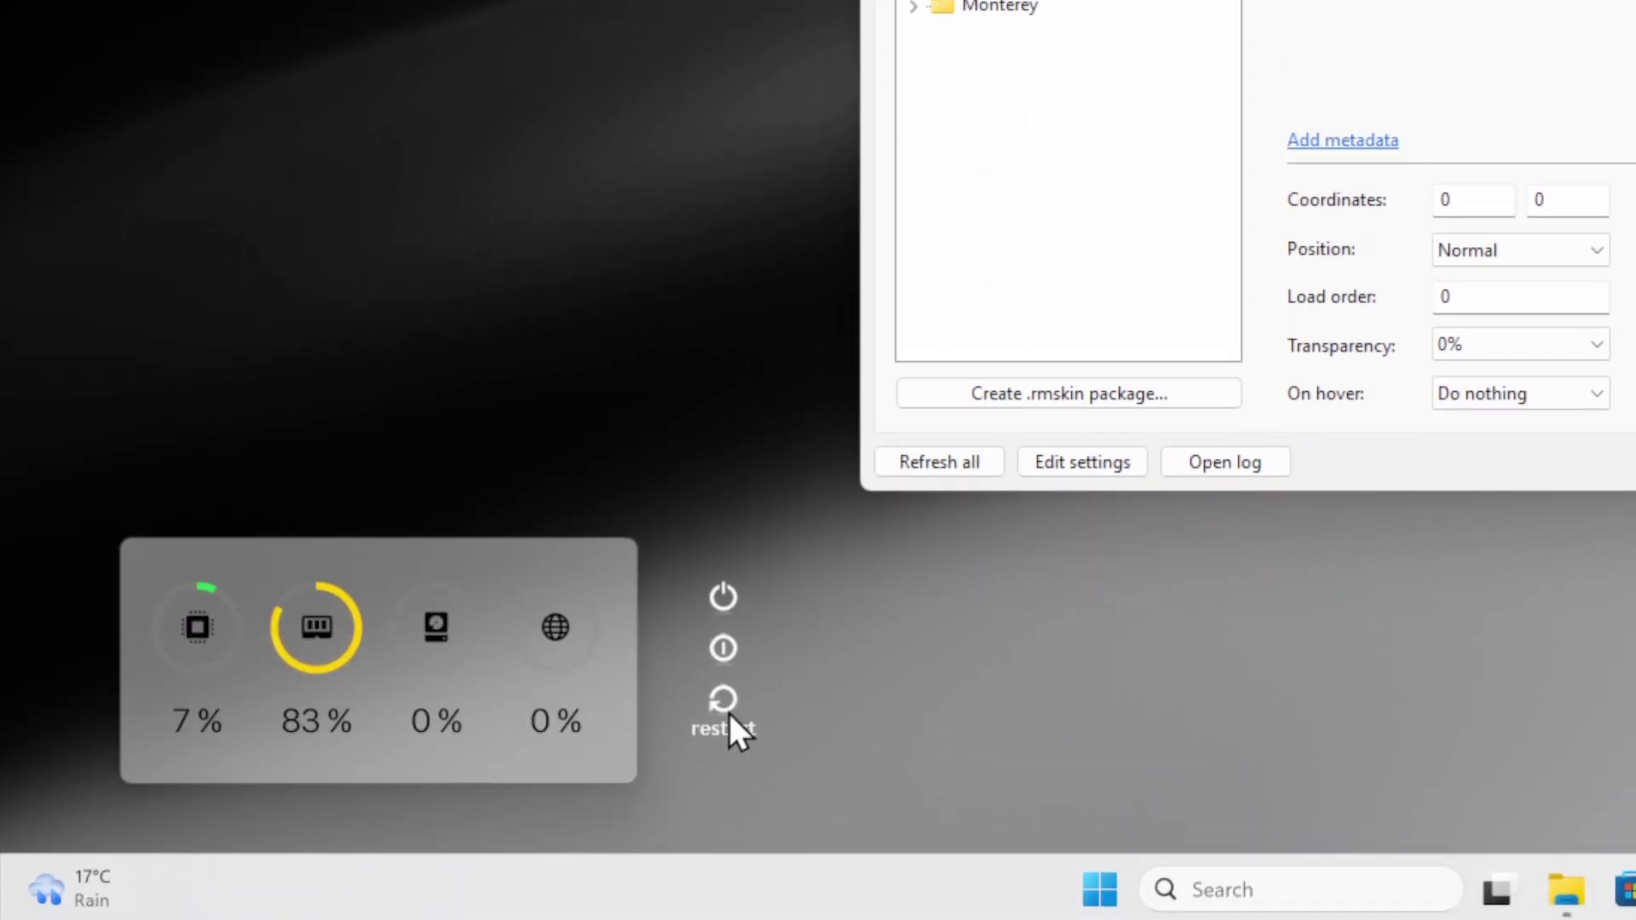
pyautogui.moveTo(729, 713); pyautogui.dragTo(730, 713)
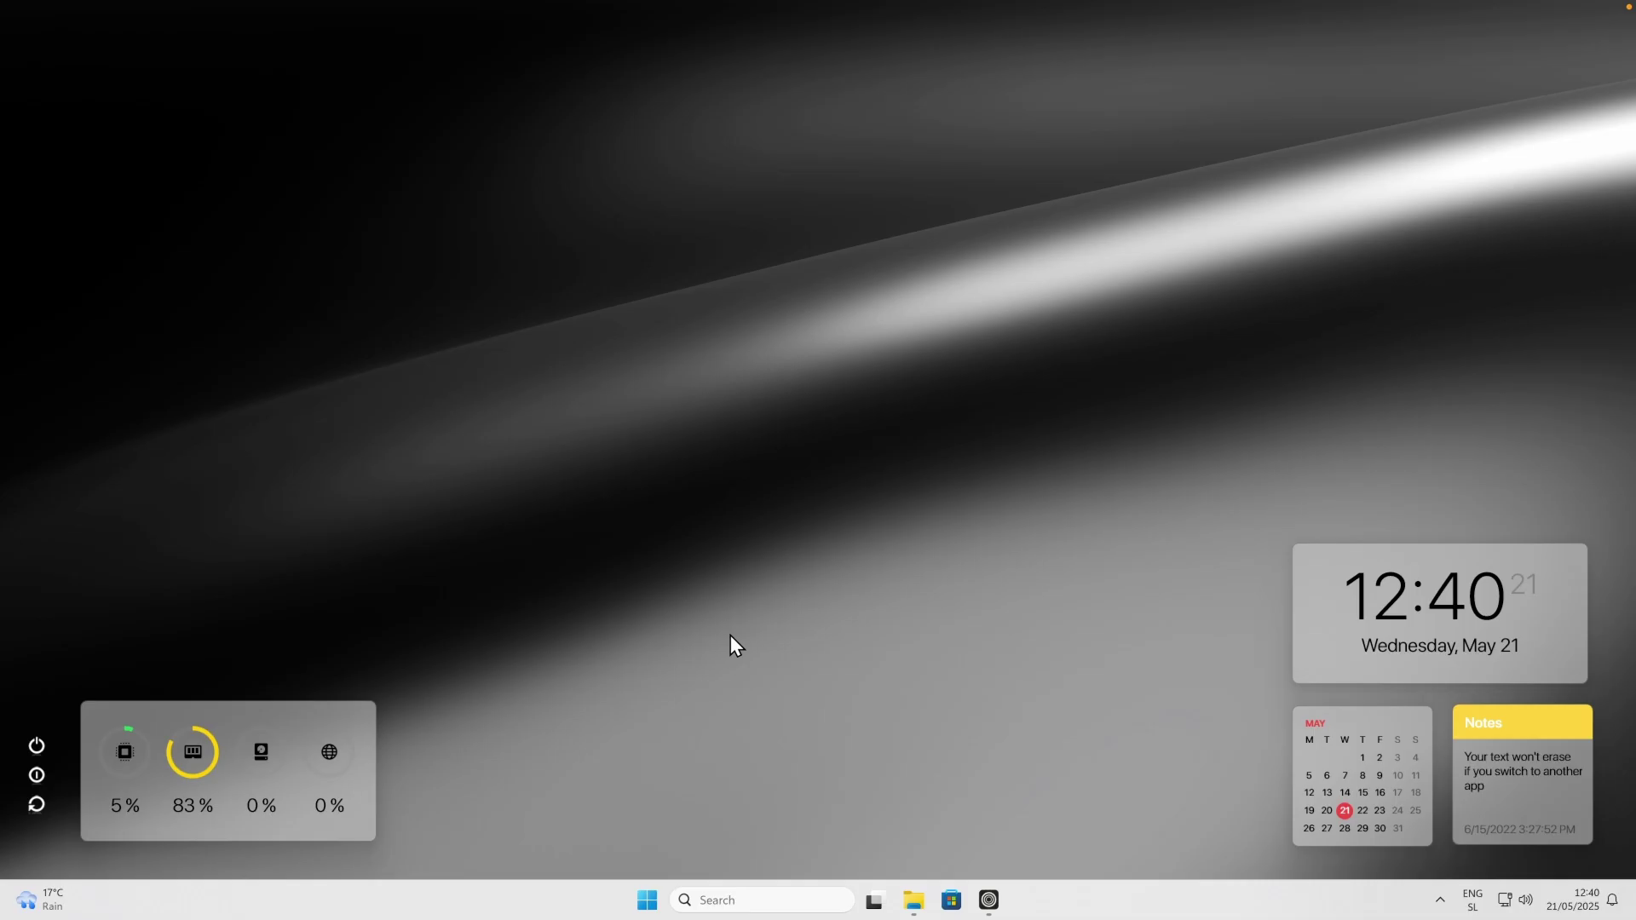